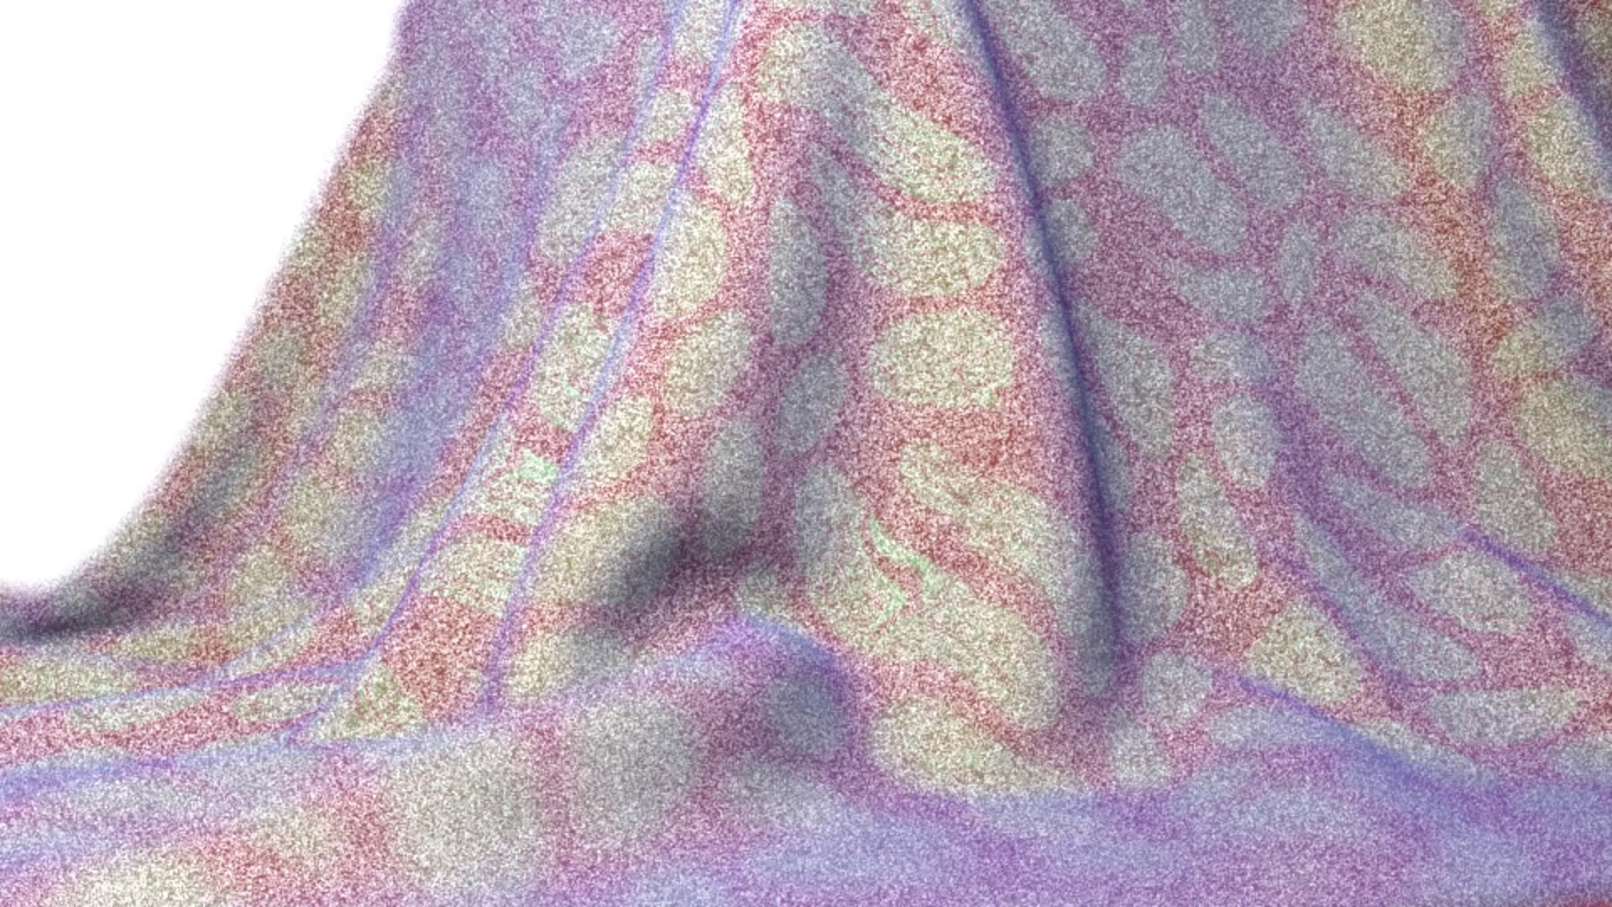
pyautogui.click(259, 134)
pyautogui.click(157, 304)
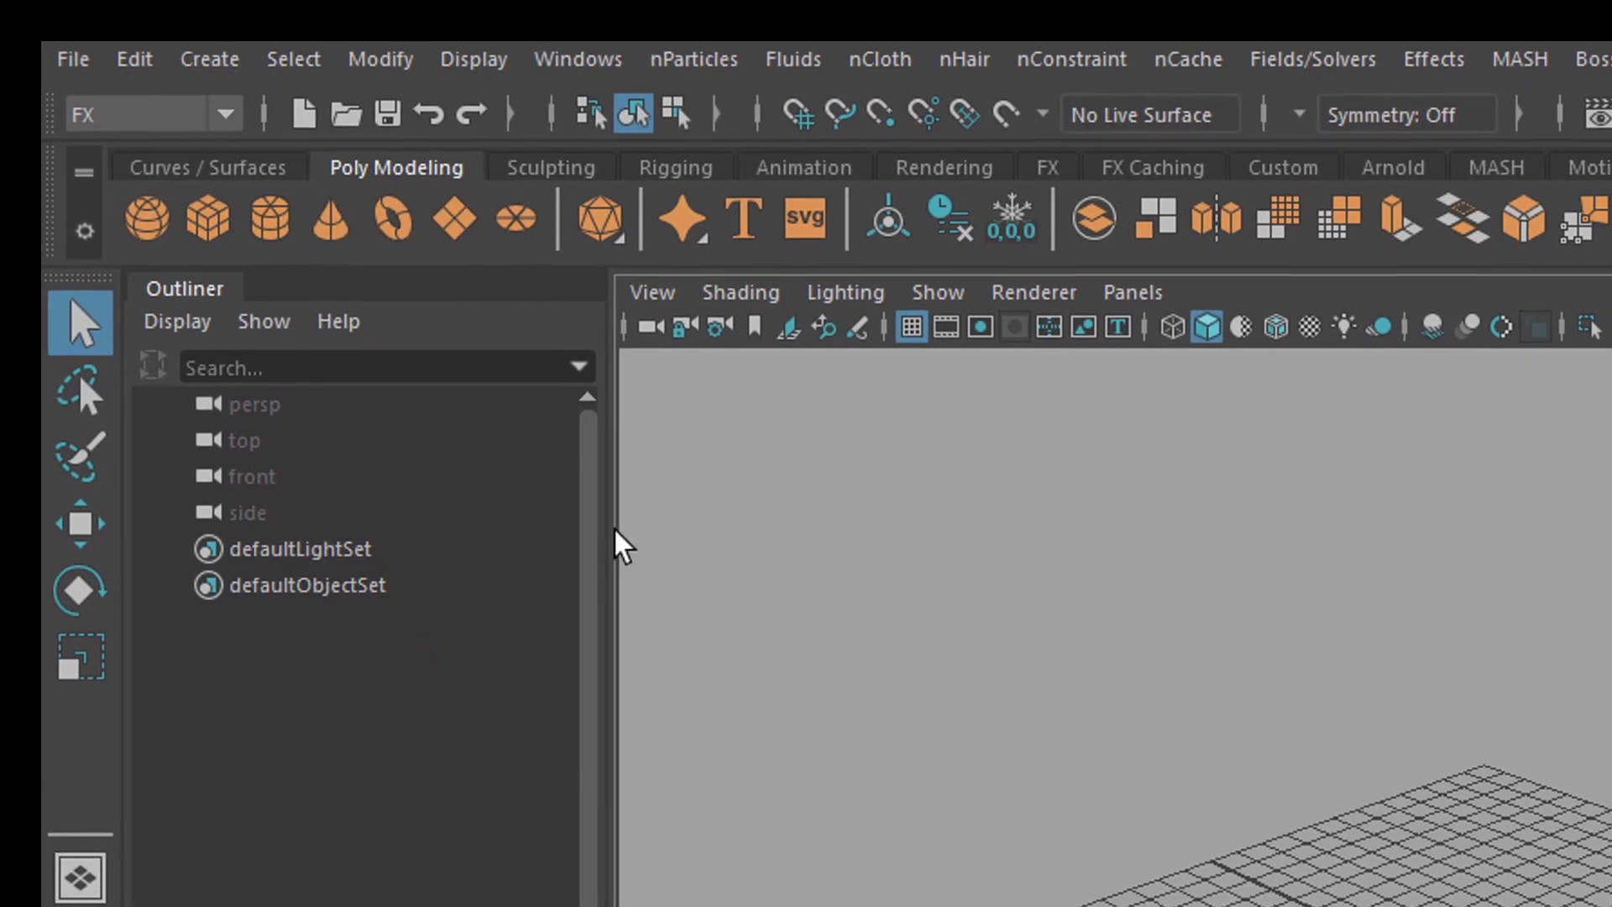
# Step: Create a polygon disc at the centre of the grid and raise it well above the grid
pyautogui.click(516, 218)
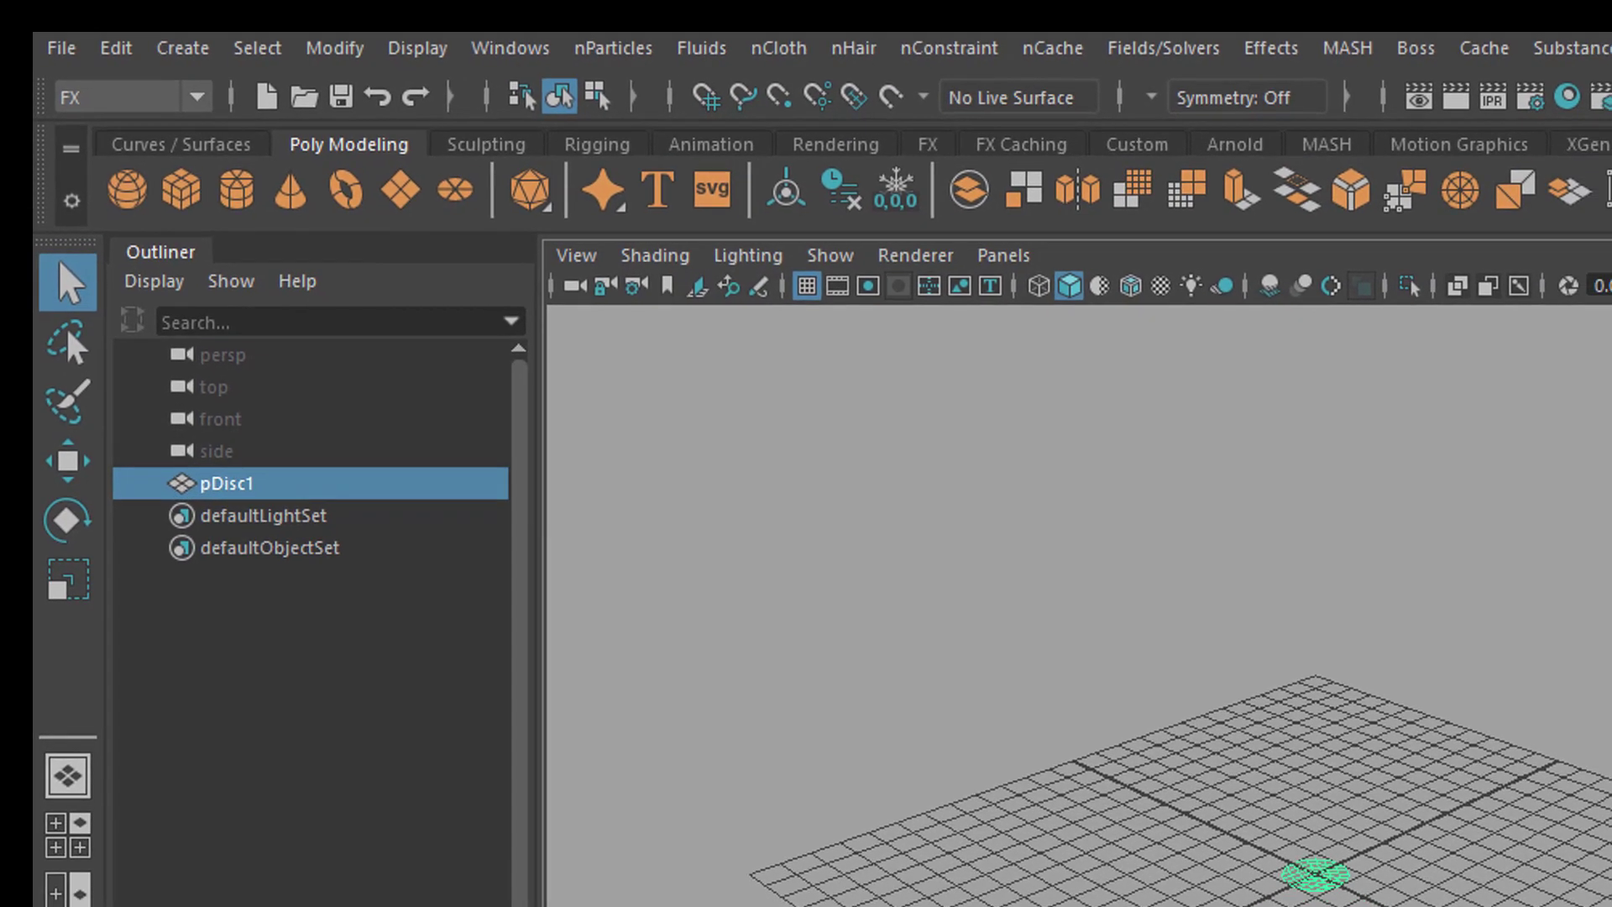
pyautogui.press('w')
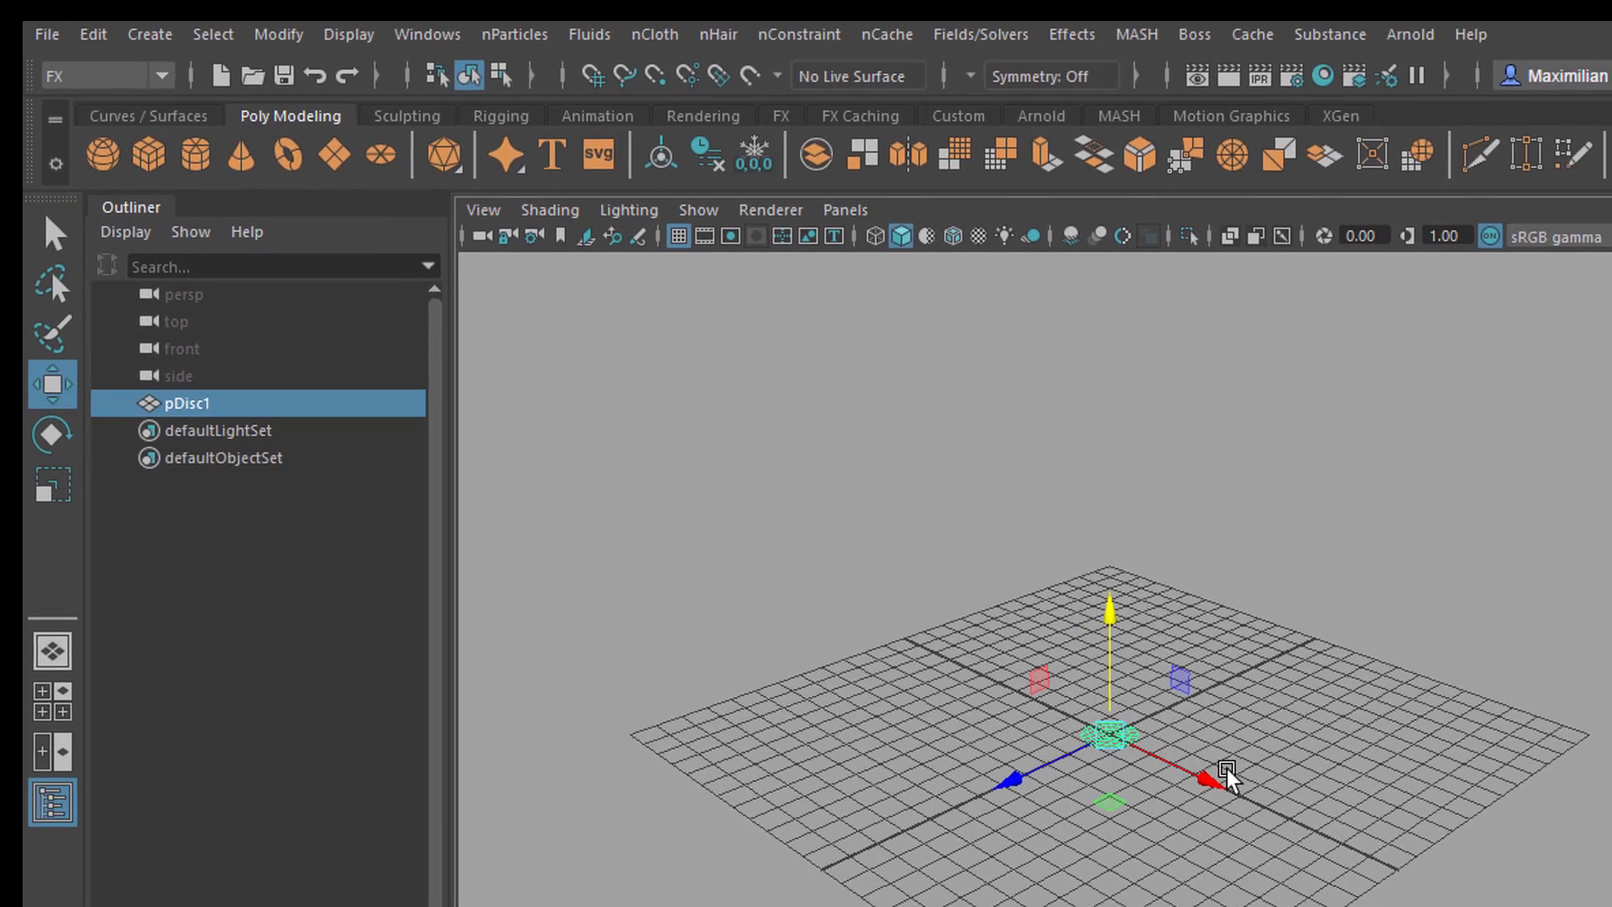
pyautogui.moveTo(1121, 611); pyautogui.dragTo(1091, 546)
# Step: Set the disc's subdivisions to 5 and lower the disc partway towards the grid
pyautogui.hotkey('ctrl', 'a')
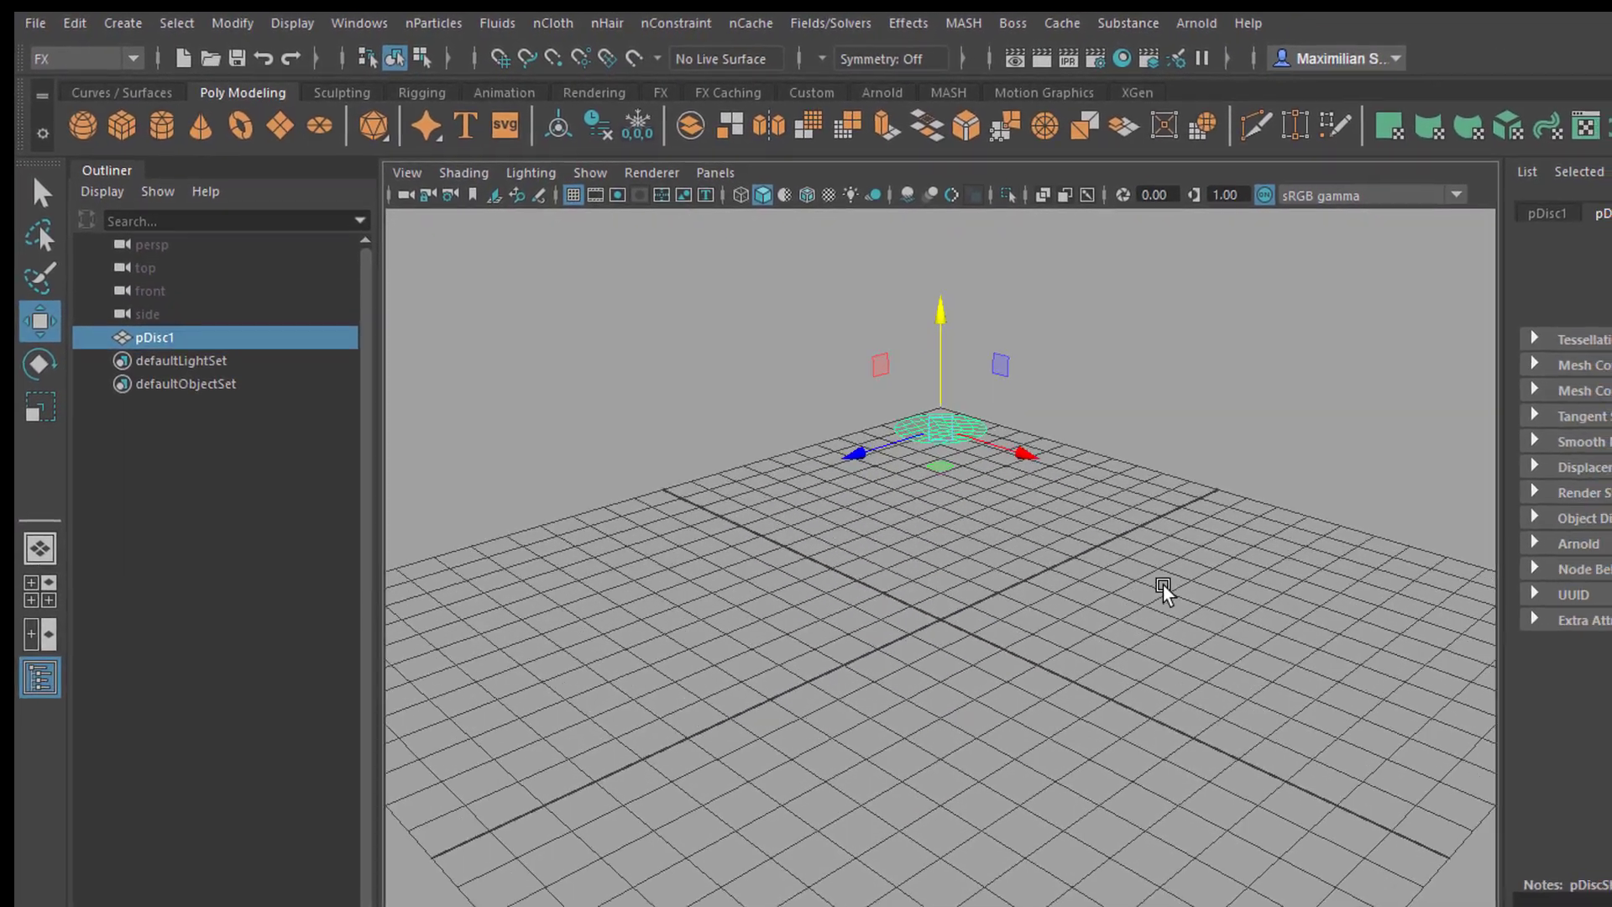
pyautogui.moveTo(1163, 590); pyautogui.dragTo(809, 528)
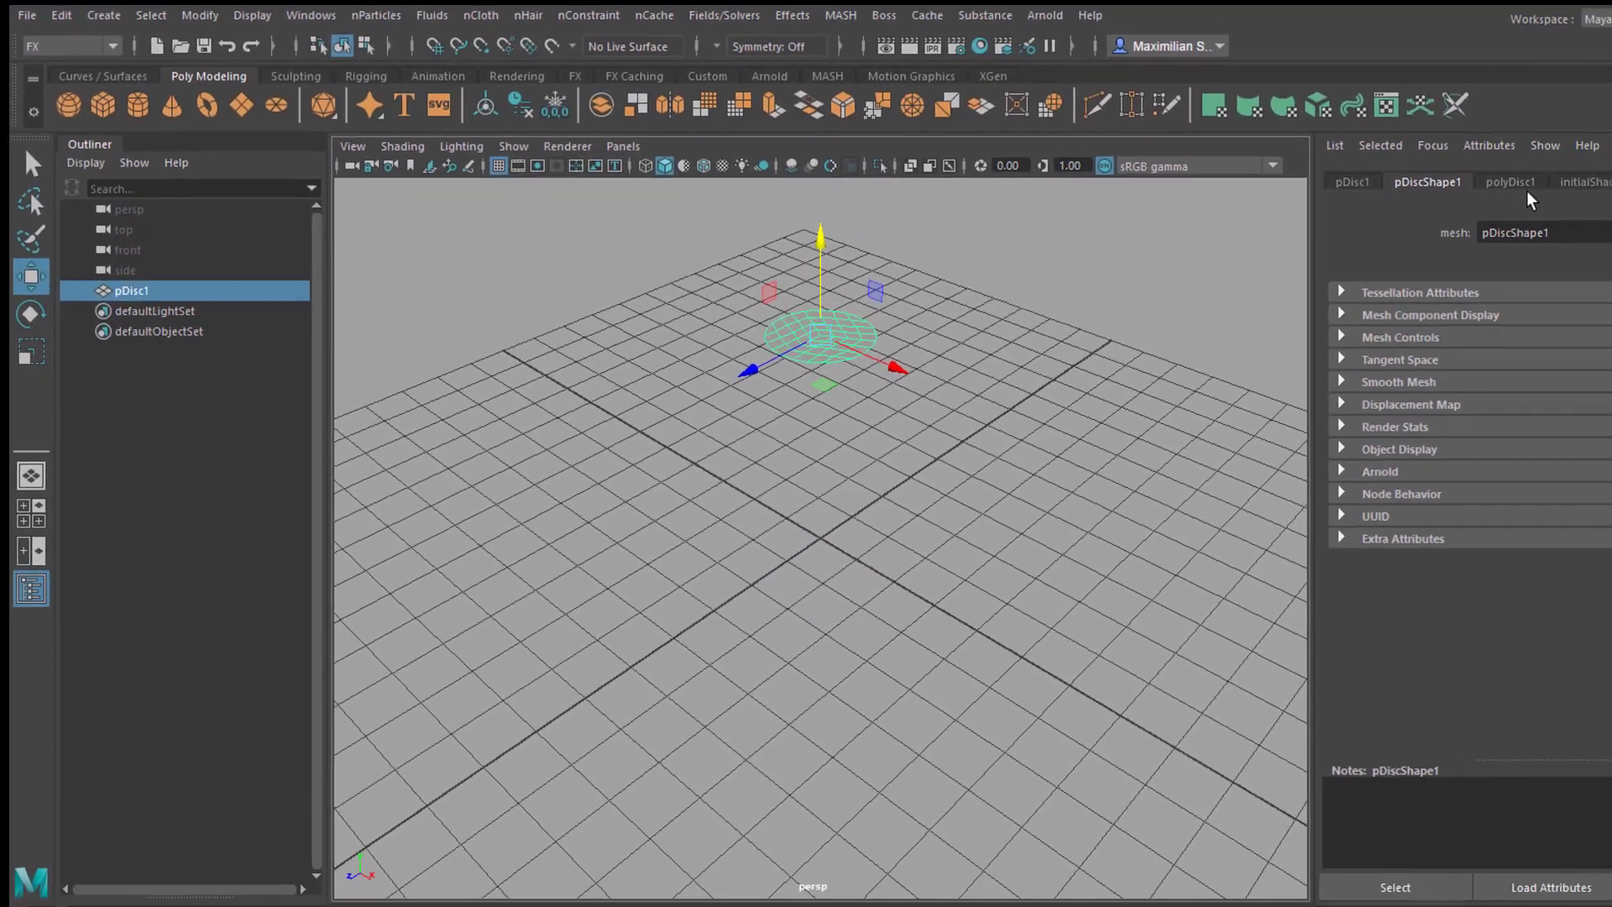
pyautogui.click(1511, 182)
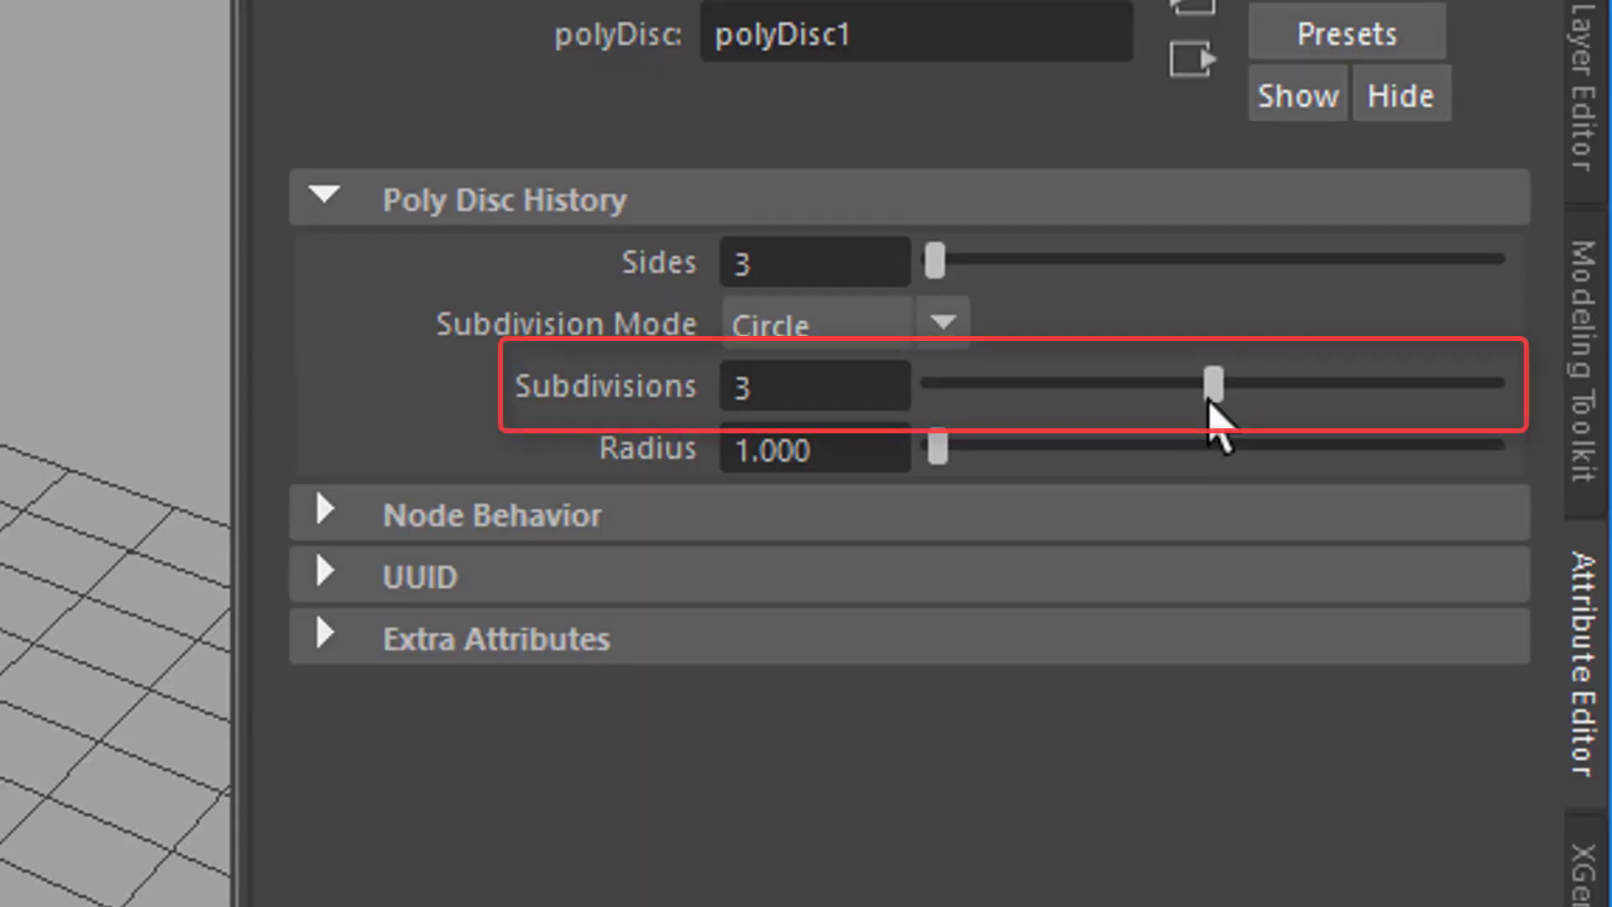
pyautogui.doubleClick(822, 399)
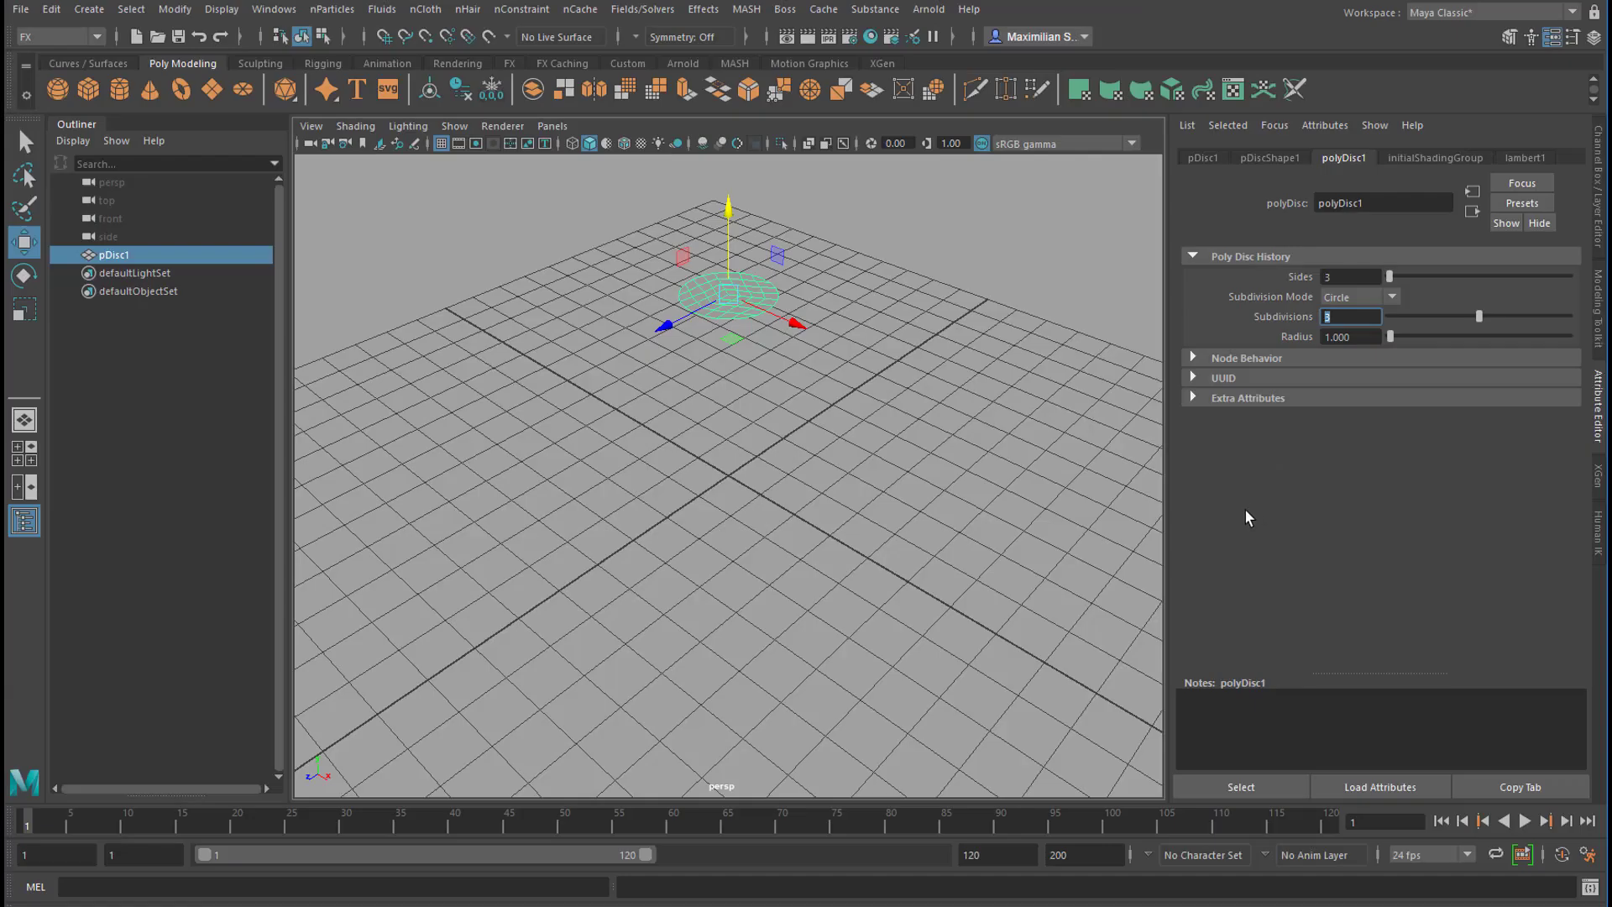
pyautogui.write('5')
pyautogui.press('Return')
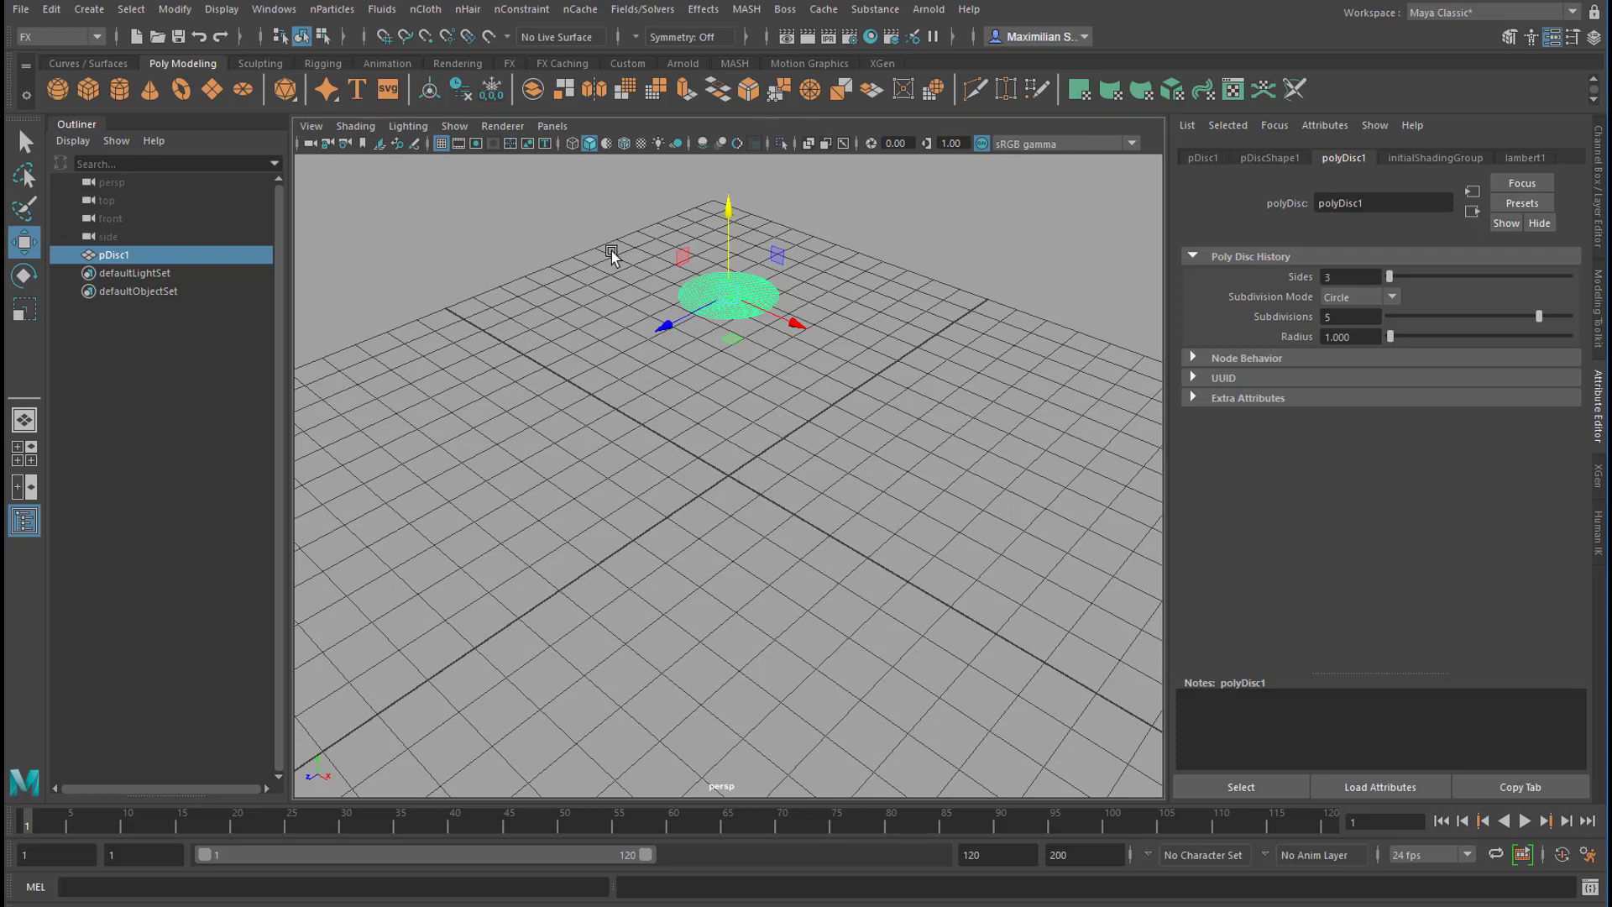
pyautogui.moveTo(725, 212); pyautogui.dragTo(731, 321)
pyautogui.keyDown('alt'); pyautogui.moveTo(573, 522); pyautogui.dragTo(672, 470); pyautogui.keyUp('alt')
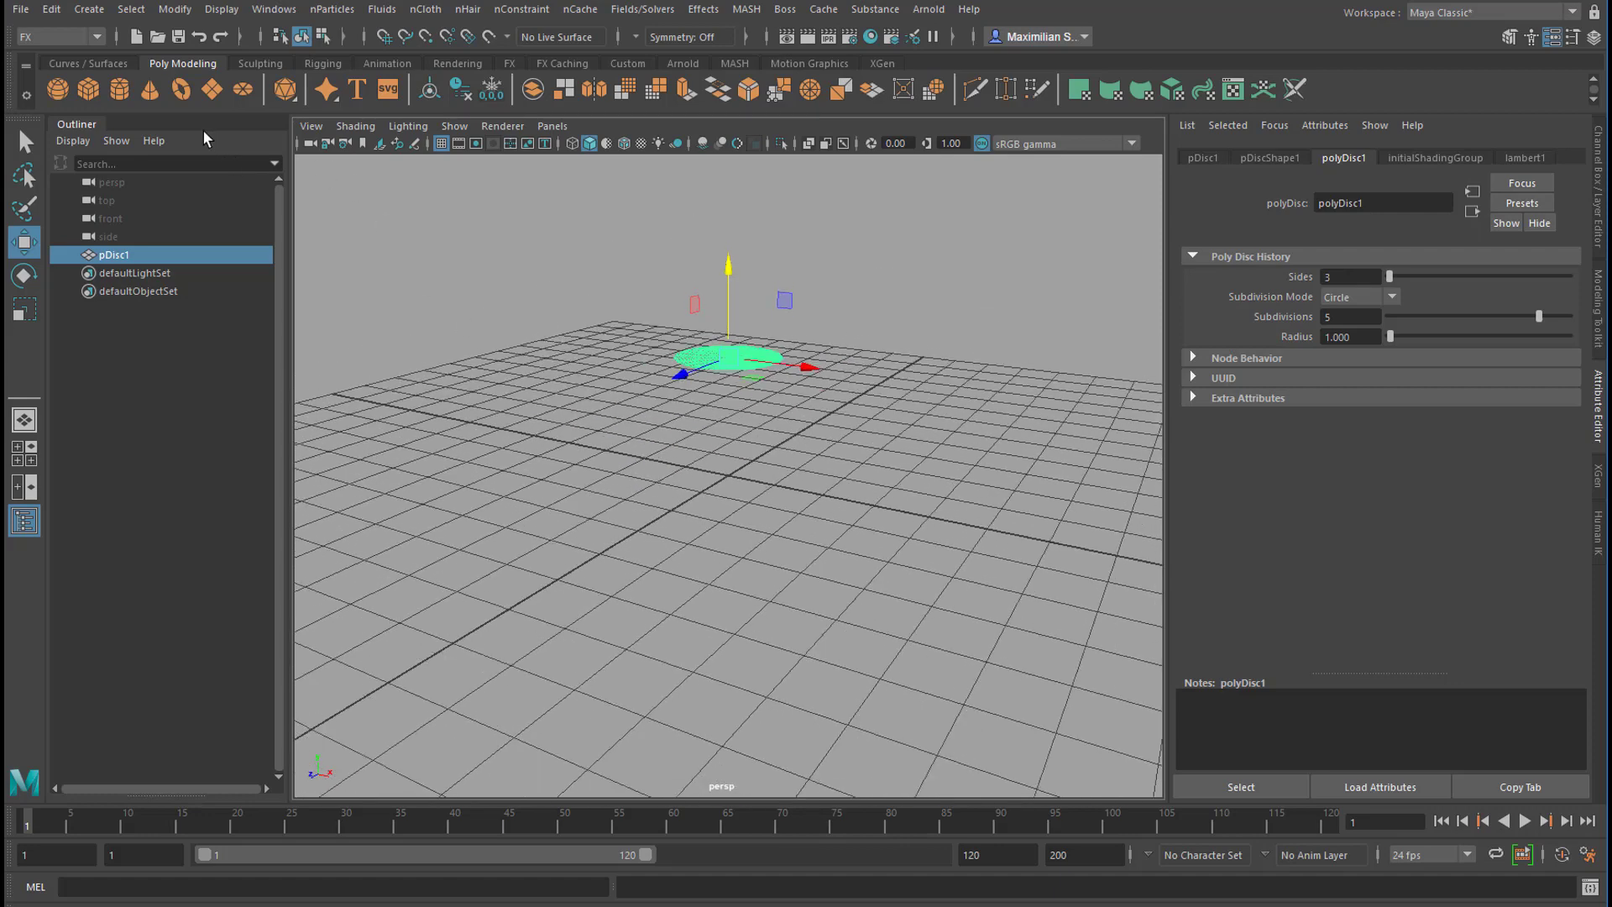
# Step: Create a polygon cylinder at the origin beneath the disc and tilt it slightly to one side
pyautogui.click(121, 90)
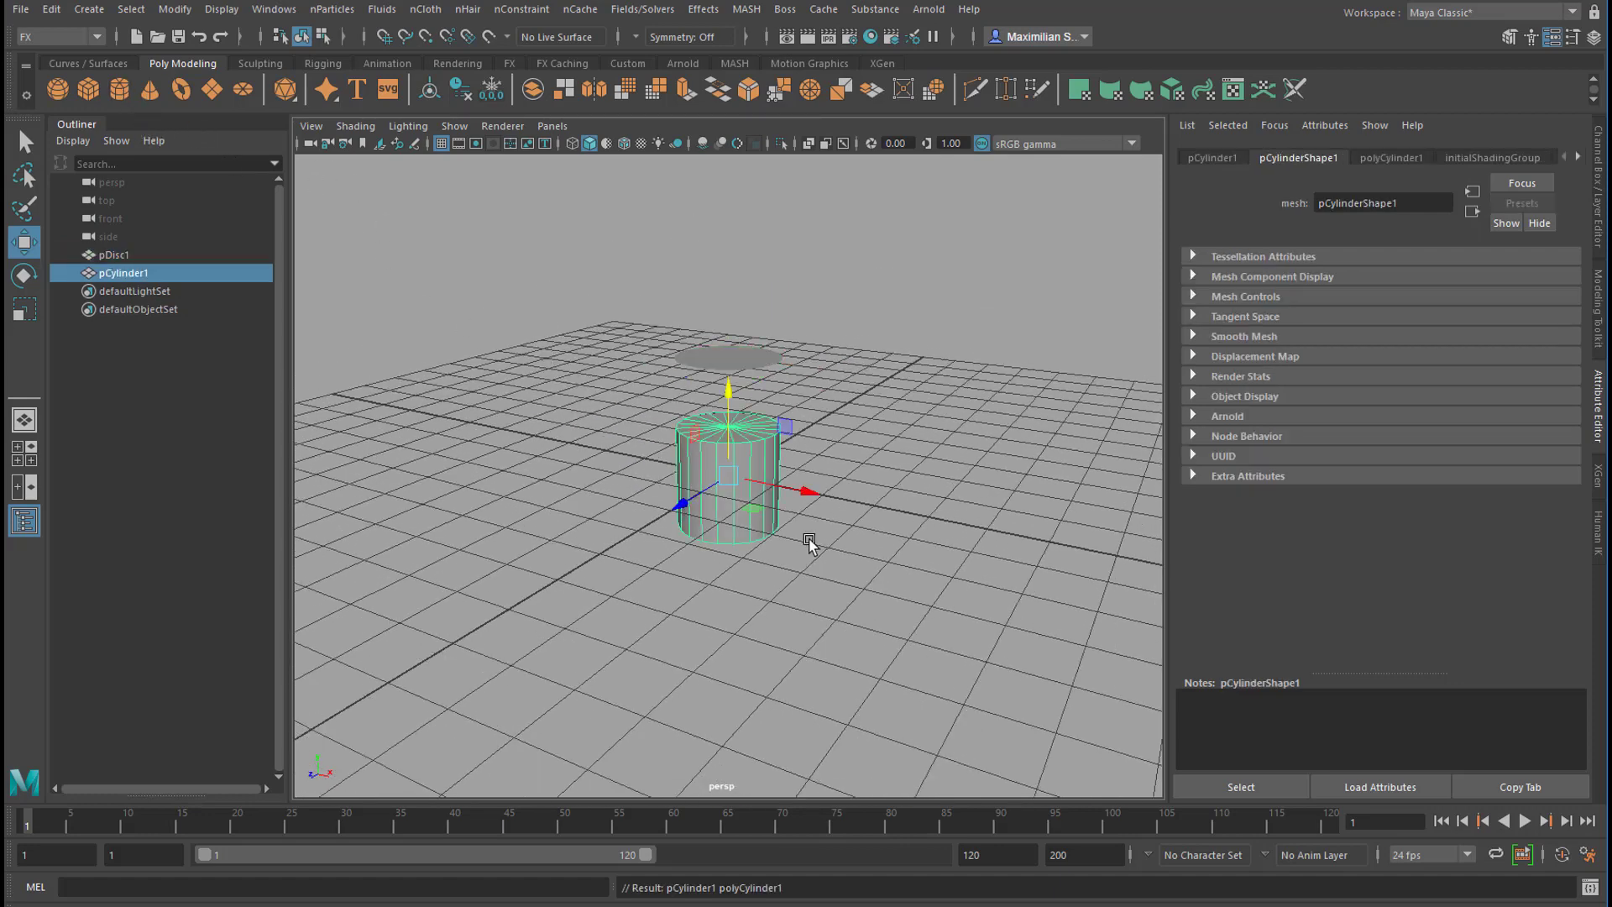
pyautogui.press('e')
pyautogui.press('r')
pyautogui.moveTo(731, 465); pyautogui.dragTo(779, 426)
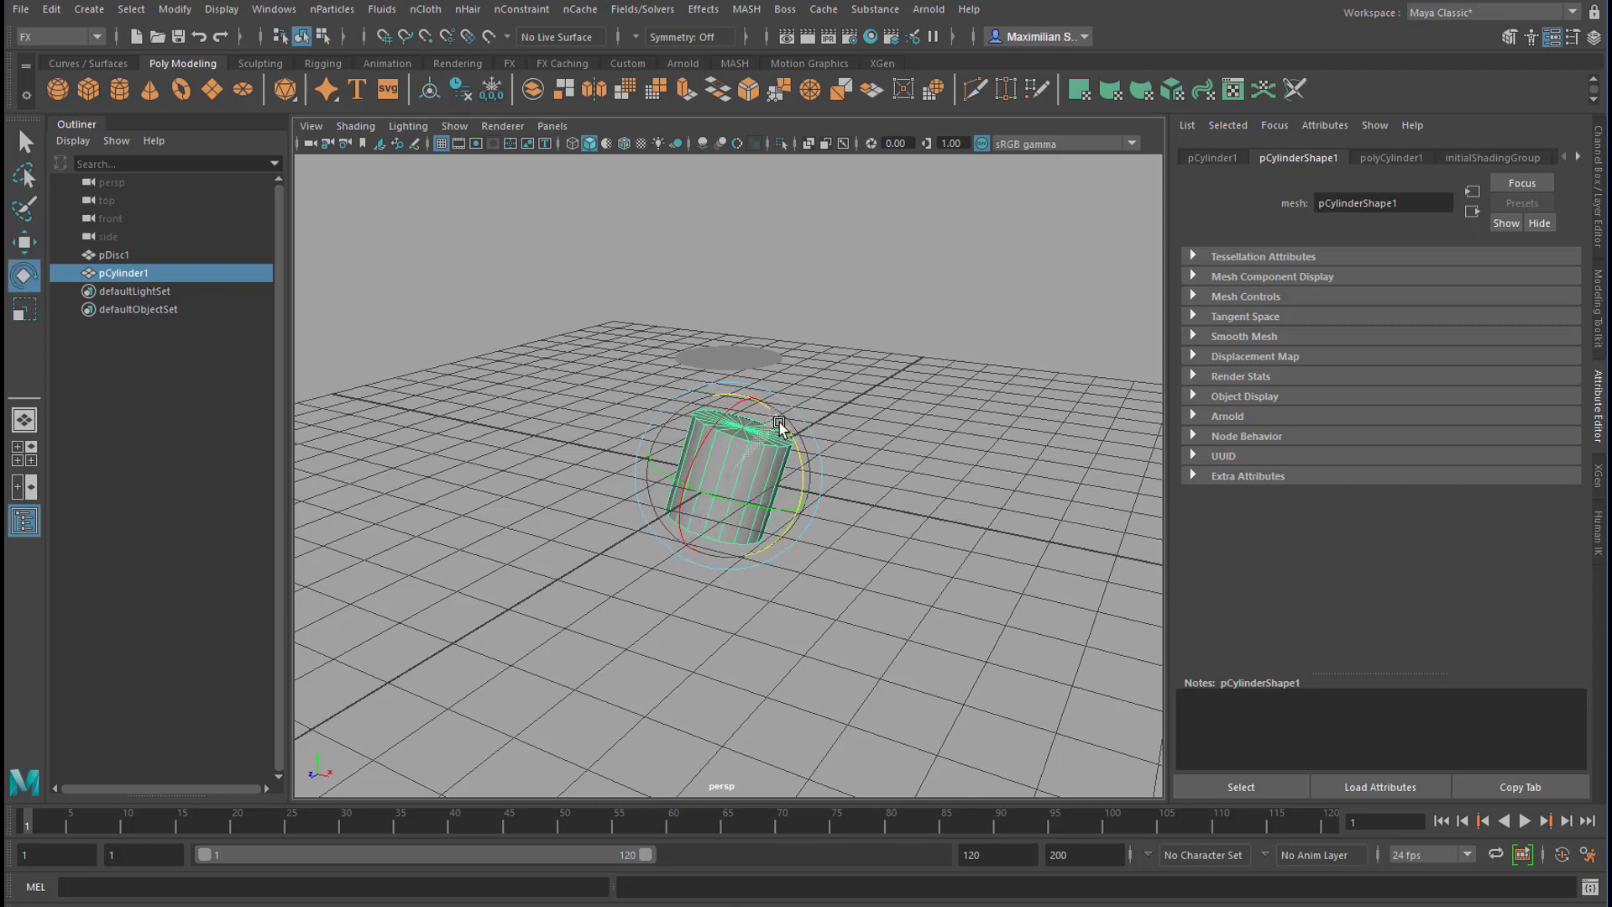
# Step: Scale the disc up uniformly so that it overhangs the cylinder on all sides
pyautogui.click(743, 356)
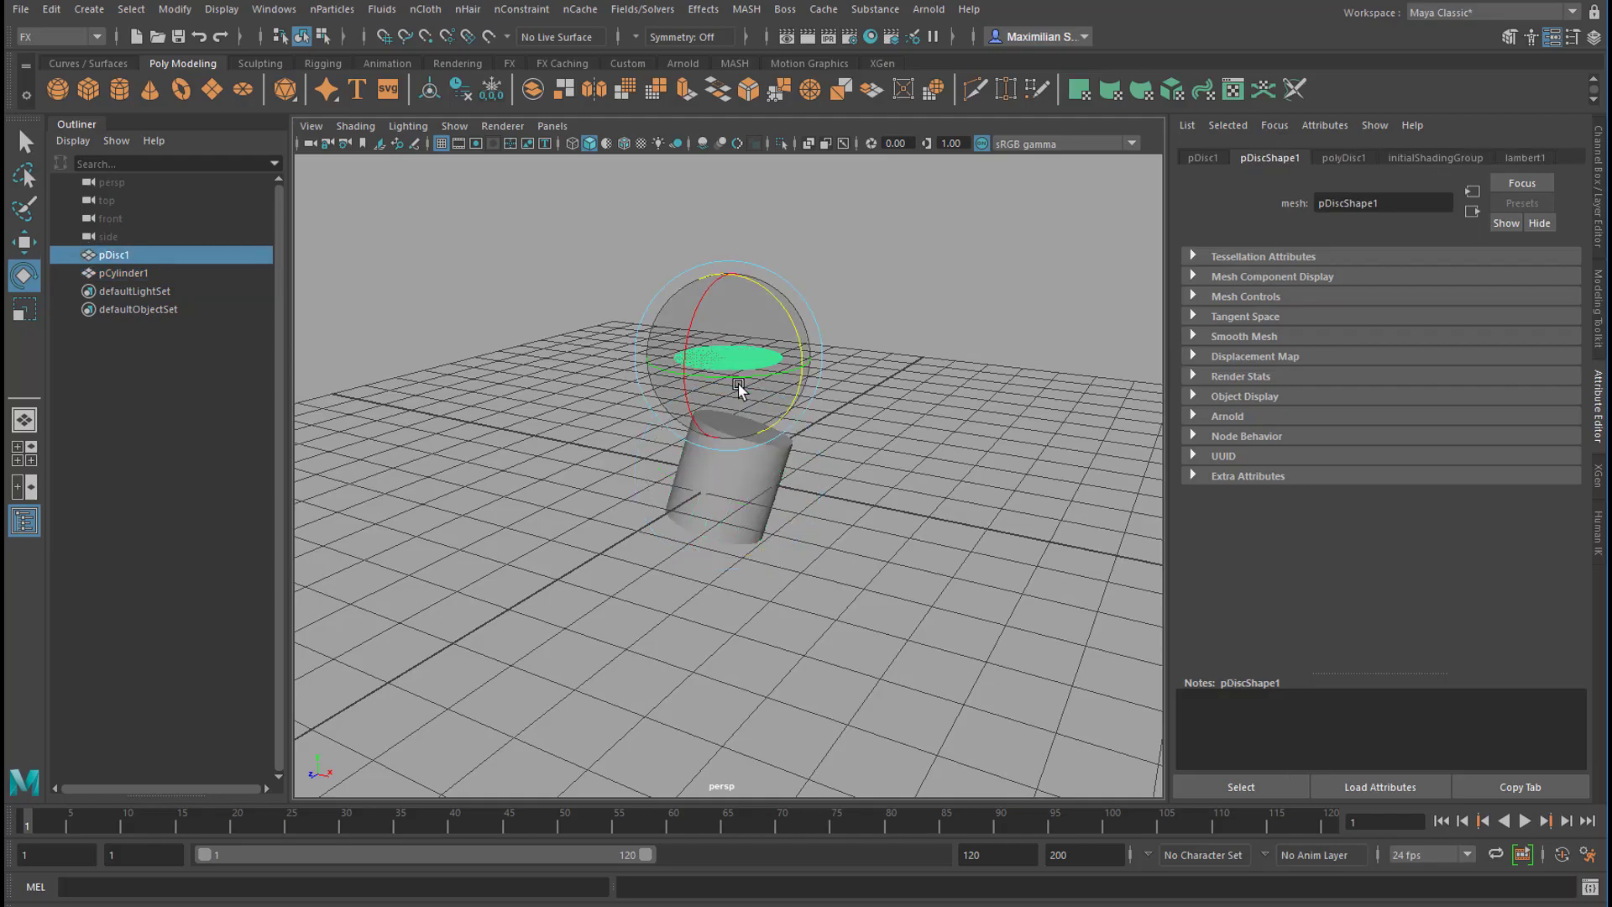
pyautogui.press('r')
pyautogui.moveTo(738, 388); pyautogui.dragTo(822, 387, button='middle')
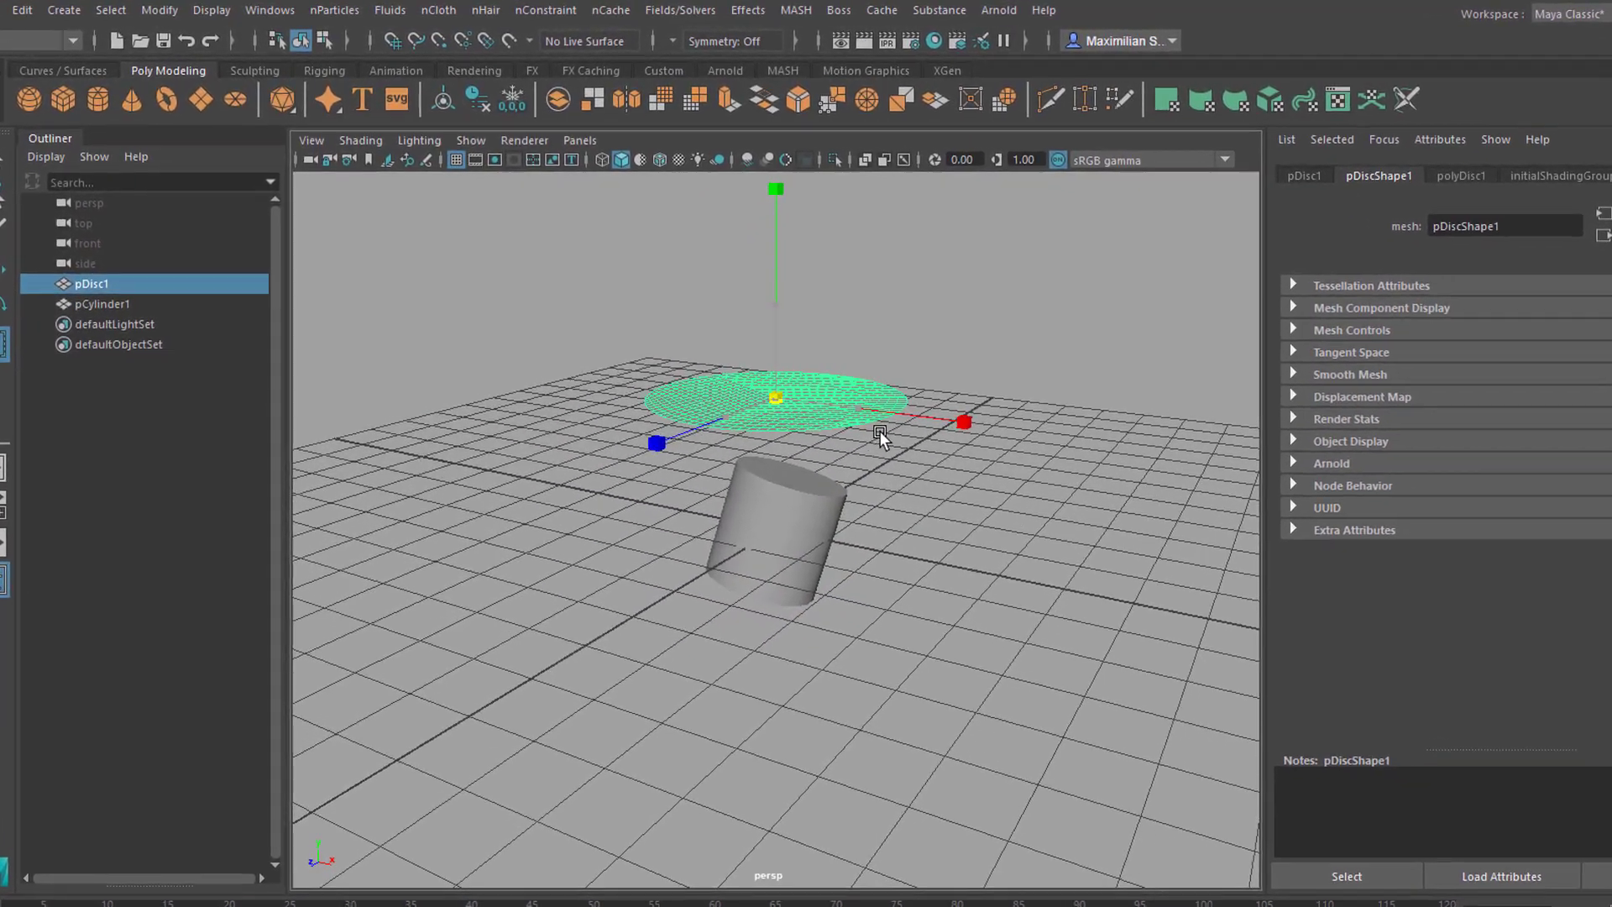
# Step: Convert the enlarged disc into an nCloth object
pyautogui.keyDown('alt'); pyautogui.moveTo(880, 431); pyautogui.dragTo(935, 511); pyautogui.keyUp('alt')
pyautogui.keyDown('alt'); pyautogui.moveTo(1158, 692); pyautogui.dragTo(1105, 723); pyautogui.keyUp('alt')
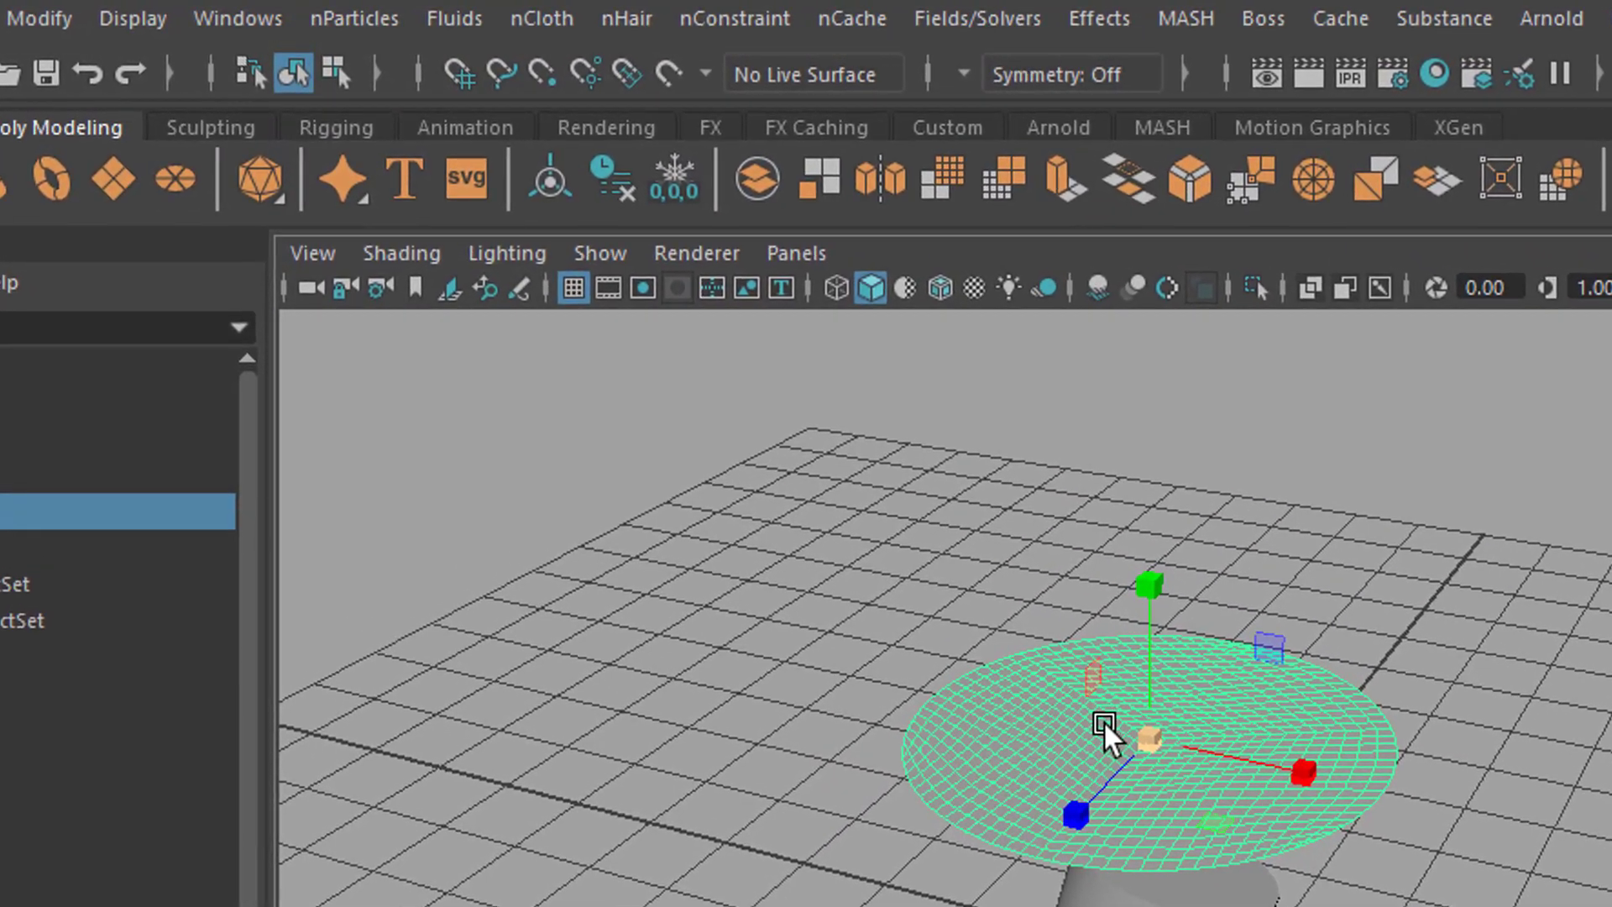
pyautogui.click(550, 18)
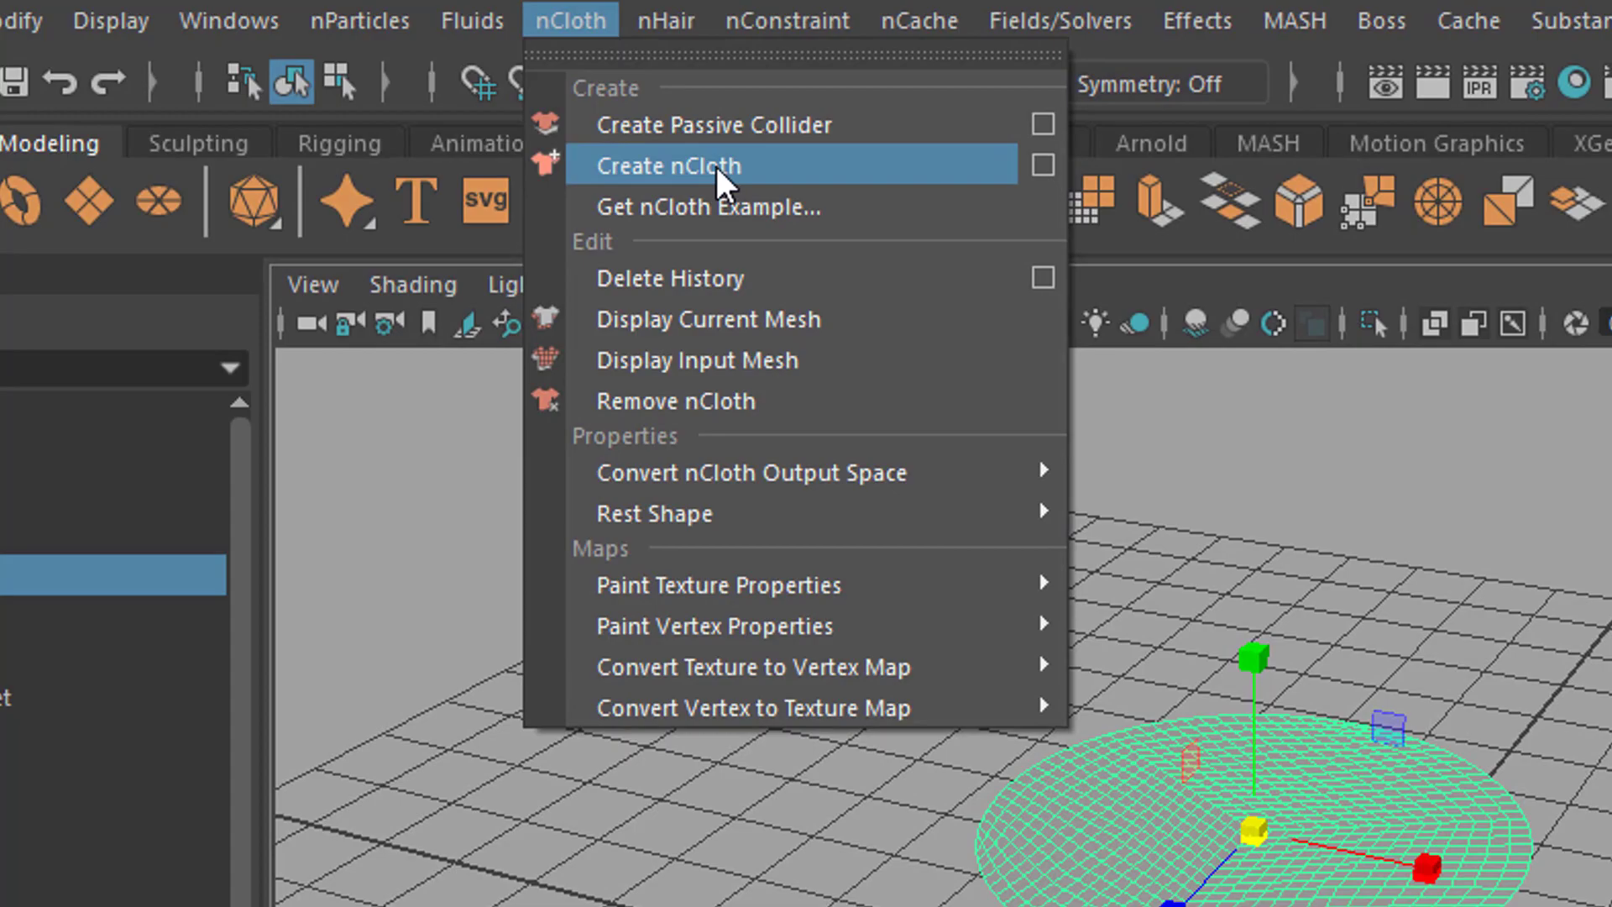
pyautogui.click(717, 166)
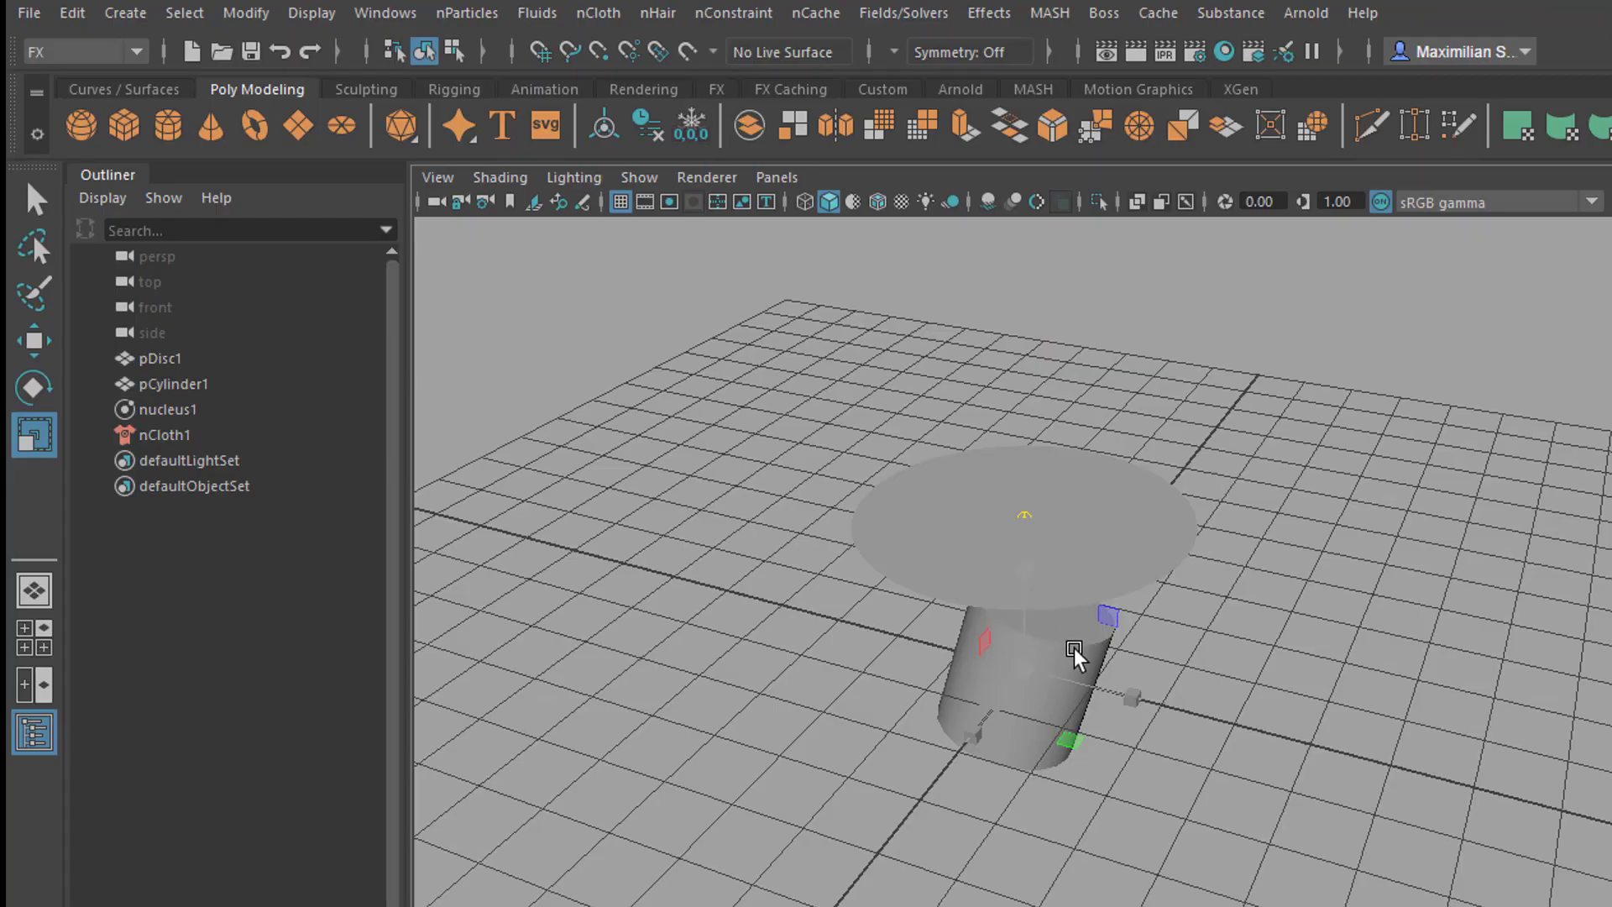
# Step: Select nCloth1 together with pCylinder1 and make the cylinder a passive collider
pyautogui.click(174, 437)
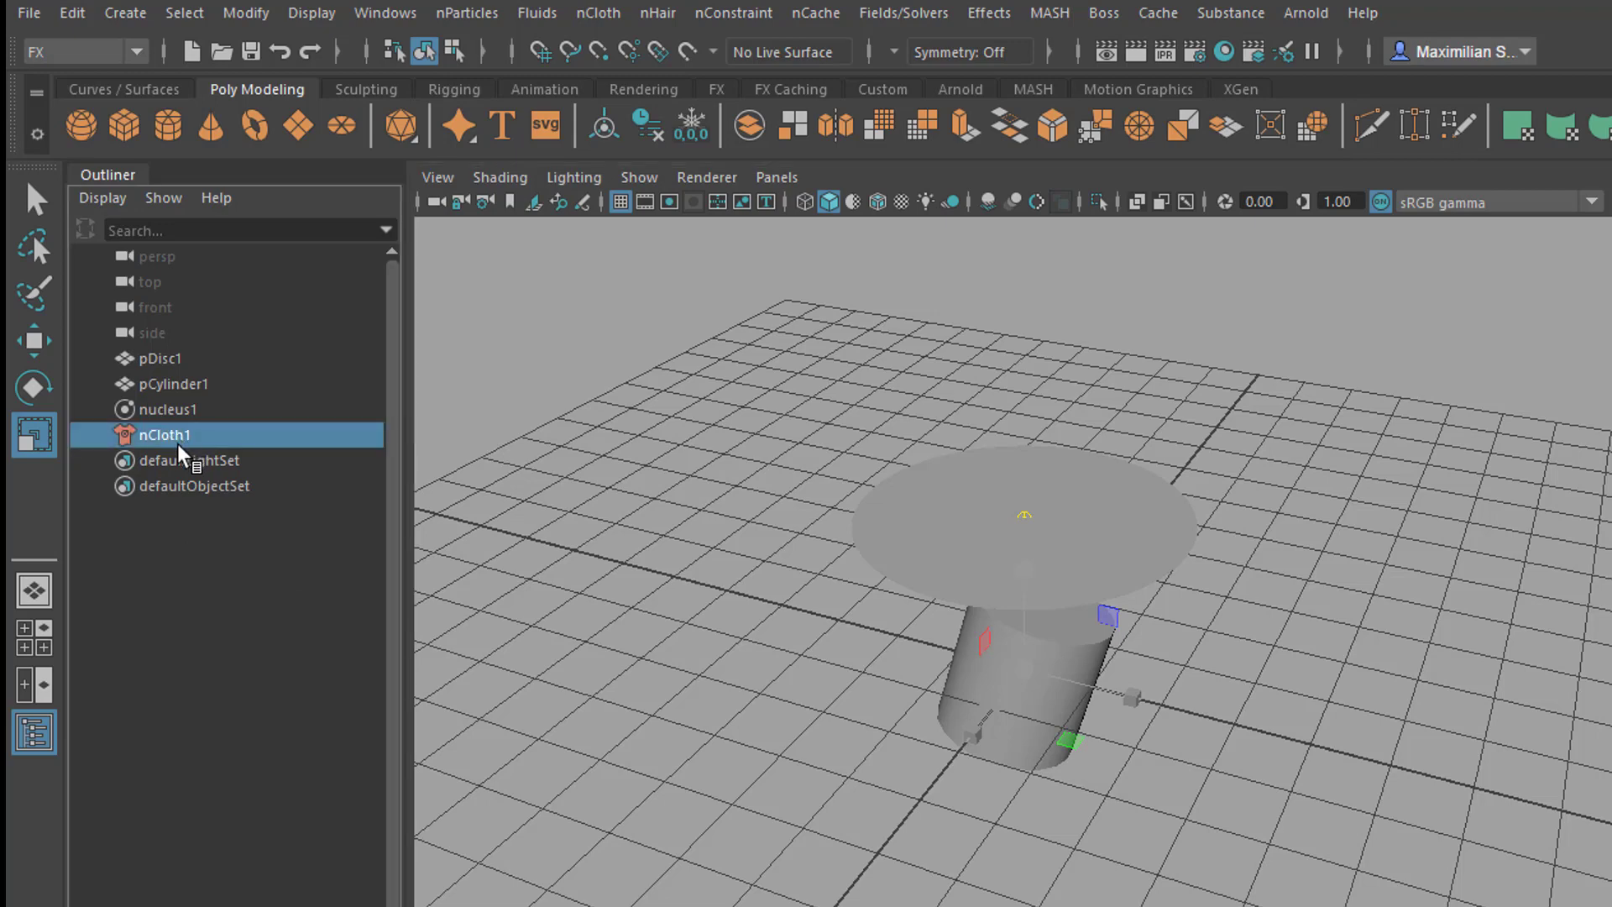
pyautogui.keyDown('ctrl'); pyautogui.click(191, 386); pyautogui.keyUp('ctrl')
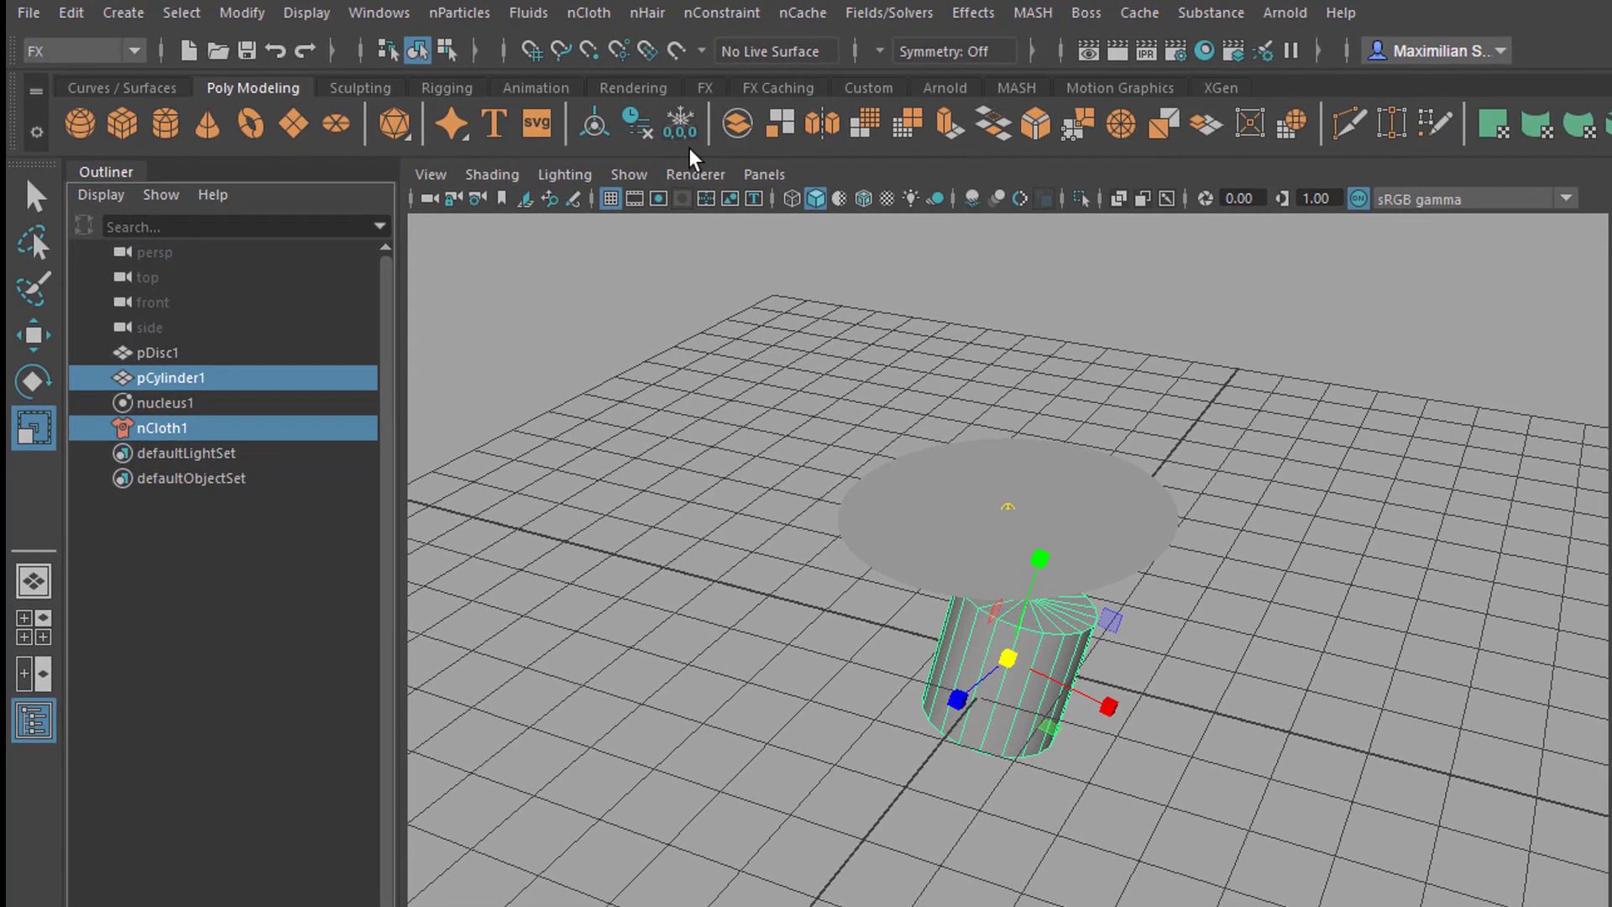
pyautogui.click(586, 17)
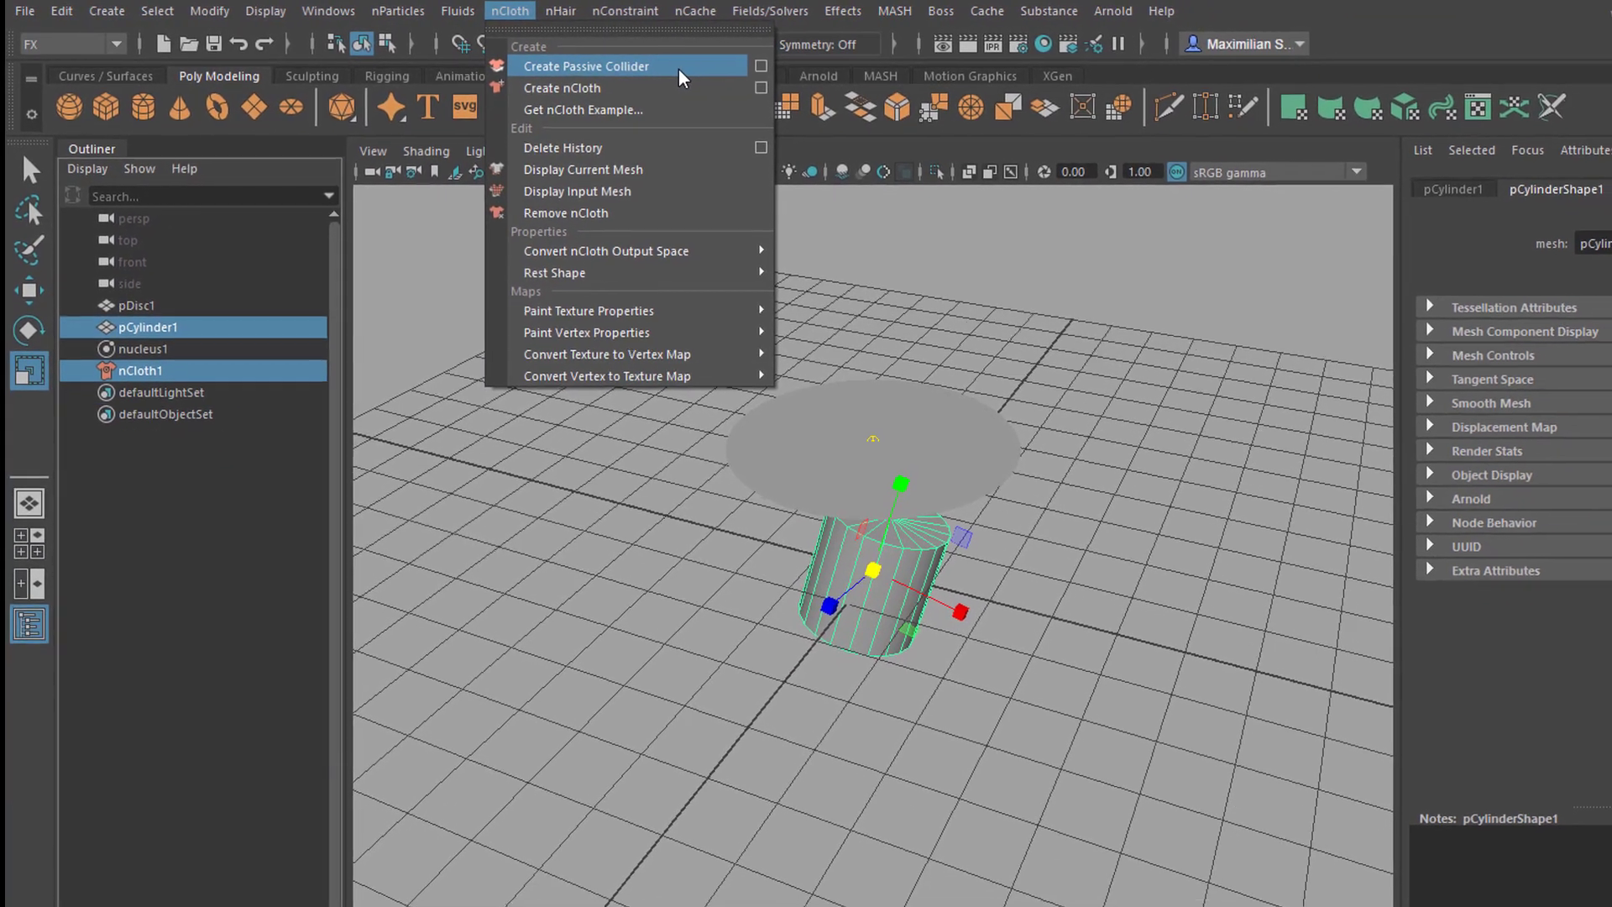
pyautogui.click(664, 67)
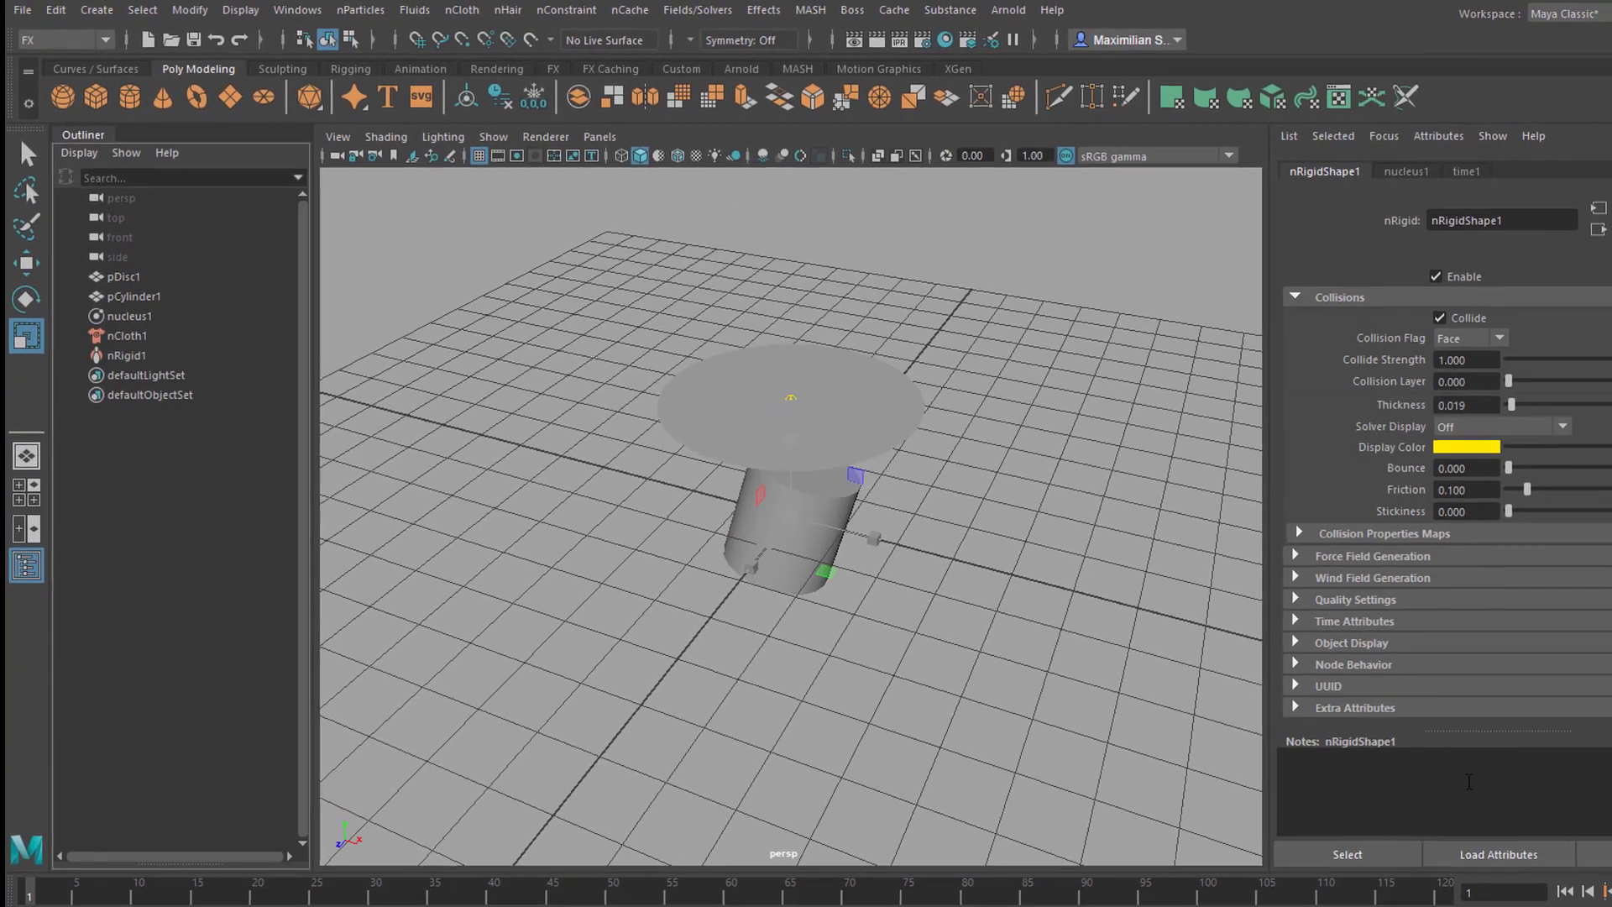
# Step: Play the cloth simulation to frame 26, examine how the cloth drapes over the cylinder, and return to frame 1
pyautogui.click(1611, 891)
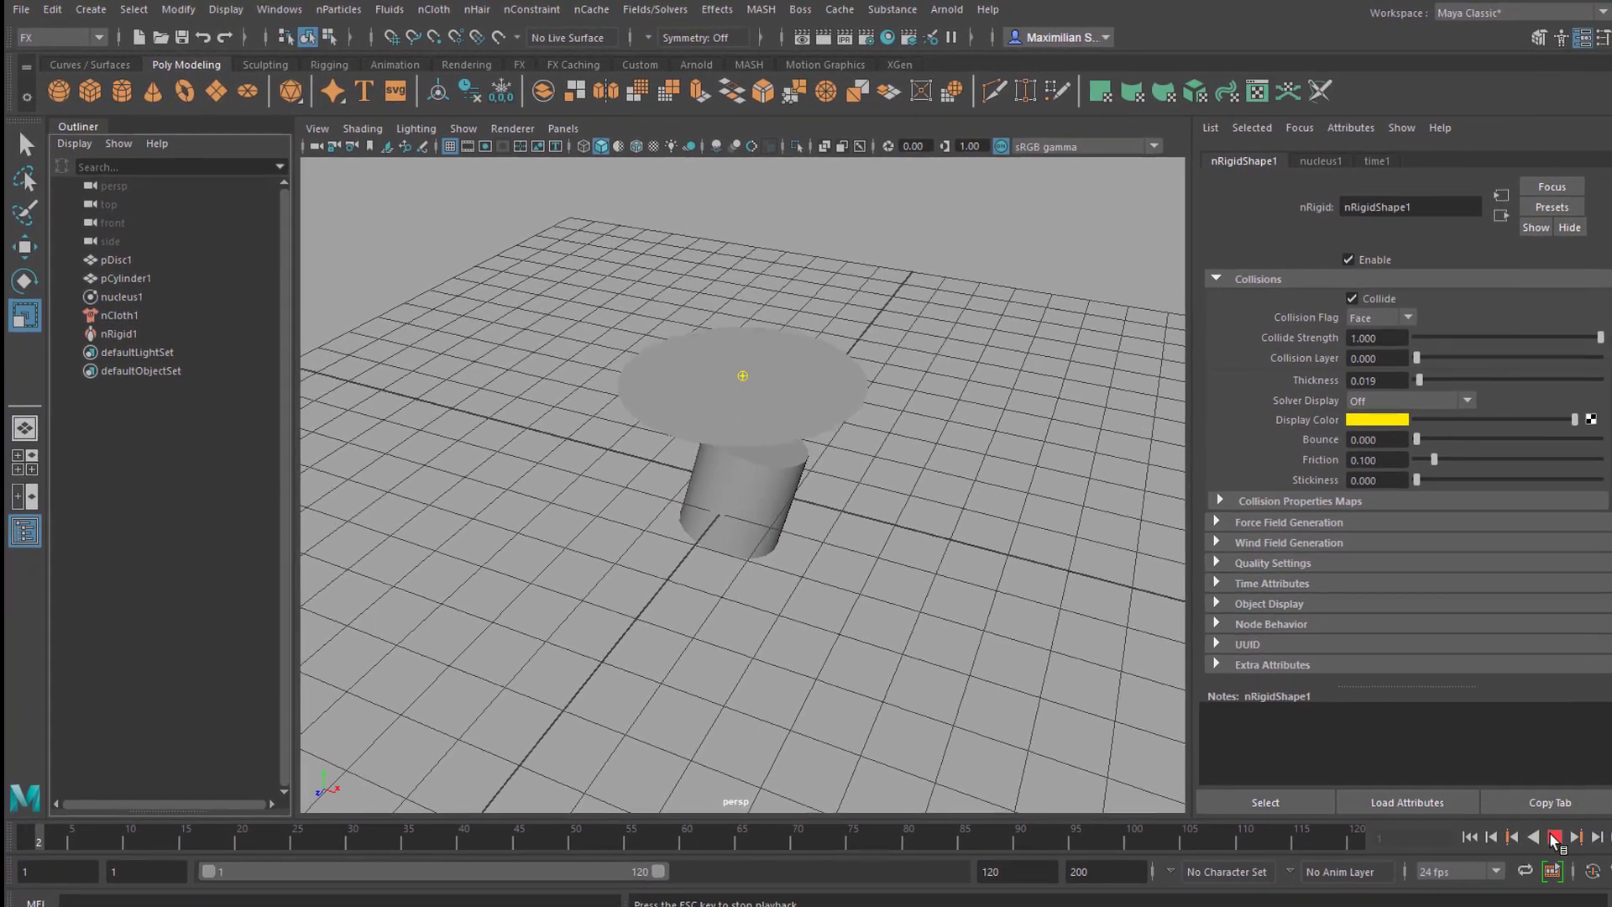
pyautogui.click(1554, 838)
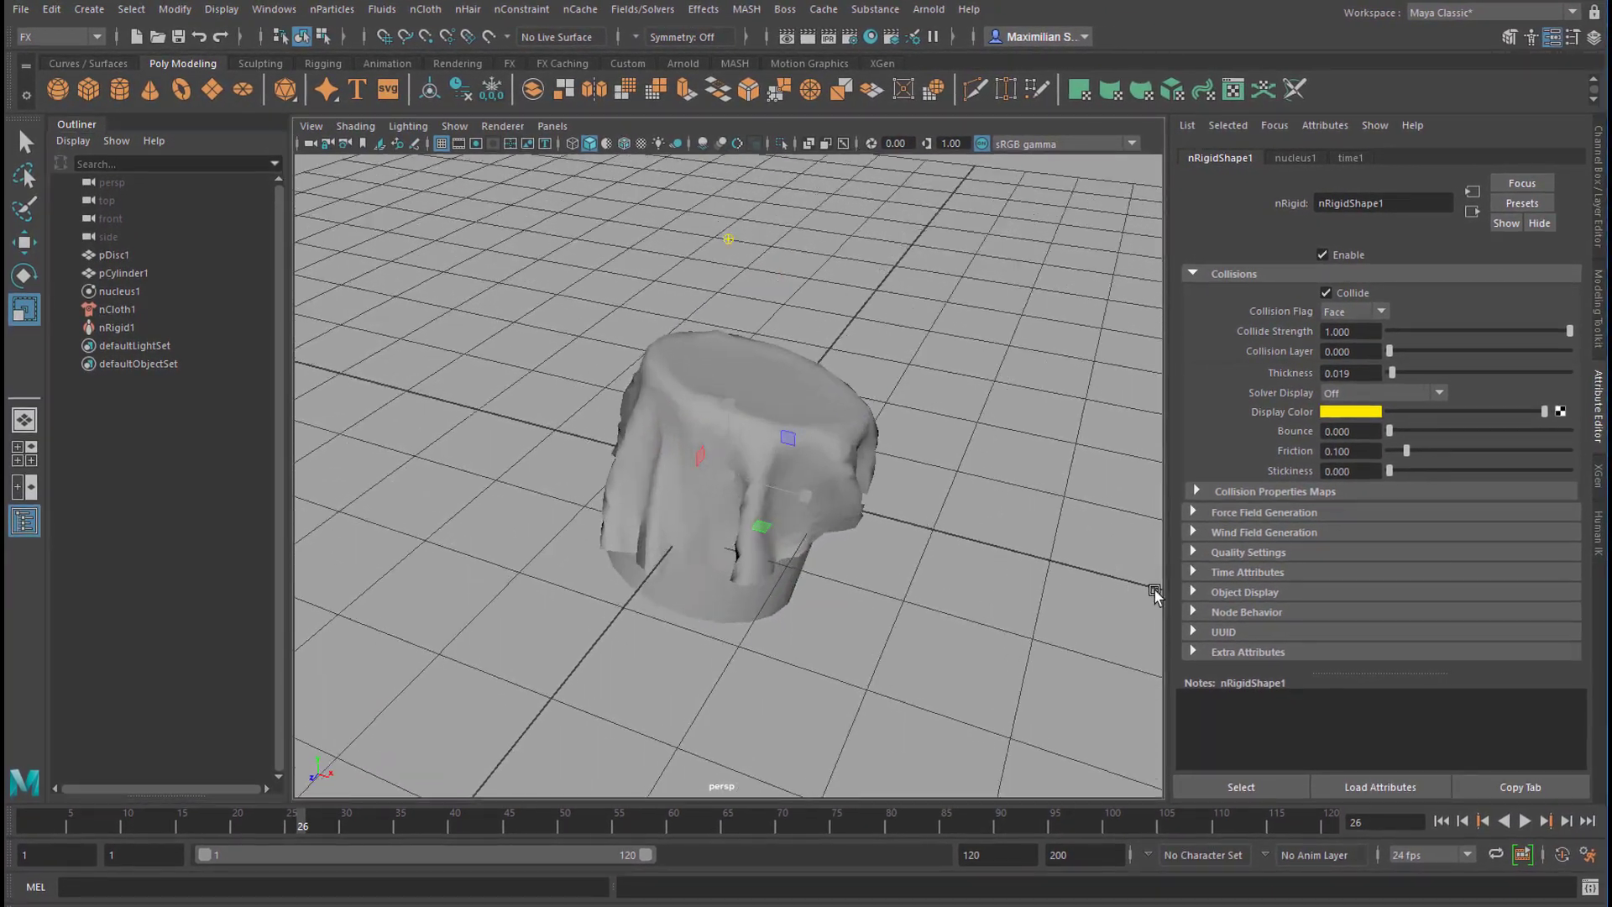
pyautogui.keyDown('alt'); pyautogui.moveTo(1155, 591); pyautogui.dragTo(539, 615); pyautogui.keyUp('alt')
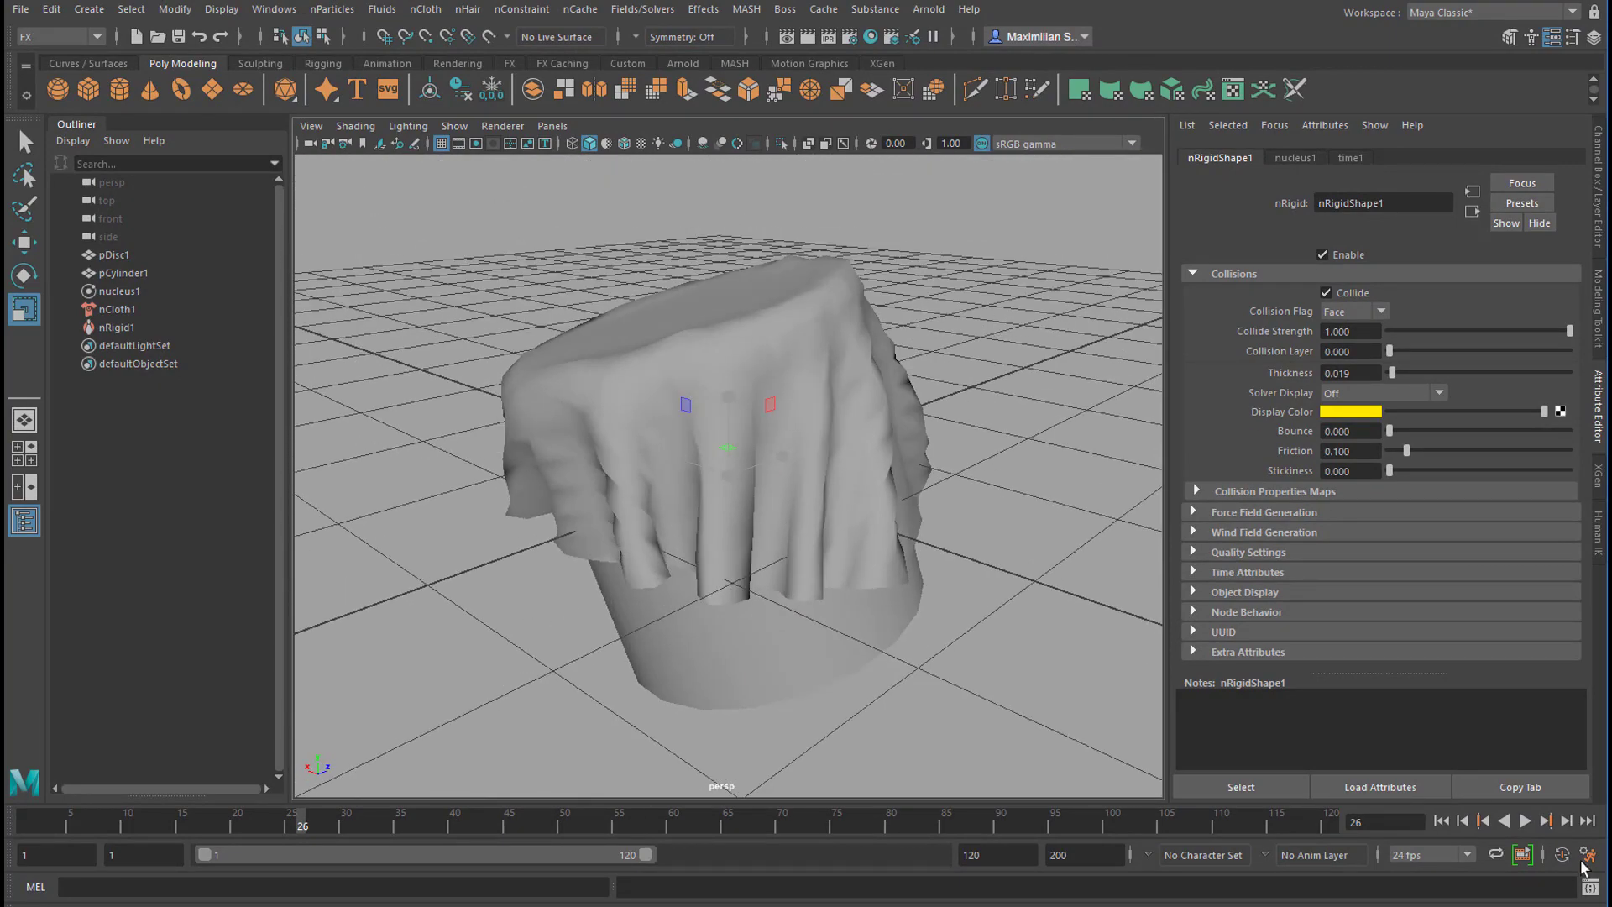
pyautogui.click(1441, 822)
pyautogui.scroll(-3, 772, 491)
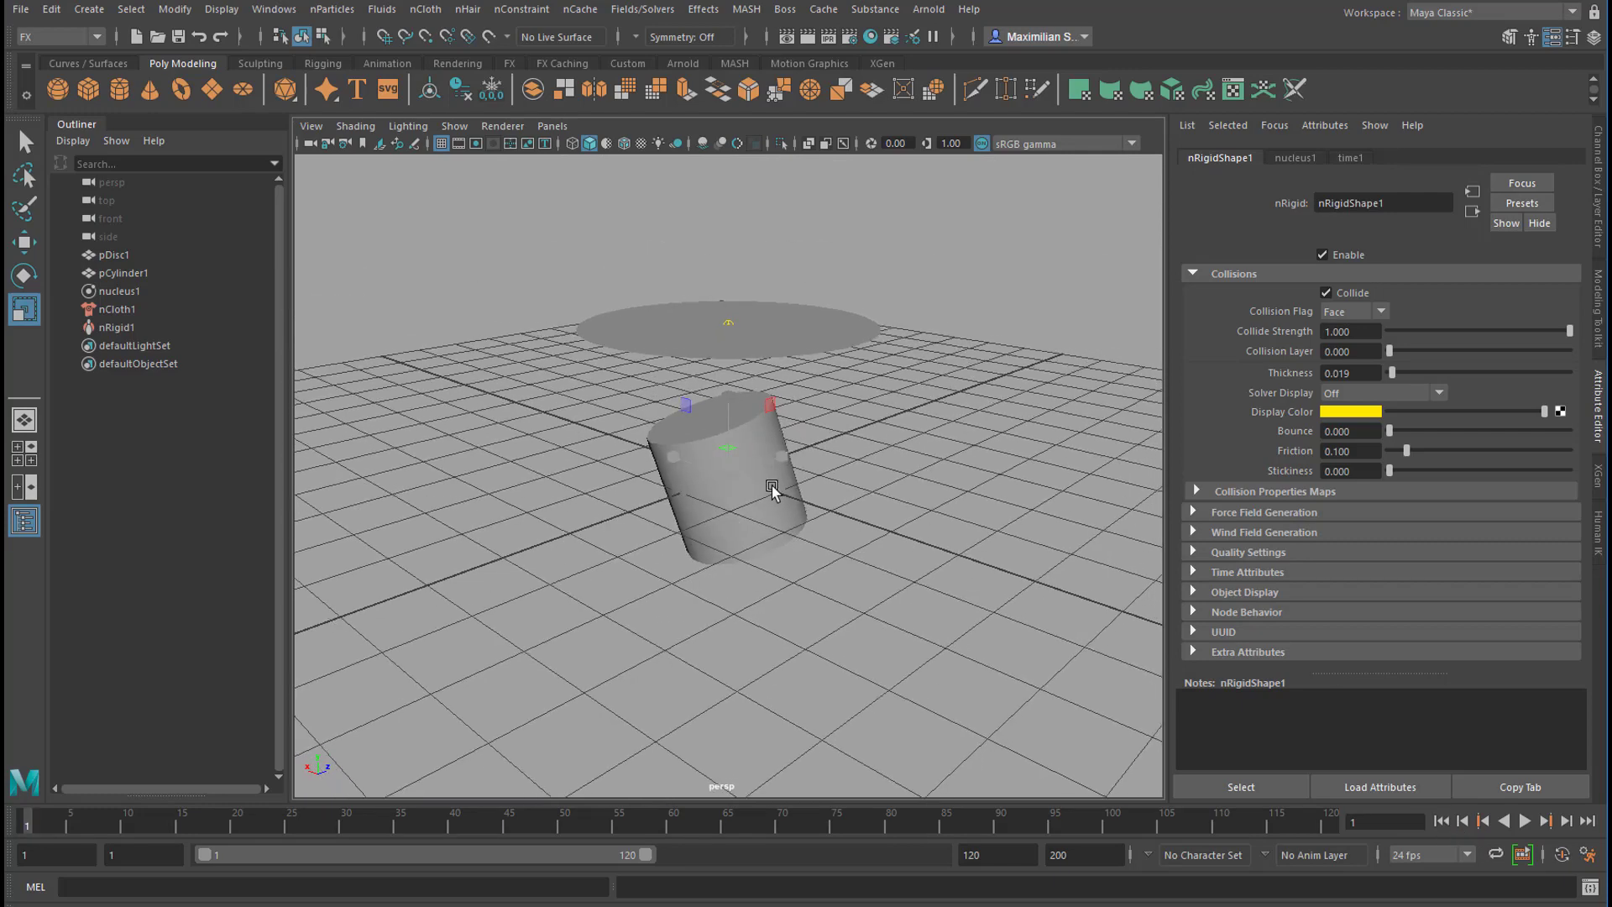
# Step: Enlarge the cloth disc further and play the simulation to frame 60 to drape it over the cylinder
pyautogui.click(812, 339)
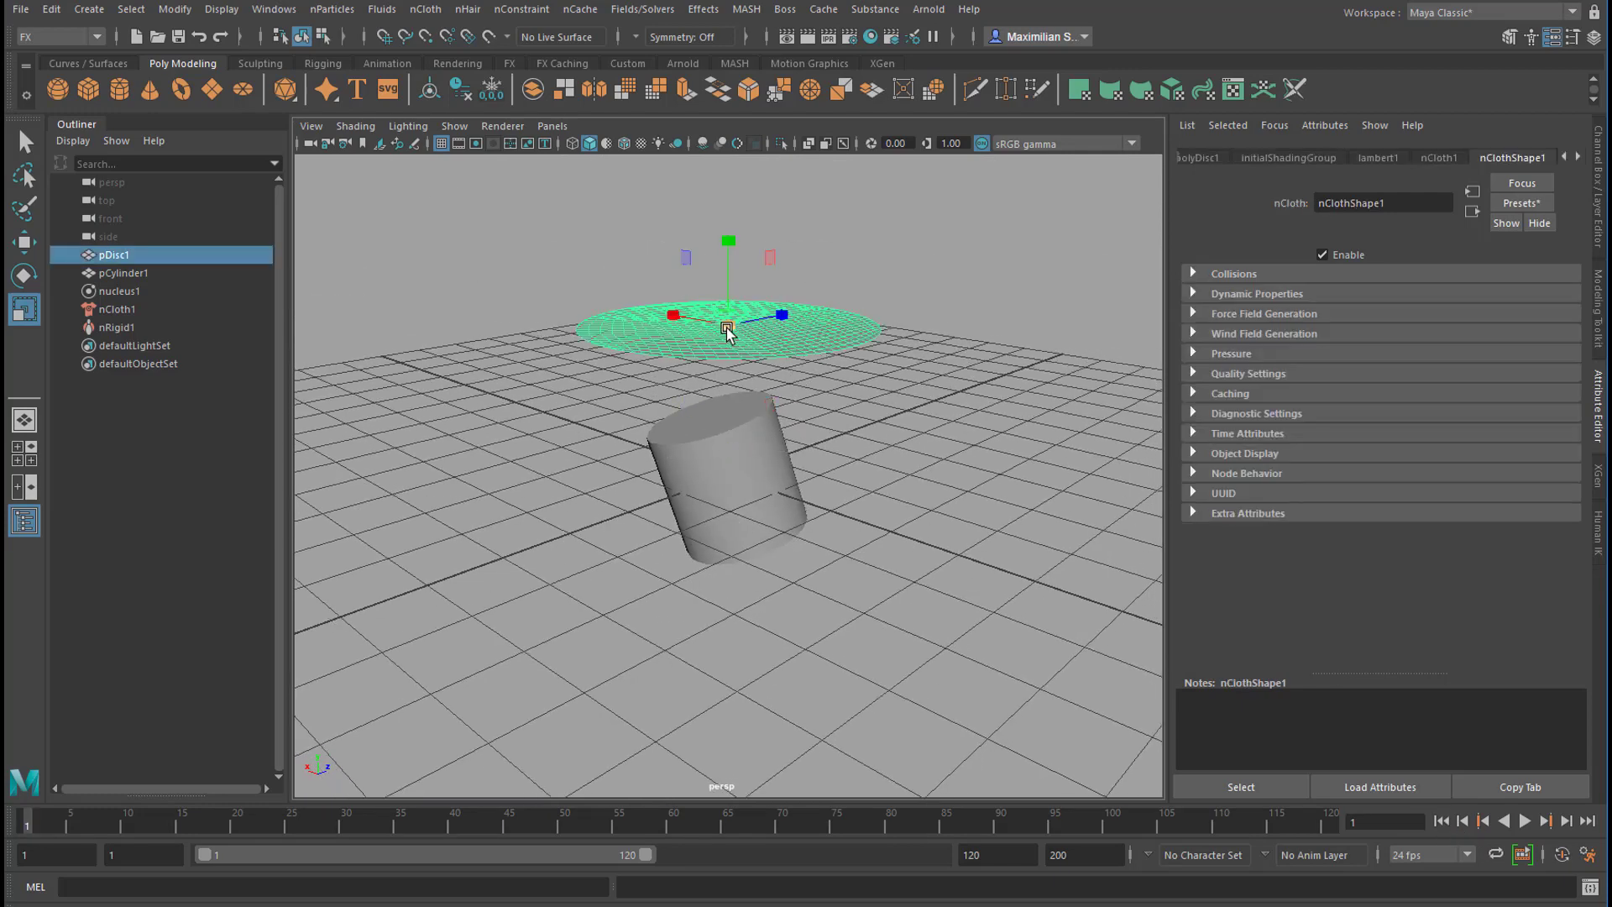
pyautogui.moveTo(731, 327); pyautogui.dragTo(874, 349)
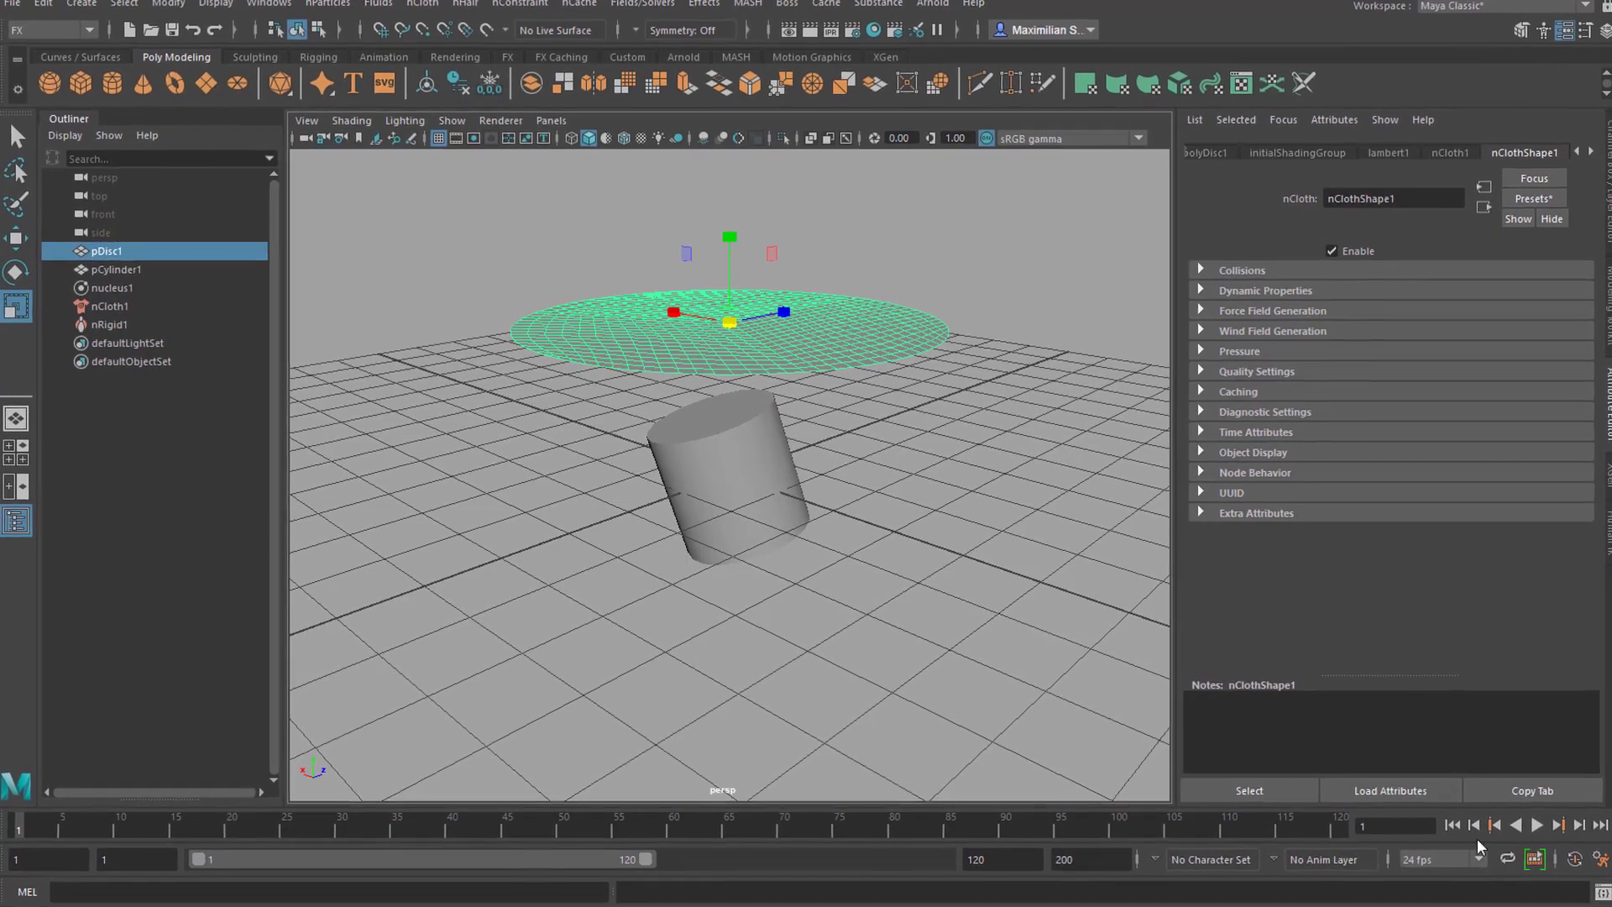
pyautogui.click(1547, 828)
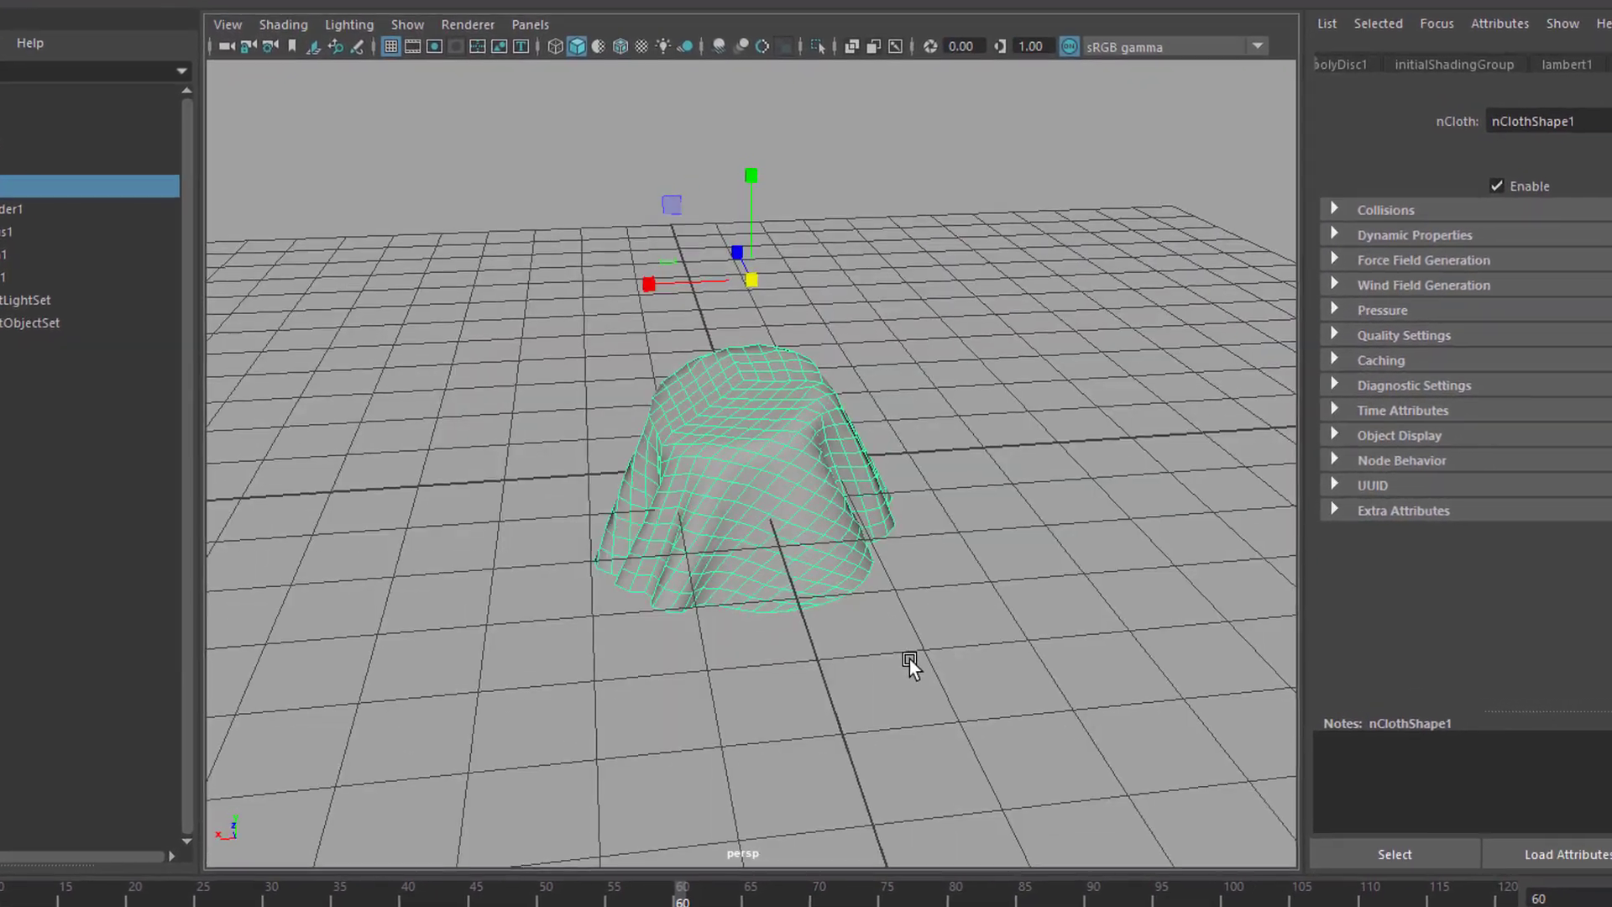
pyautogui.keyDown('alt'); pyautogui.moveTo(902, 655); pyautogui.dragTo(947, 653); pyautogui.keyUp('alt')
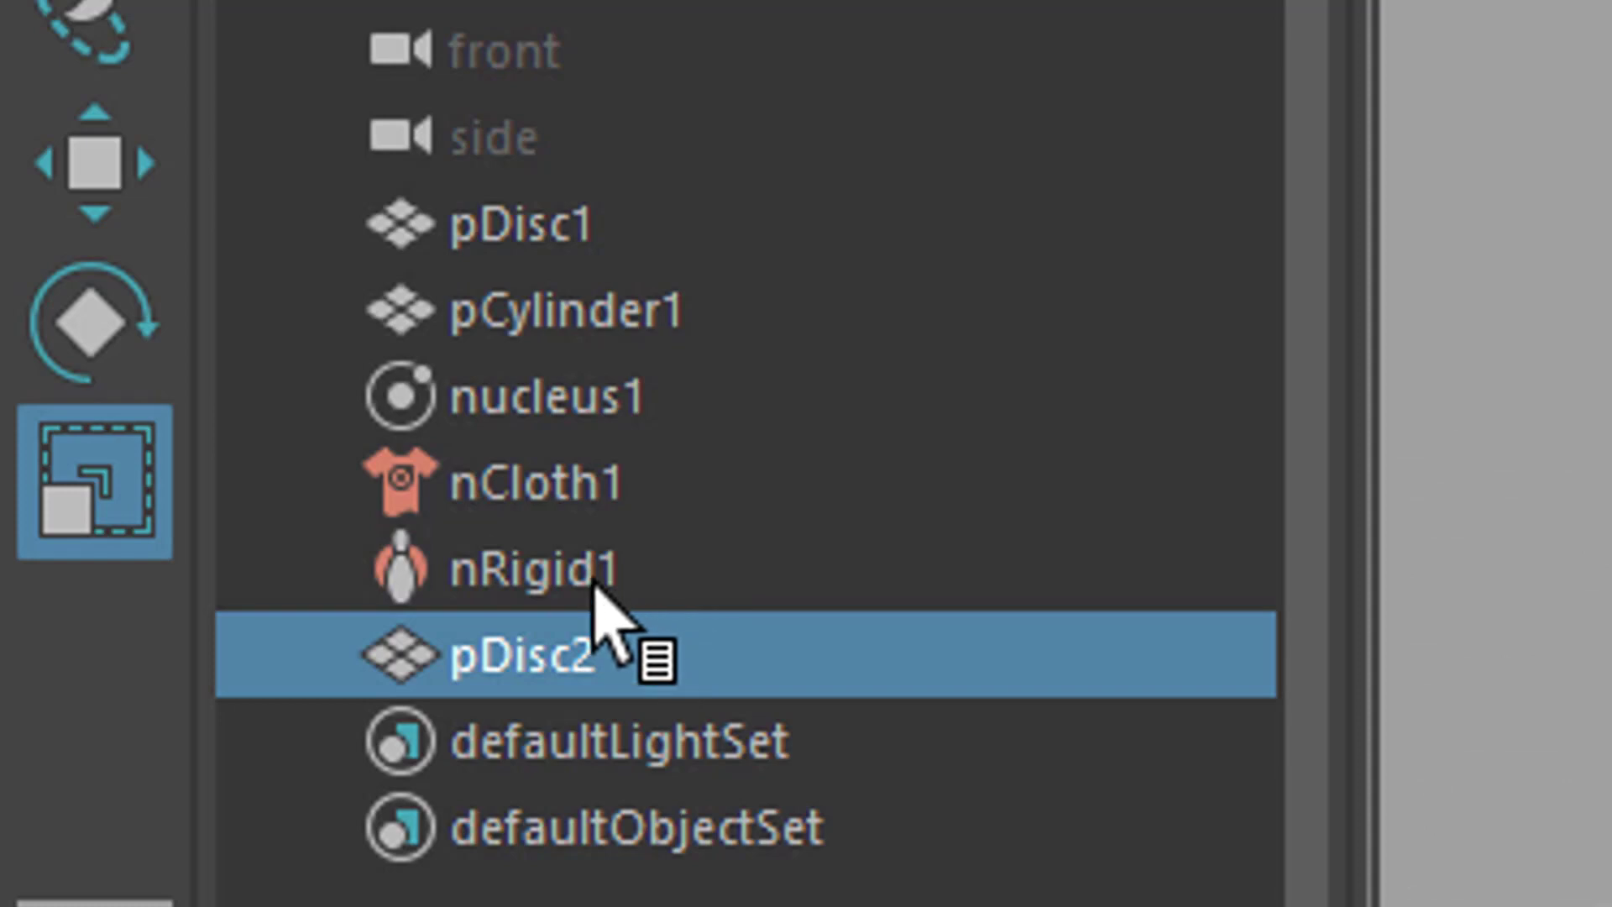
# Step: Delete the original simulation objects from pDisc1 through nRigid1, keeping the duplicated draped mesh pDisc2
pyautogui.click(621, 559)
pyautogui.keyDown('shift'); pyautogui.click(598, 239); pyautogui.keyUp('shift')
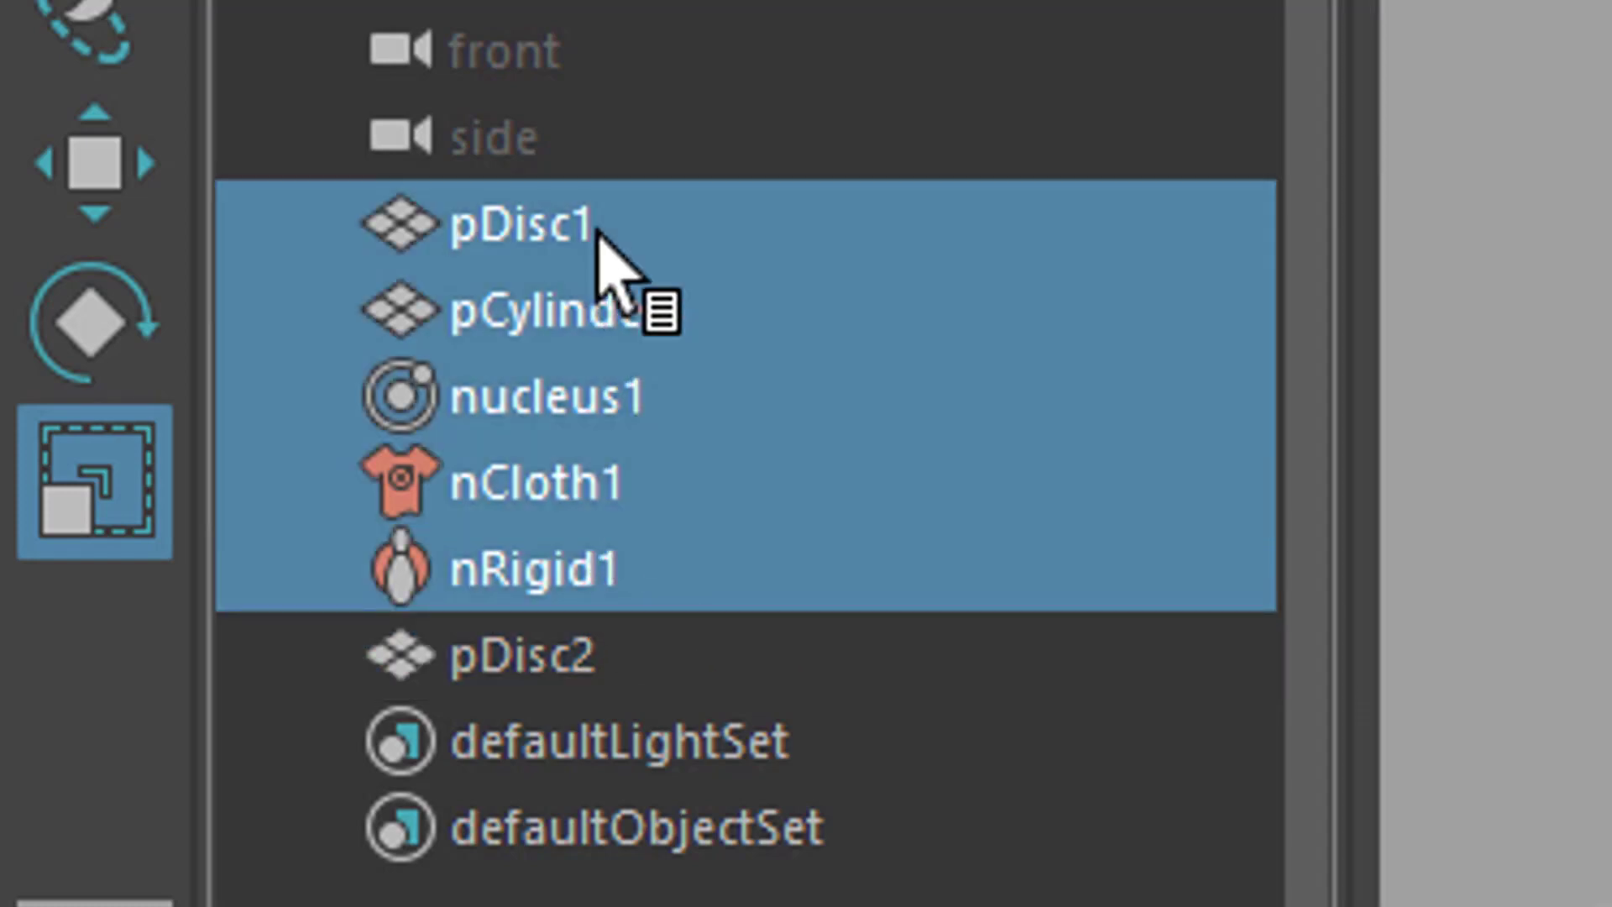
pyautogui.press('Delete')
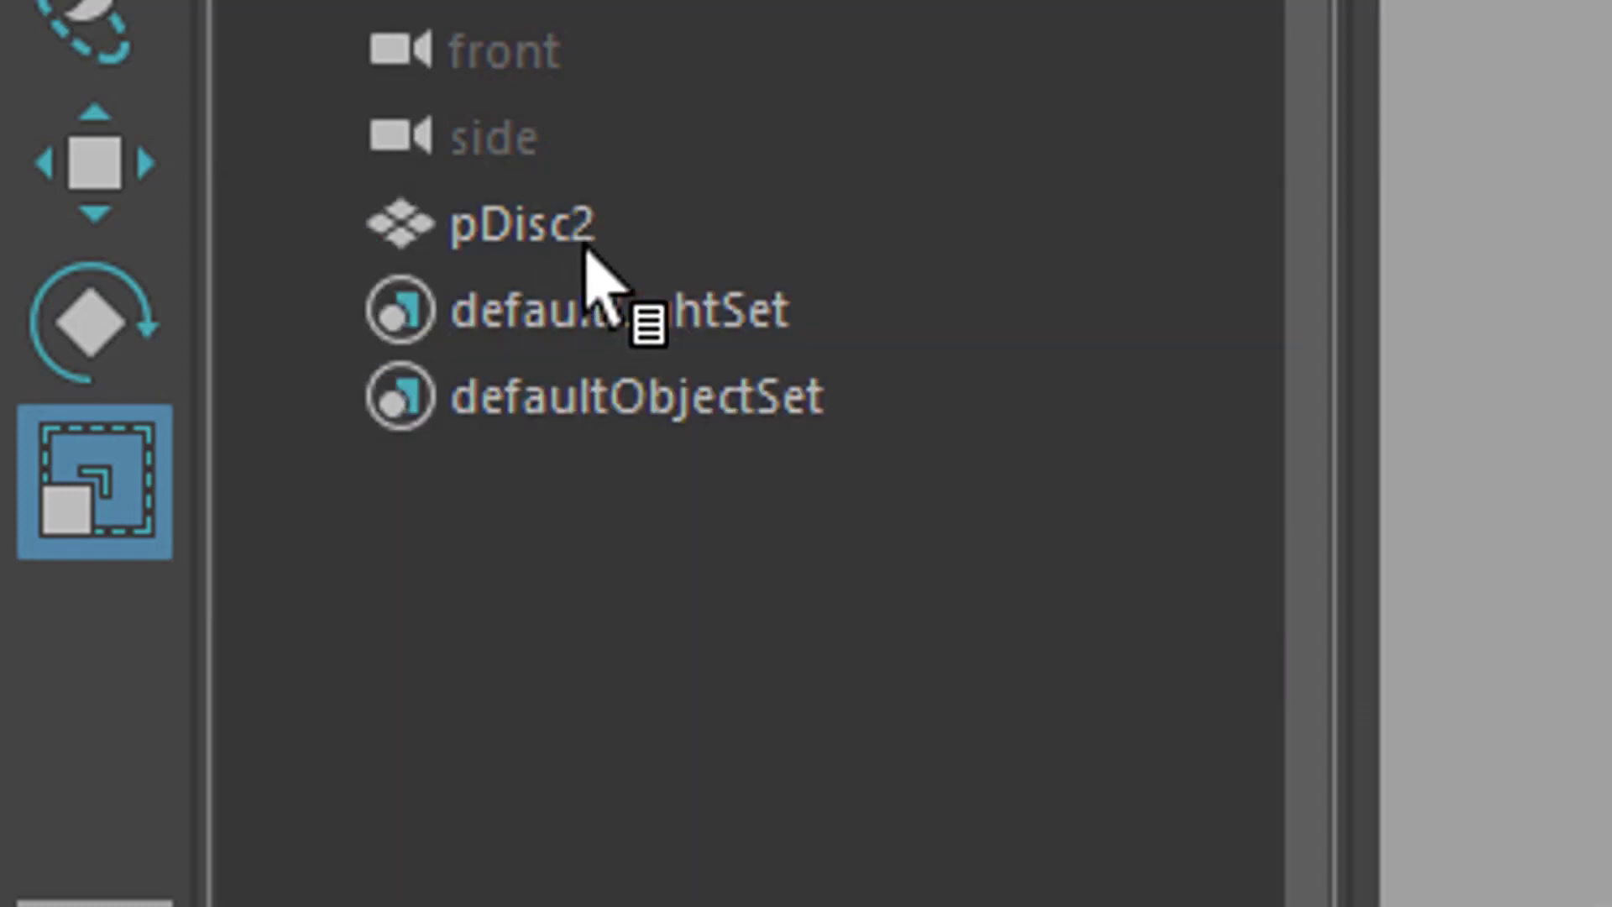
# Step: Raise the draped cloth mesh pDisc2 so that it sits higher above the grid
pyautogui.click(754, 454)
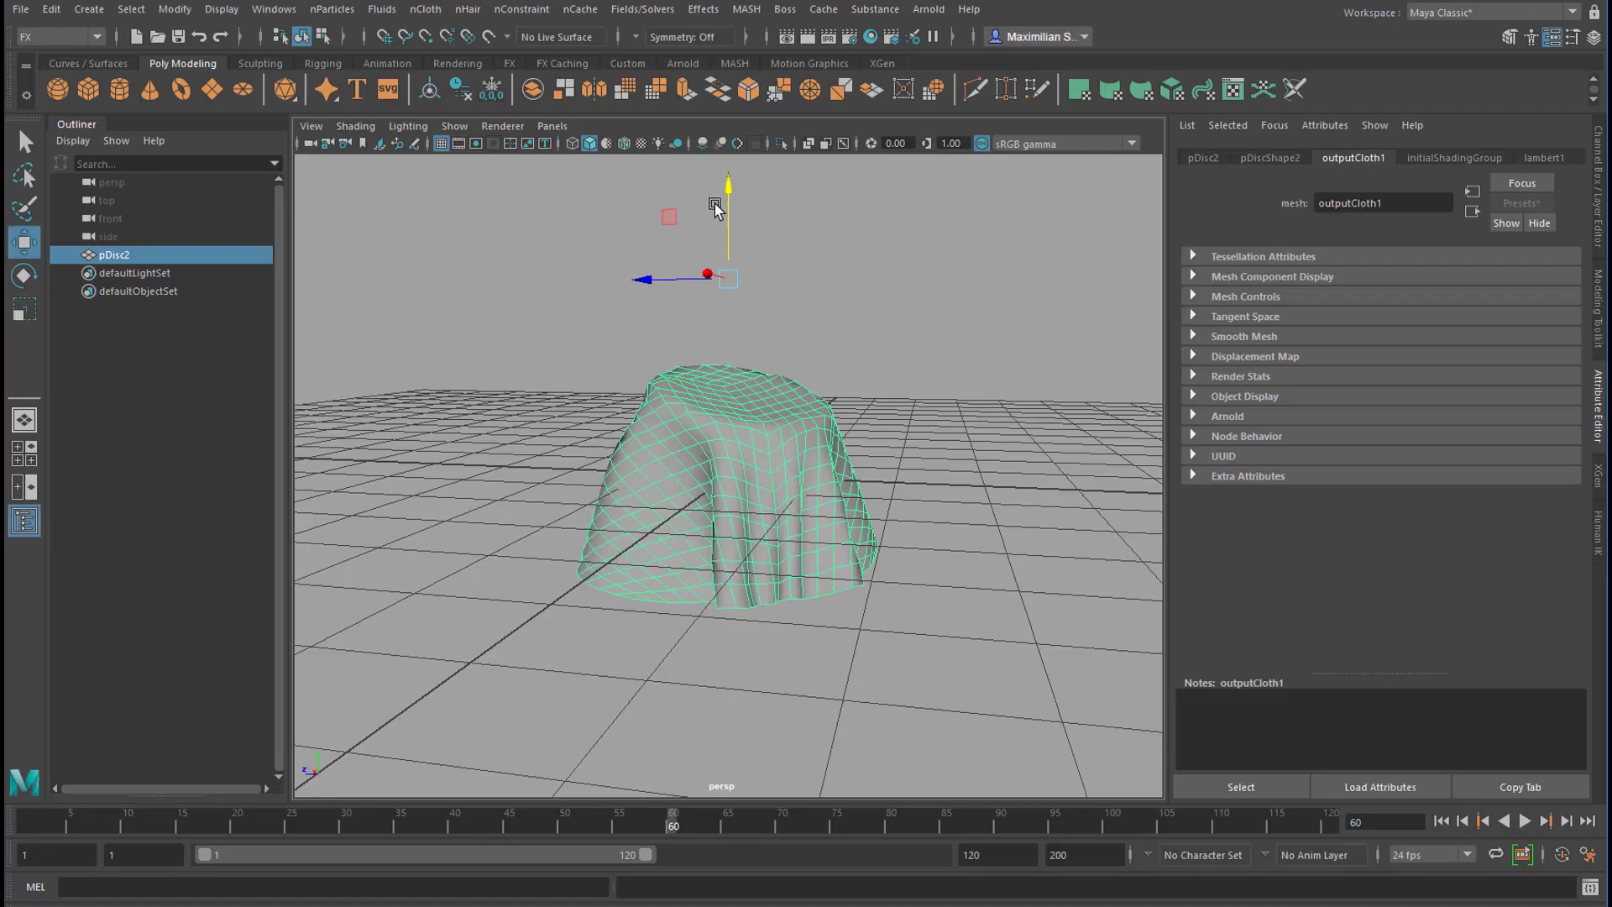
pyautogui.moveTo(728, 196); pyautogui.dragTo(740, 80)
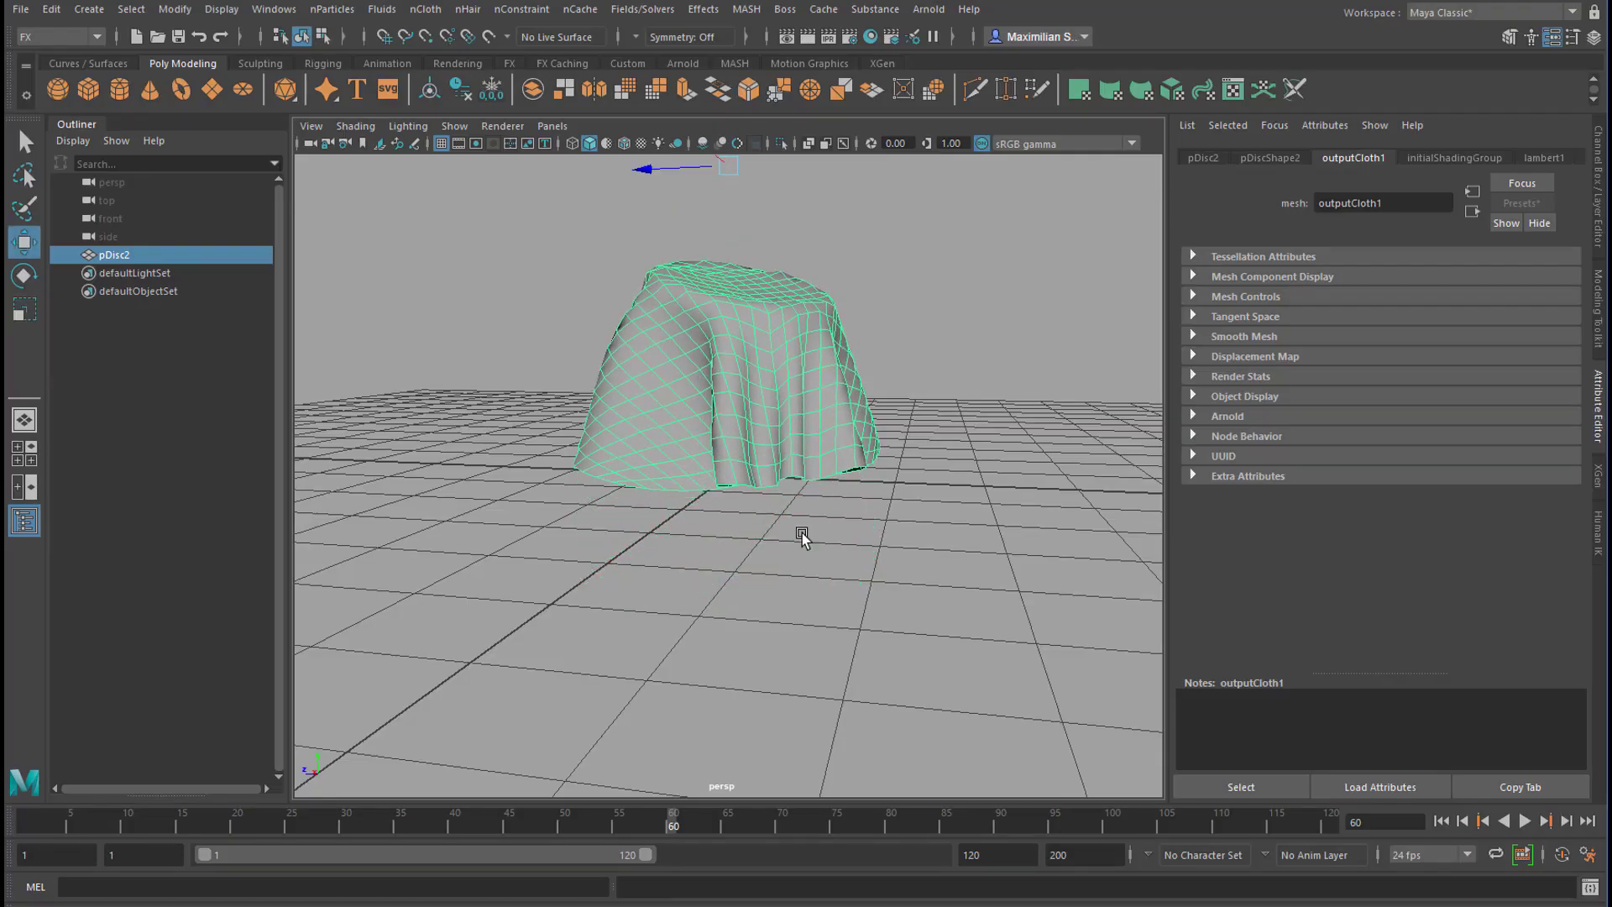
pyautogui.keyDown('alt'); pyautogui.moveTo(914, 646); pyautogui.dragTo(965, 668); pyautogui.keyUp('alt')
pyautogui.scroll(-3, 783, 571)
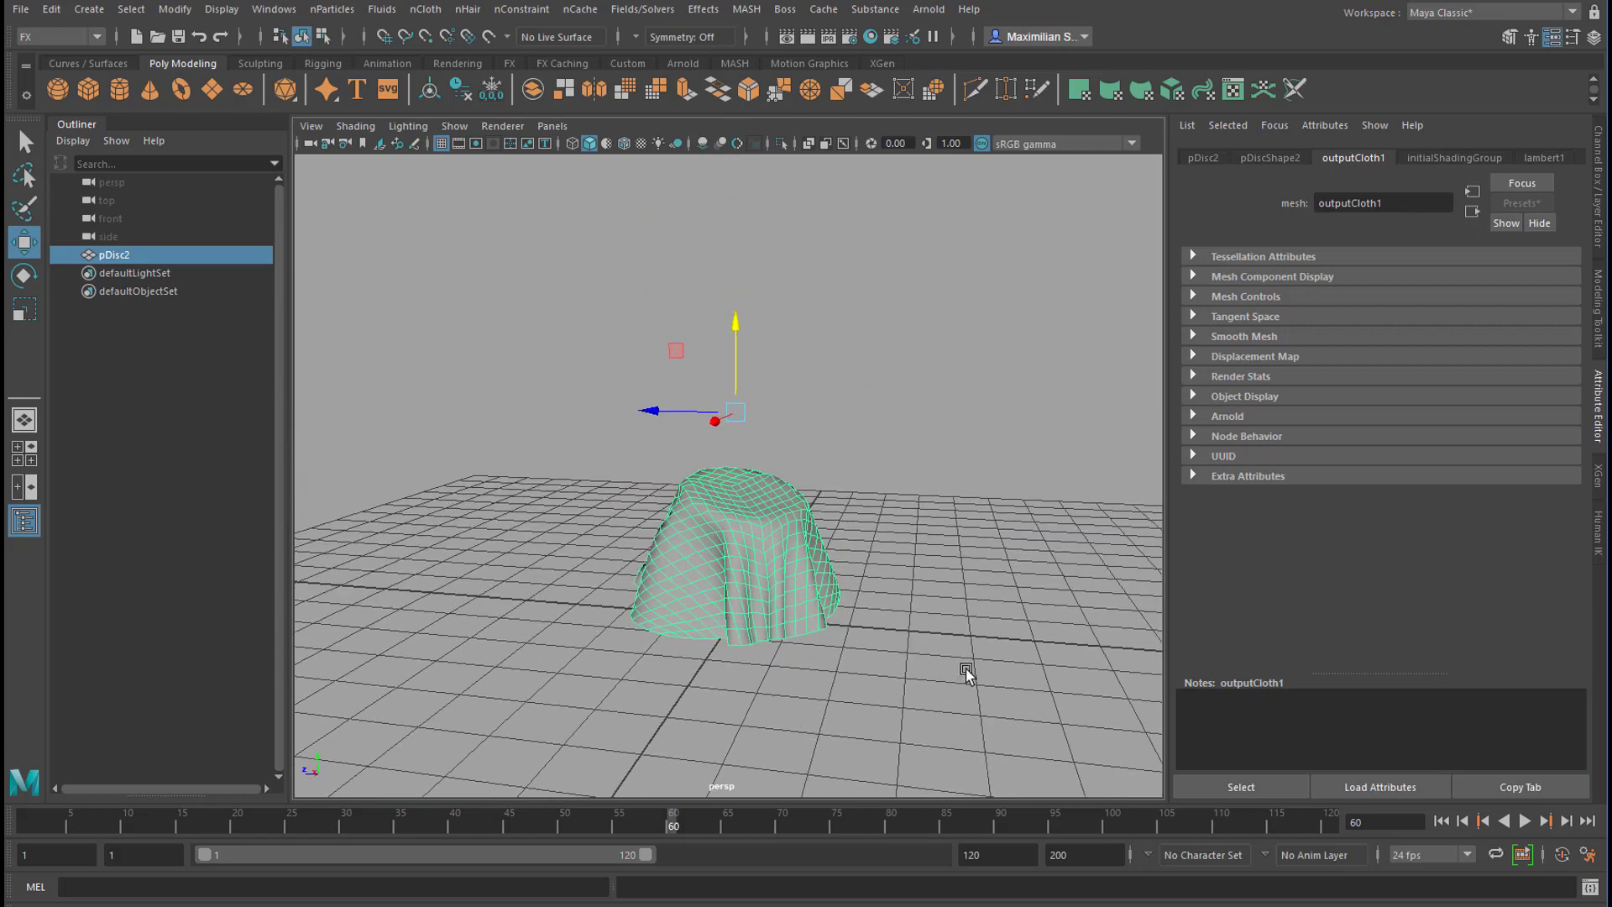
# Step: Create a polygon cube at the origin and scale it up uniformly into a large box enclosing the draped cloth
pyautogui.click(89, 89)
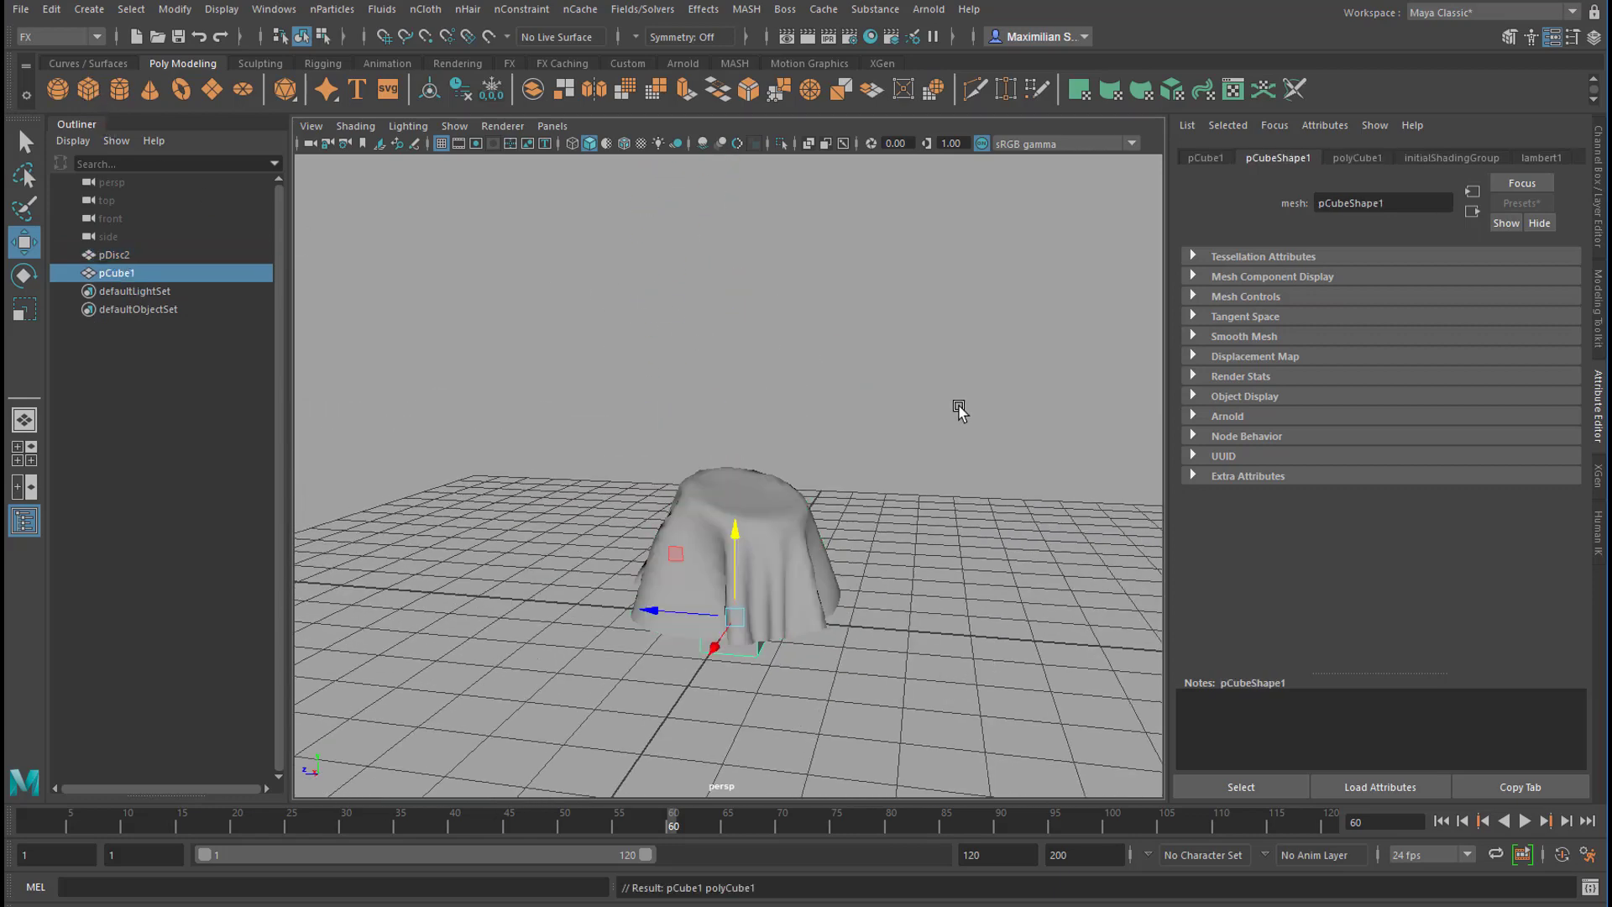
pyautogui.click(735, 618)
pyautogui.press('f')
pyautogui.scroll(-5, 956, 537)
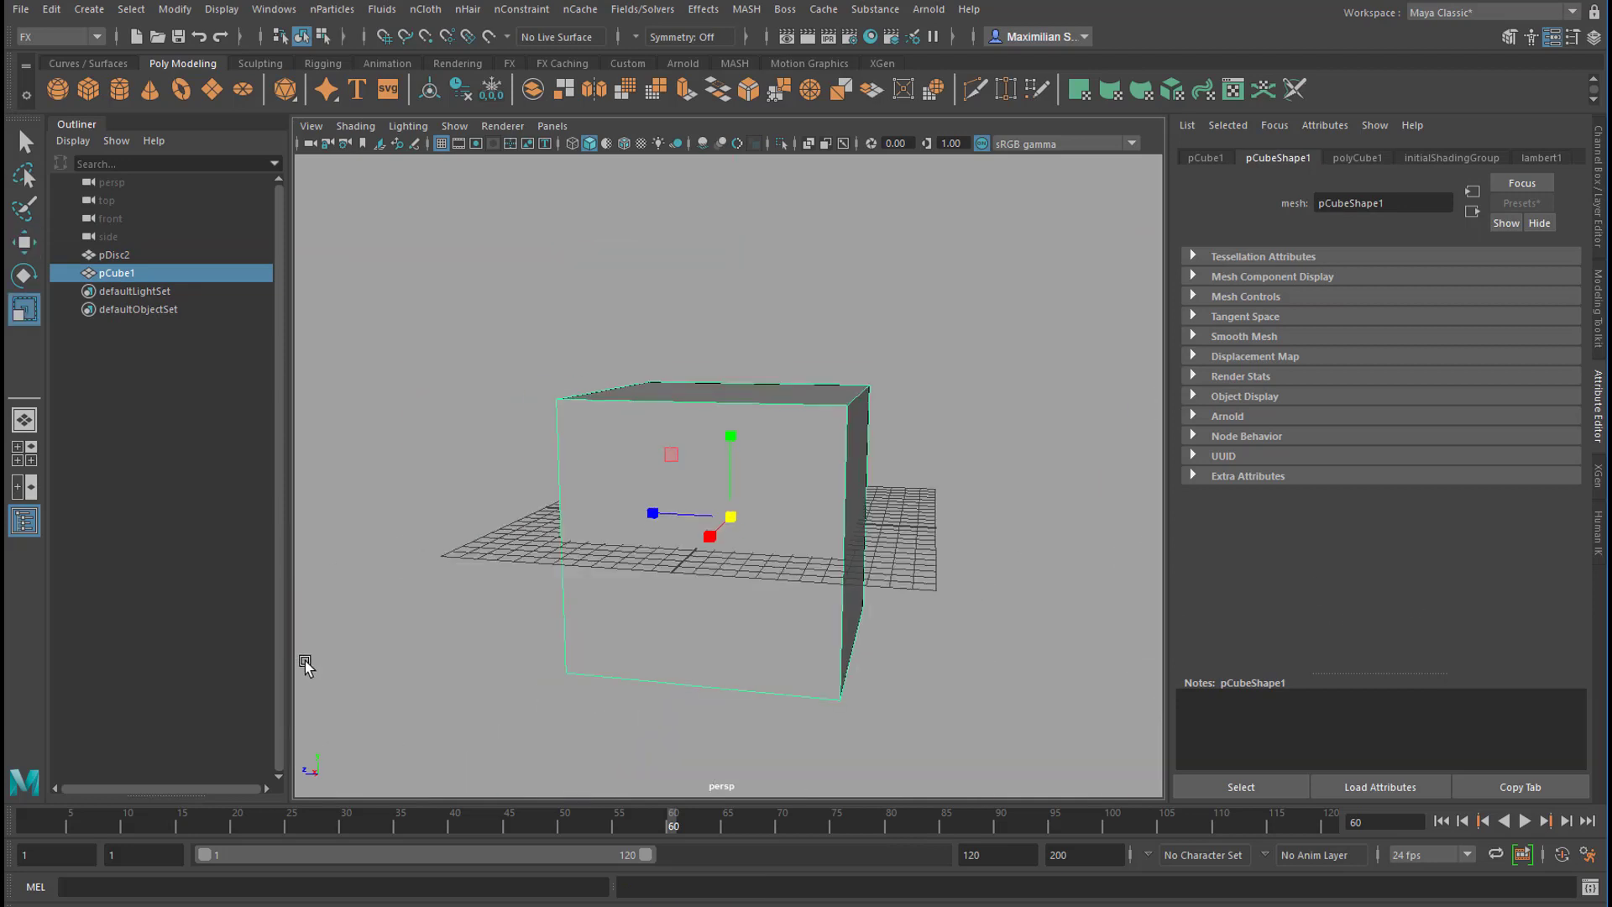
# Step: Delete two adjacent side faces of the large box pCube1 so the draped cloth inside is exposed
pyautogui.rightClick(776, 583)
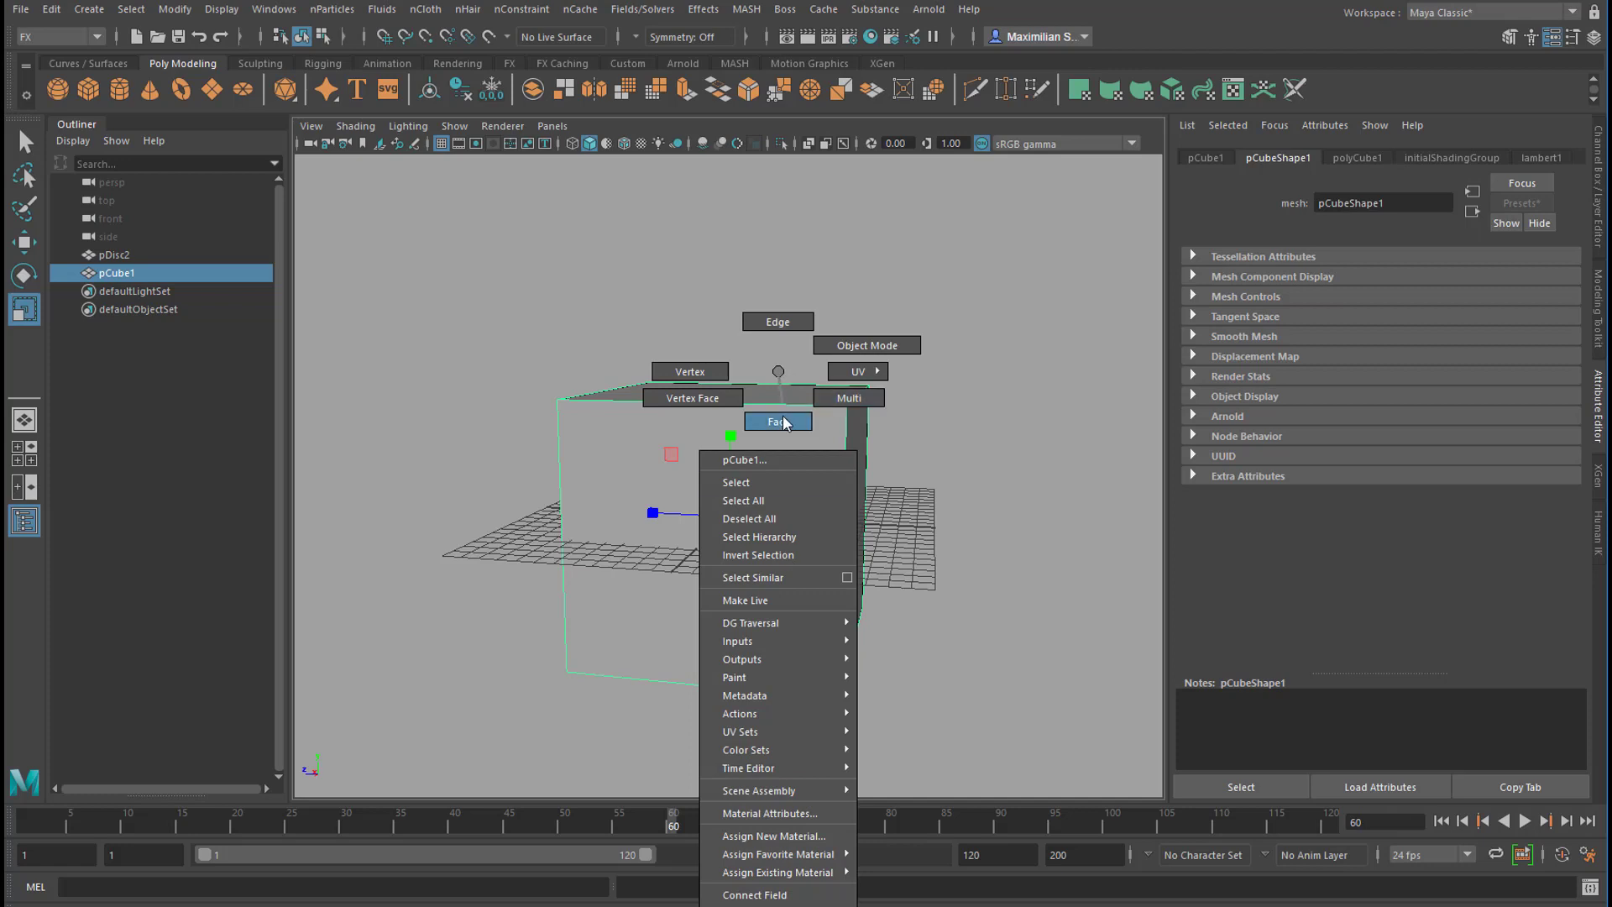
pyautogui.click(783, 422)
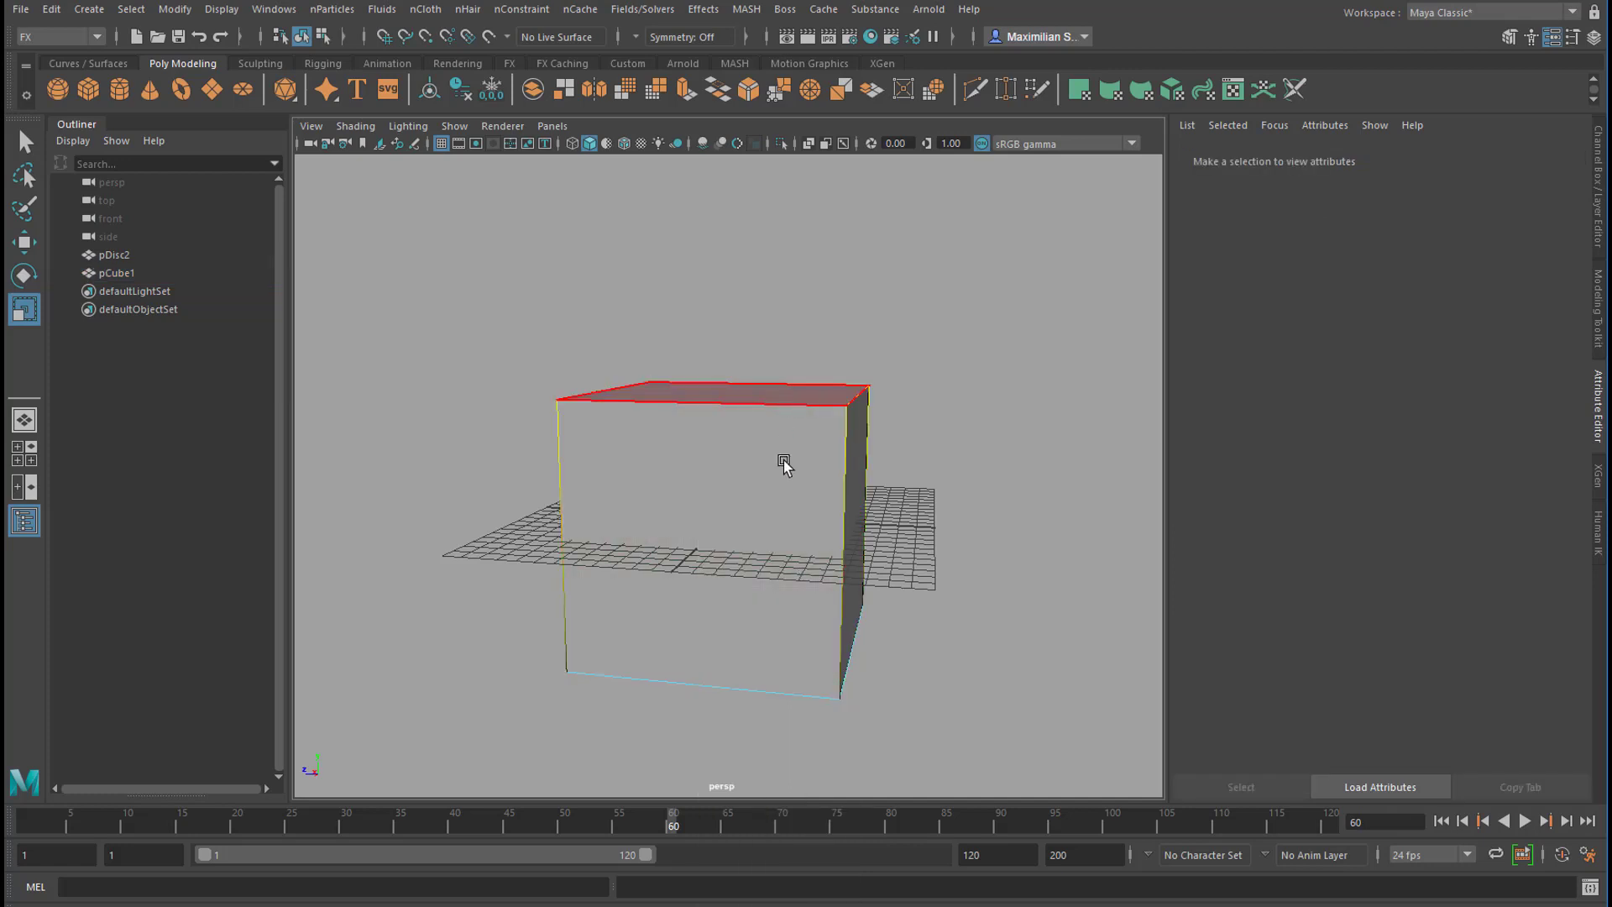
pyautogui.click(755, 545)
pyautogui.keyDown('alt'); pyautogui.moveTo(860, 608); pyautogui.dragTo(771, 628); pyautogui.keyUp('alt')
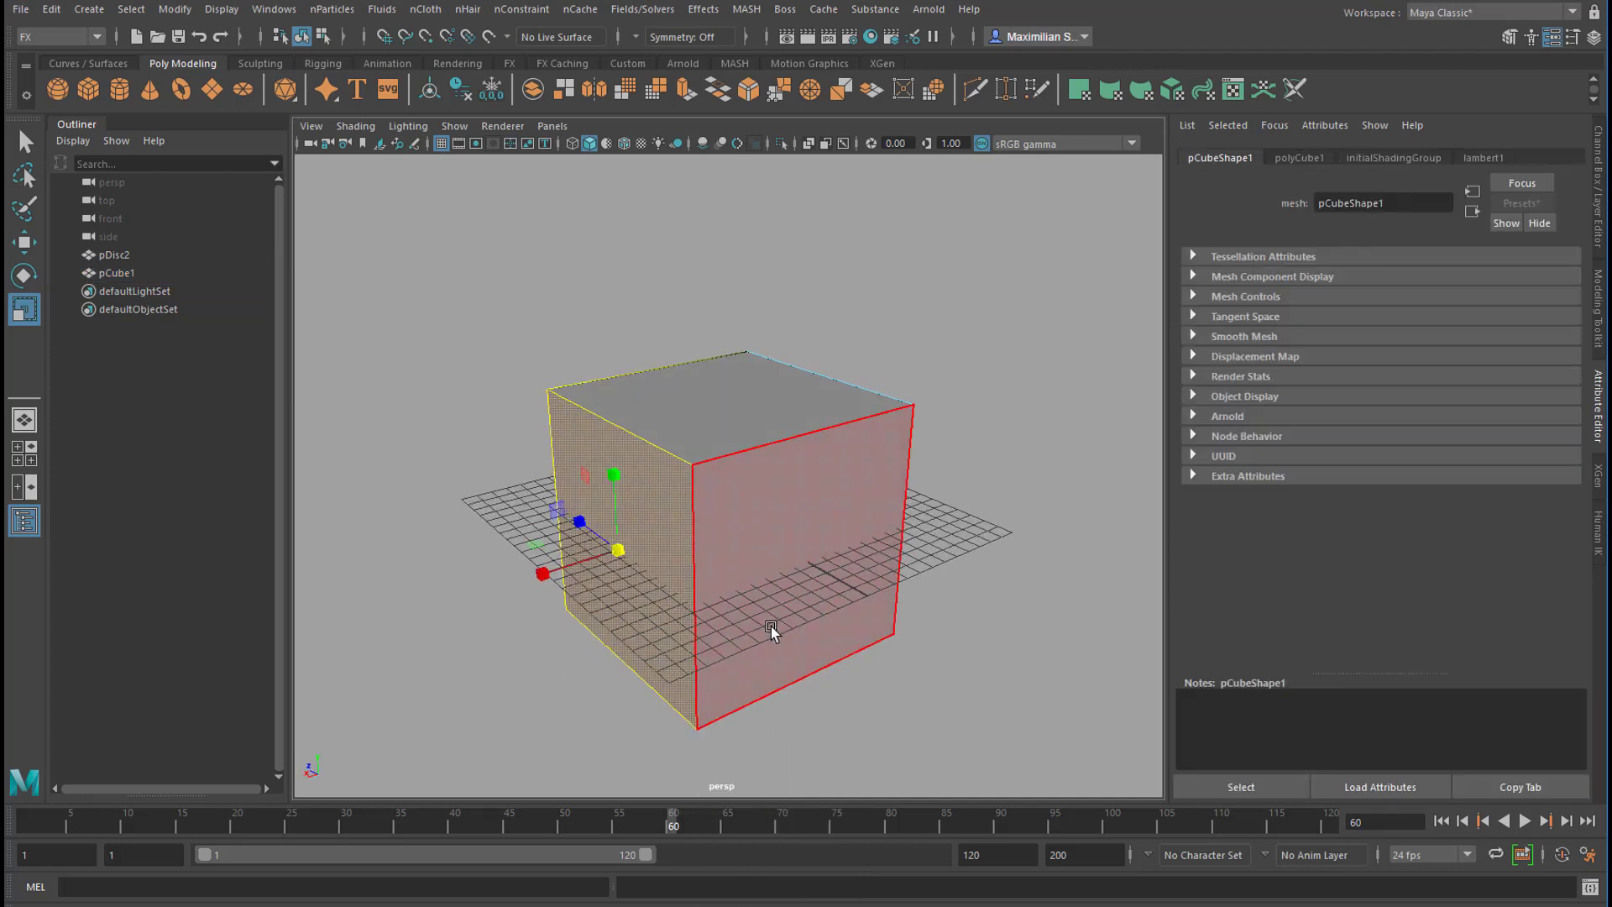
pyautogui.press('Delete')
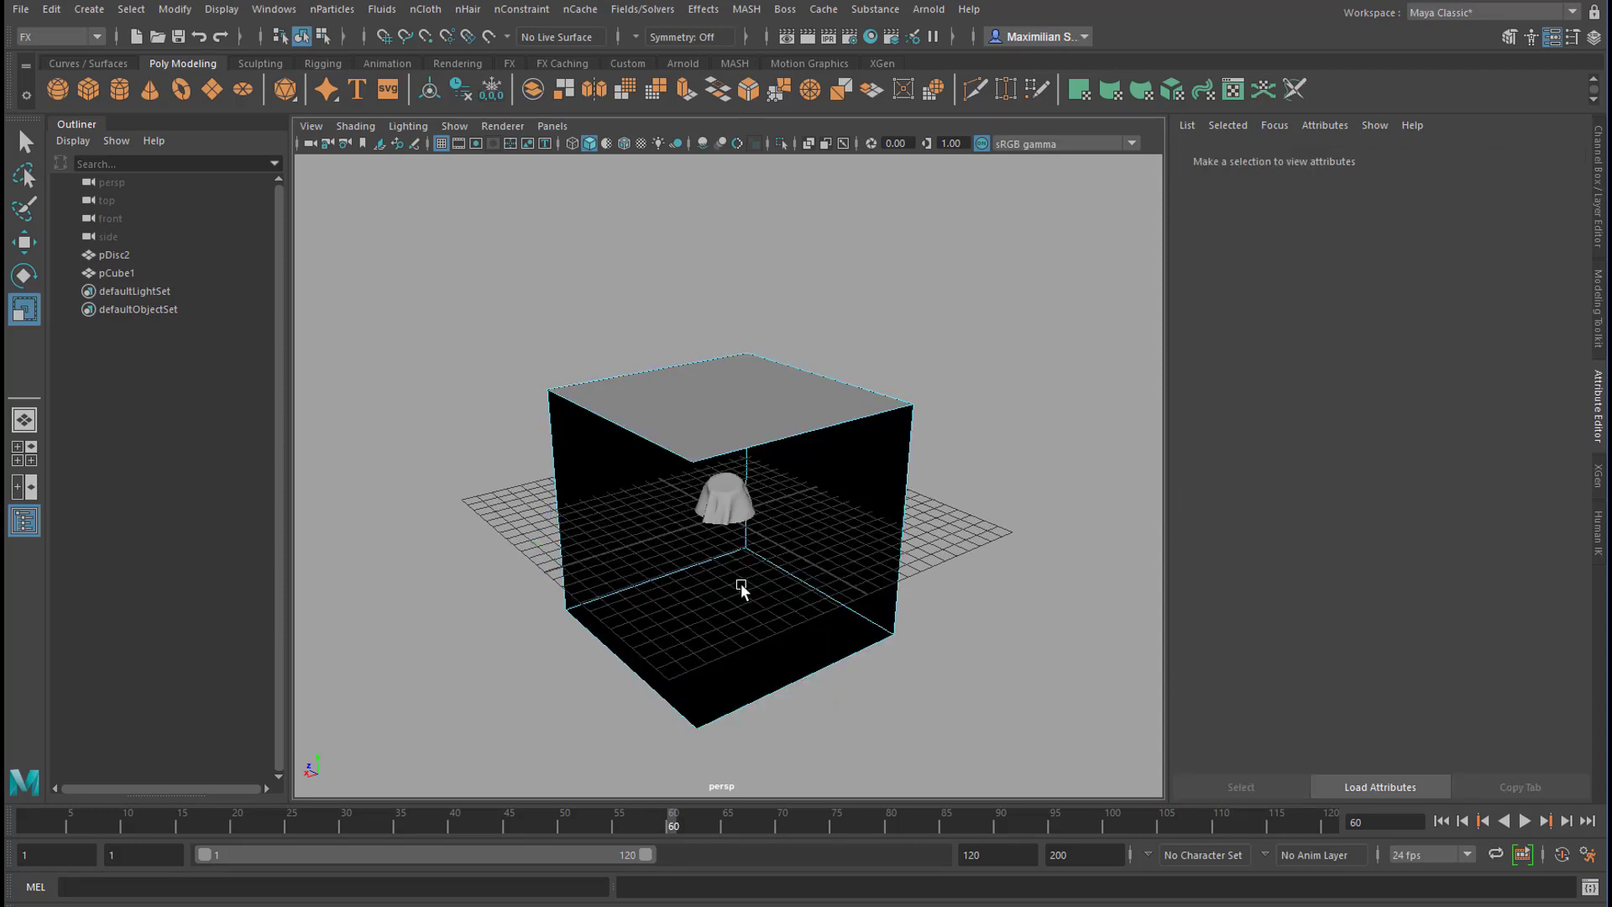
# Step: Return the opened box to object mode and raise it until its floor lies just beneath the draped cloth
pyautogui.keyDown('alt'); pyautogui.moveTo(703, 608); pyautogui.dragTo(913, 597, button='right'); pyautogui.keyUp('alt')
pyautogui.rightClick(900, 514)
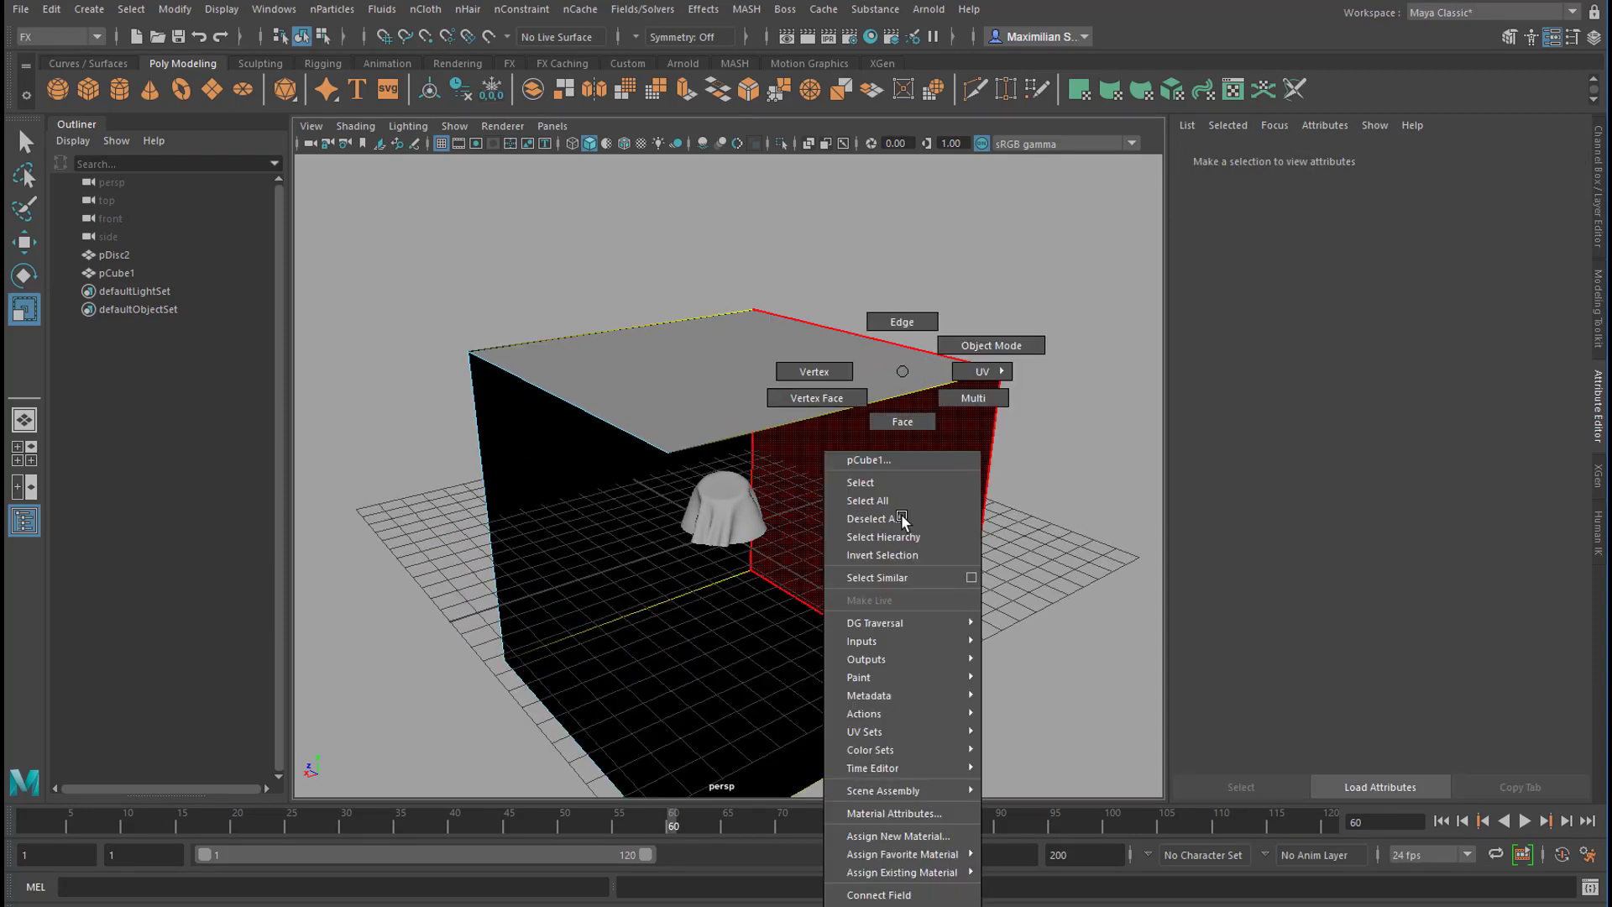
pyautogui.click(976, 365)
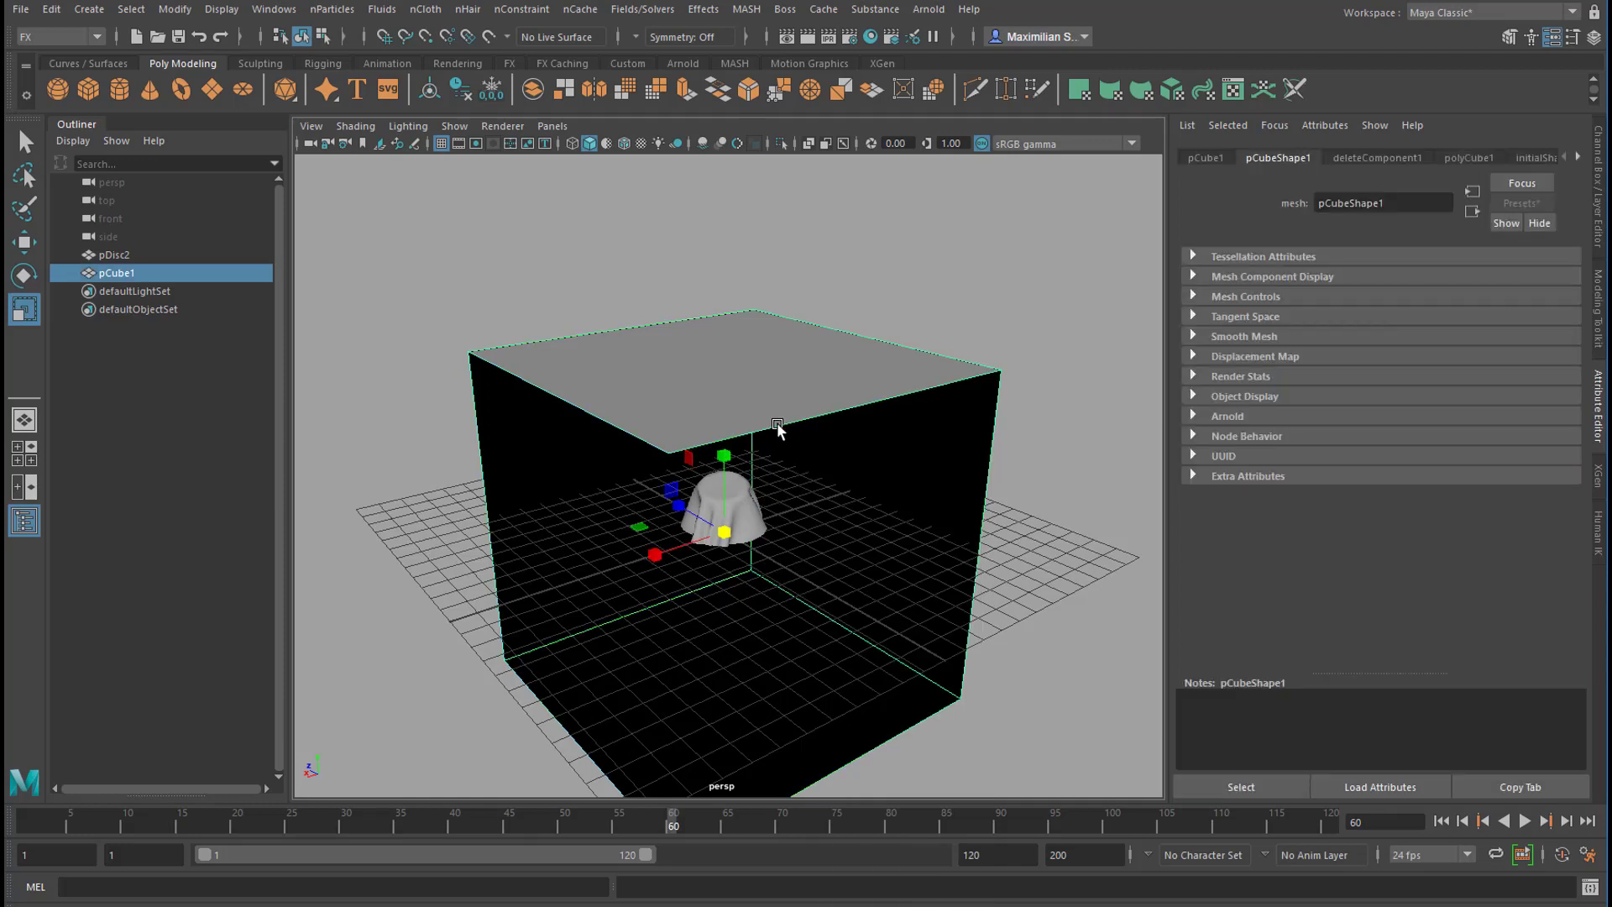
pyautogui.press('w')
pyautogui.moveTo(720, 460); pyautogui.dragTo(790, 277)
pyautogui.keyDown('alt'); pyautogui.moveTo(682, 454); pyautogui.dragTo(1051, 468, button='right'); pyautogui.keyUp('alt')
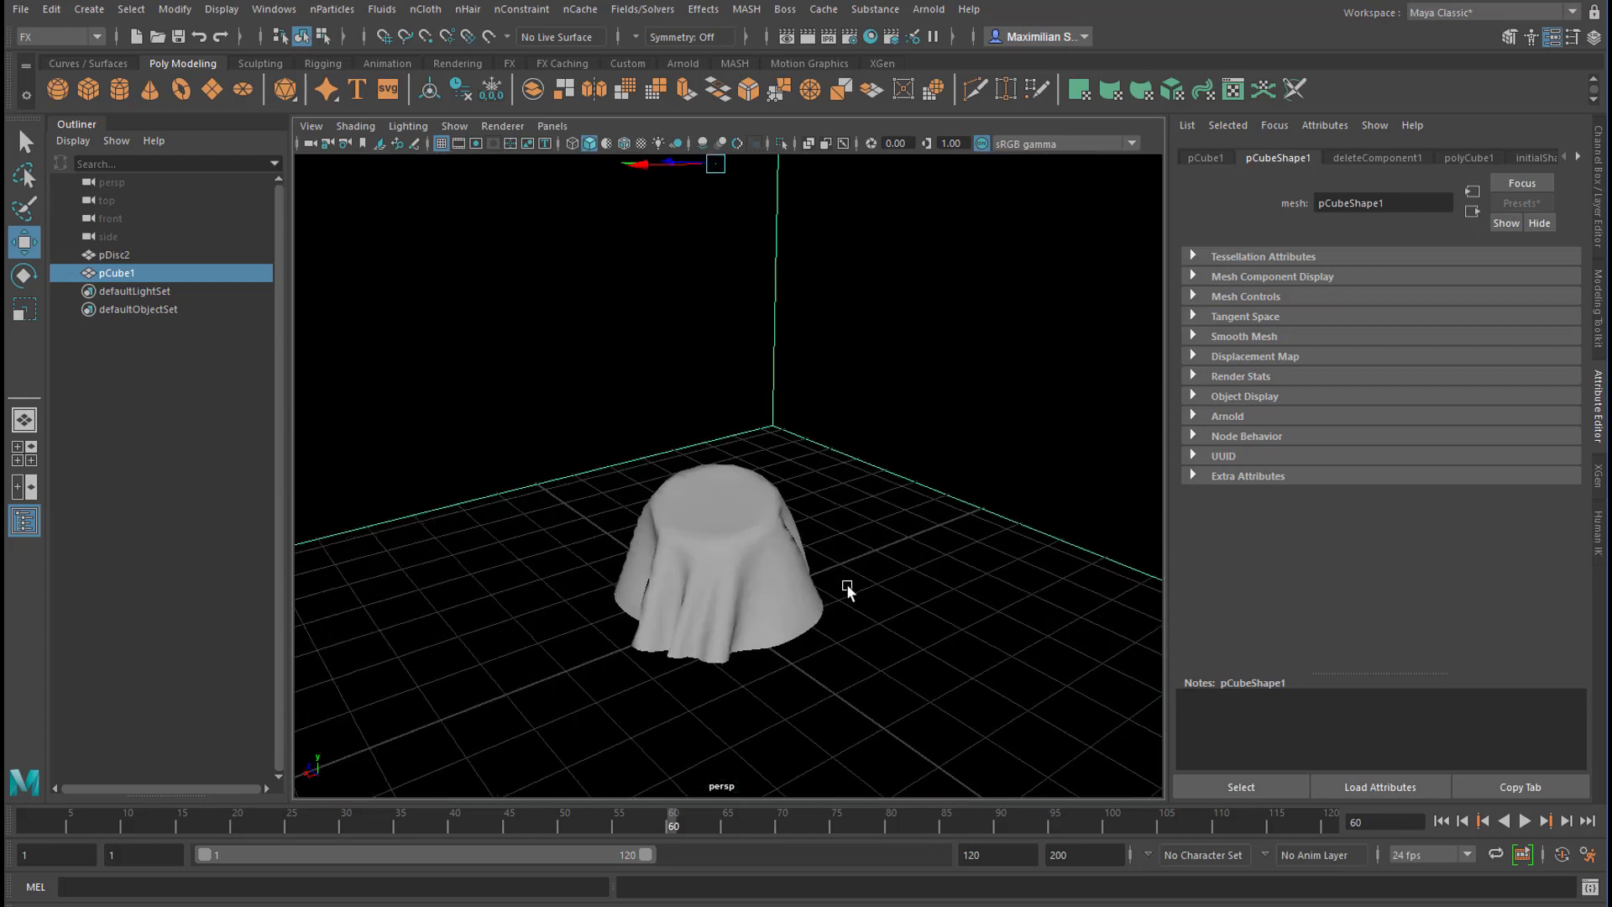
pyautogui.keyDown('alt'); pyautogui.moveTo(849, 587); pyautogui.dragTo(688, 616); pyautogui.keyUp('alt')
pyautogui.keyDown('alt'); pyautogui.moveTo(688, 615); pyautogui.dragTo(824, 671, button='right'); pyautogui.keyUp('alt')
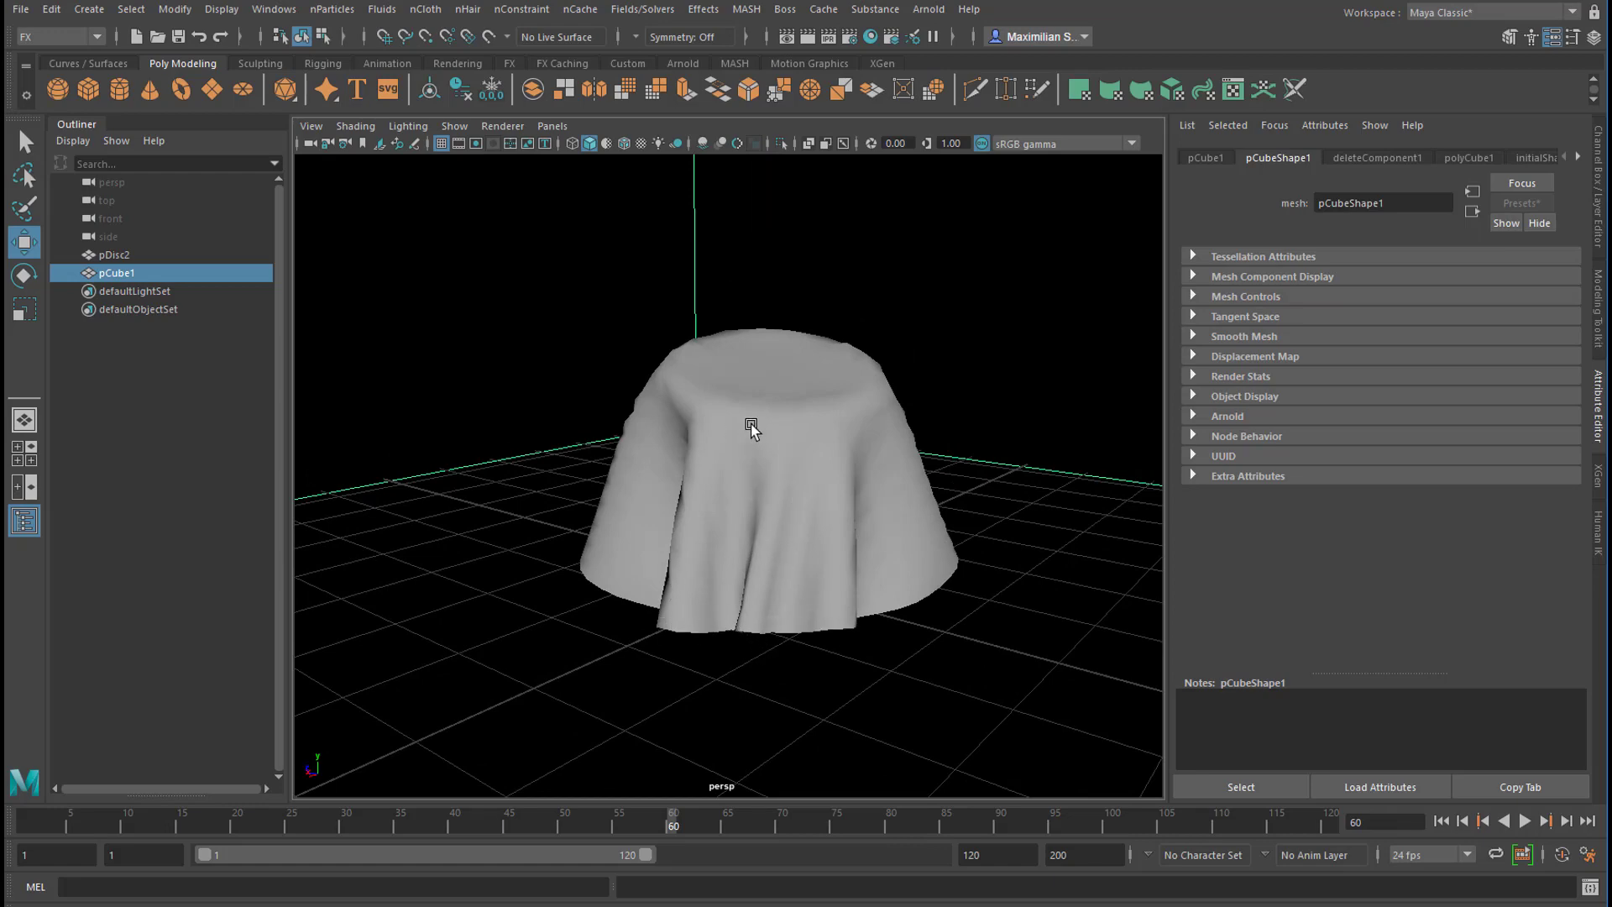
pyautogui.keyDown('alt'); pyautogui.moveTo(776, 416); pyautogui.dragTo(360, 619); pyautogui.keyUp('alt')
pyautogui.keyDown('alt'); pyautogui.moveTo(579, 492); pyautogui.dragTo(835, 369); pyautogui.keyUp('alt')
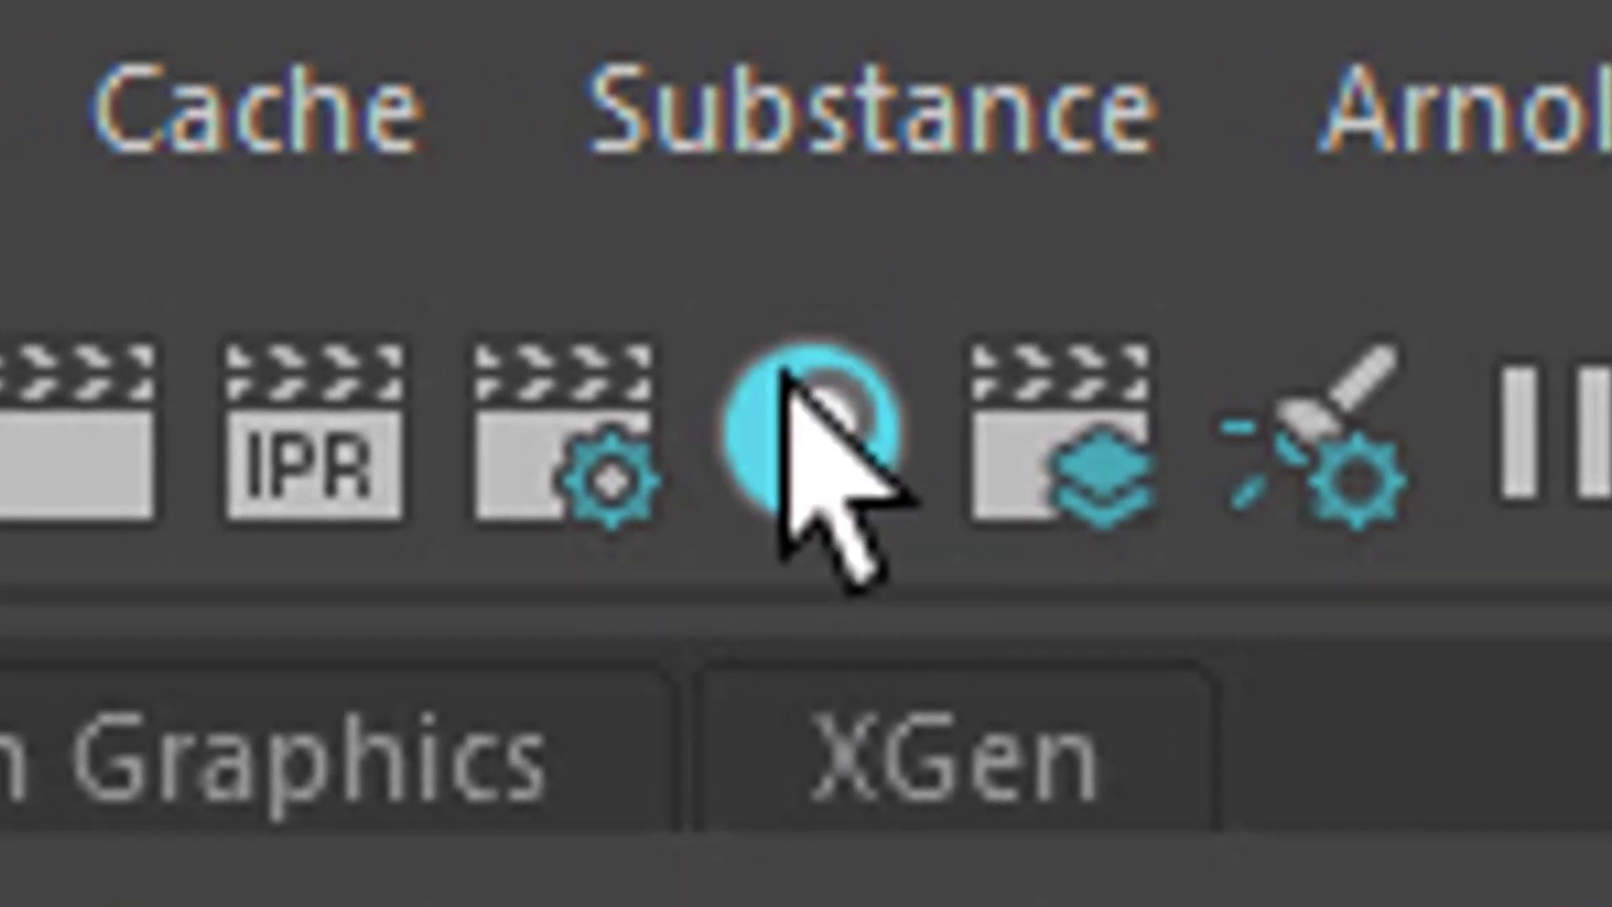
# Step: Open the Hypershade and create an aiLayerShader node in the empty node graph
pyautogui.click(804, 395)
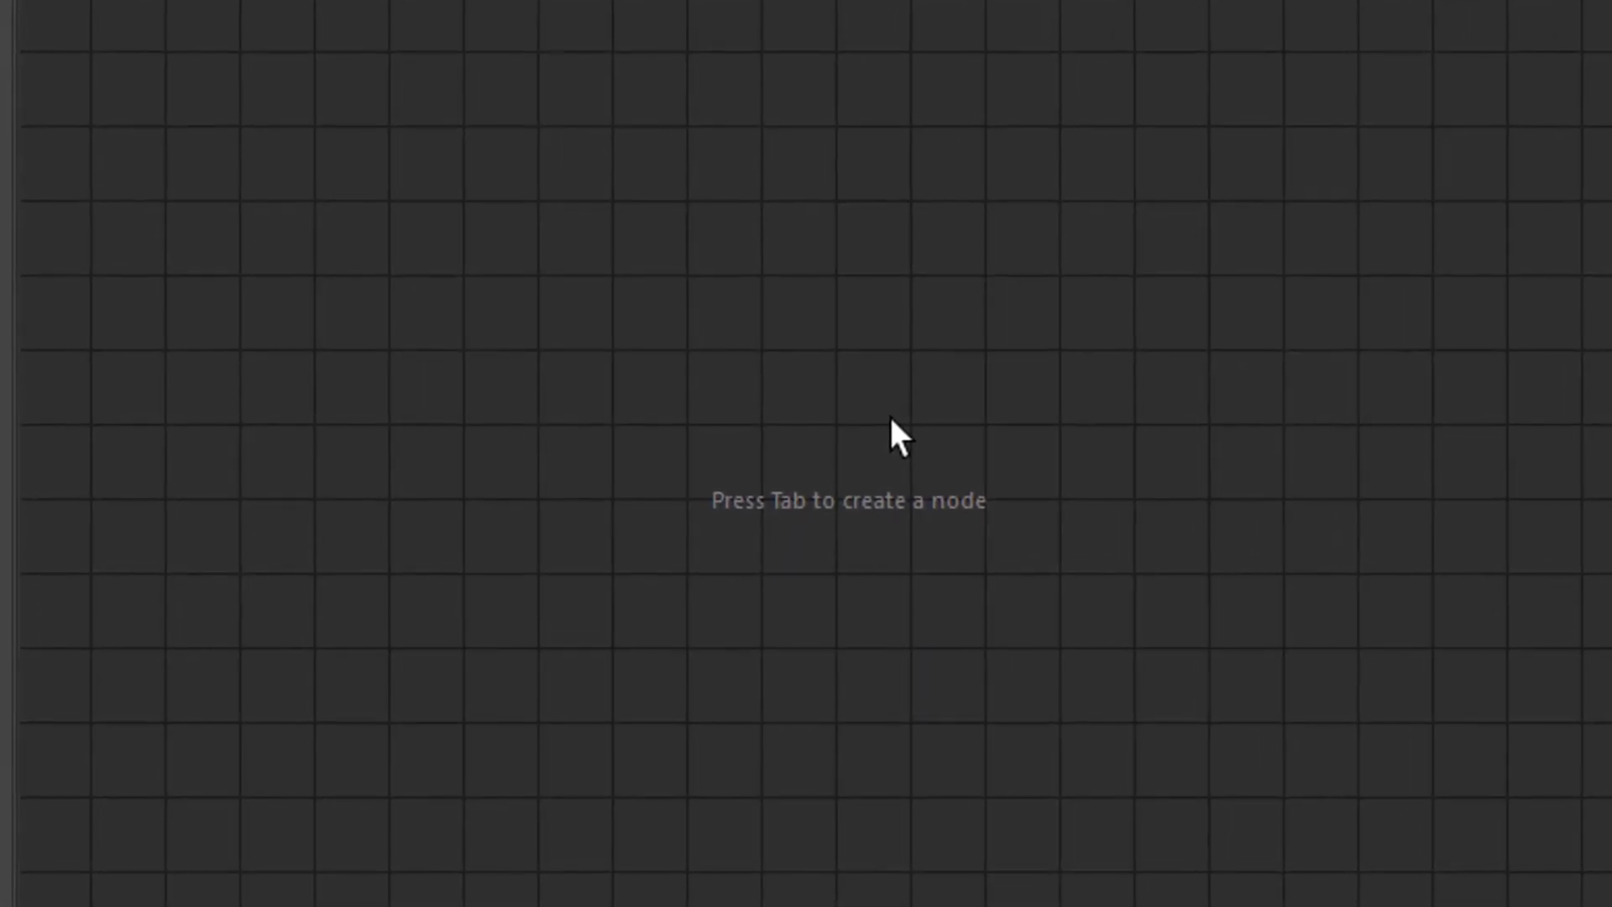
pyautogui.press('Tab')
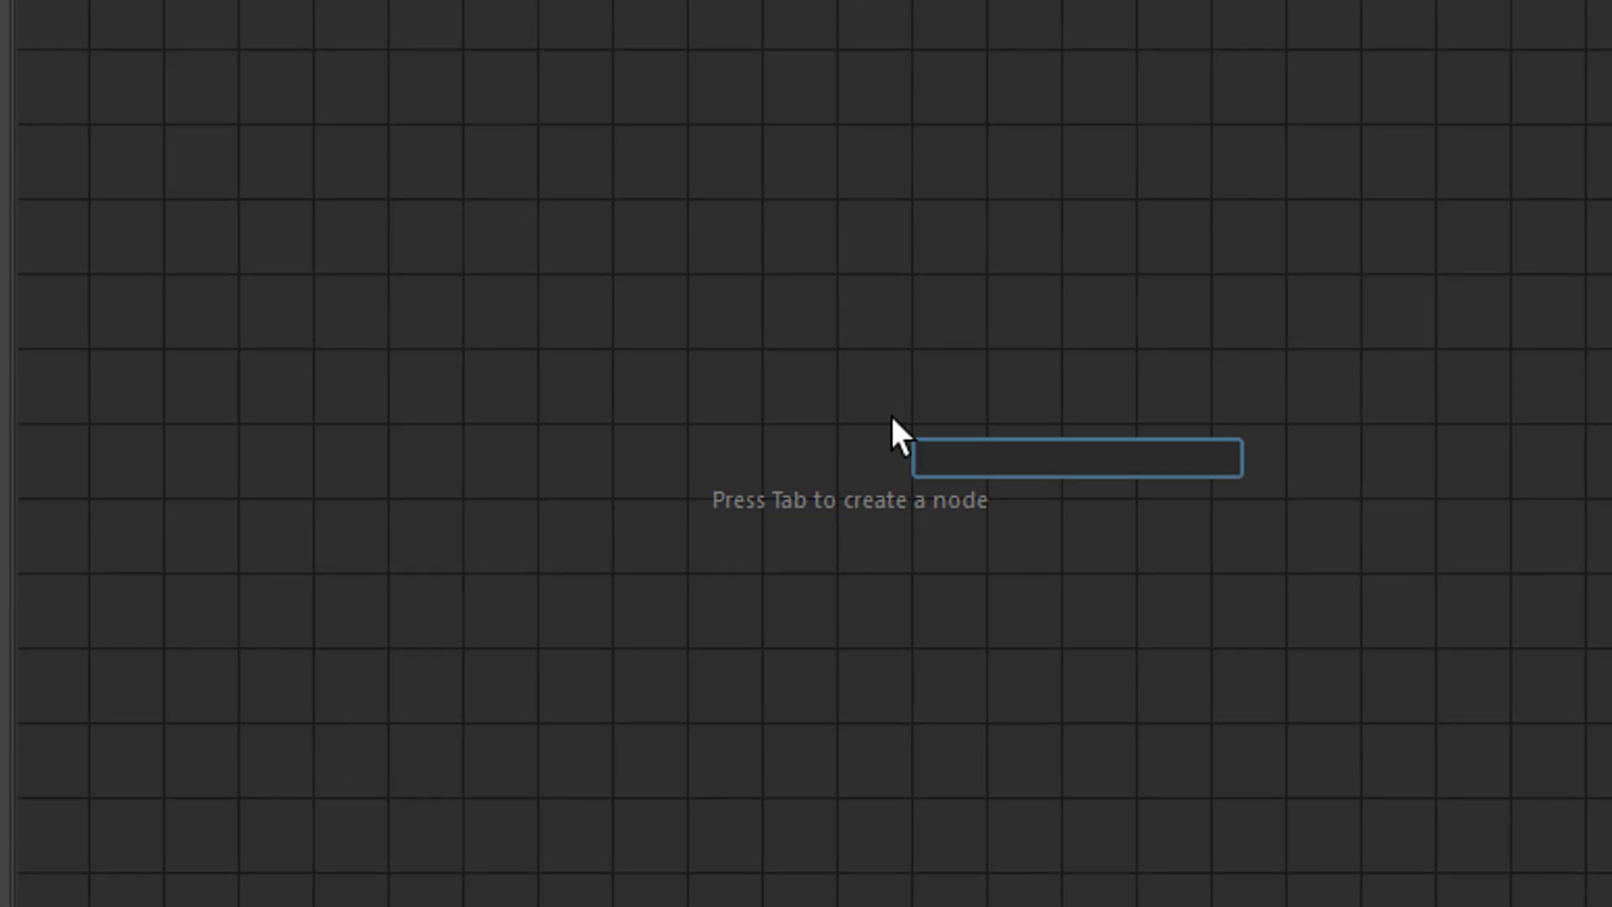
pyautogui.write('ai')
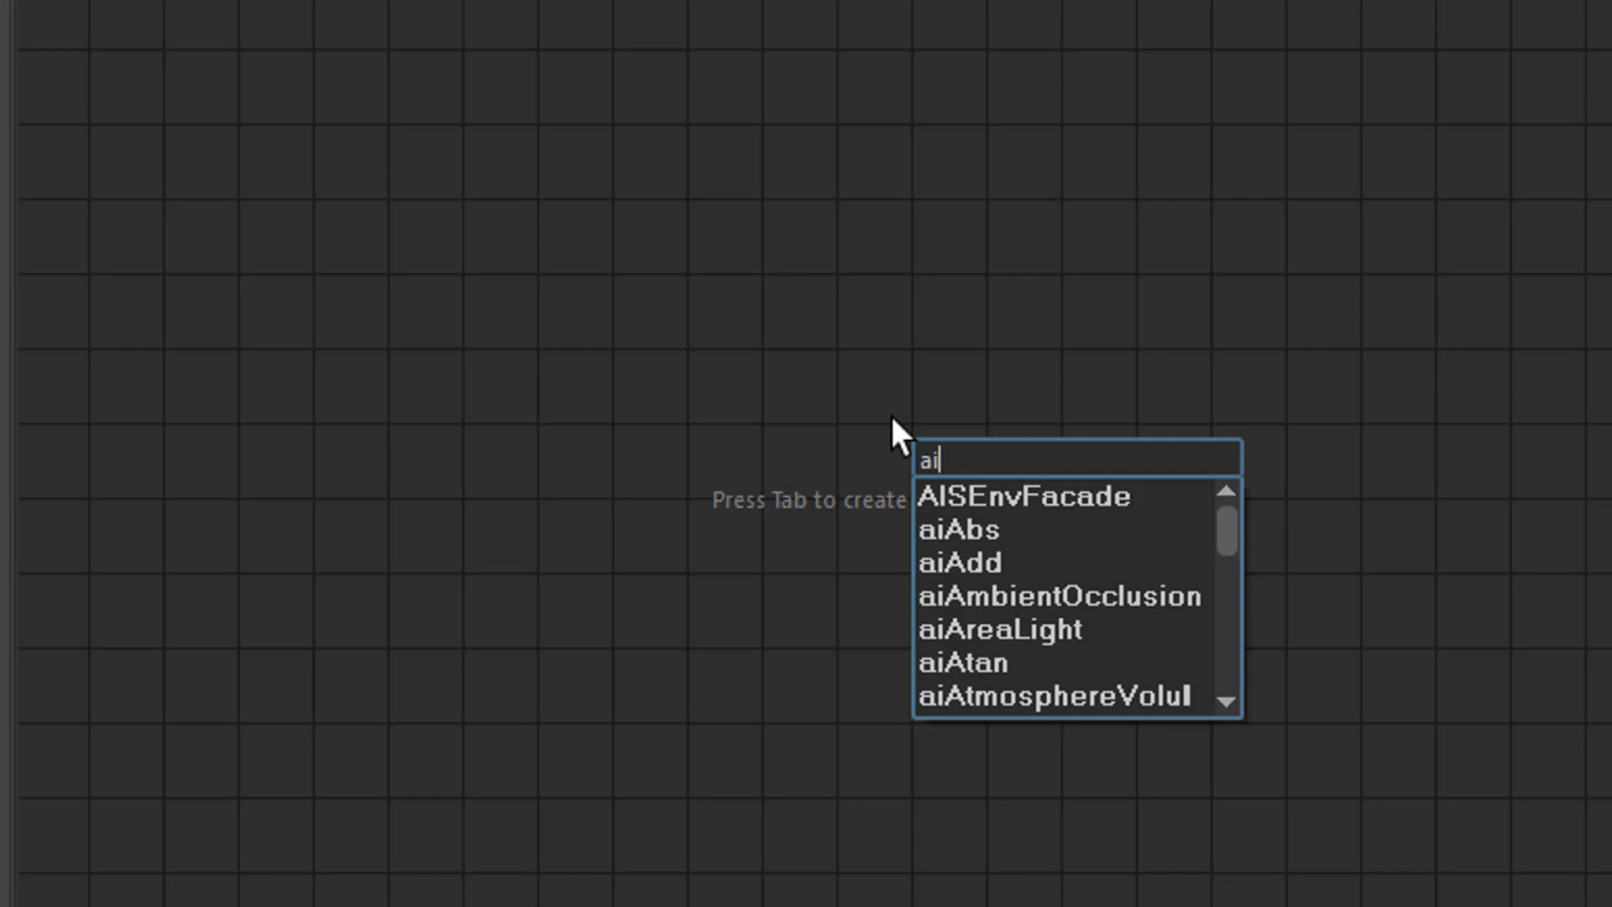
pyautogui.write('la')
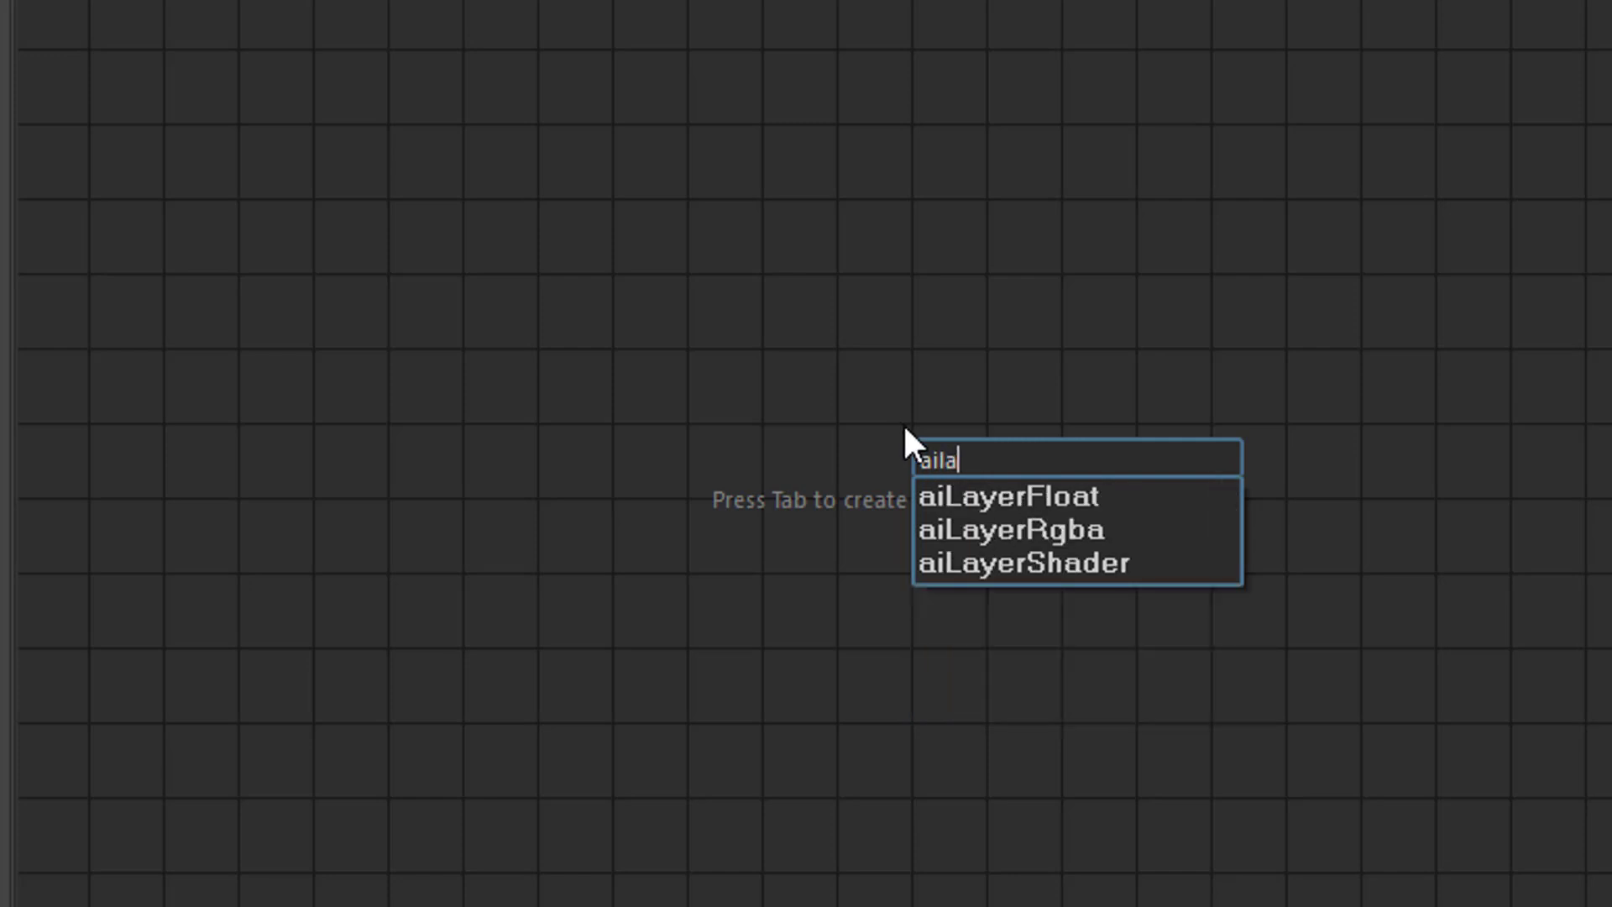
pyautogui.click(976, 562)
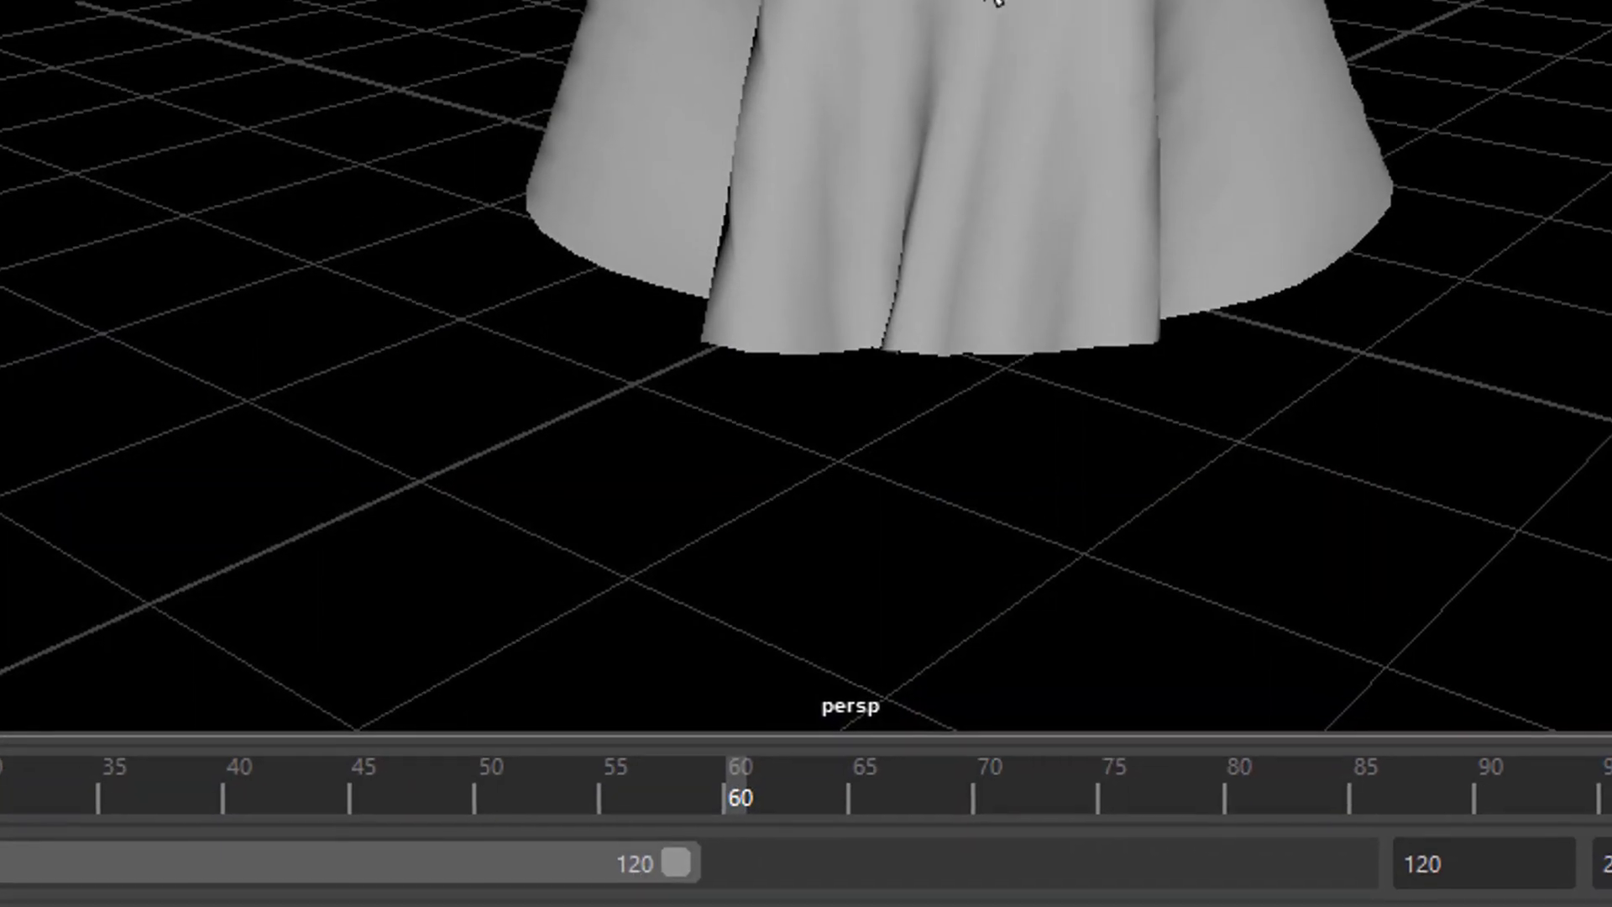
# Step: Assign the existing material aiLayerShader1 to the draped cloth mesh
pyautogui.click(965, 193)
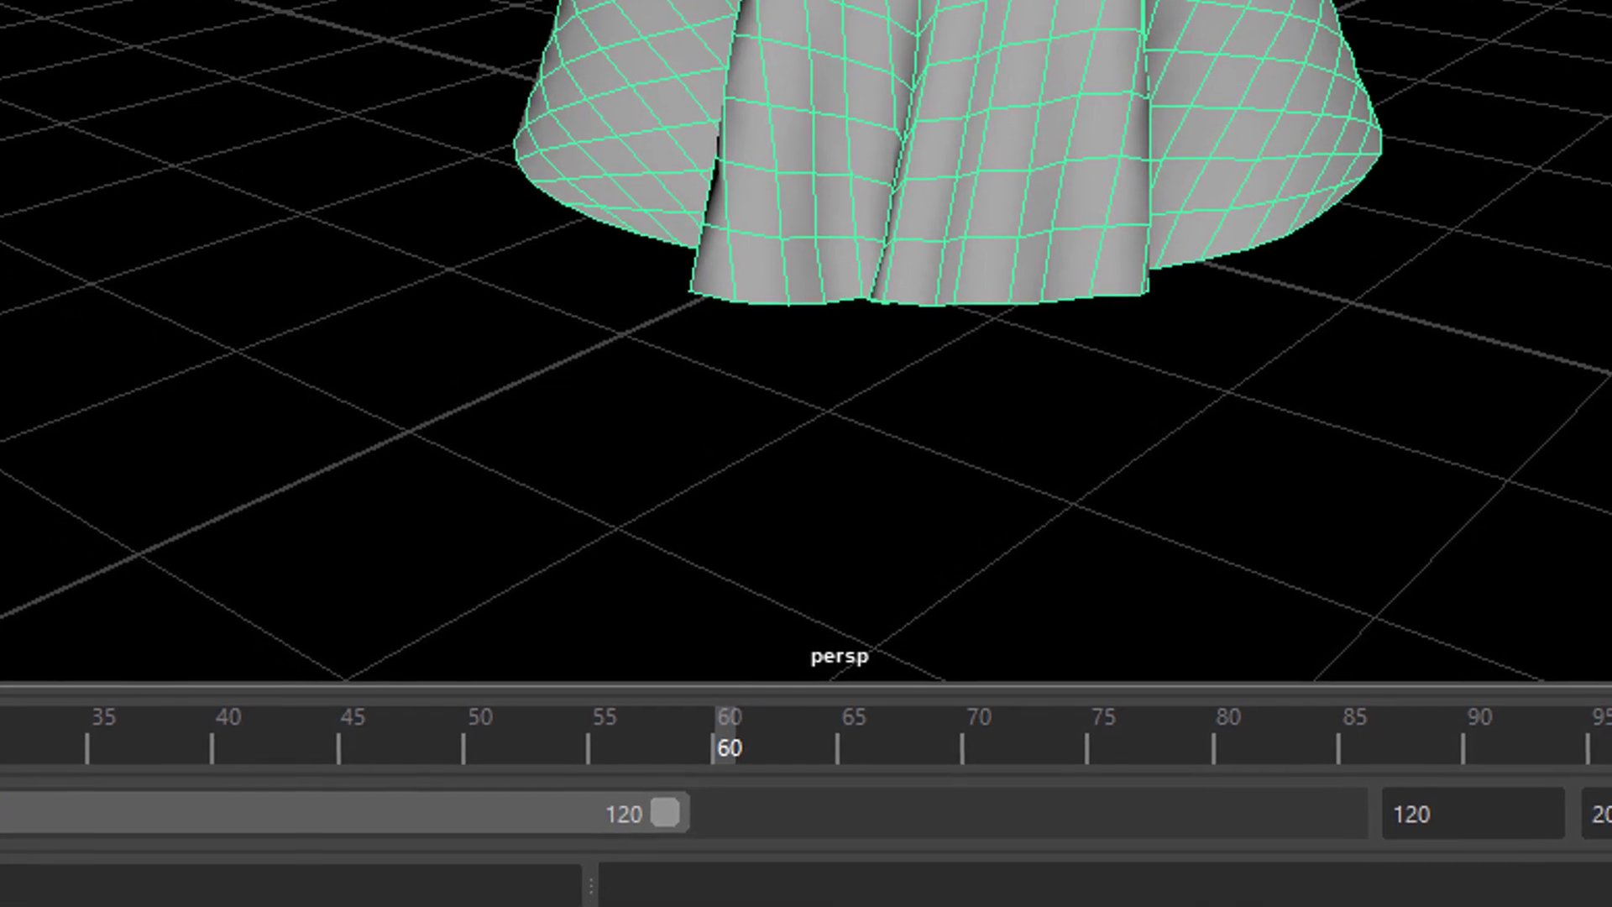
pyautogui.rightClick(941, 109)
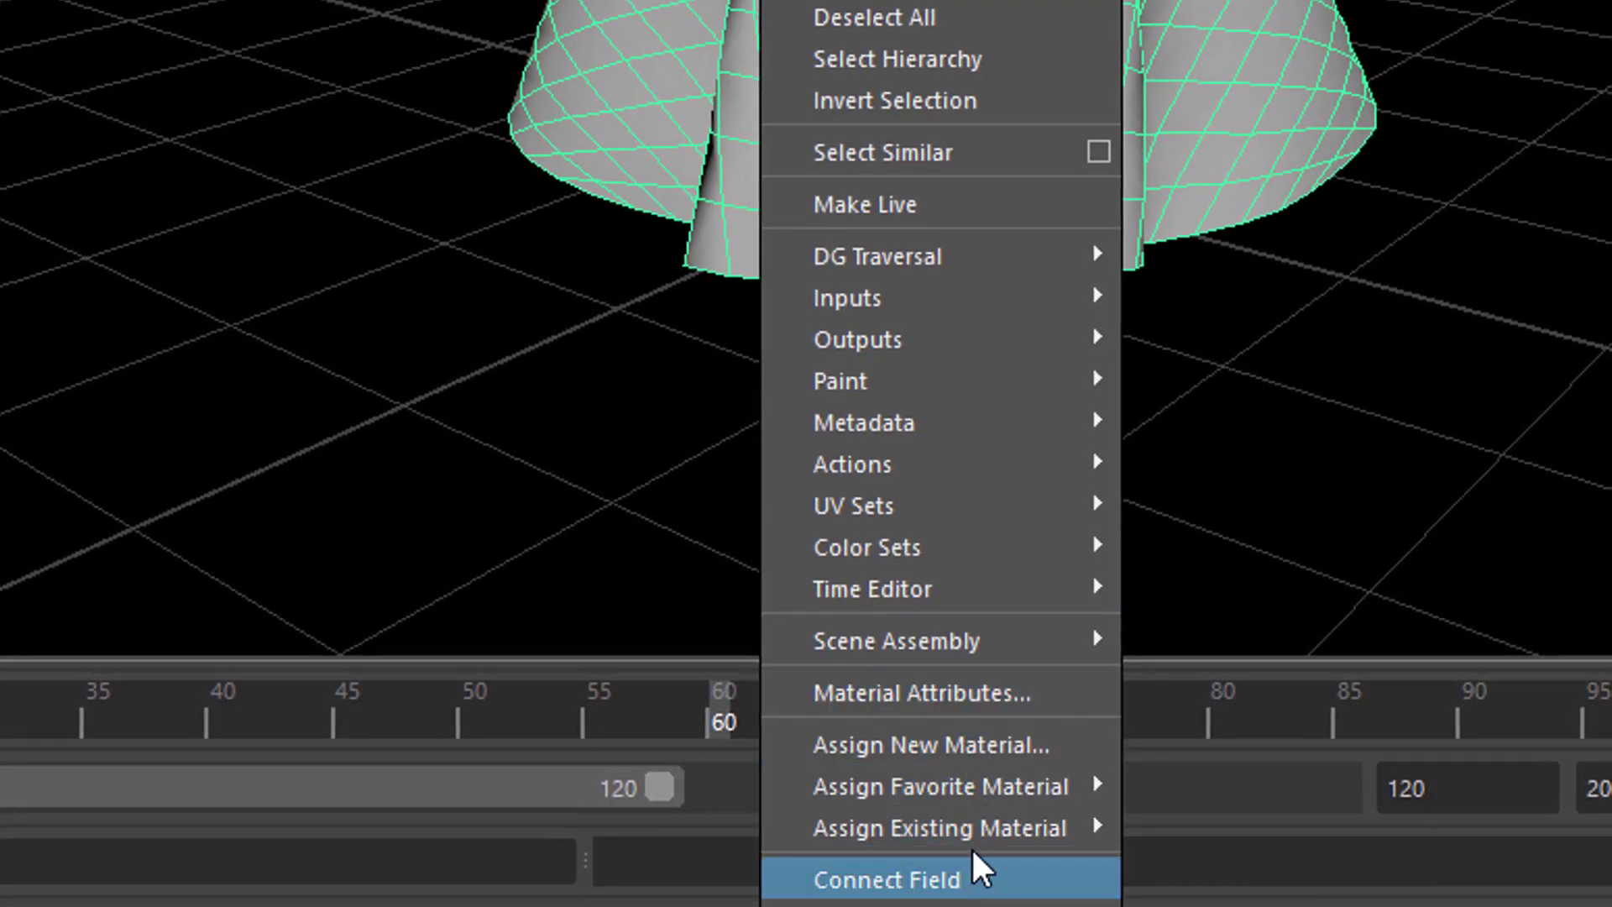
pyautogui.moveTo(974, 840)
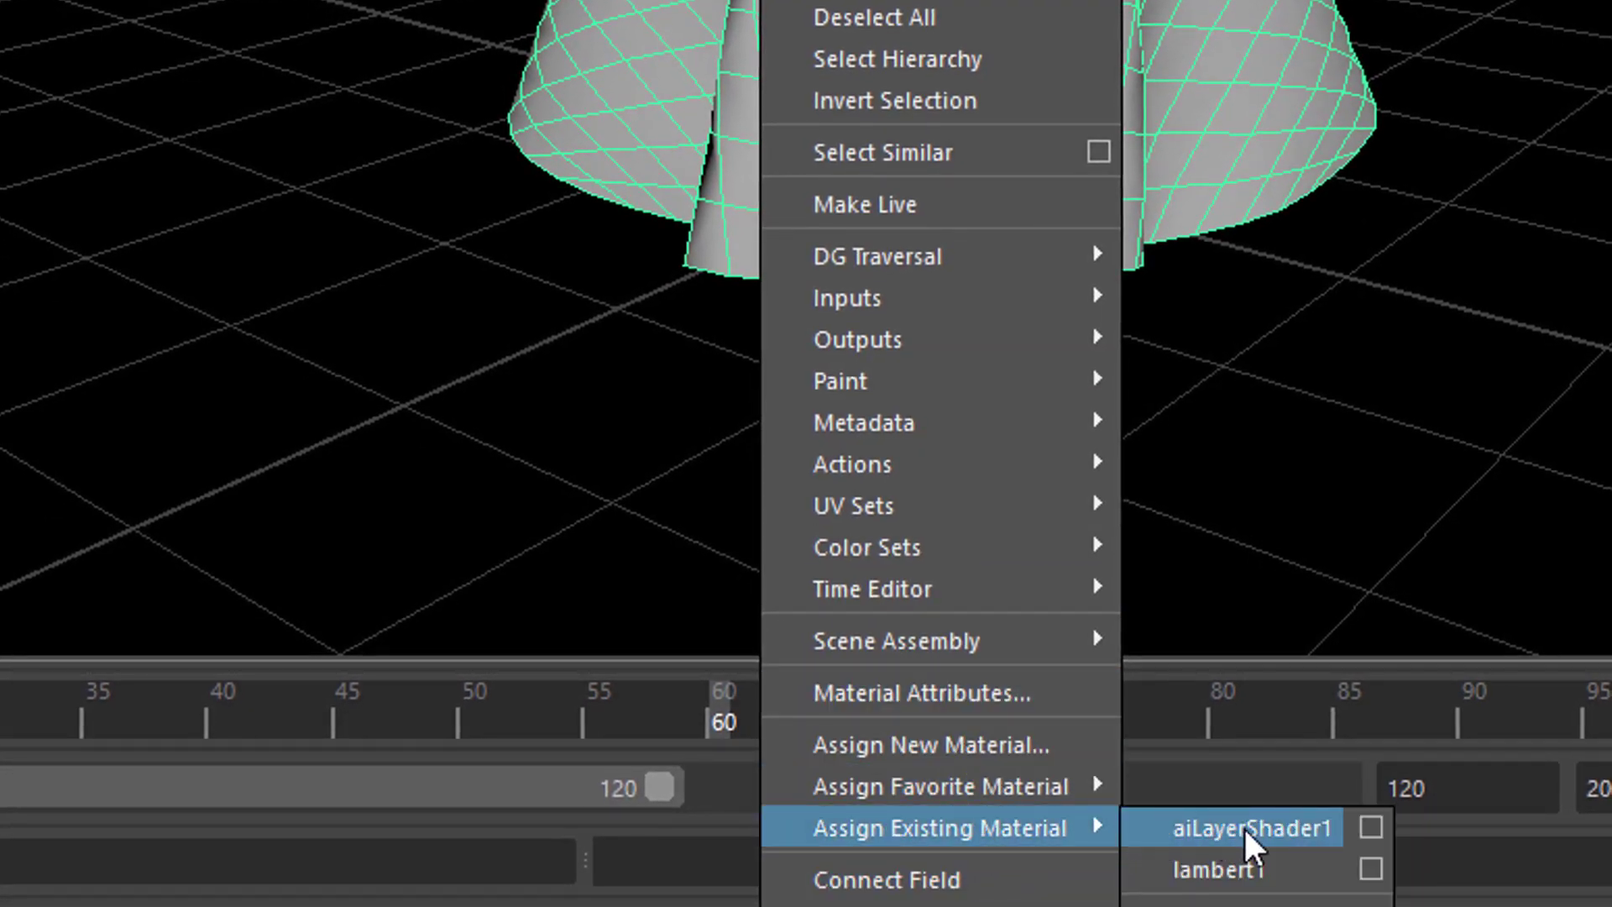
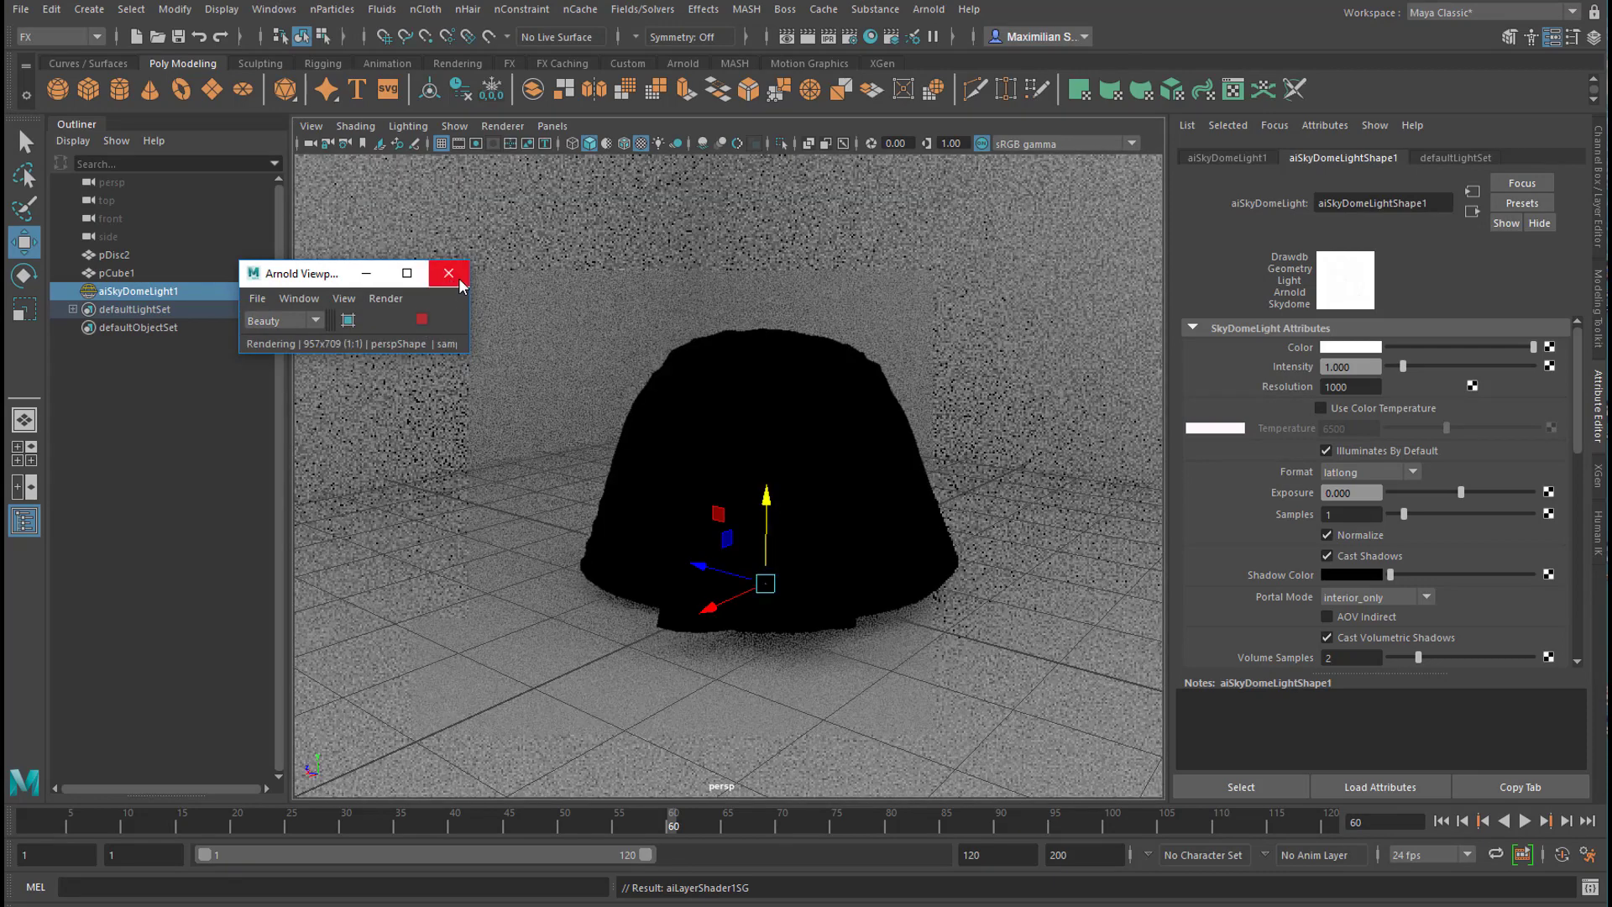
# Step: Close the Arnold viewport window, reopen the Hypershade and spread out the layer shader nodes with the sky dome light node well below
pyautogui.click(450, 275)
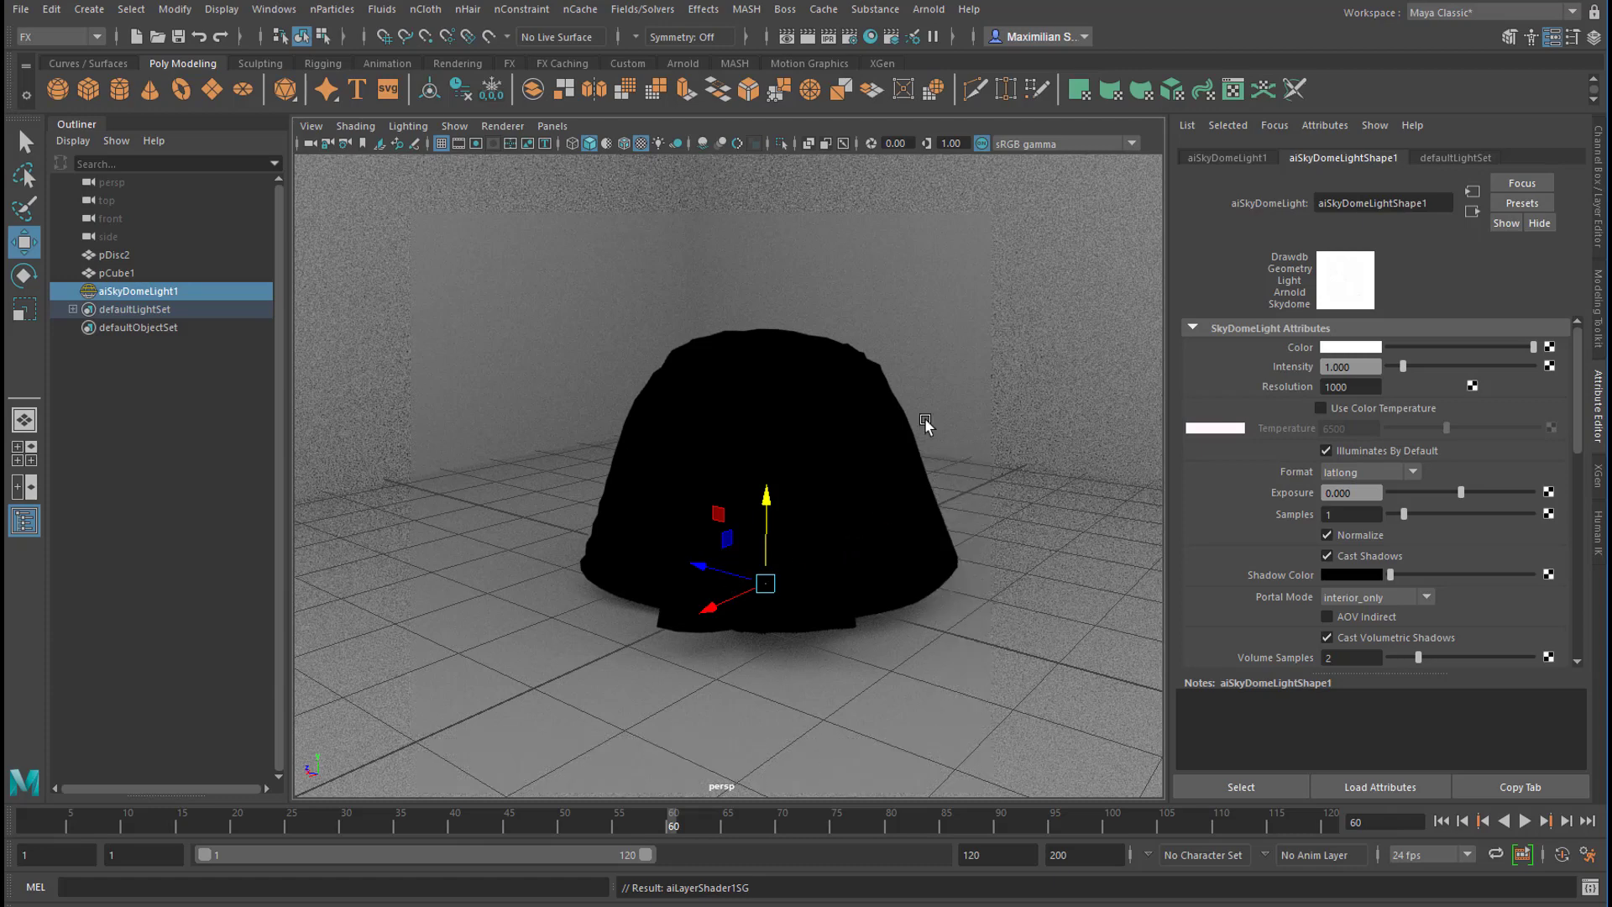
pyautogui.click(871, 37)
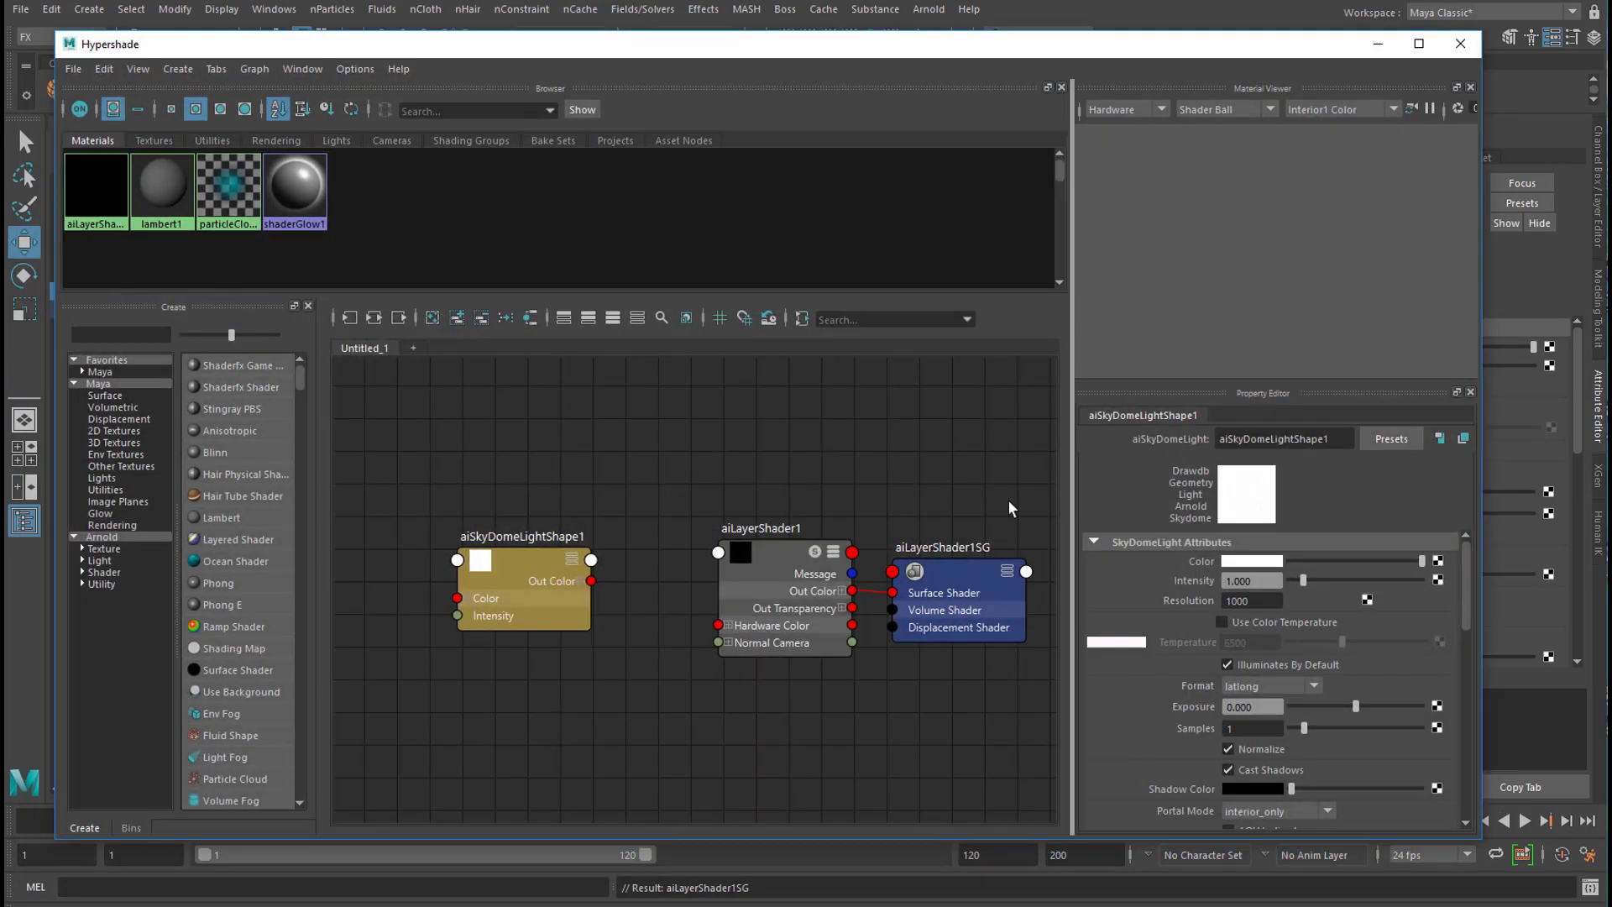
pyautogui.moveTo(960, 573); pyautogui.dragTo(970, 503)
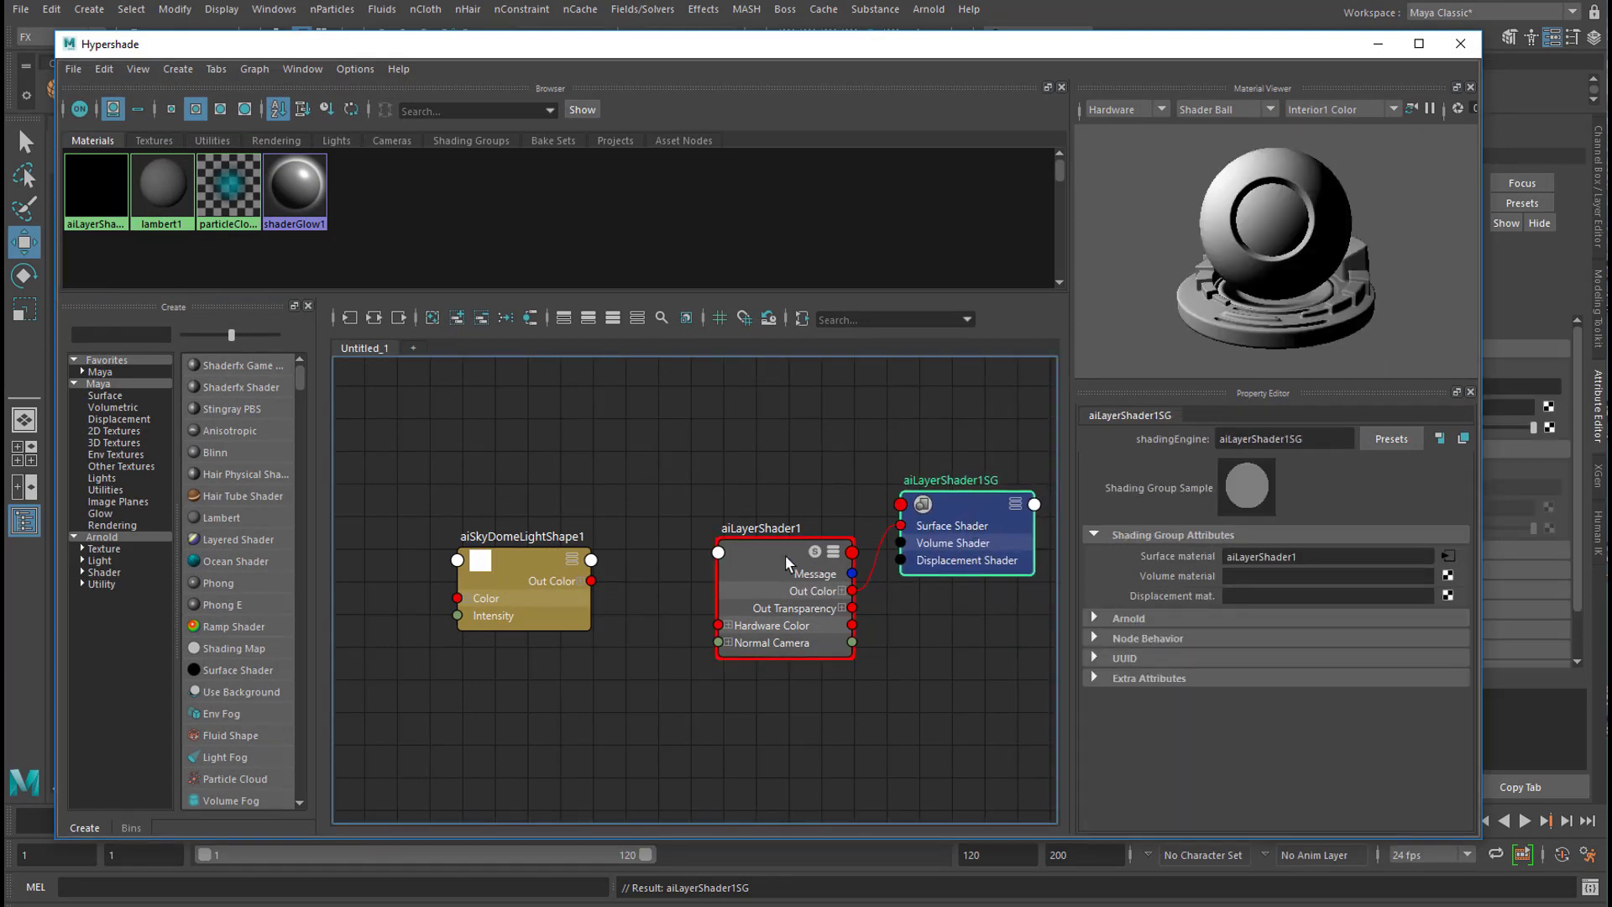
pyautogui.moveTo(788, 560); pyautogui.dragTo(795, 510)
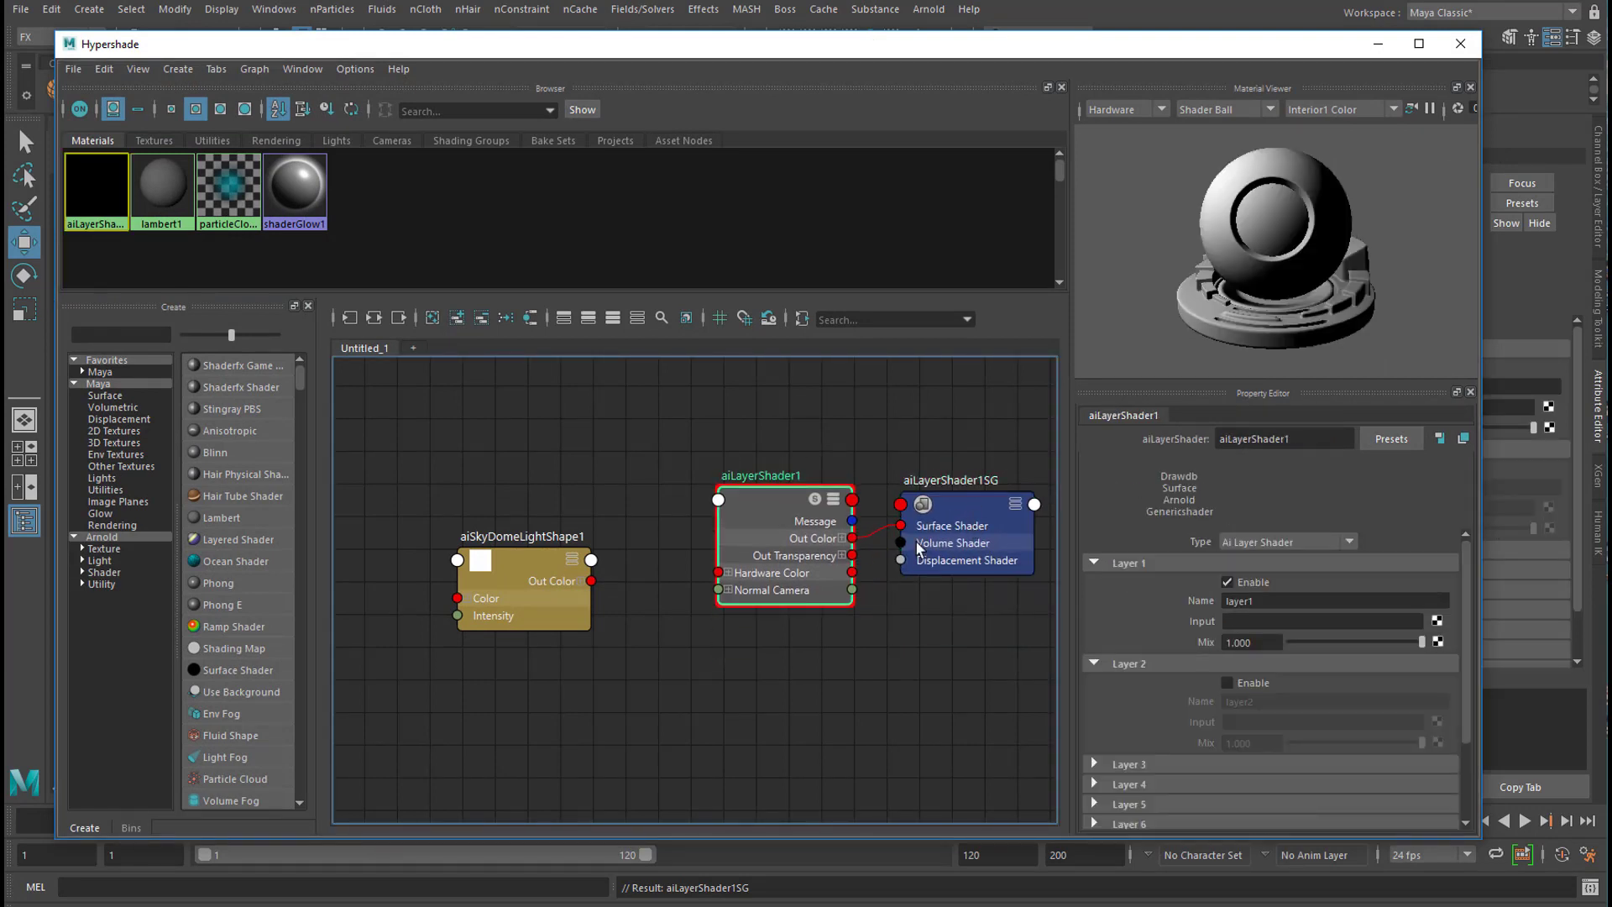
pyautogui.moveTo(970, 505); pyautogui.dragTo(1064, 519)
pyautogui.moveTo(779, 504); pyautogui.dragTo(815, 458)
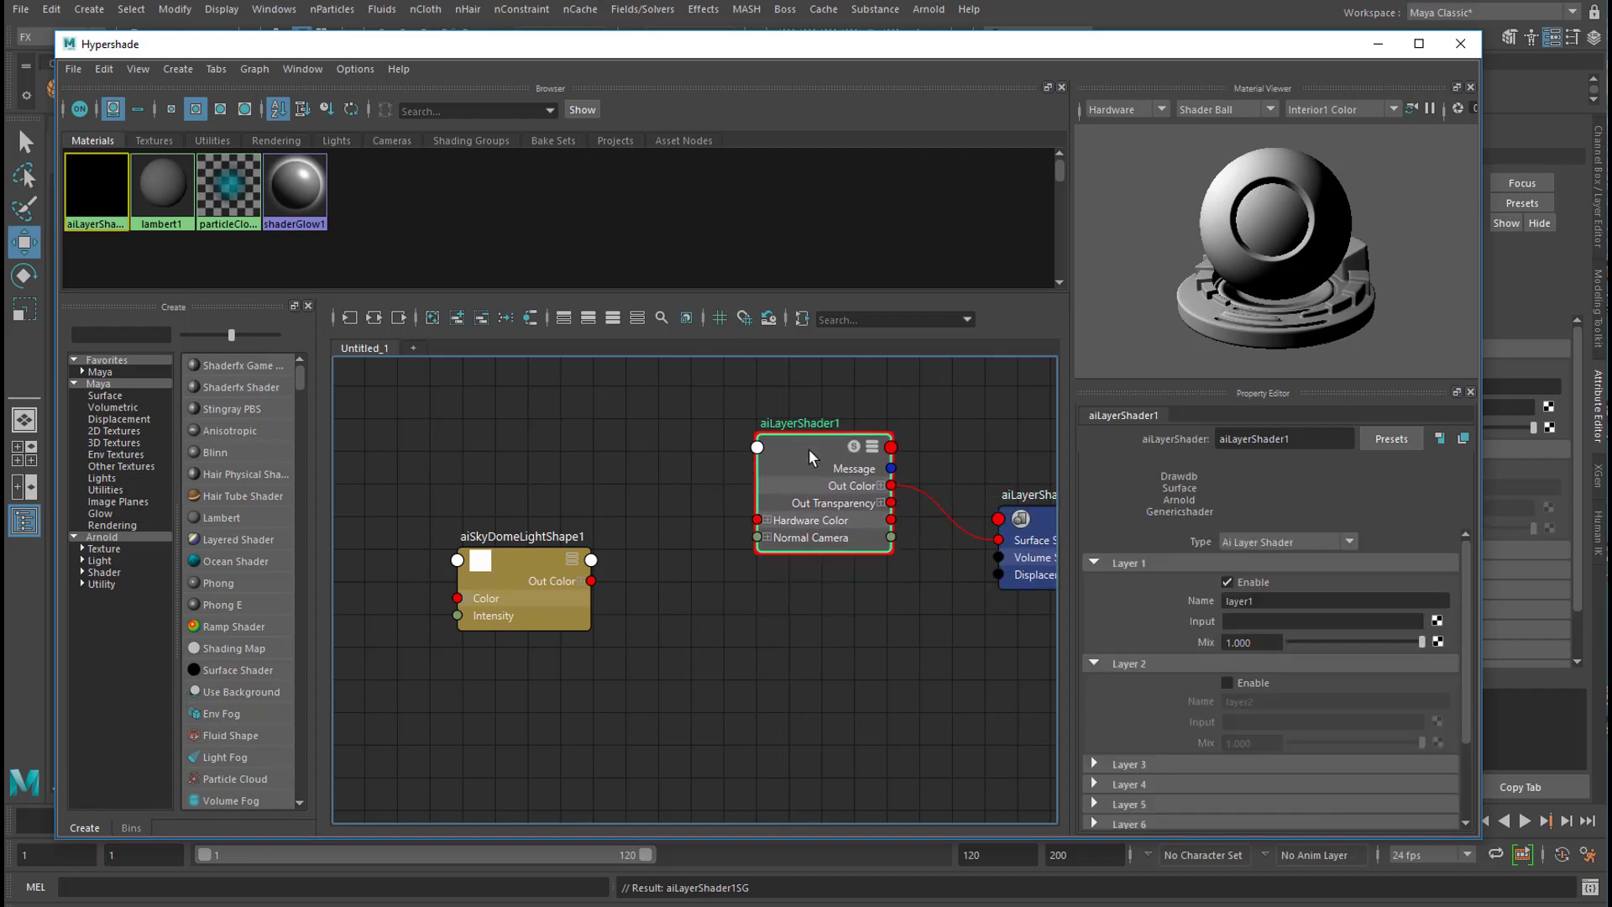
pyautogui.moveTo(537, 560); pyautogui.dragTo(544, 808)
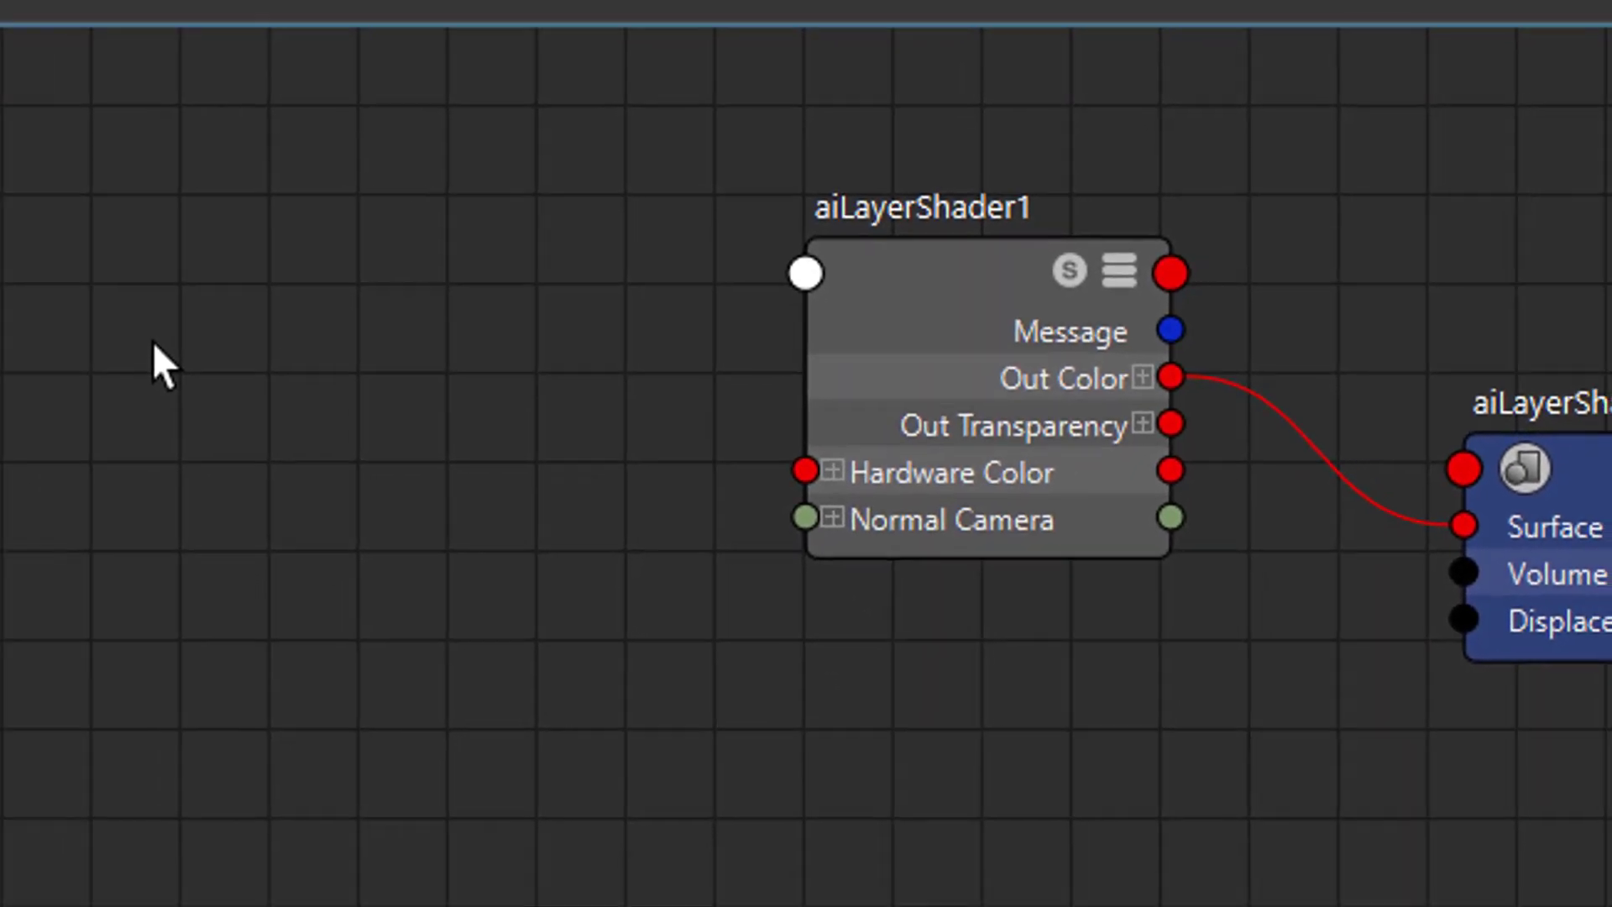
# Step: Create an aiStandardSurface node and place it ahead of aiLayerShader1, clear of the other nodes
pyautogui.press('Tab')
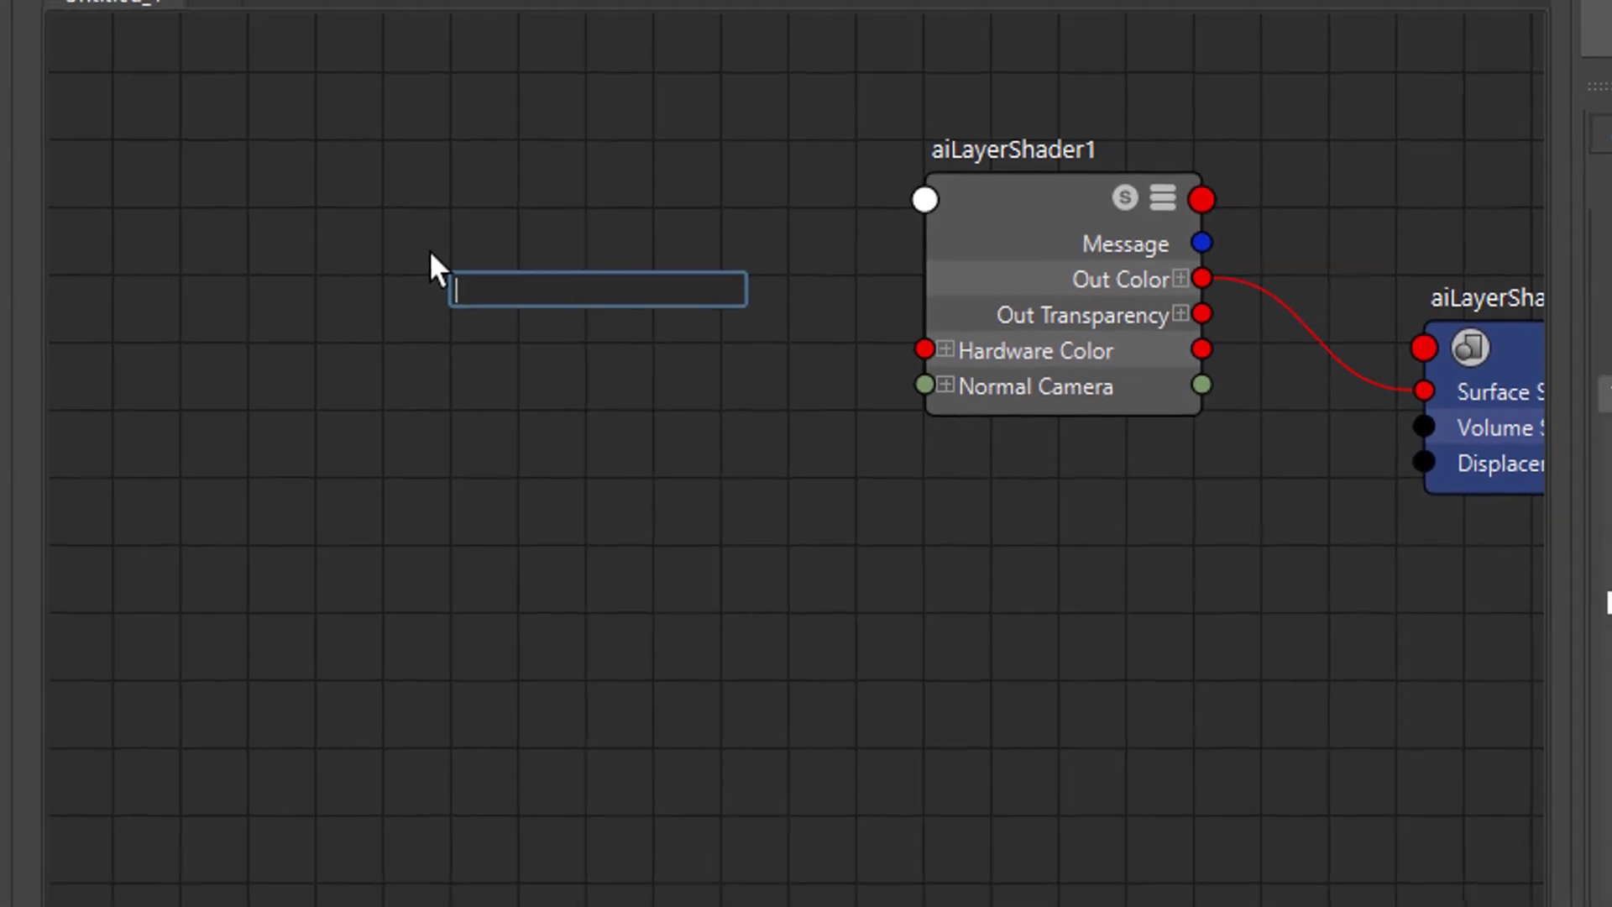
pyautogui.write('aist')
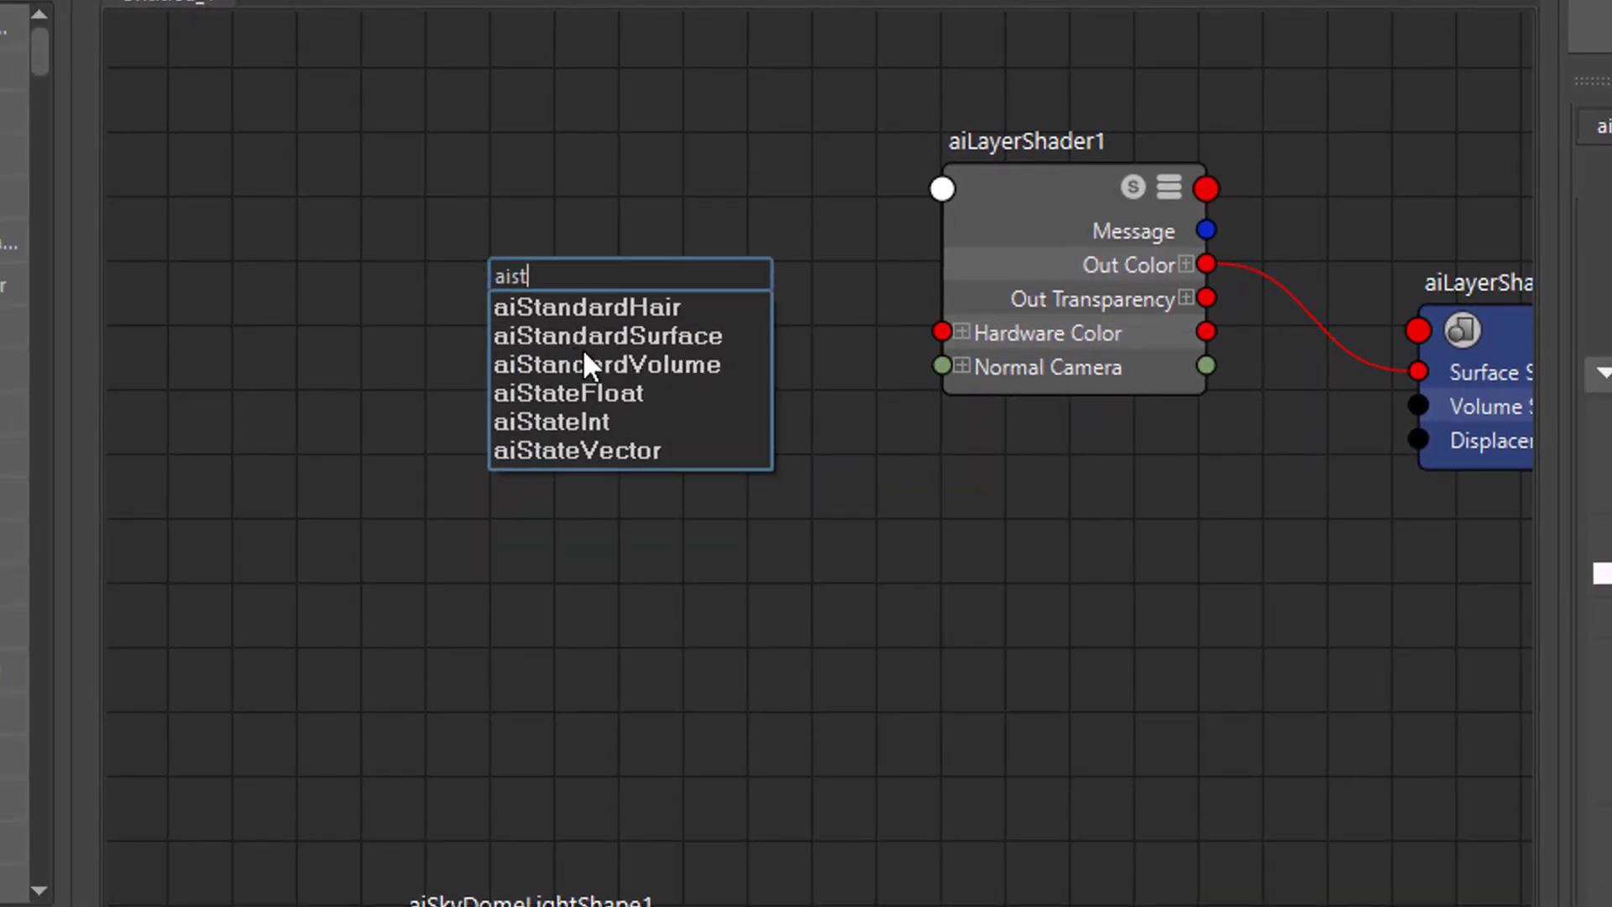
pyautogui.click(670, 335)
pyautogui.moveTo(582, 264)
pyautogui.mouseDown()
pyautogui.moveTo(360, 54)
pyautogui.moveTo(341, 90)
pyautogui.mouseUp()
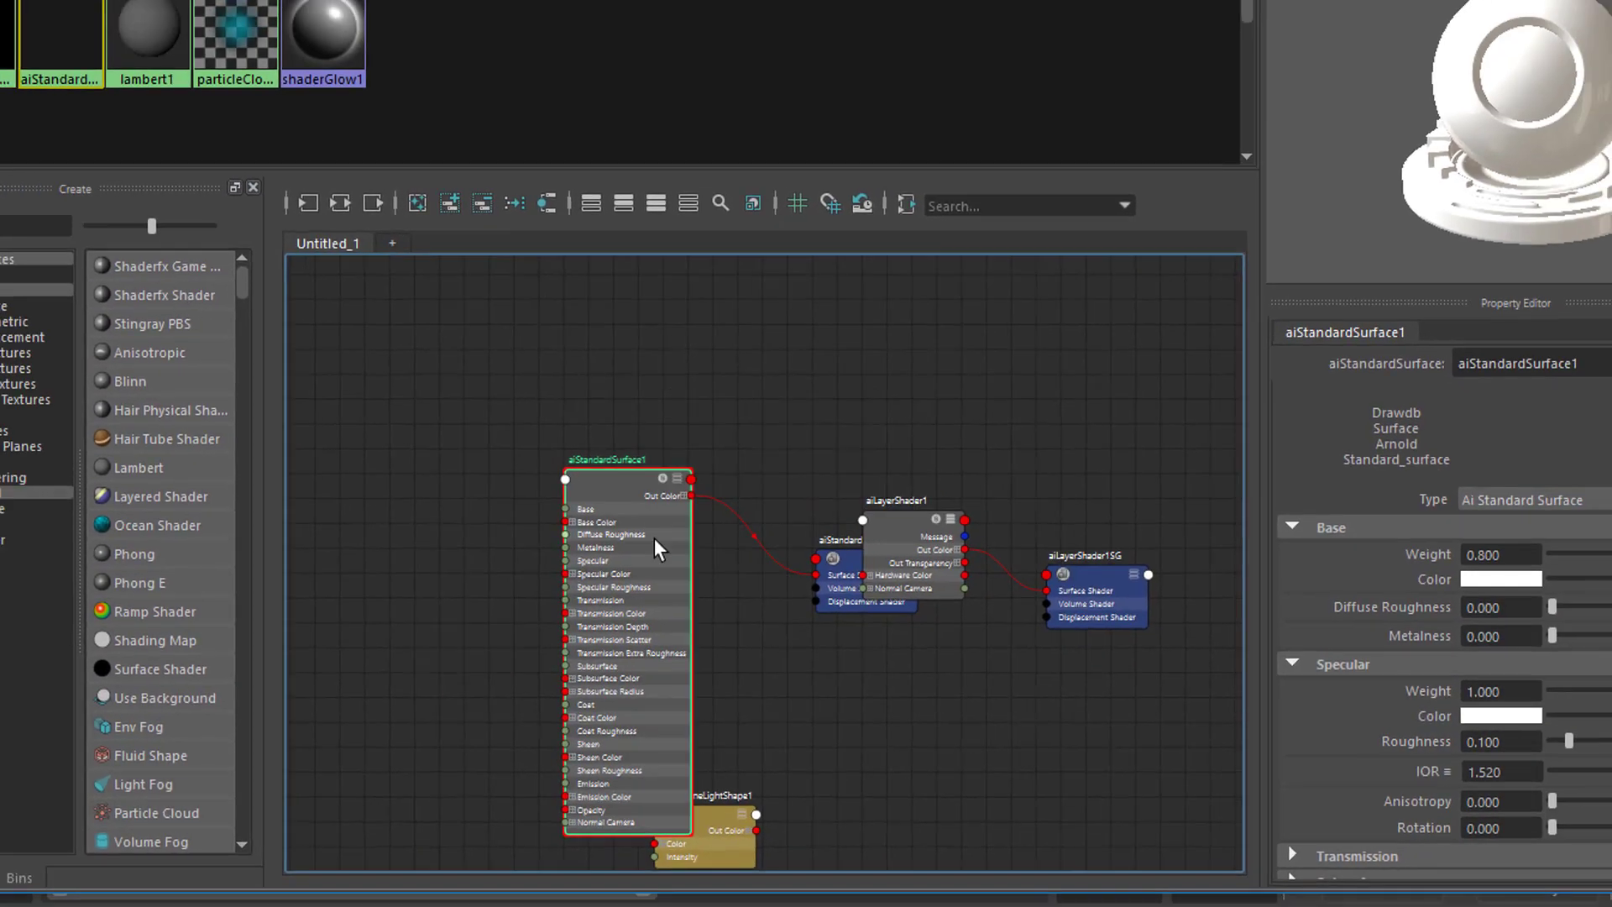
pyautogui.moveTo(657, 550); pyautogui.dragTo(490, 382)
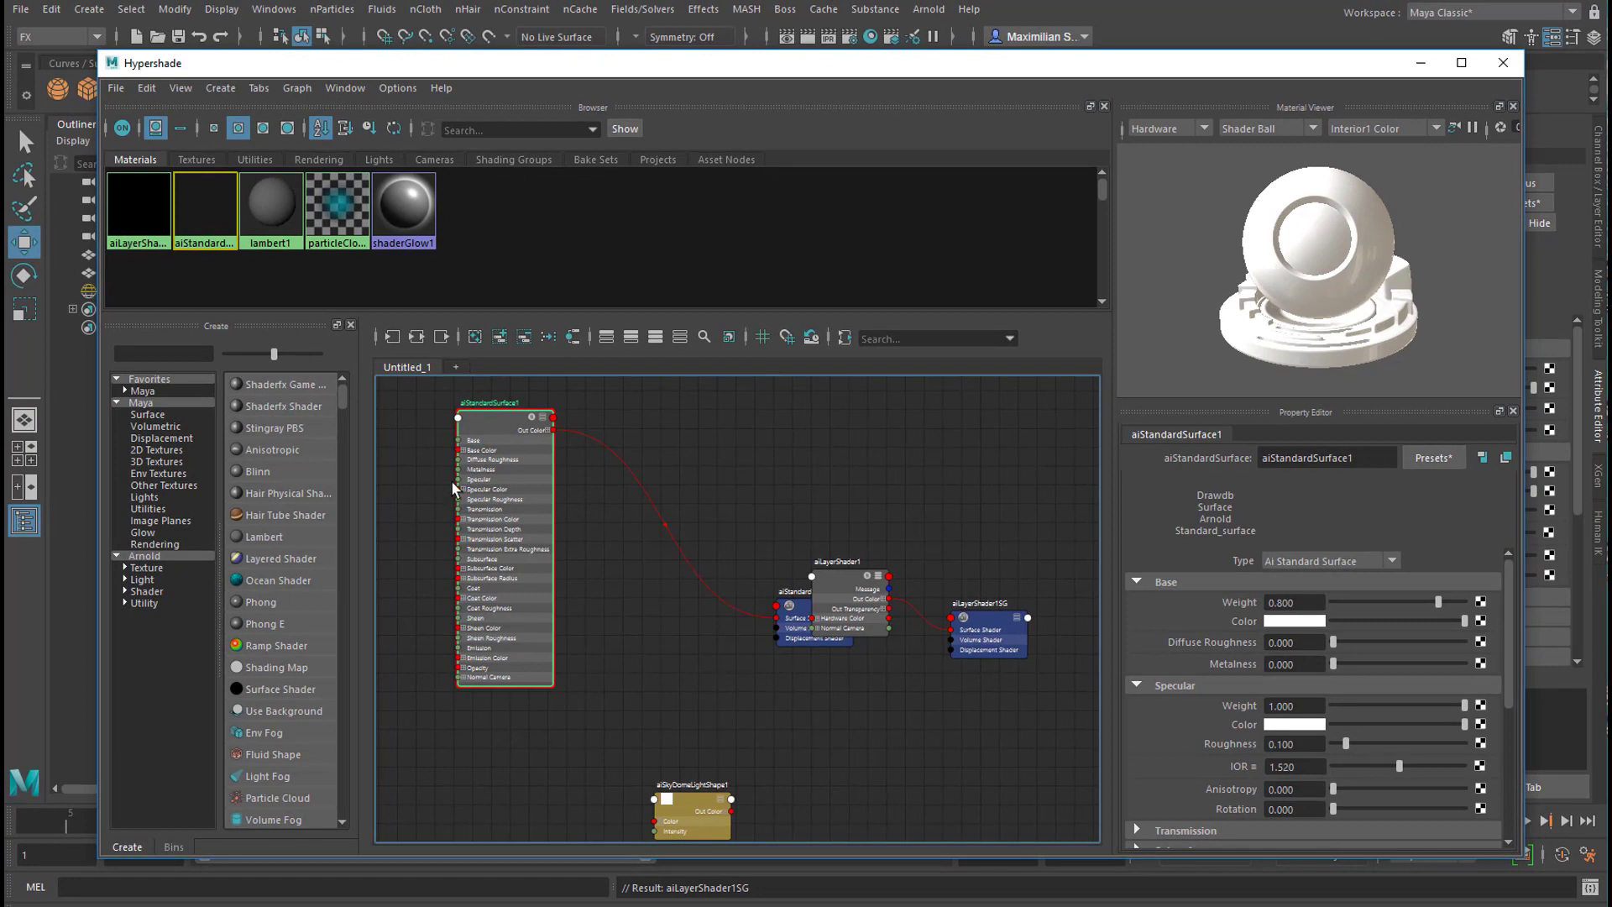
# Step: Duplicate the shading network of aiStandardSurface1 and place the copy below the original in the graph
pyautogui.click(146, 87)
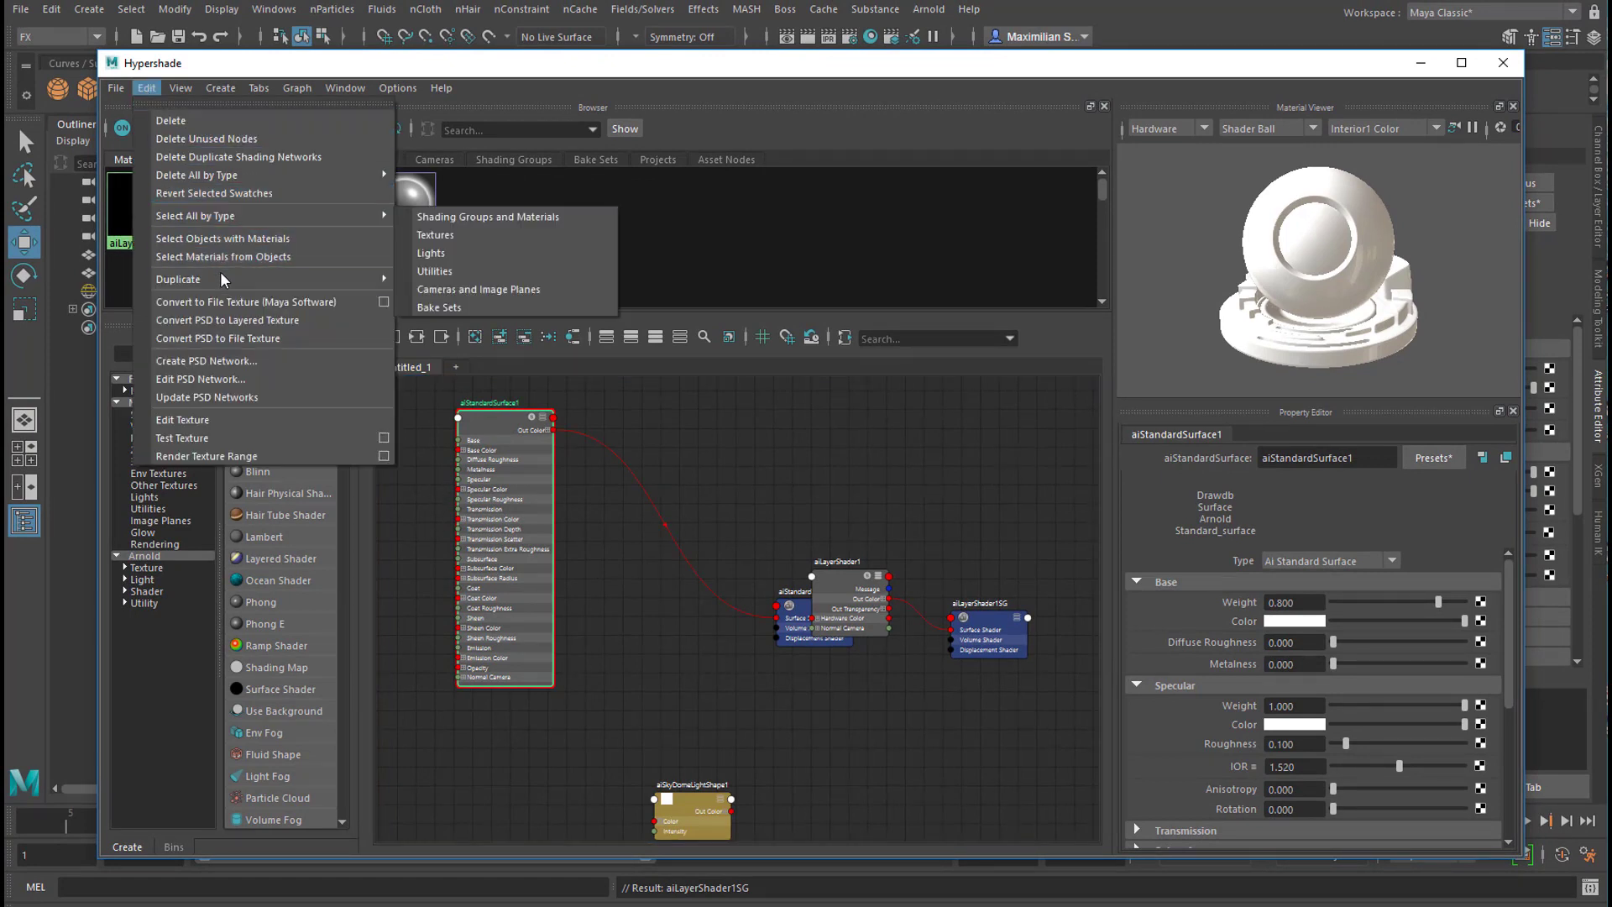
pyautogui.moveTo(225, 280)
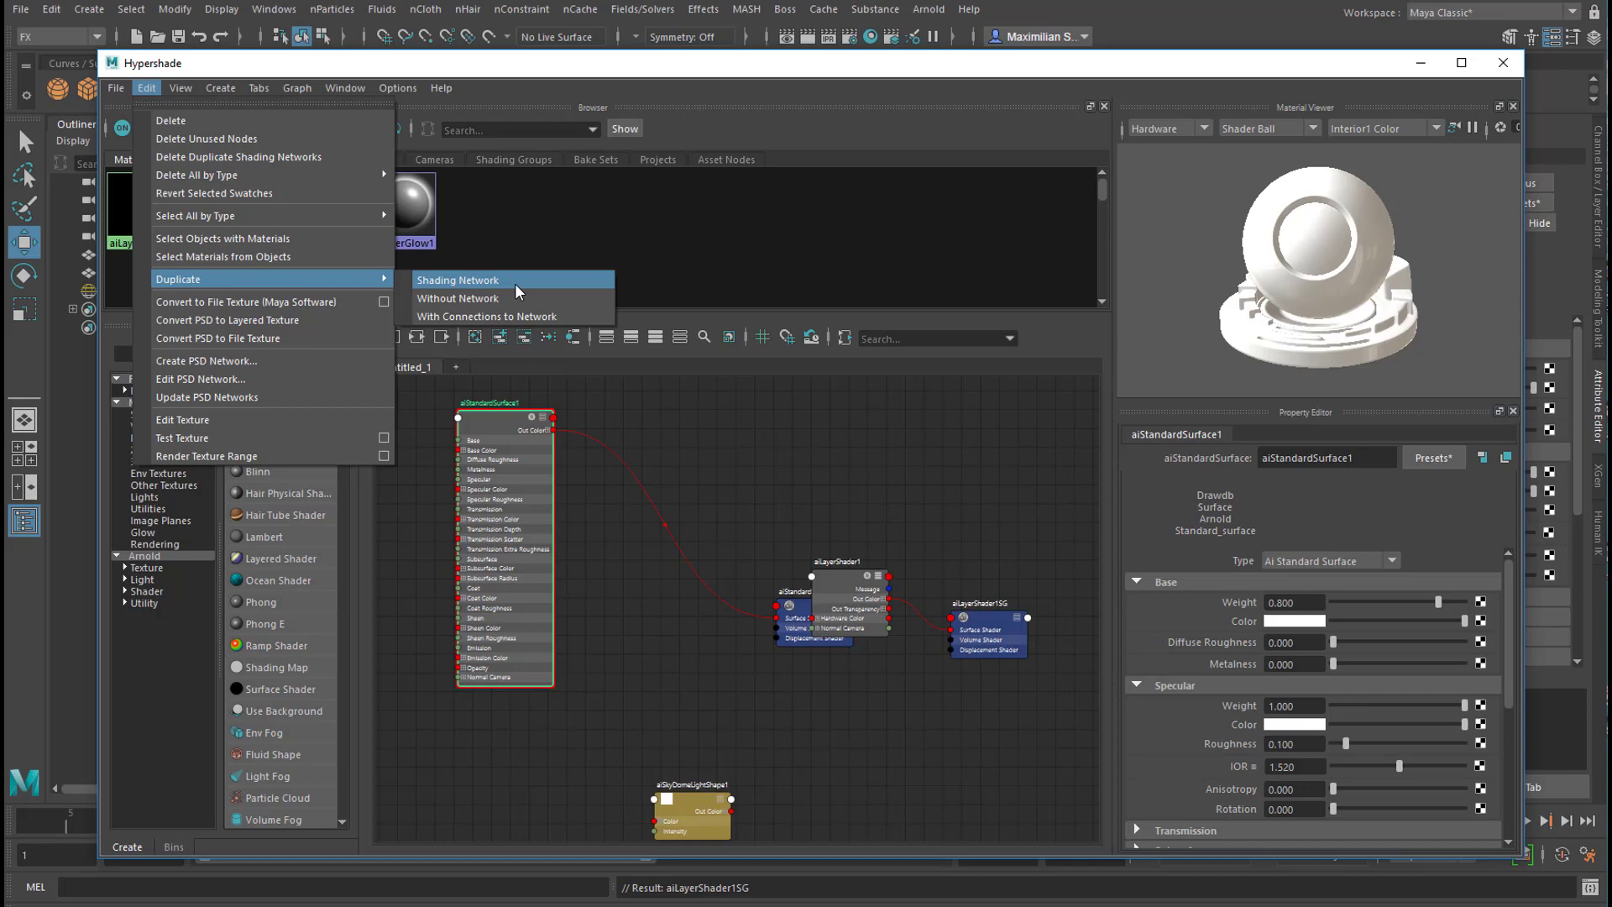
pyautogui.click(515, 284)
pyautogui.moveTo(674, 458); pyautogui.dragTo(590, 695)
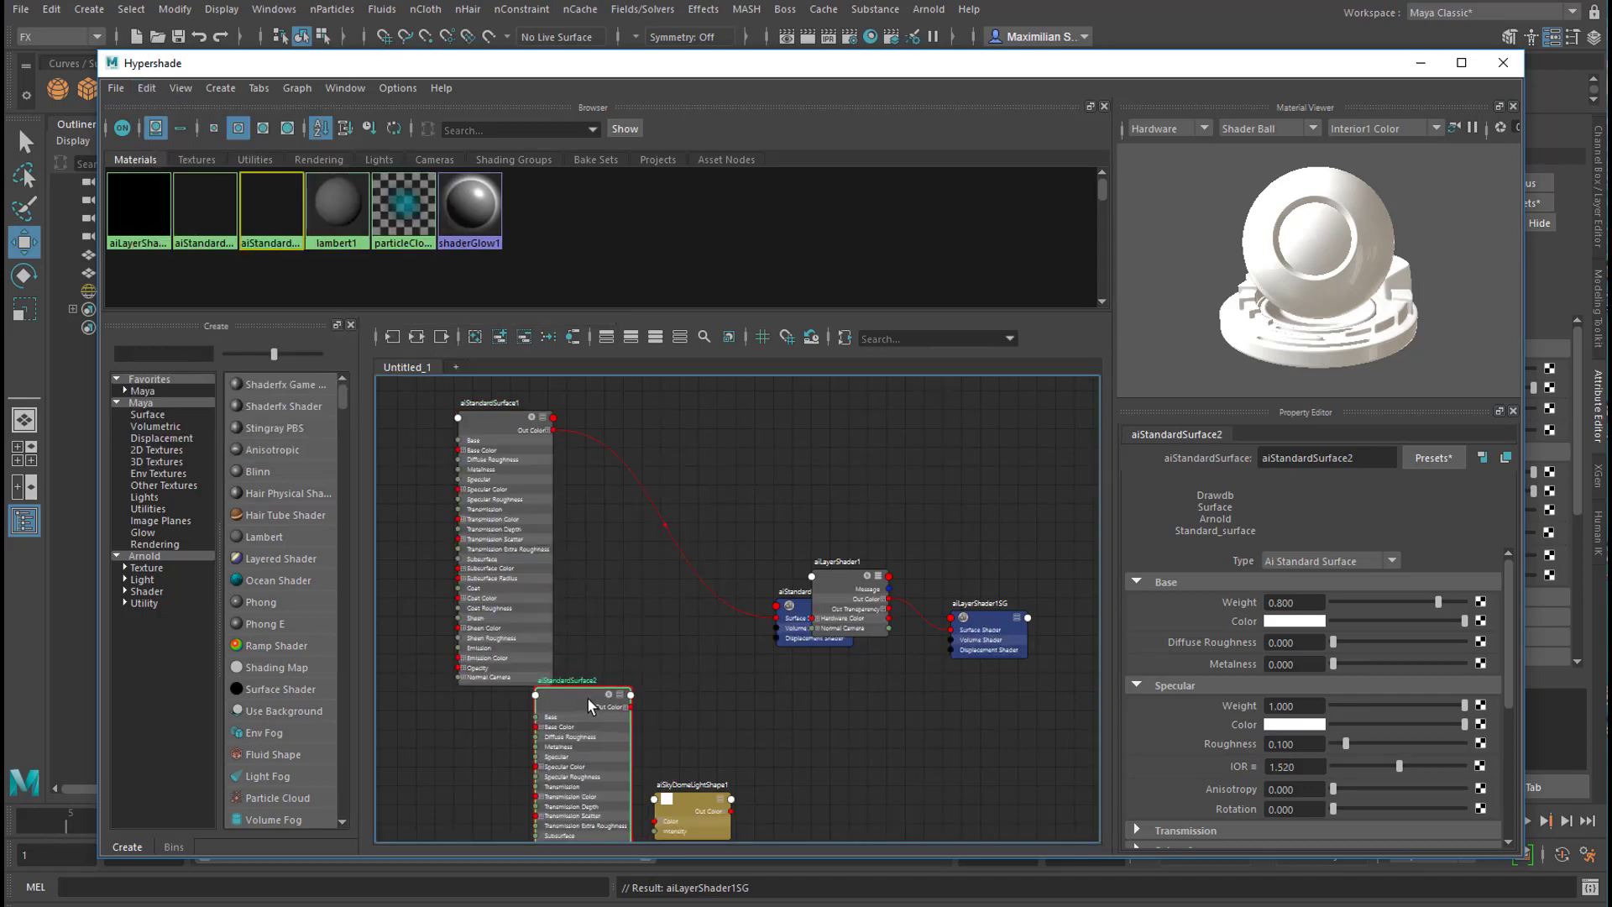
pyautogui.scroll(-2, 677, 750)
pyautogui.keyDown('alt'); pyautogui.moveTo(714, 707); pyautogui.dragTo(708, 565, button='middle'); pyautogui.keyUp('alt')
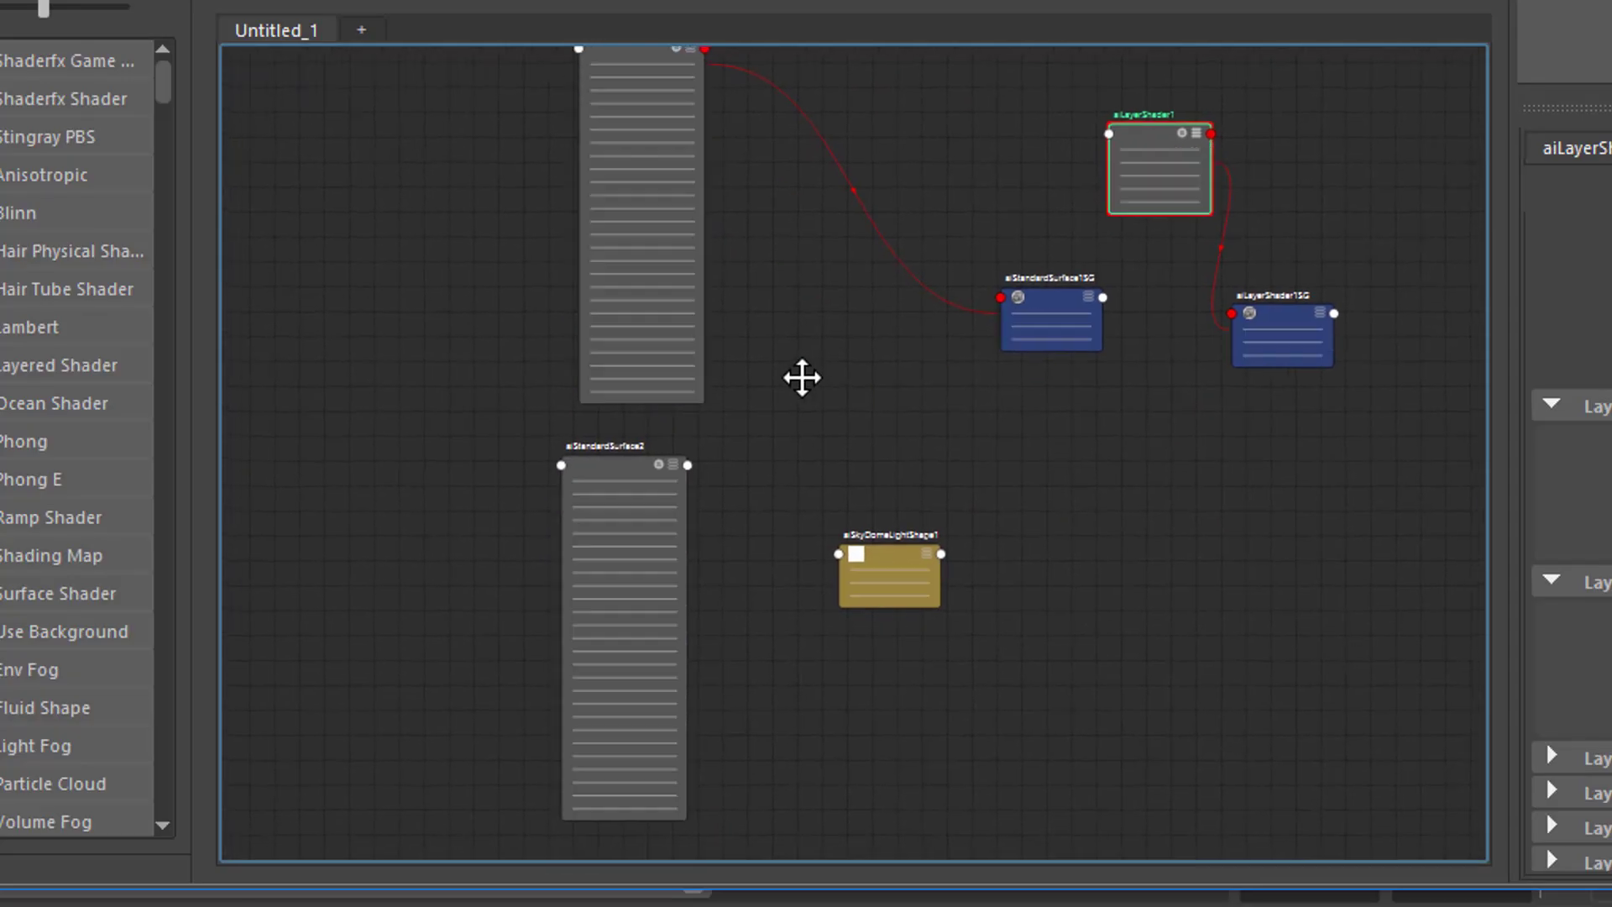
pyautogui.keyDown('alt'); pyautogui.moveTo(802, 378); pyautogui.dragTo(773, 439, button='middle'); pyautogui.keyUp('alt')
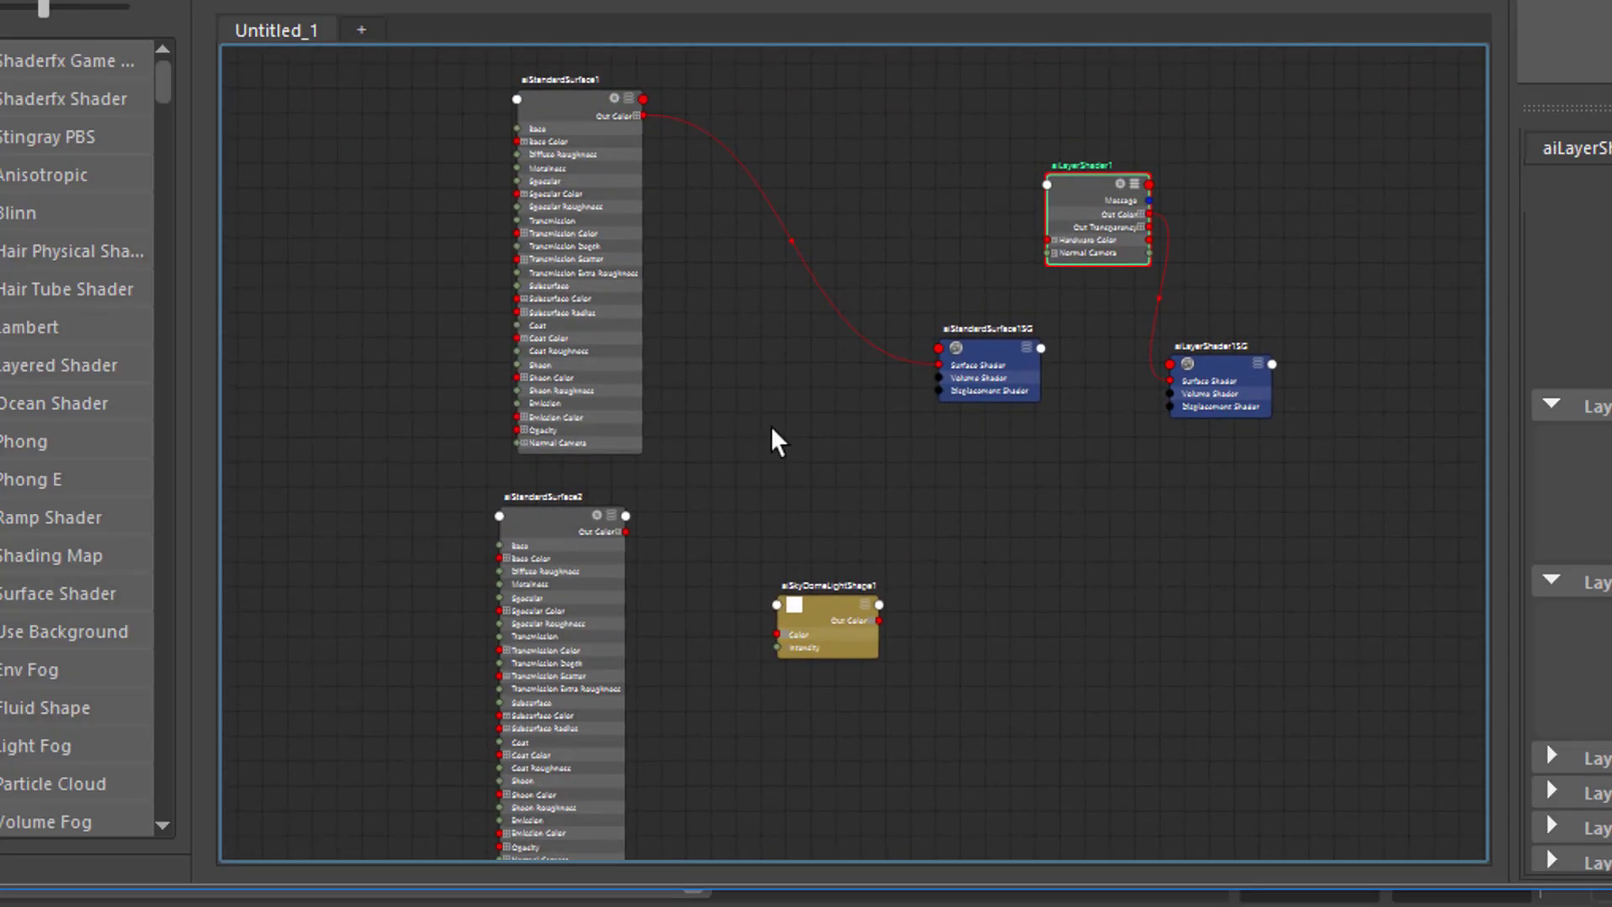
# Step: Remove the aiStandardSurface1SG node from the graph and set the base color of aiStandardSurface1 to bright green
pyautogui.click(995, 393)
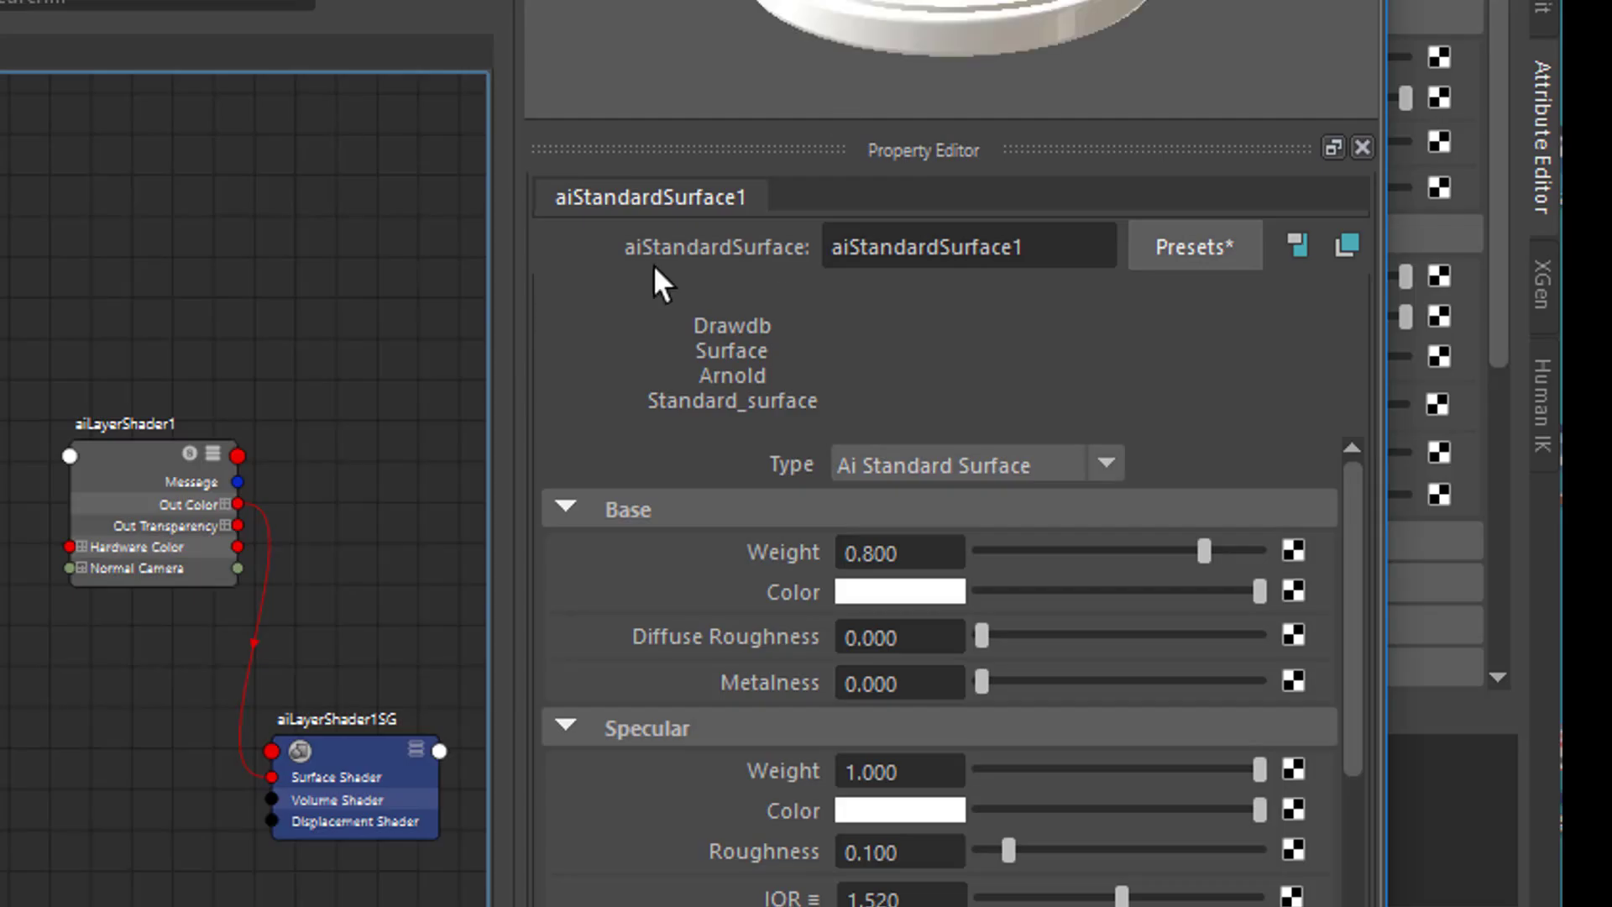
pyautogui.click(917, 597)
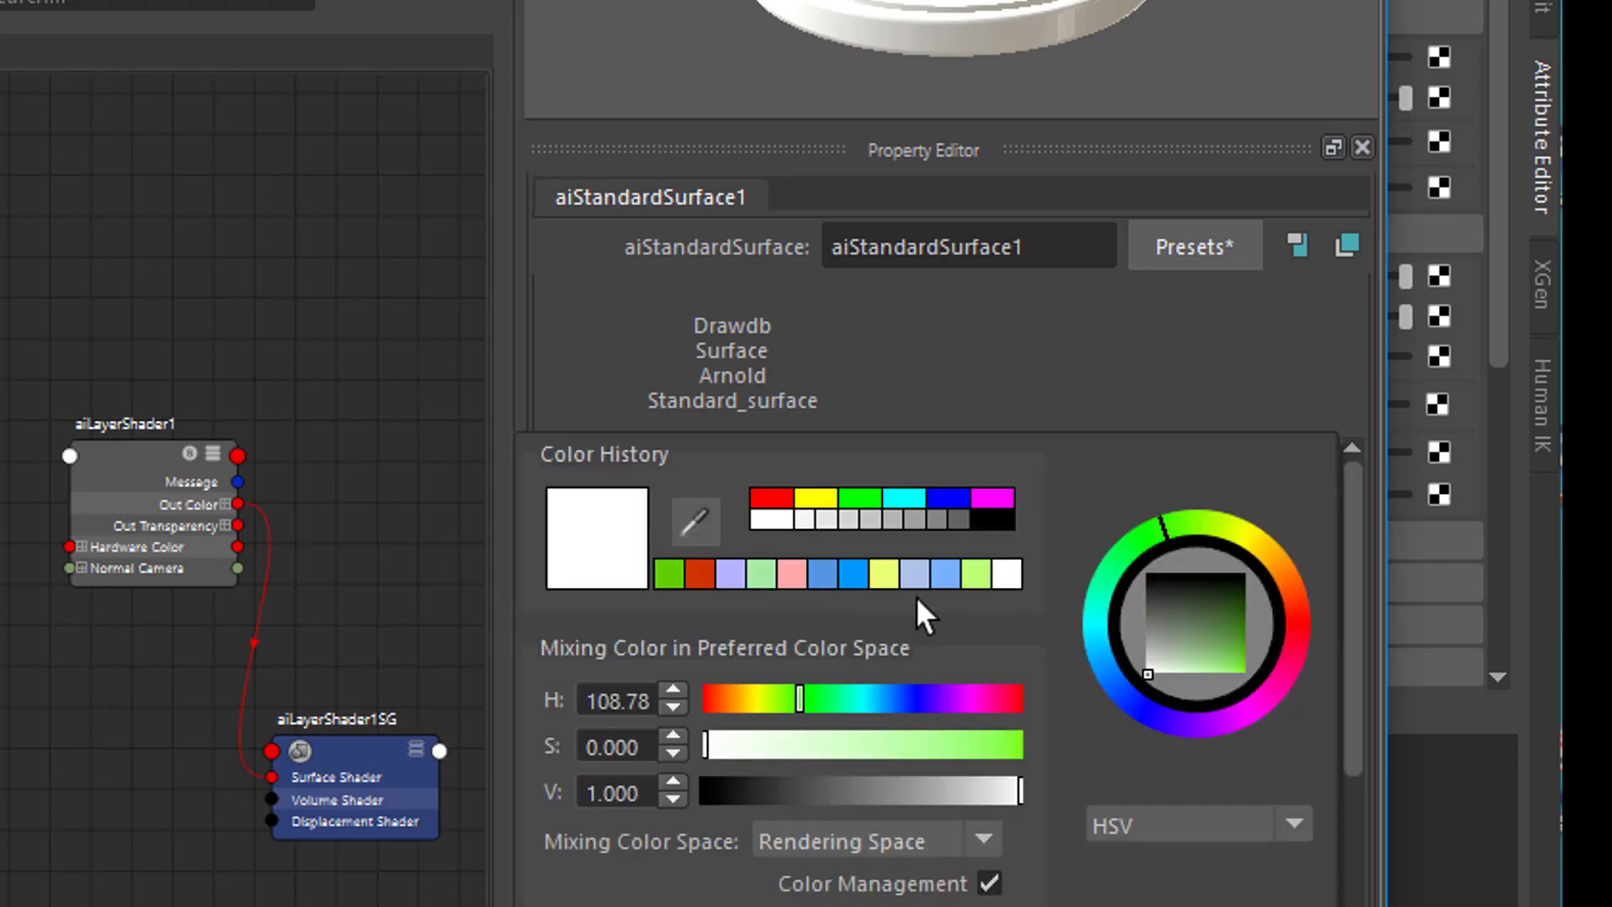
pyautogui.moveTo(1222, 615); pyautogui.dragTo(1284, 717)
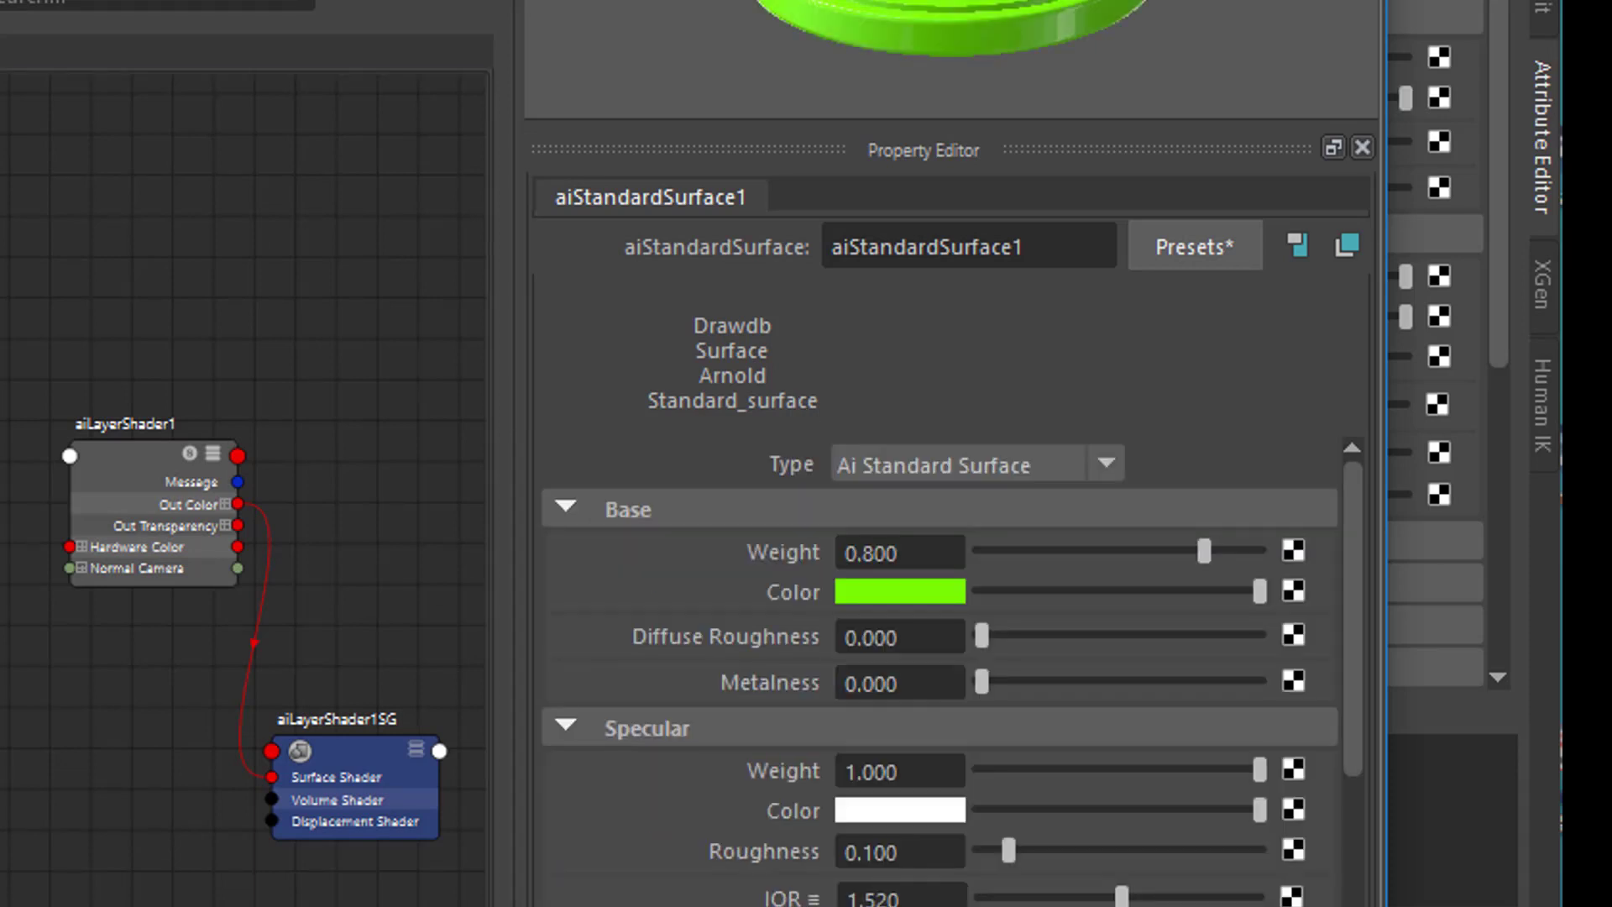
# Step: Set the base color of aiStandardSurface2 to a saturated magenta pink
pyautogui.moveTo(689, 611); pyautogui.dragTo(740, 400, button='middle')
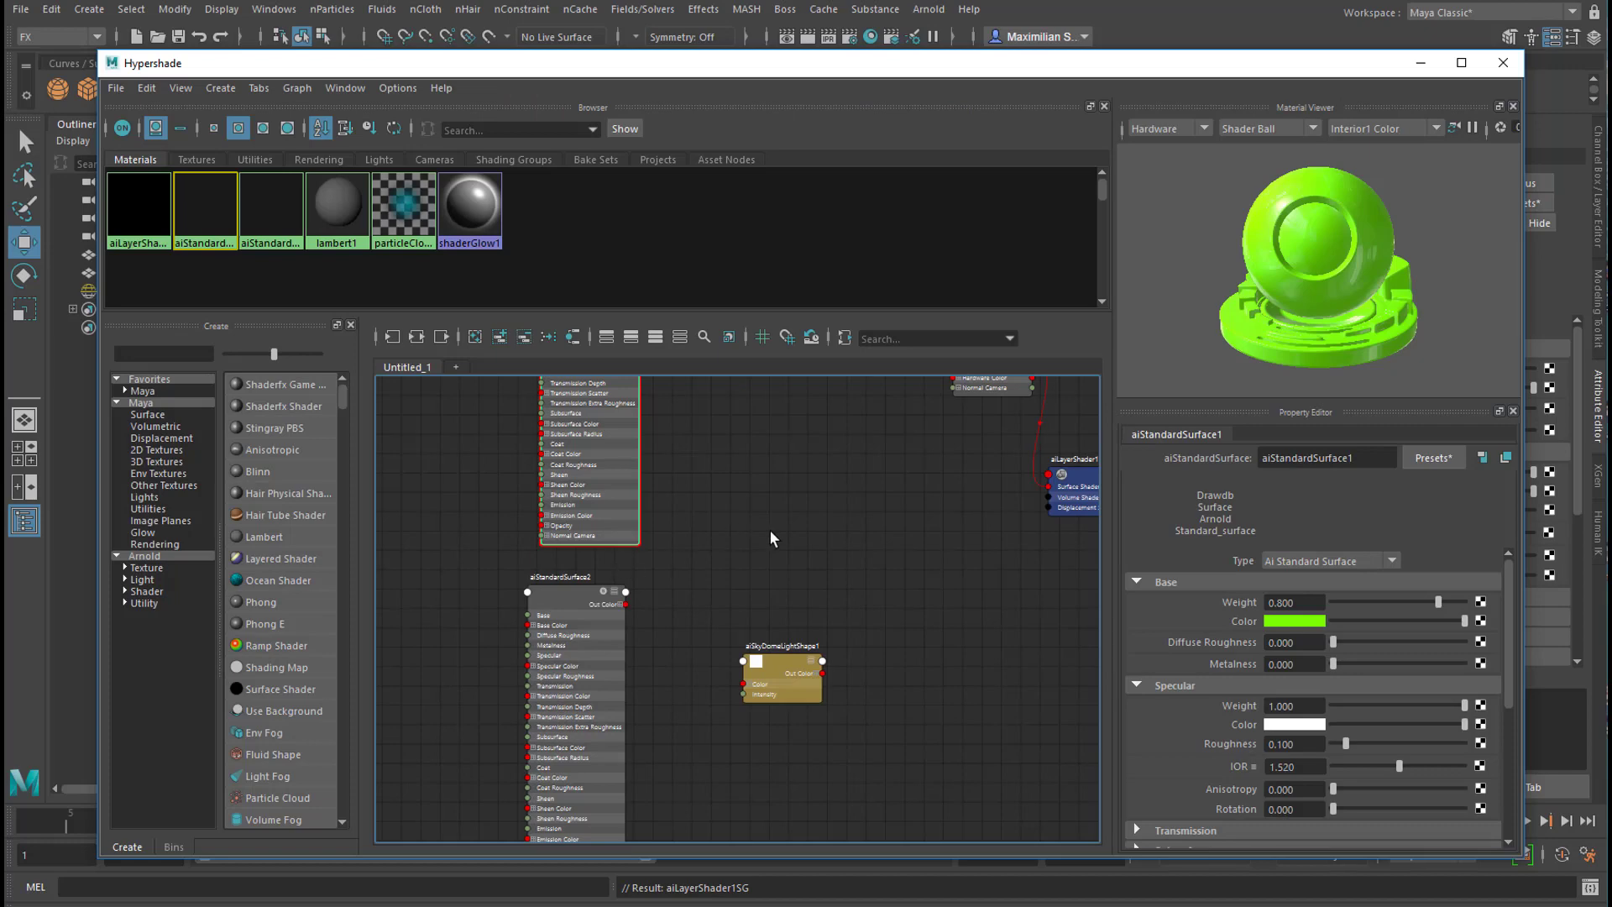
pyautogui.moveTo(871, 519)
pyautogui.mouseDown(button='middle')
pyautogui.moveTo(910, 493)
pyautogui.moveTo(823, 487)
pyautogui.moveTo(789, 532)
pyautogui.moveTo(822, 534)
pyautogui.moveTo(806, 521)
pyautogui.moveTo(823, 536)
pyautogui.moveTo(773, 555)
pyautogui.moveTo(791, 517)
pyautogui.moveTo(775, 518)
pyautogui.mouseUp(button='middle')
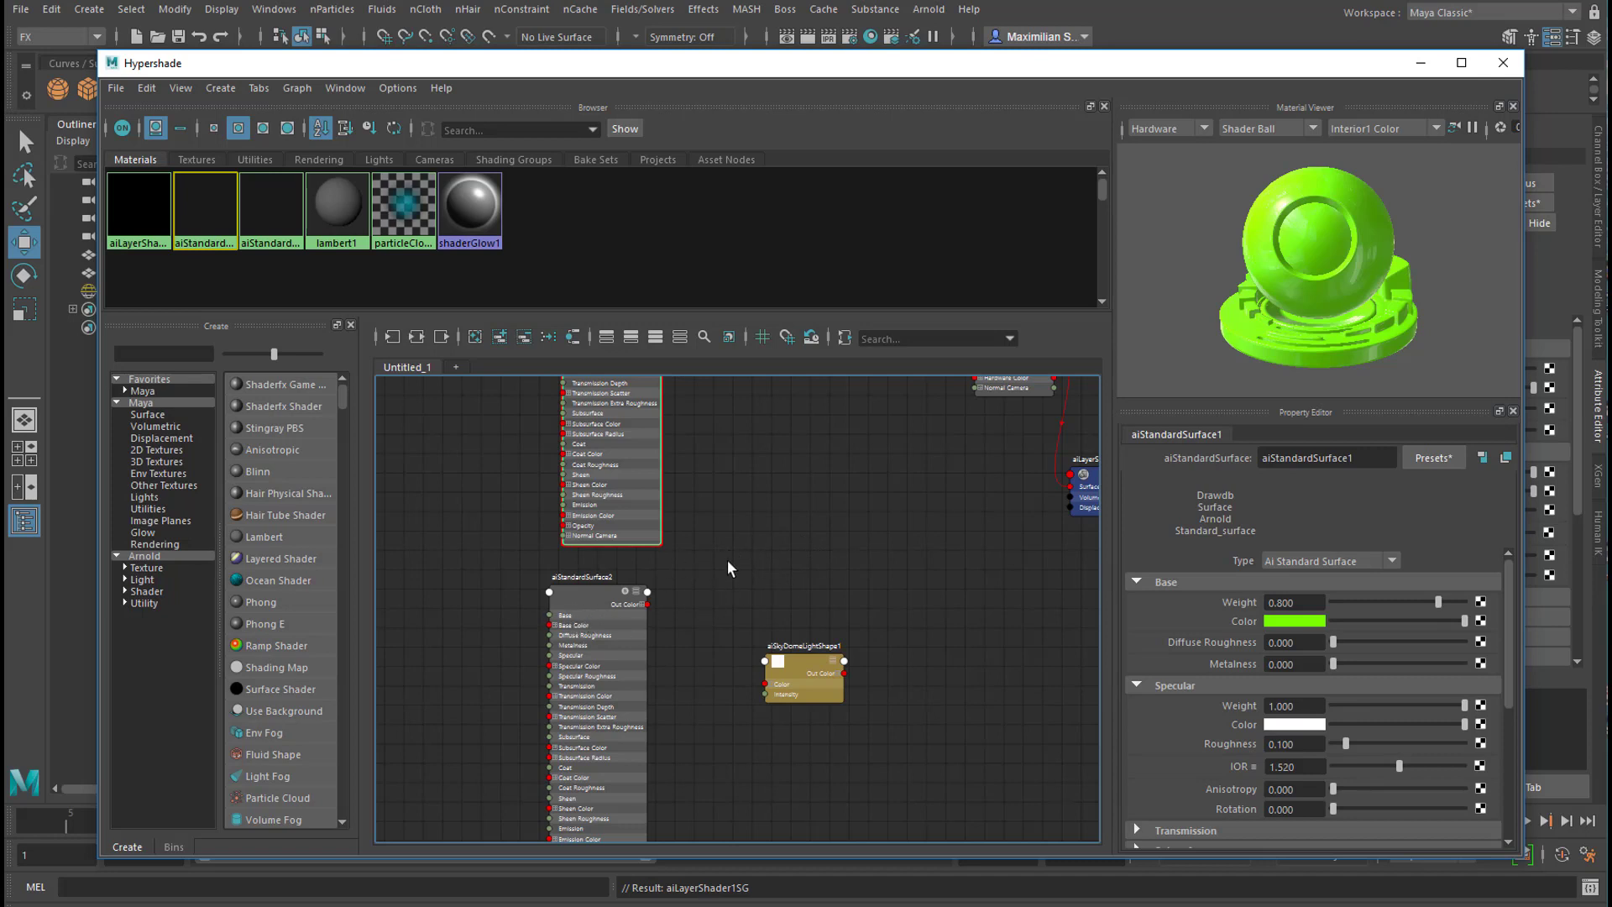
pyautogui.click(592, 594)
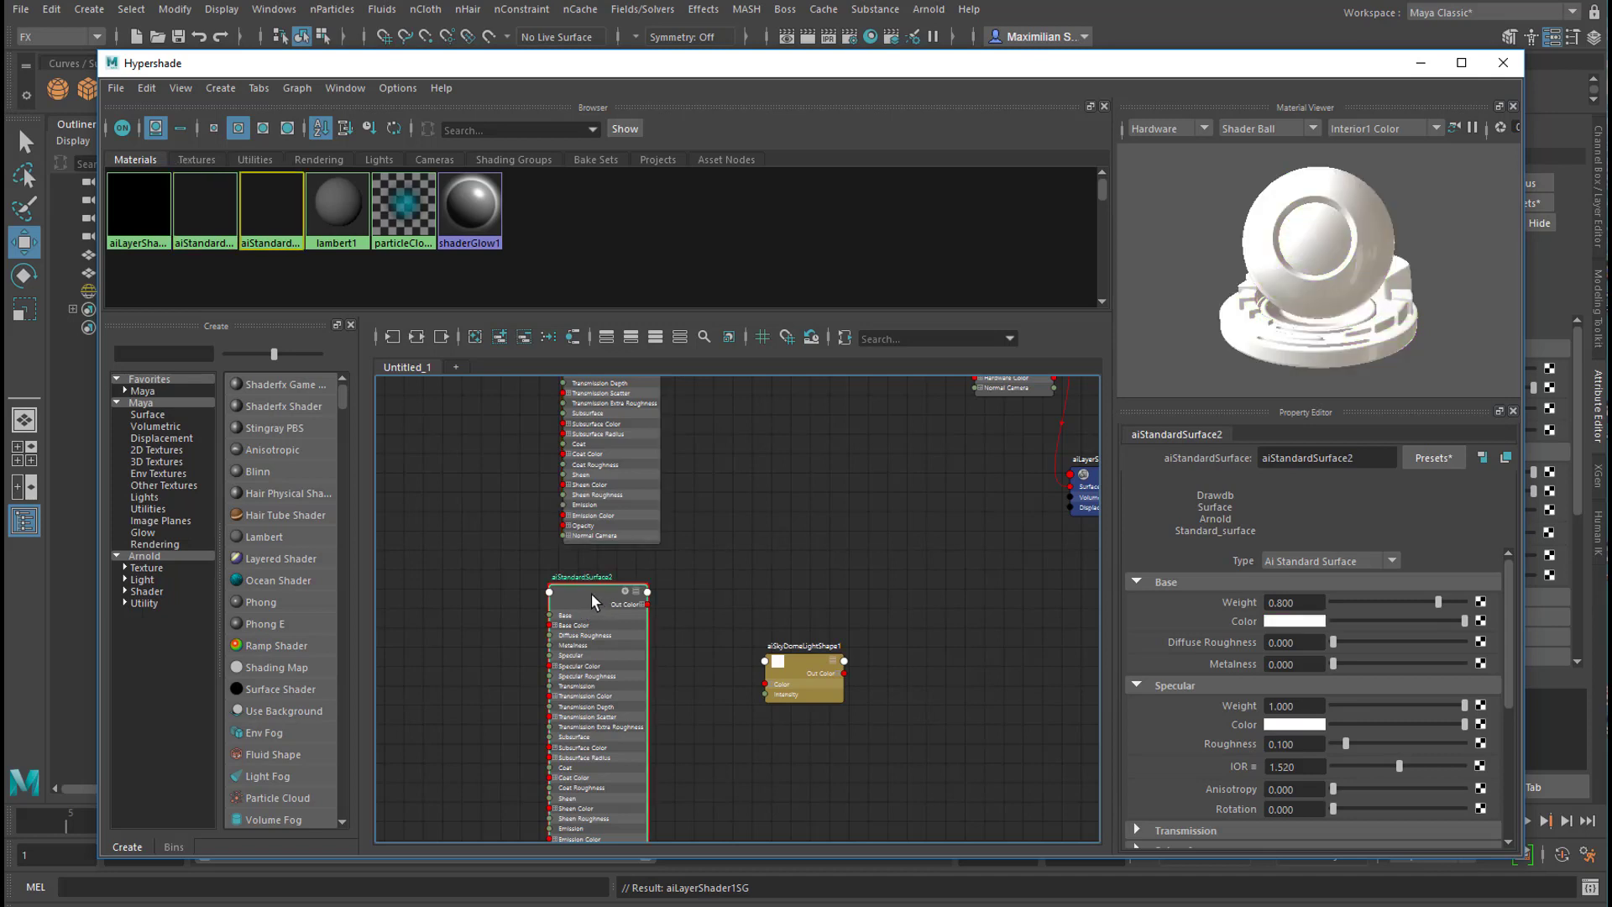
pyautogui.click(1311, 621)
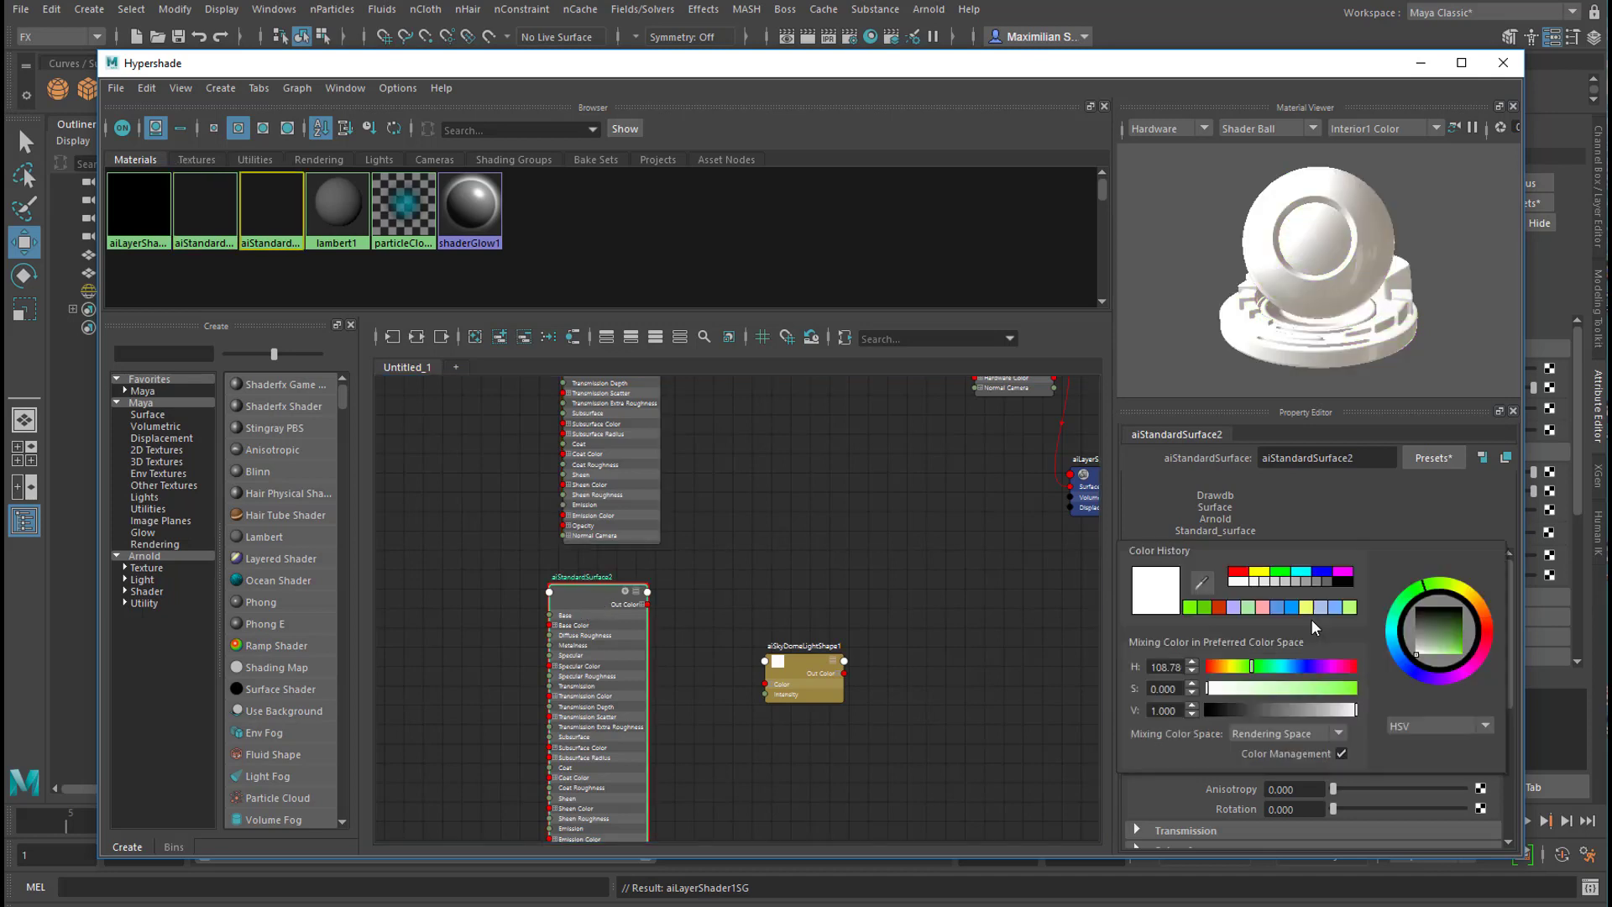
pyautogui.moveTo(1495, 638); pyautogui.dragTo(1487, 647)
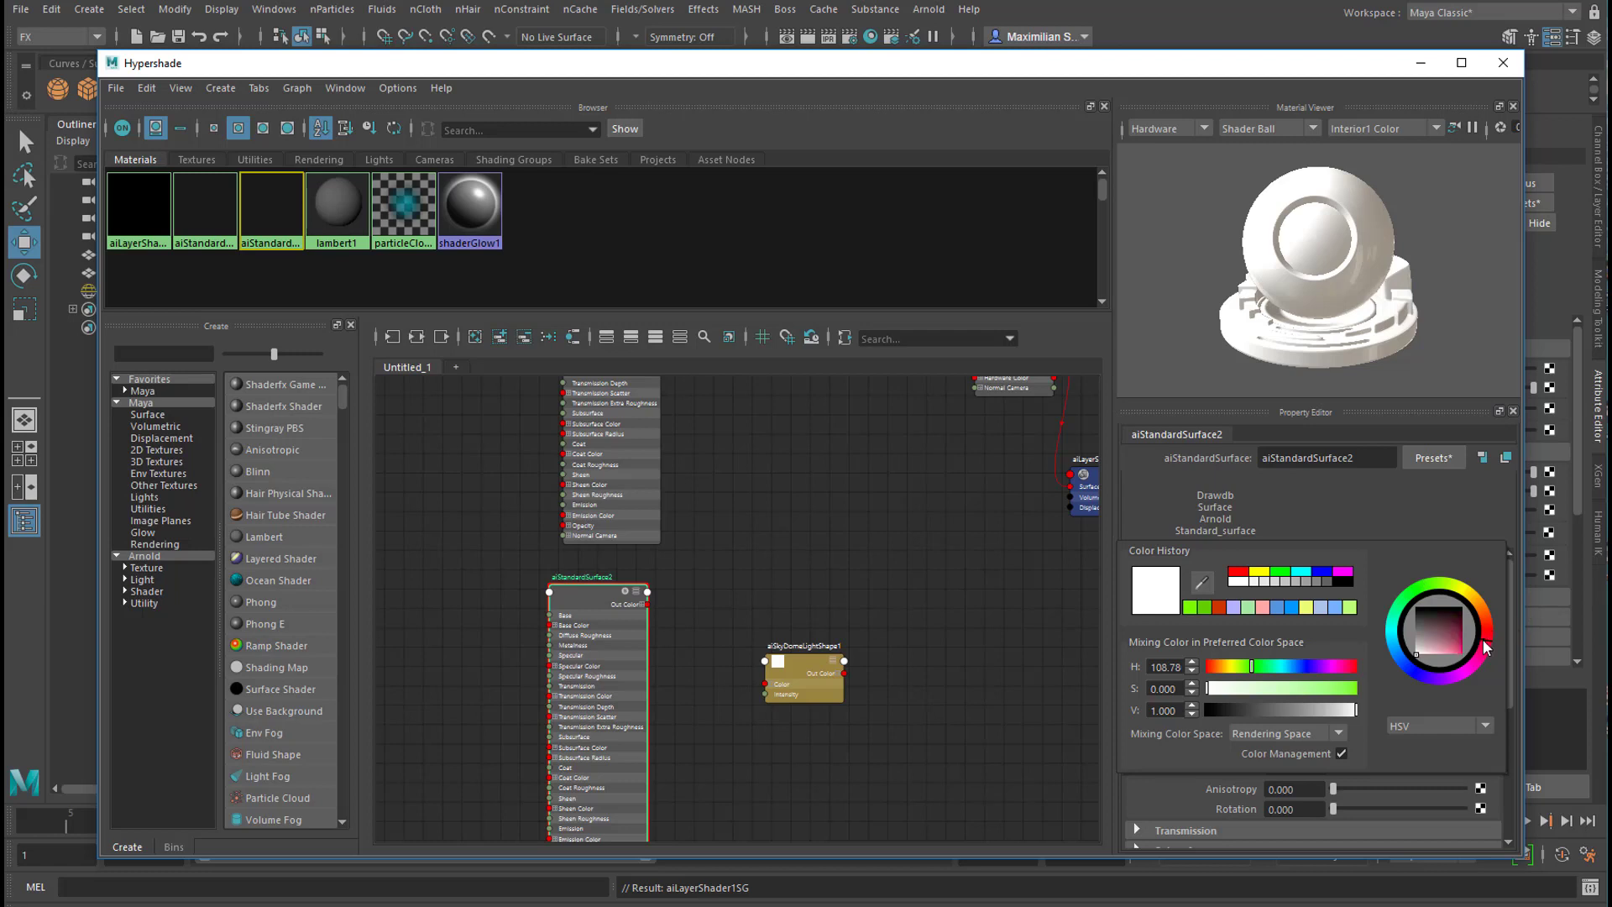
pyautogui.click(1445, 644)
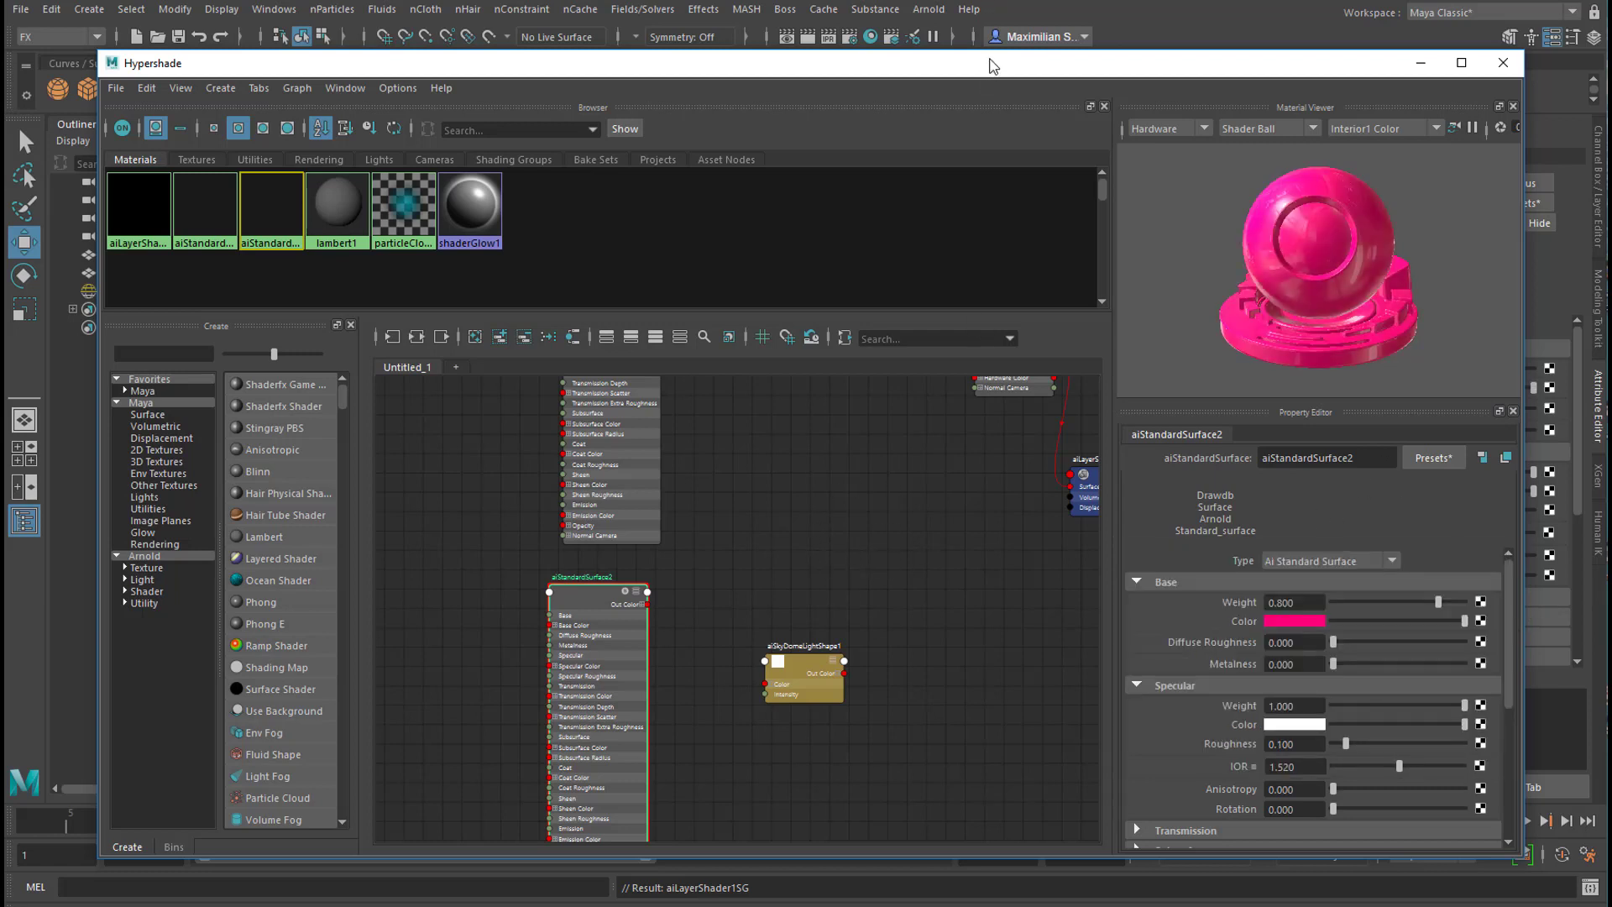
# Step: Connect the Out Color of aiStandardSurface1 to the input1 attribute of aiLayerShader1
pyautogui.moveTo(993, 66); pyautogui.dragTo(907, 89)
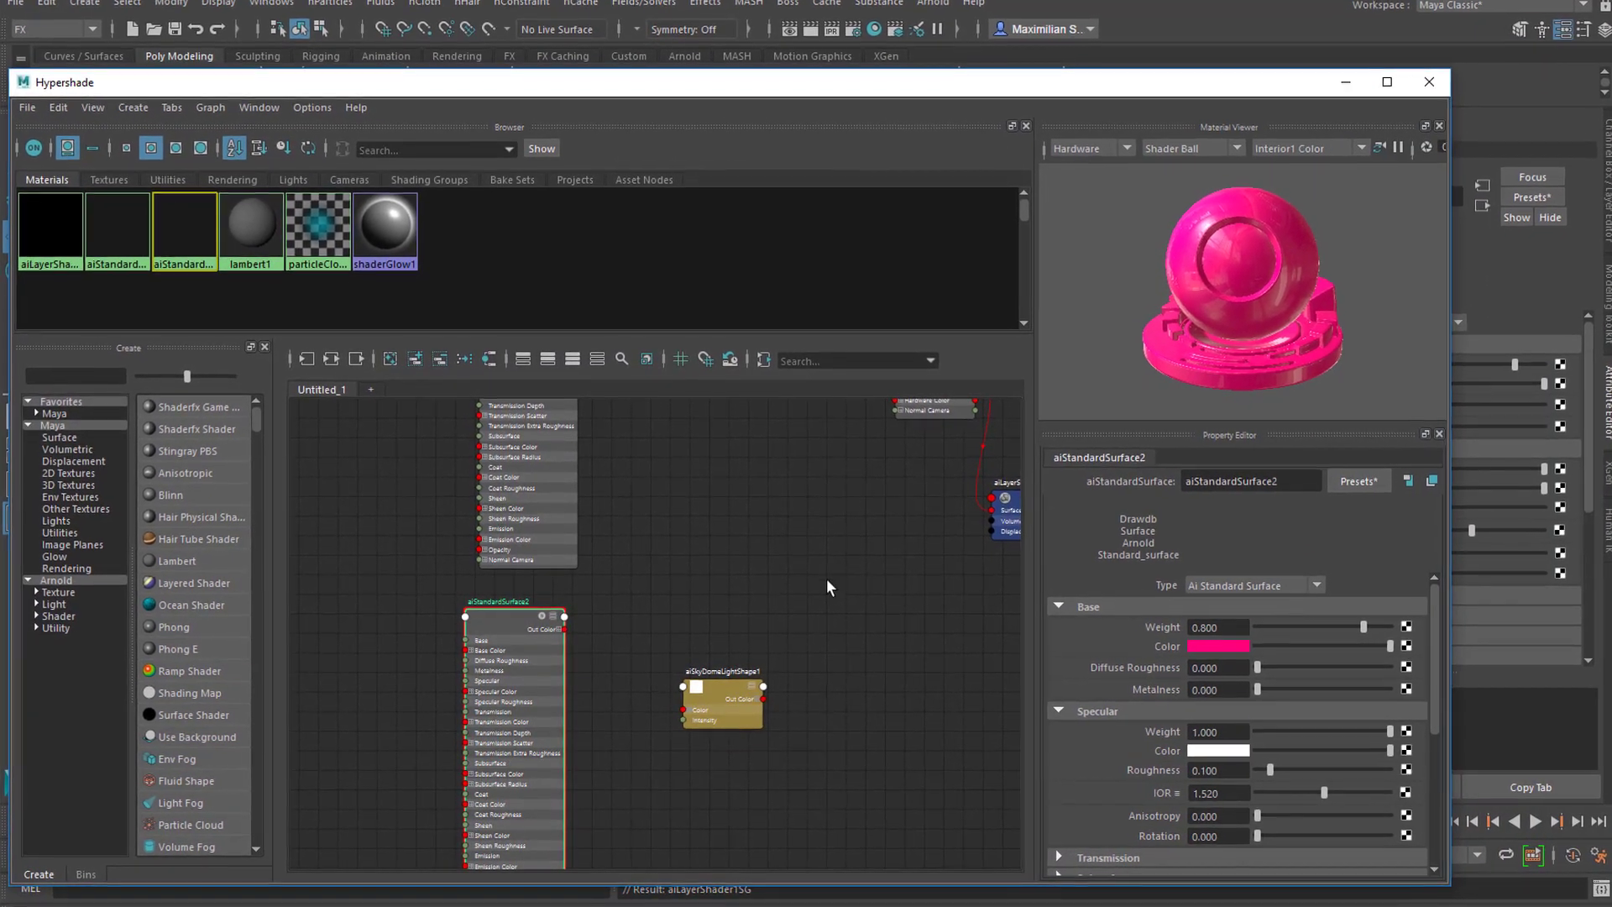
pyautogui.scroll(-3, 828, 587)
pyautogui.keyDown('alt'); pyautogui.moveTo(756, 504); pyautogui.dragTo(669, 626, button='middle'); pyautogui.keyUp('alt')
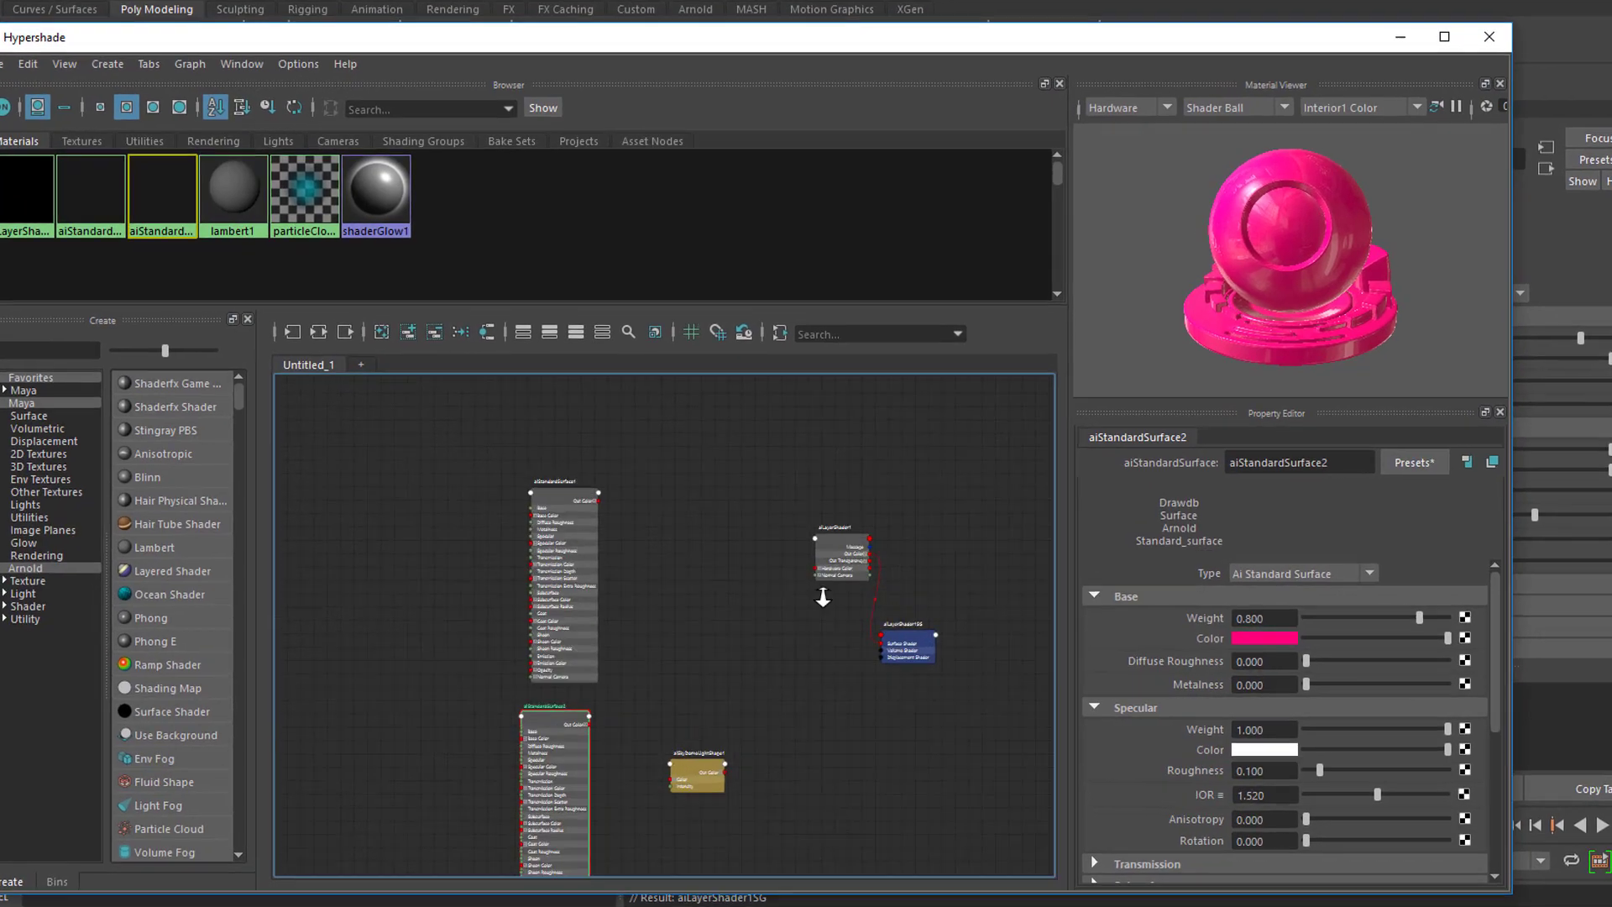
pyautogui.scroll(3, 863, 541)
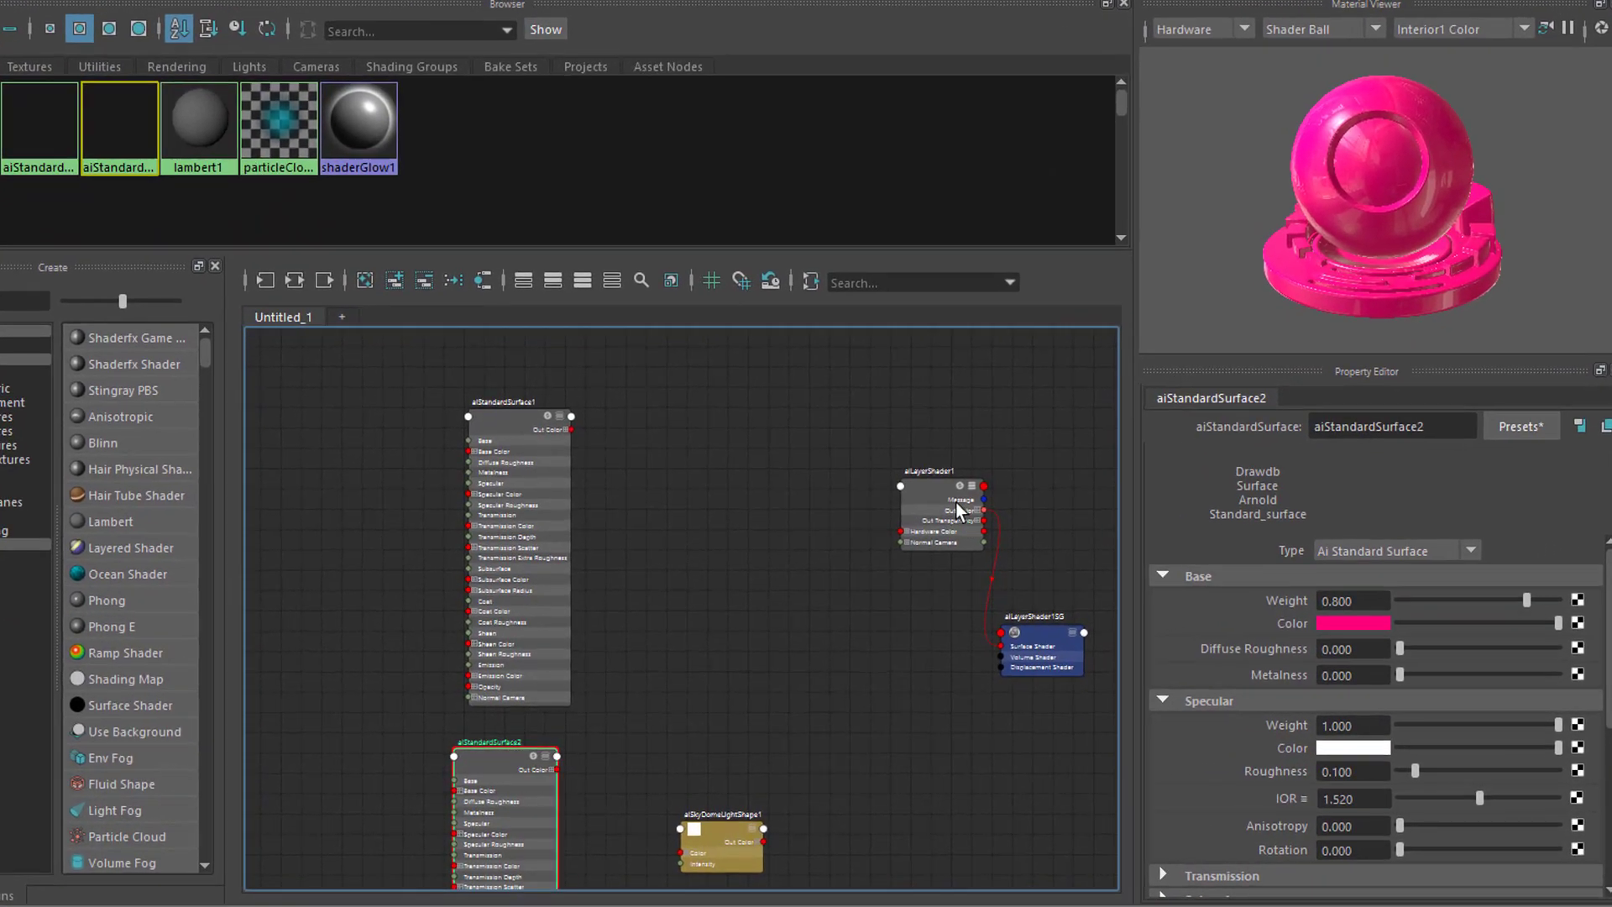
pyautogui.click(932, 497)
pyautogui.scroll(3, 797, 594)
pyautogui.scroll(2, 1012, 575)
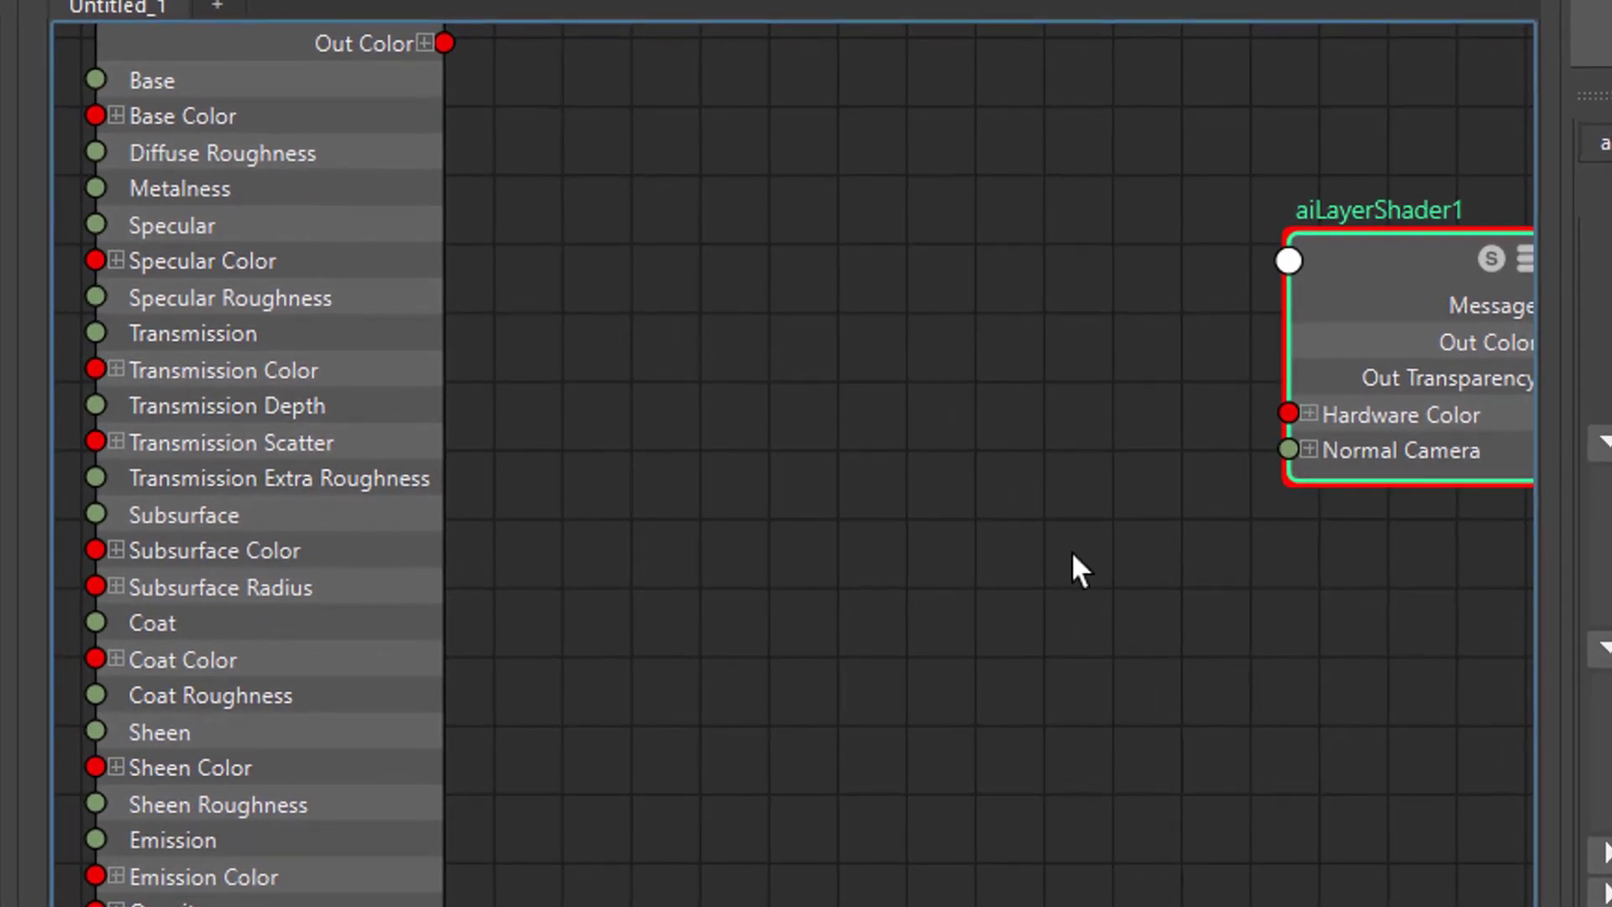
pyautogui.moveTo(840, 415); pyautogui.dragTo(805, 591, button='middle')
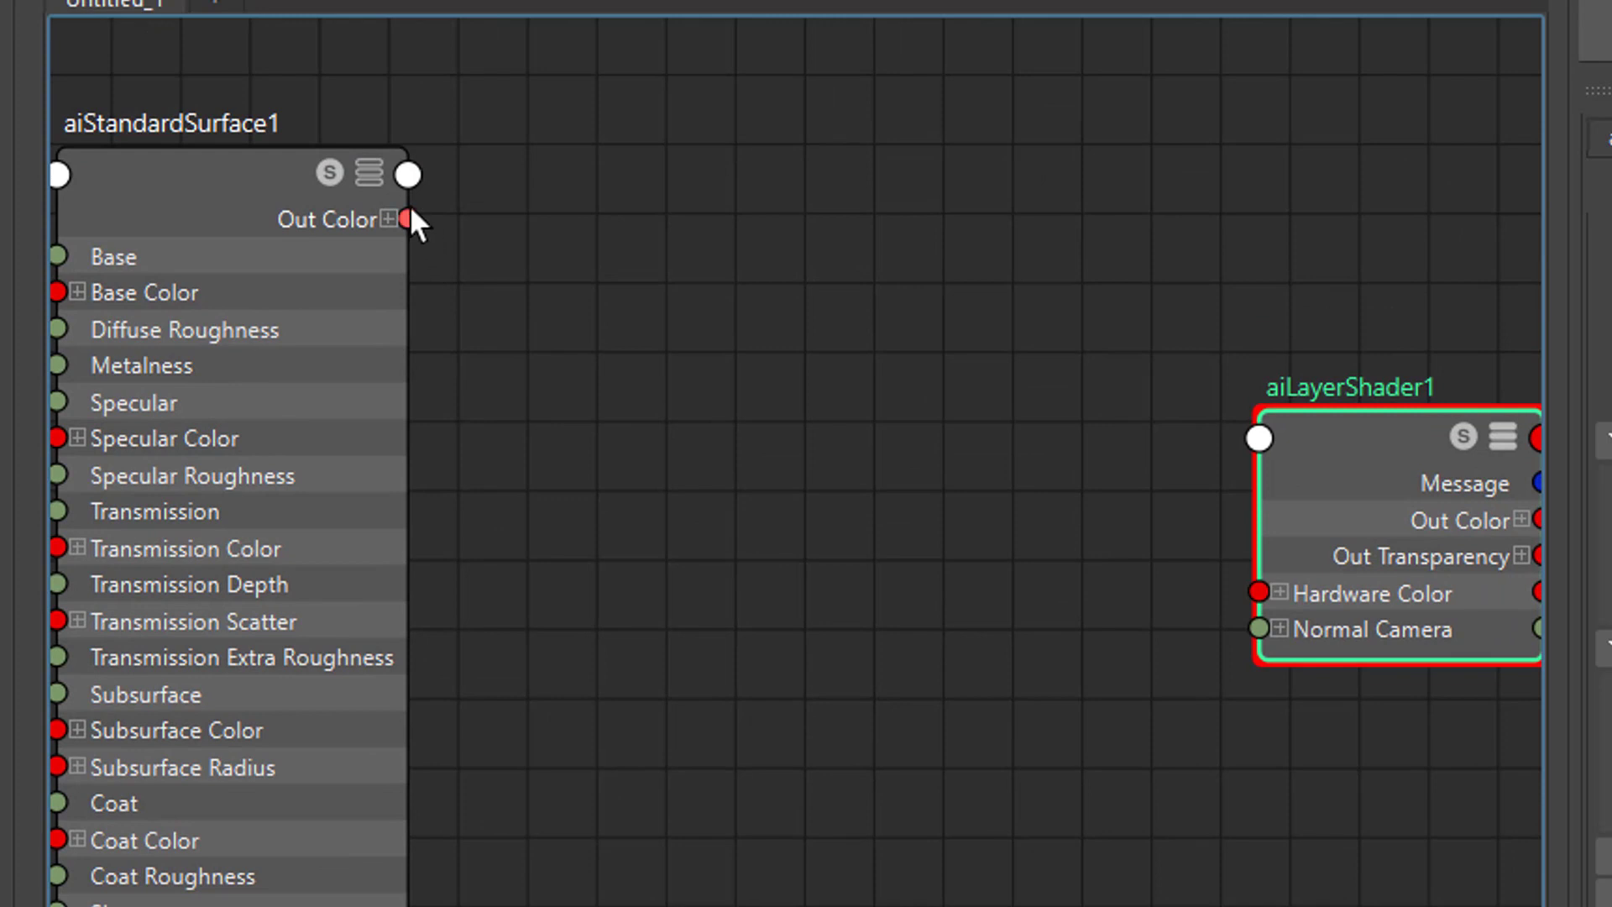
pyautogui.moveTo(407, 217); pyautogui.dragTo(1259, 437)
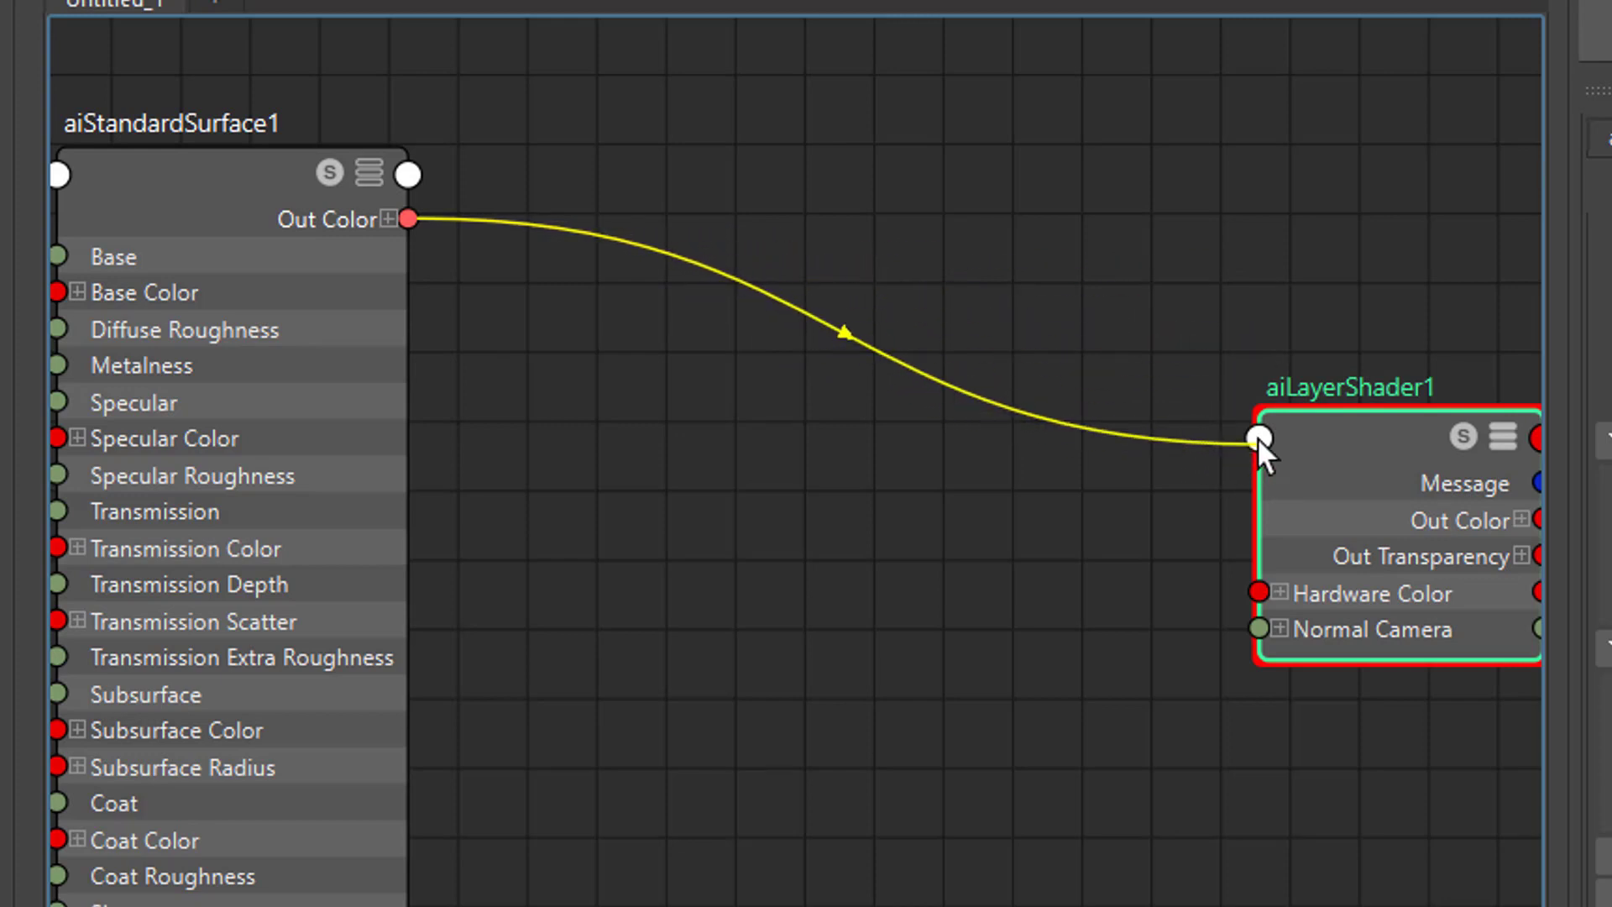
pyautogui.moveTo(1258, 438); pyautogui.dragTo(1258, 437)
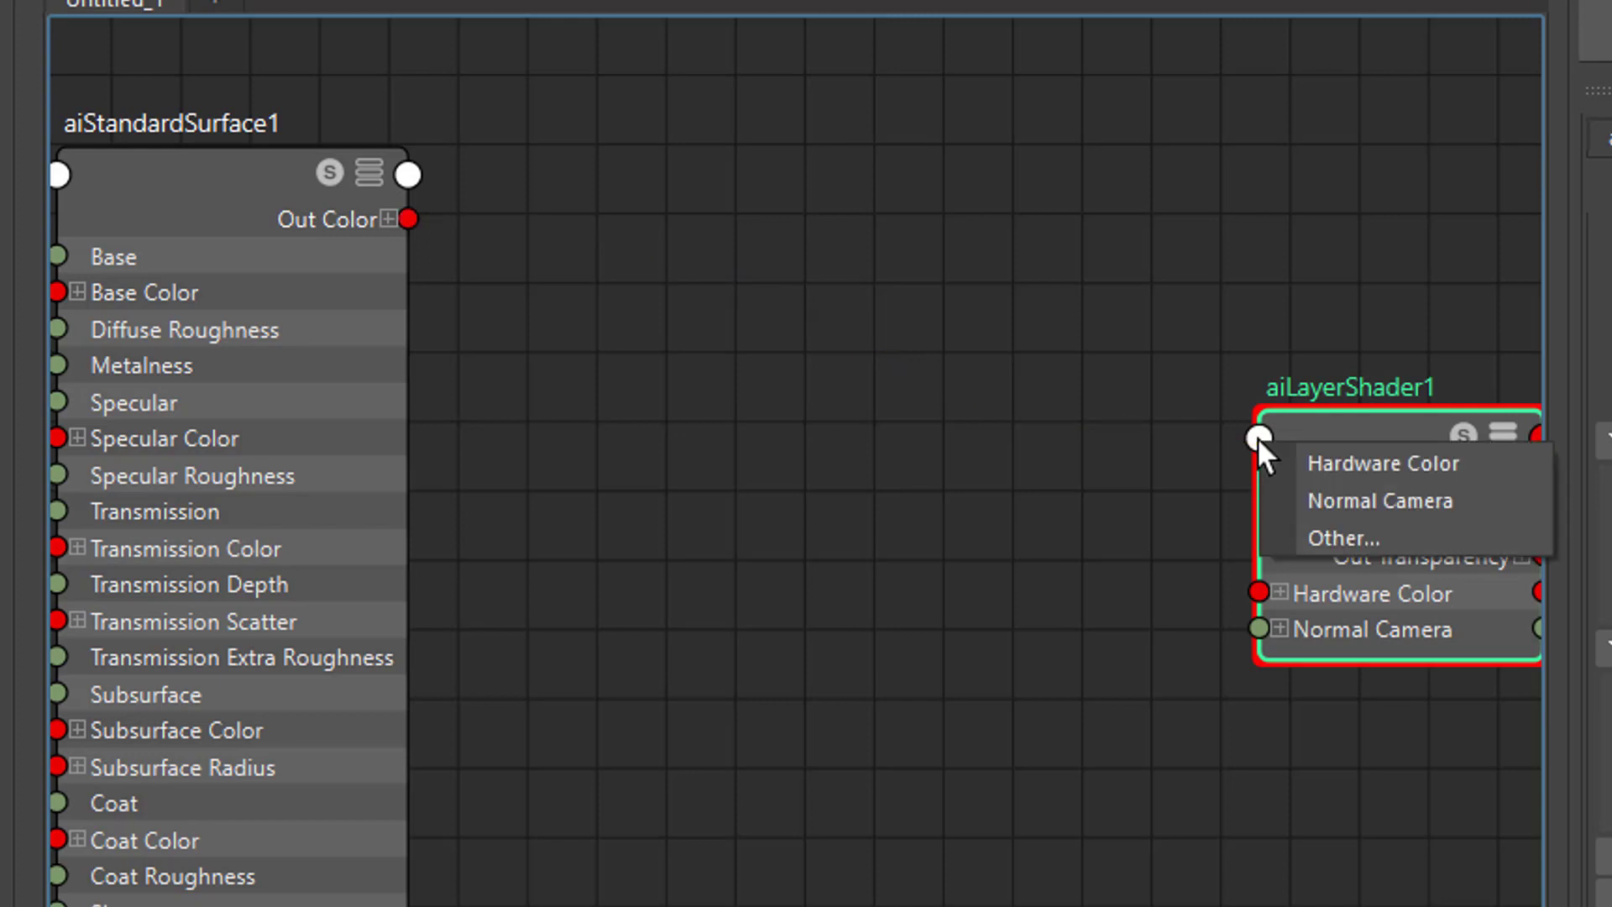
pyautogui.click(1368, 539)
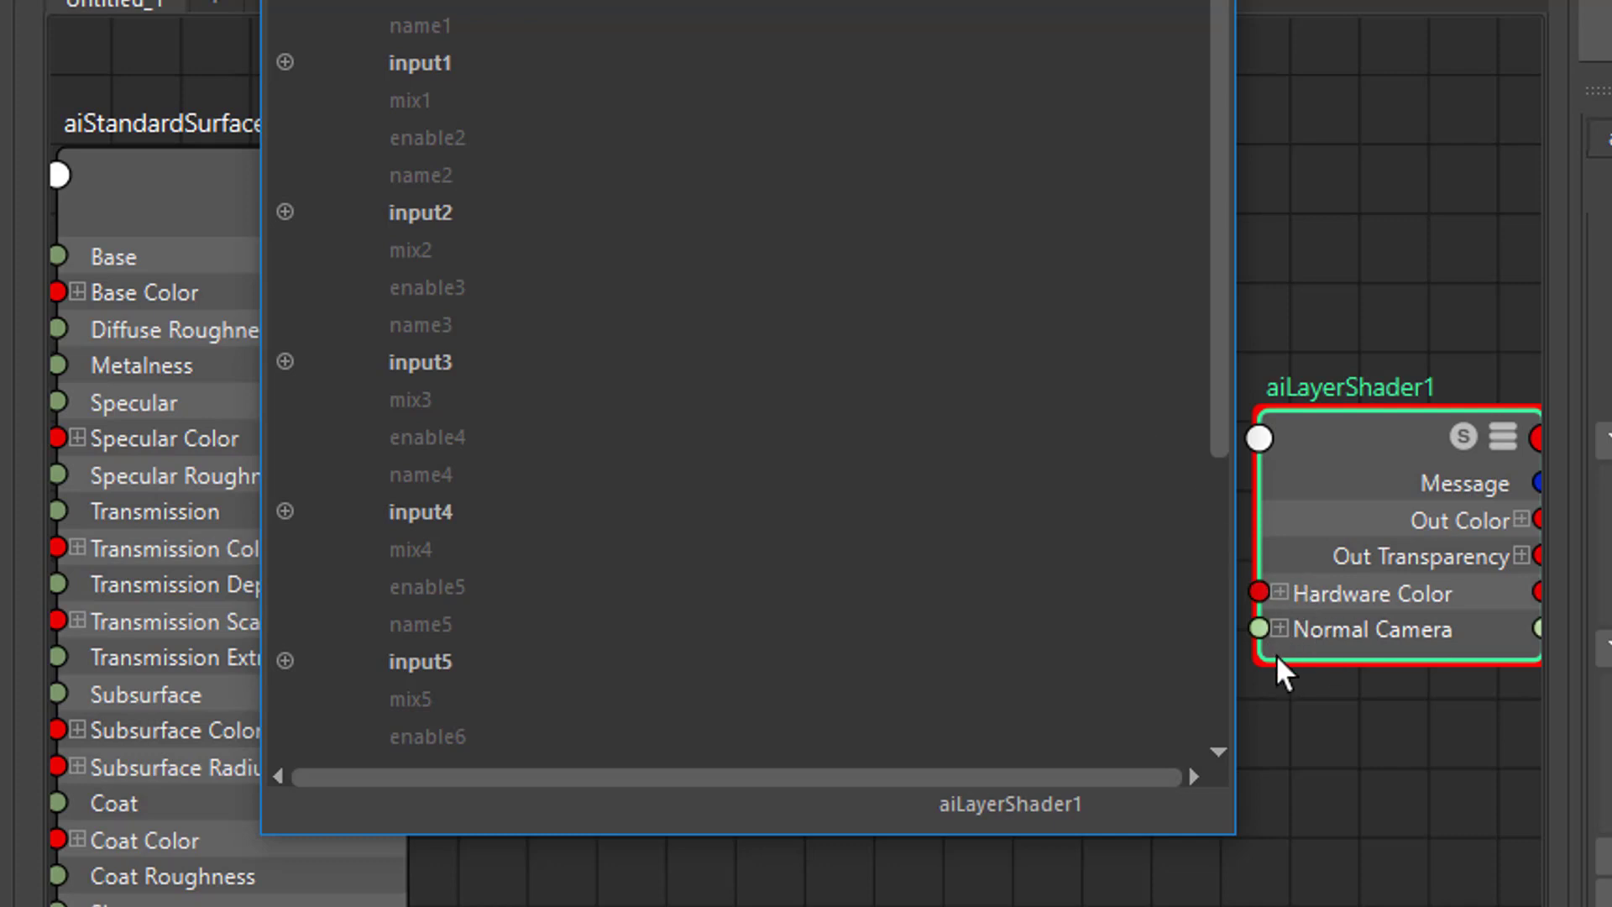
pyautogui.click(419, 63)
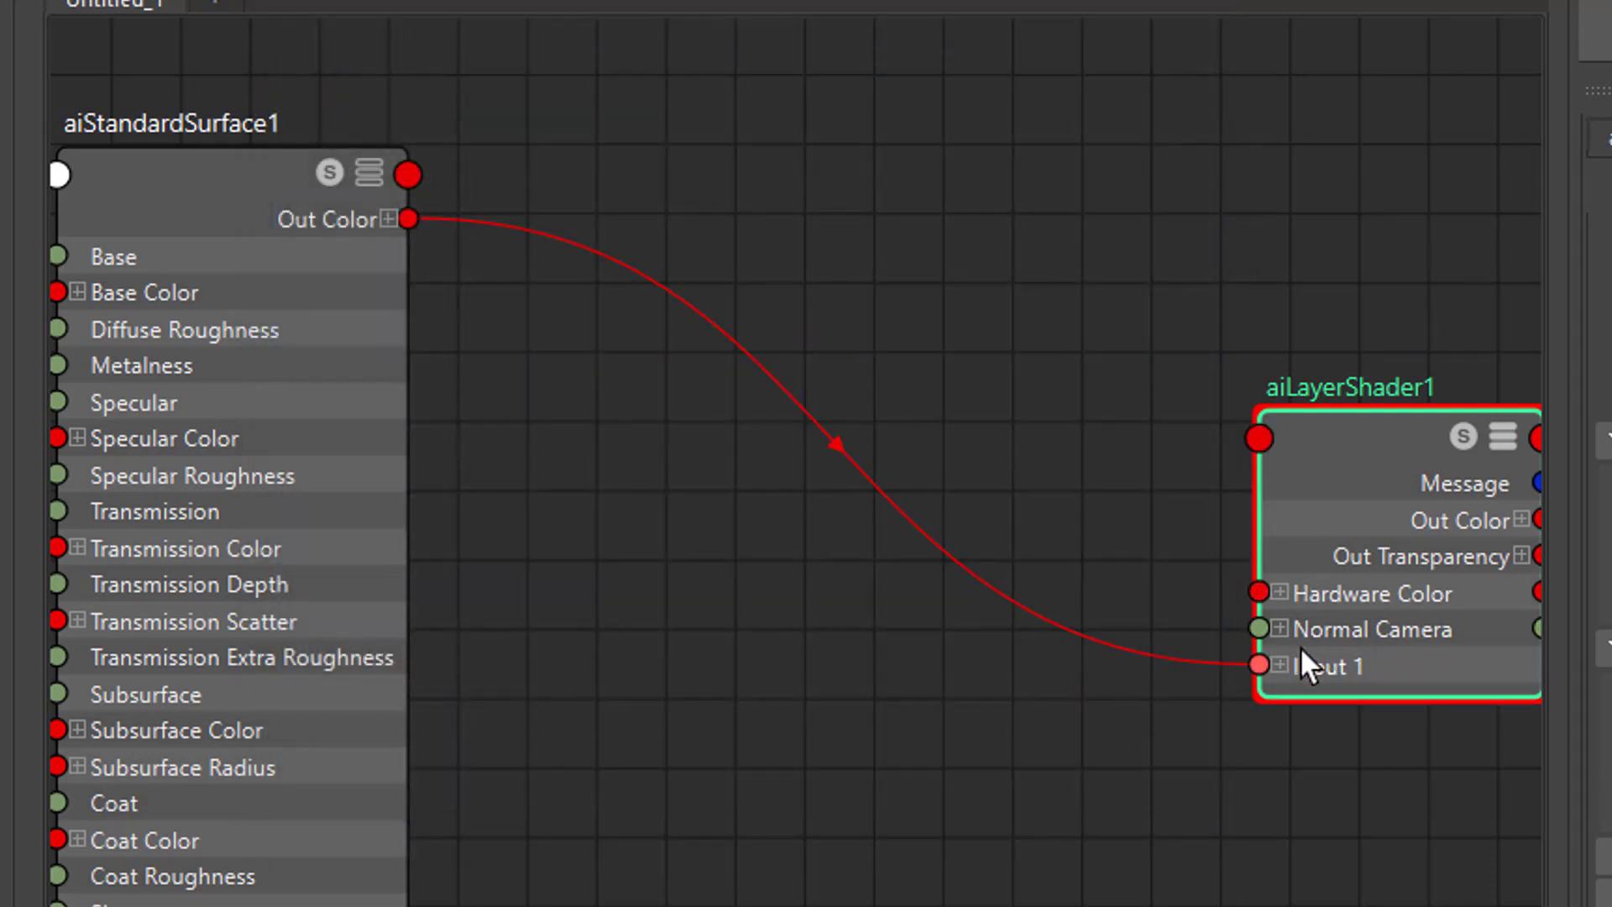
# Step: Connect the Out Color of aiStandardSurface2 to the input2 attribute of aiLayerShader1
pyautogui.scroll(-4, 702, 583)
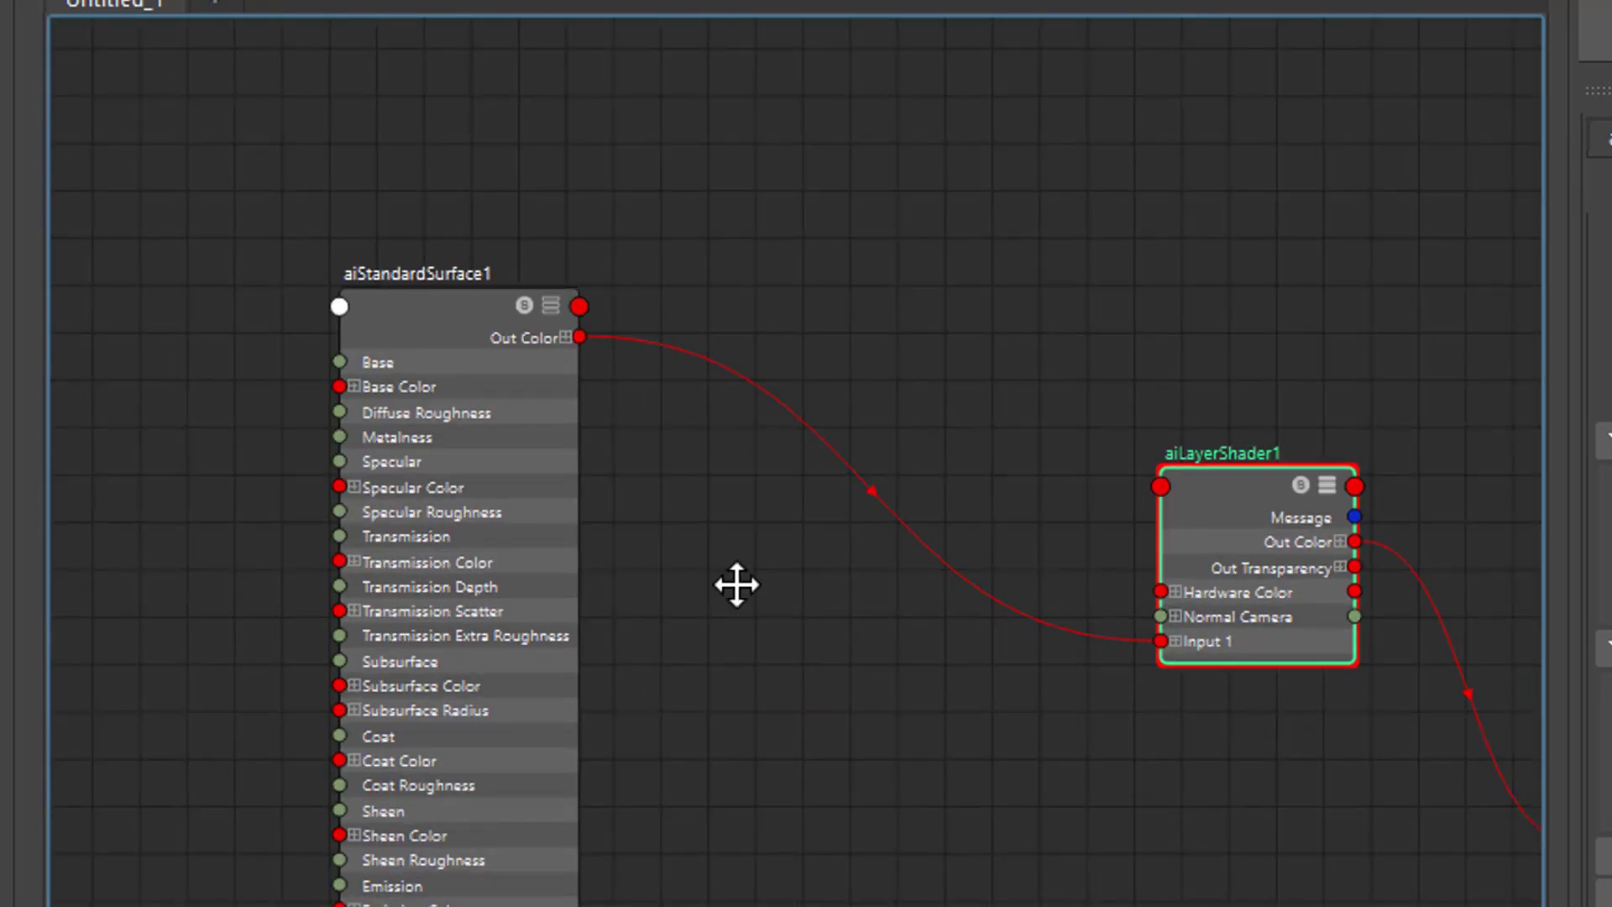
pyautogui.keyDown('alt'); pyautogui.moveTo(734, 582); pyautogui.dragTo(705, 294, button='middle'); pyautogui.keyUp('alt')
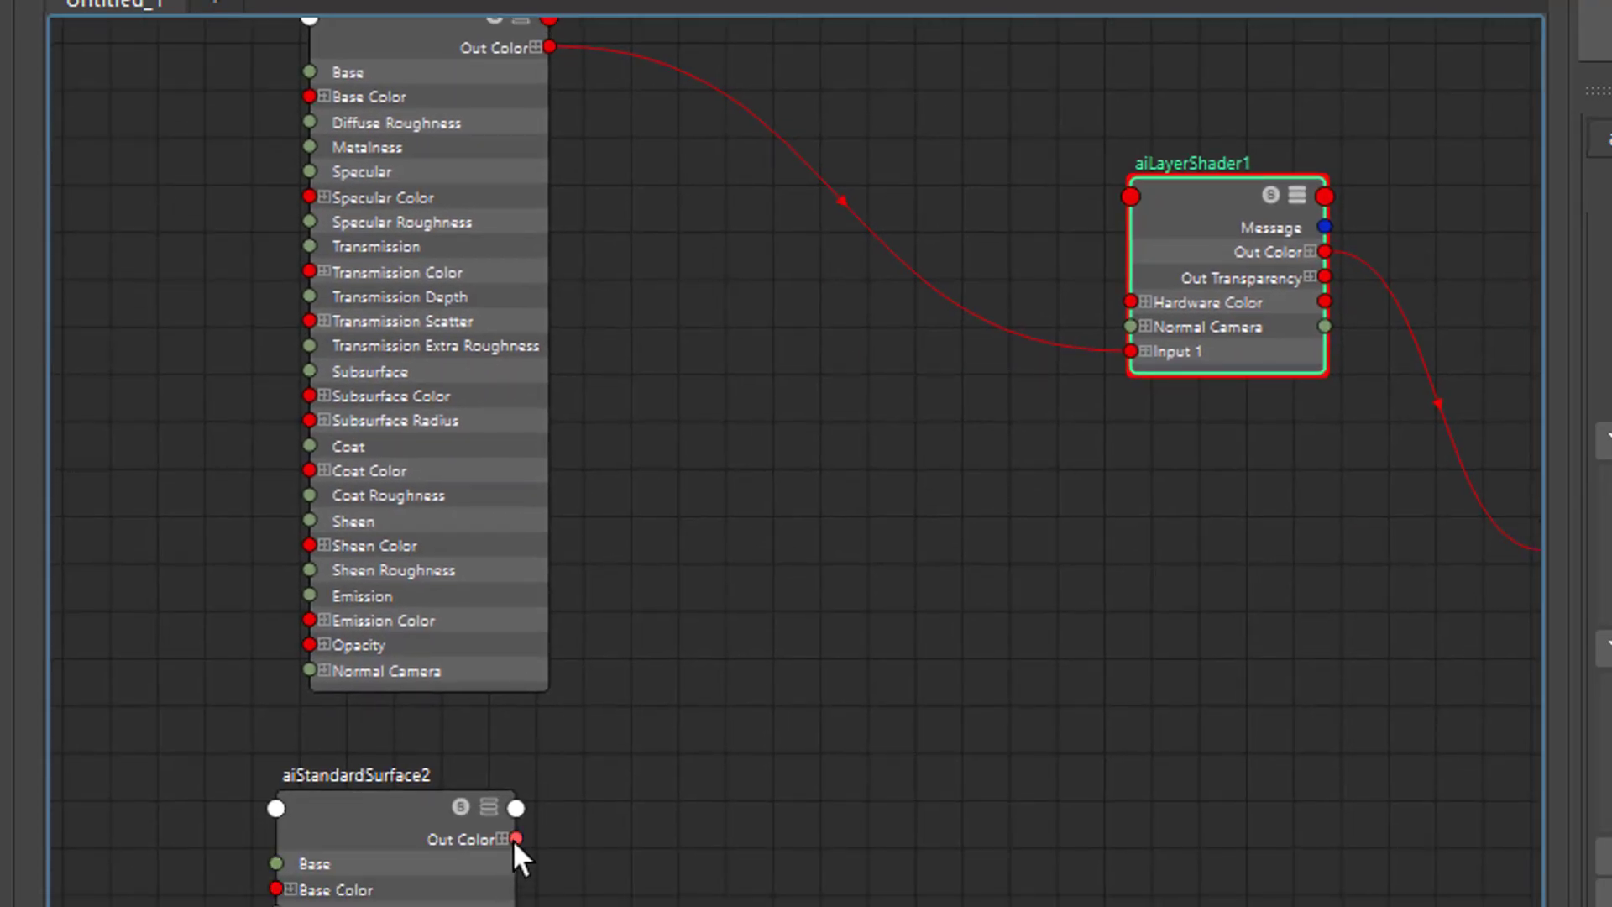
pyautogui.moveTo(515, 839); pyautogui.dragTo(1130, 195)
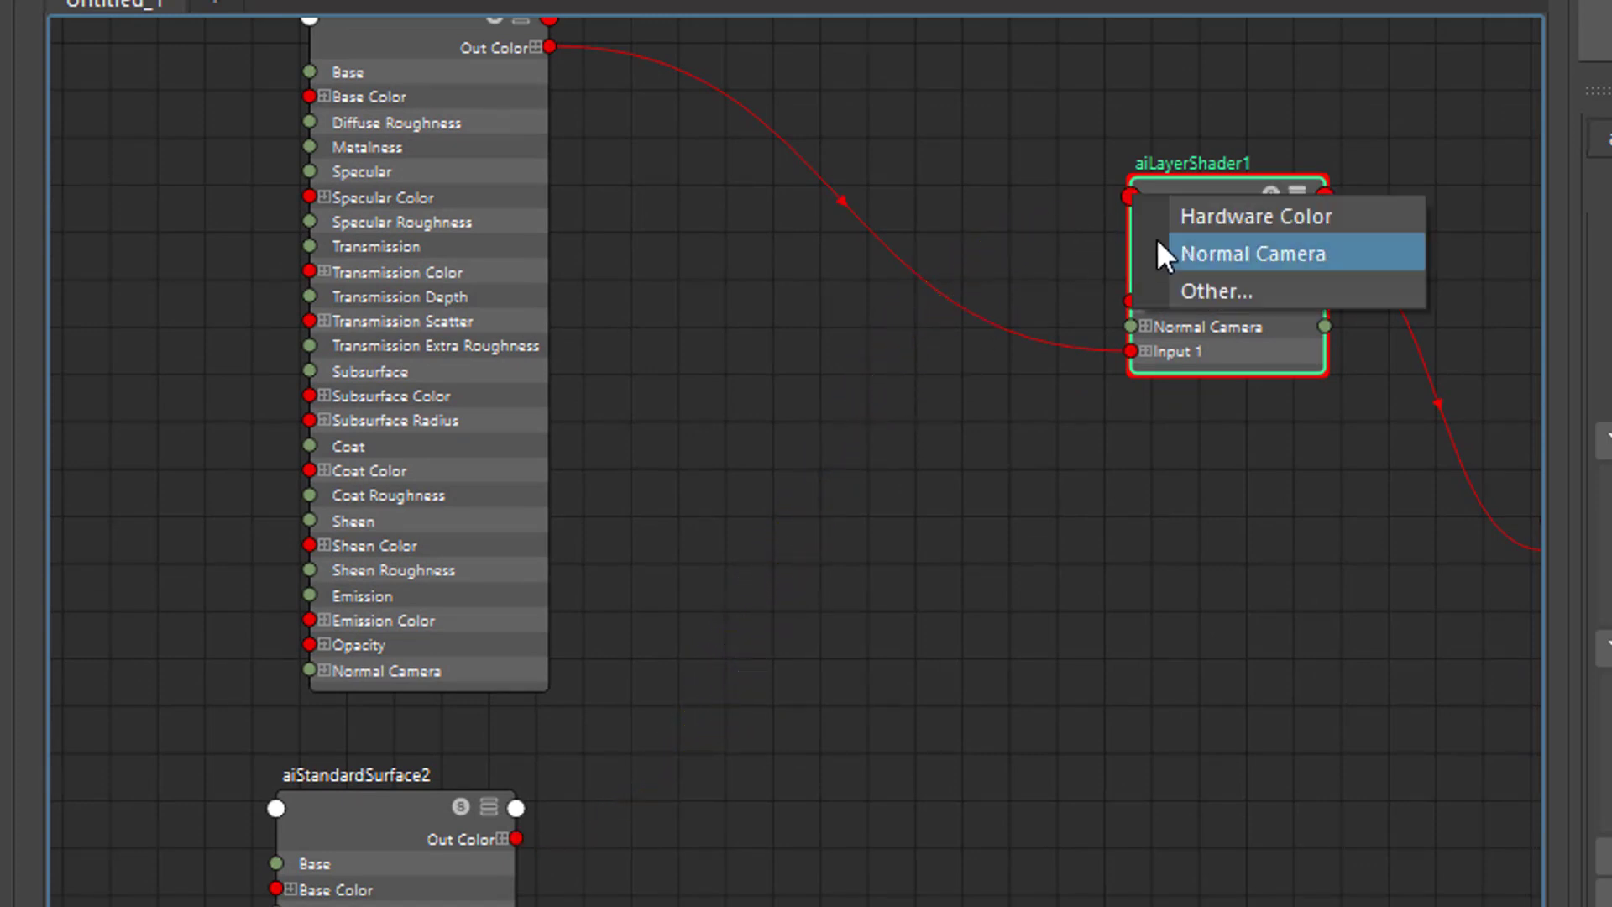
pyautogui.click(1198, 292)
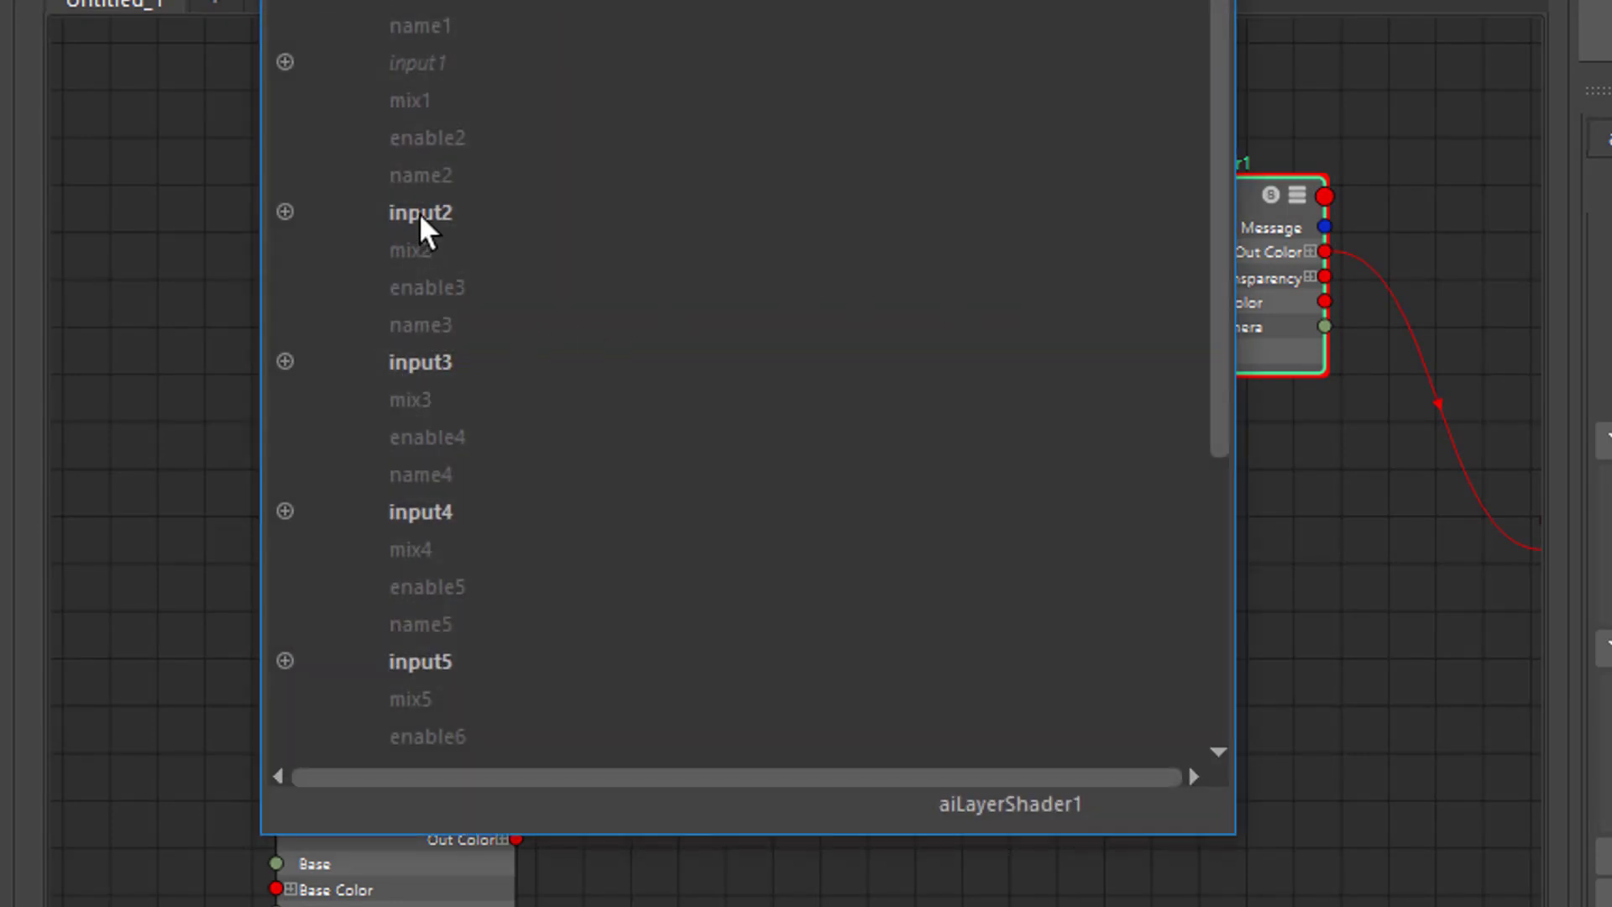
pyautogui.click(420, 213)
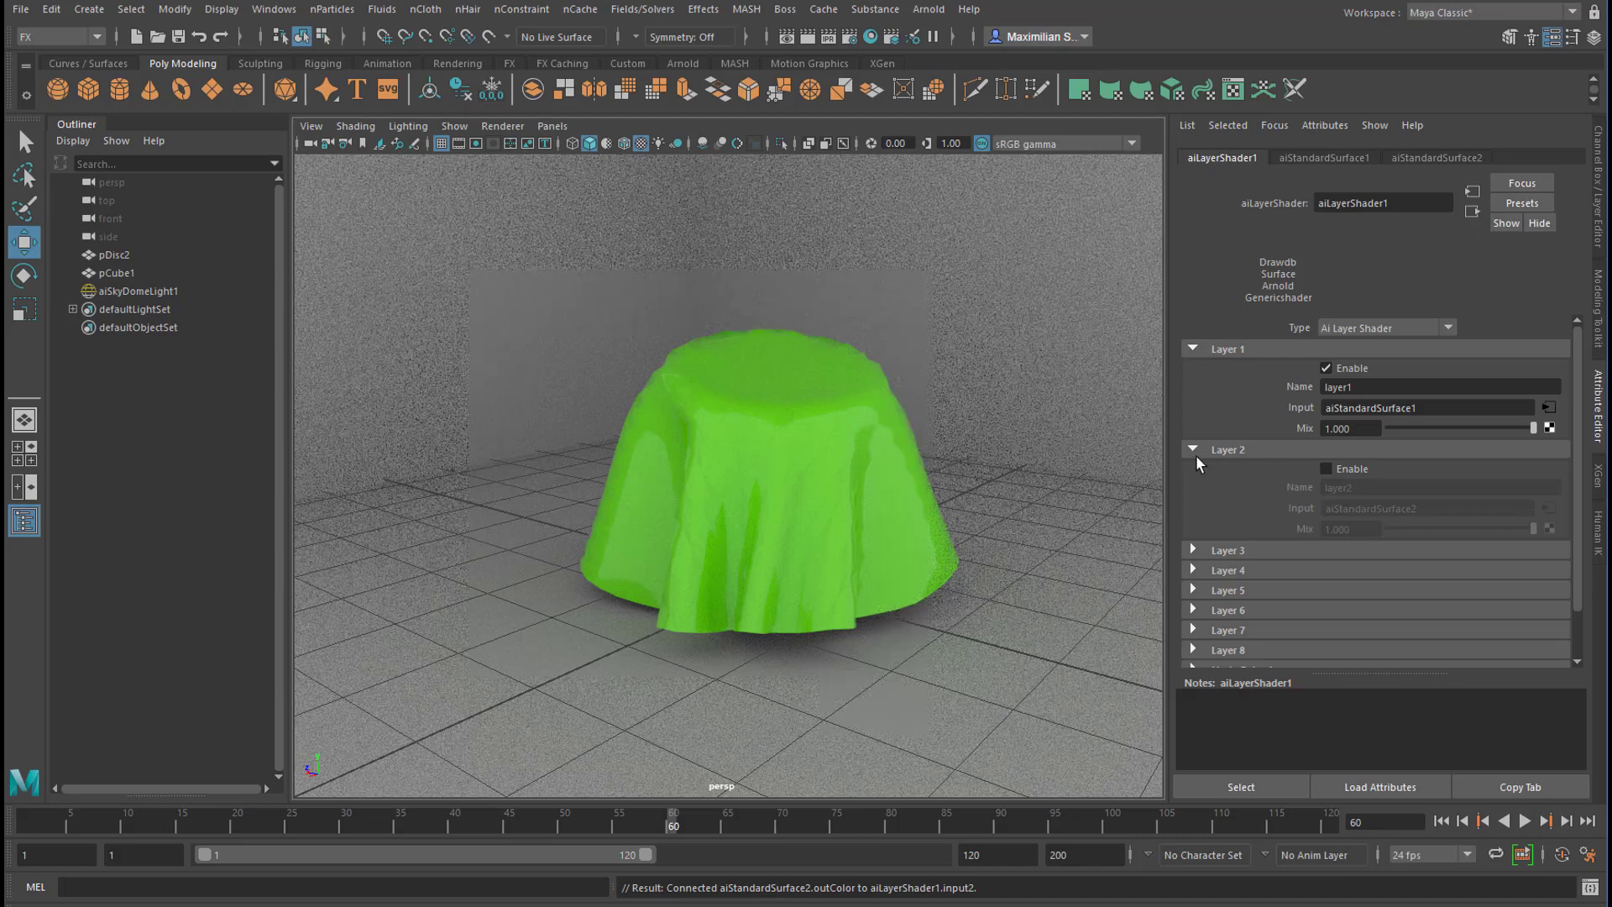
# Step: Enable Layer 2 of aiLayerShader1 and set the mix to about 0.879 for Layer 1 and 0.274 for Layer 2
pyautogui.click(1327, 469)
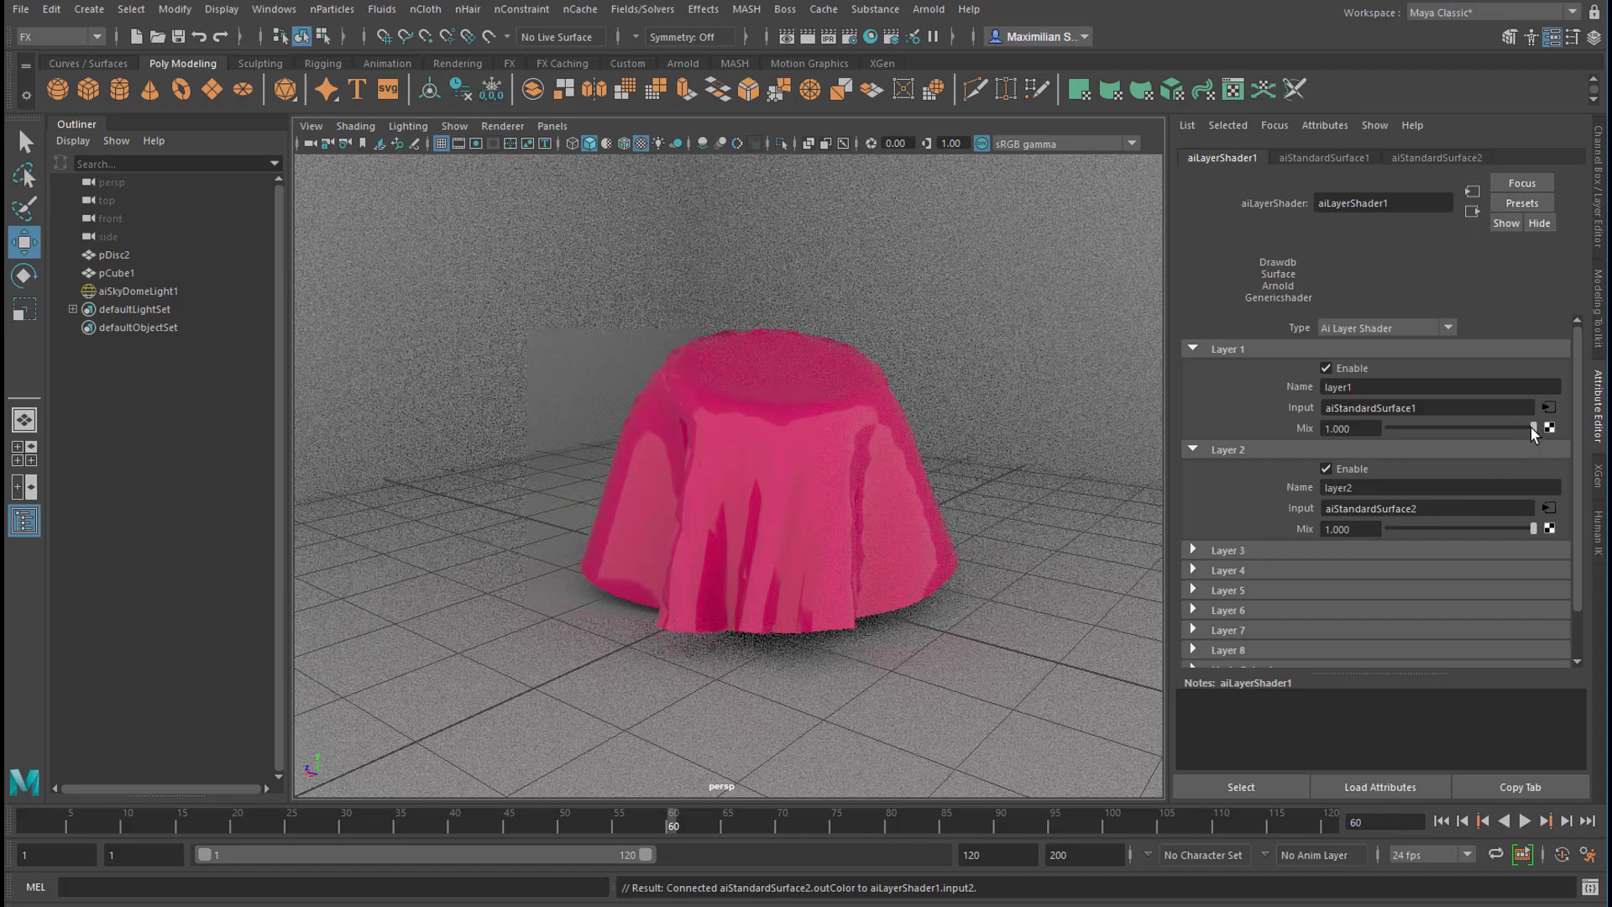
pyautogui.moveTo(1533, 426); pyautogui.dragTo(1418, 431)
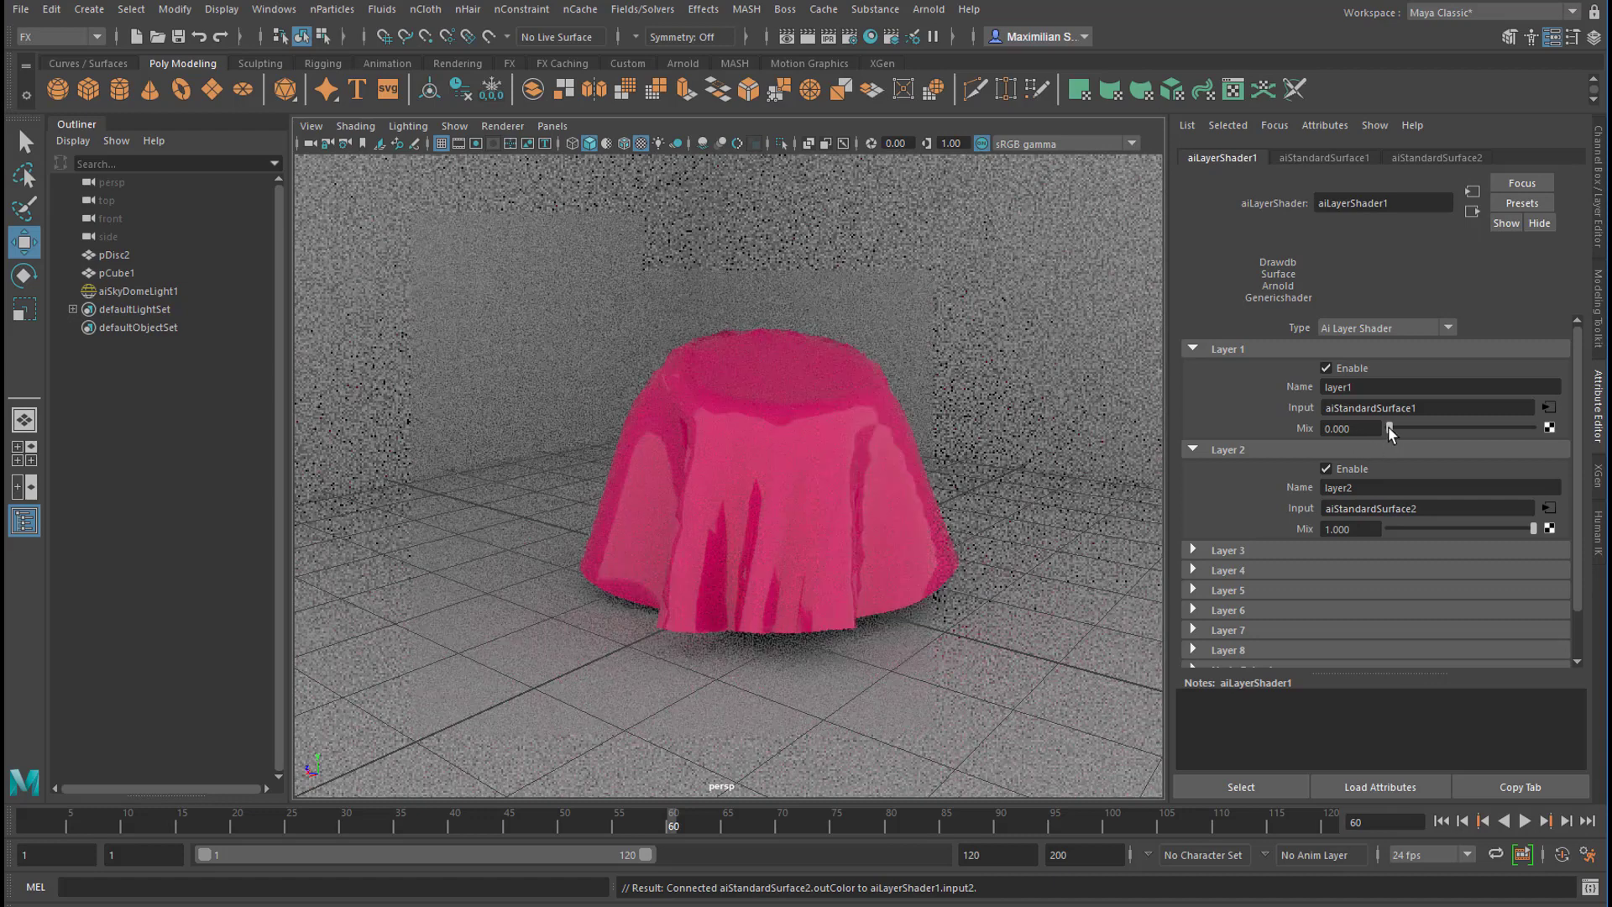
pyautogui.moveTo(1388, 427); pyautogui.dragTo(1462, 428)
pyautogui.moveTo(1531, 527); pyautogui.dragTo(1449, 536)
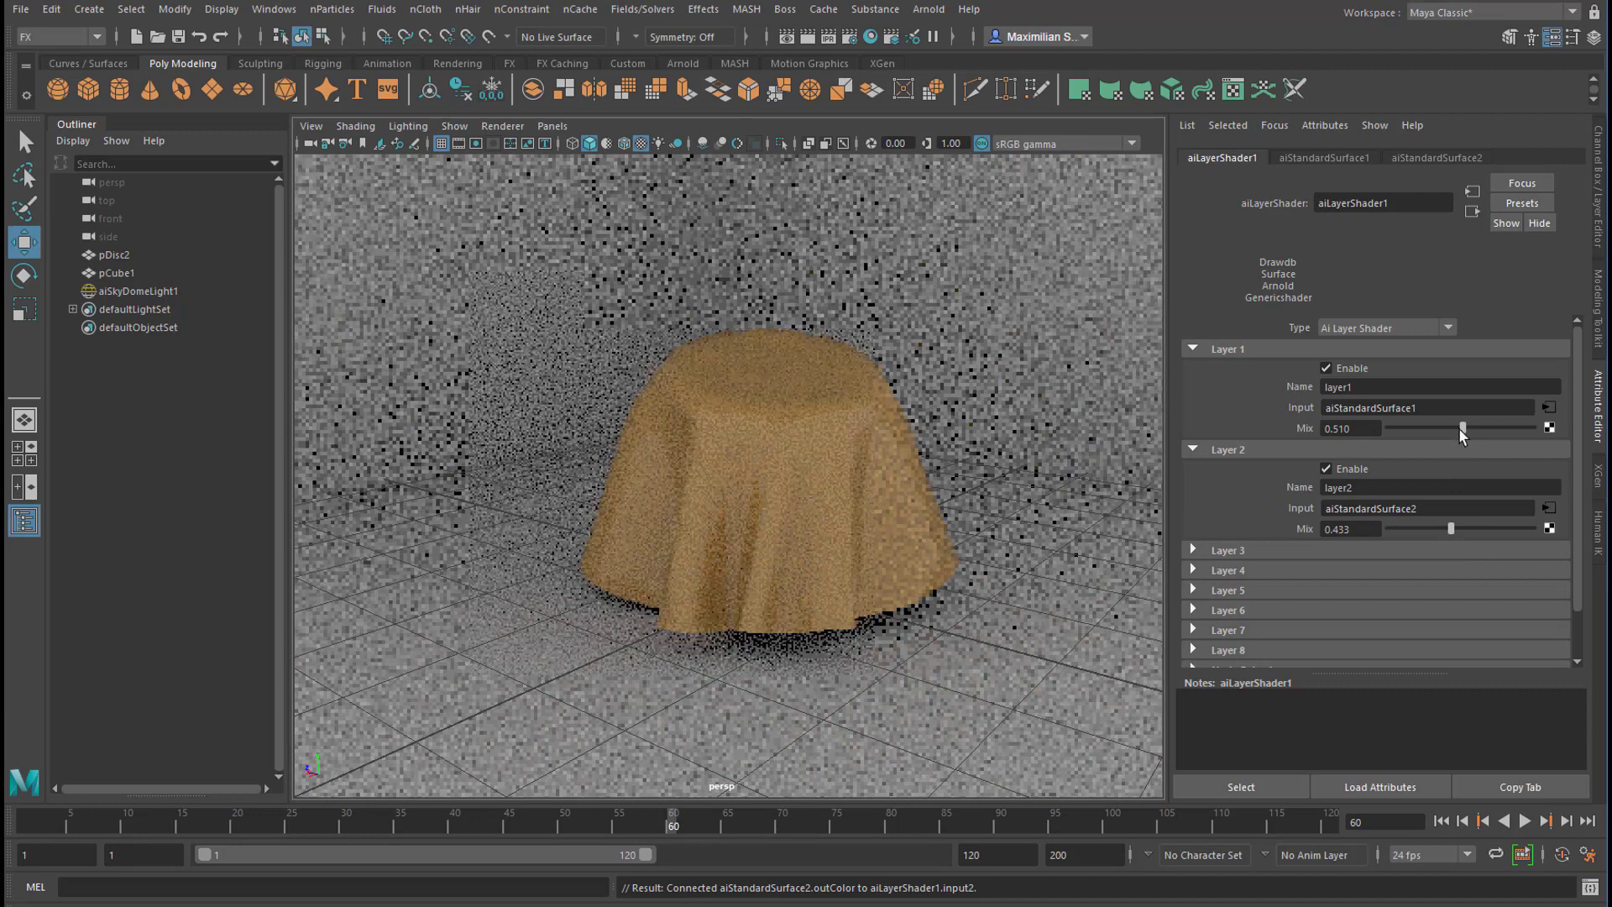
pyautogui.moveTo(1461, 427); pyautogui.dragTo(1511, 454)
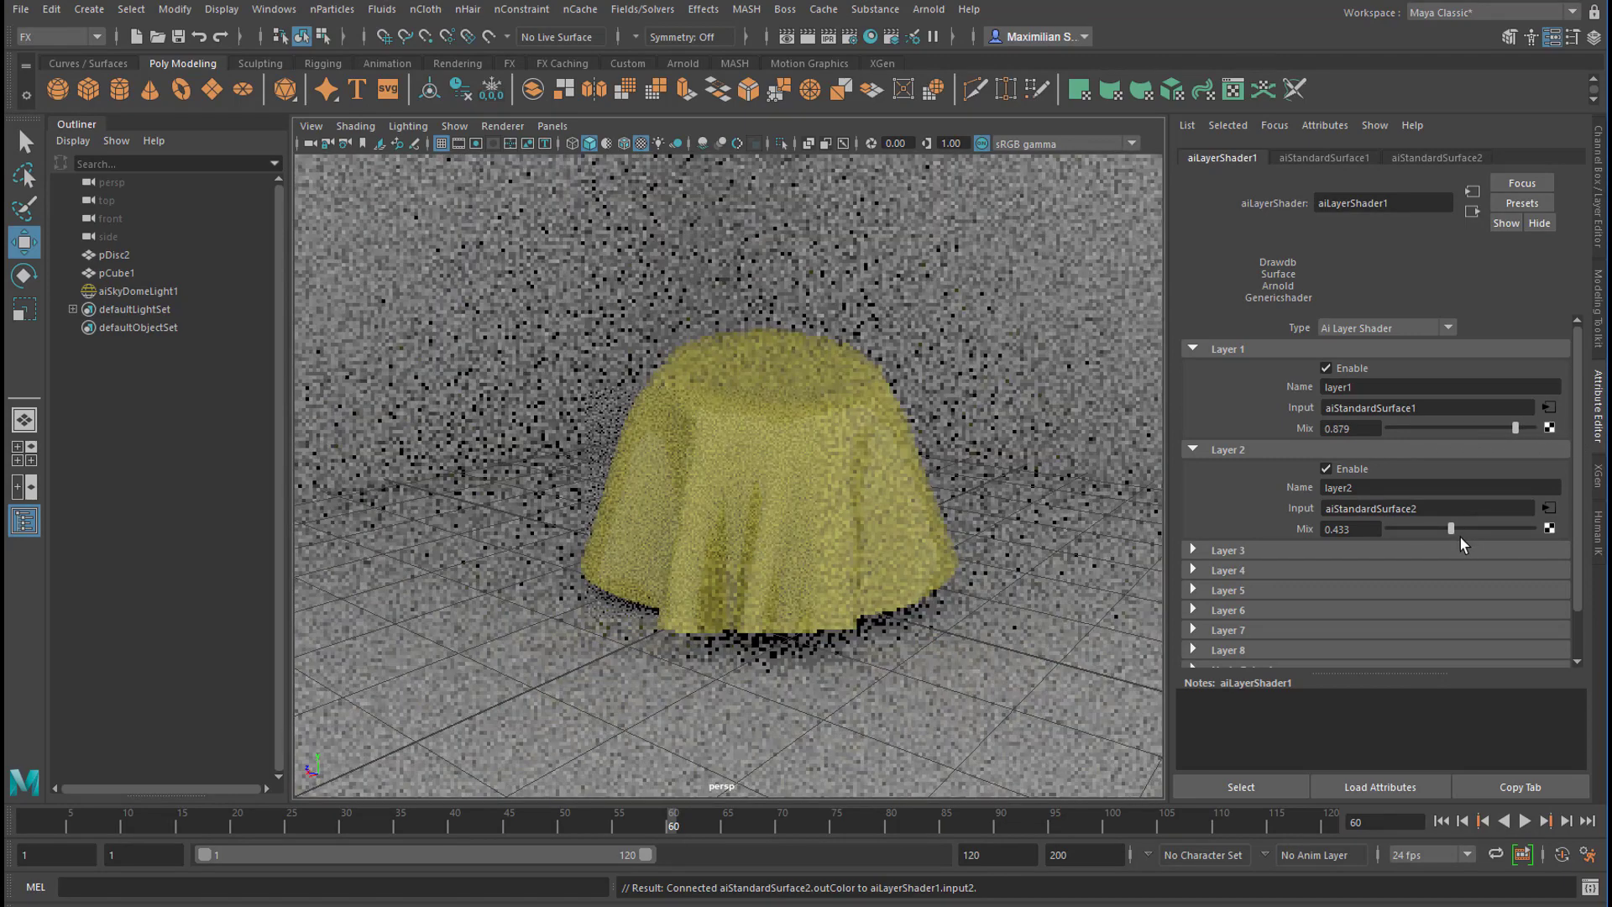
pyautogui.moveTo(1452, 529)
pyautogui.mouseDown()
pyautogui.moveTo(1528, 529)
pyautogui.moveTo(1348, 527)
pyautogui.moveTo(1428, 527)
pyautogui.mouseUp()
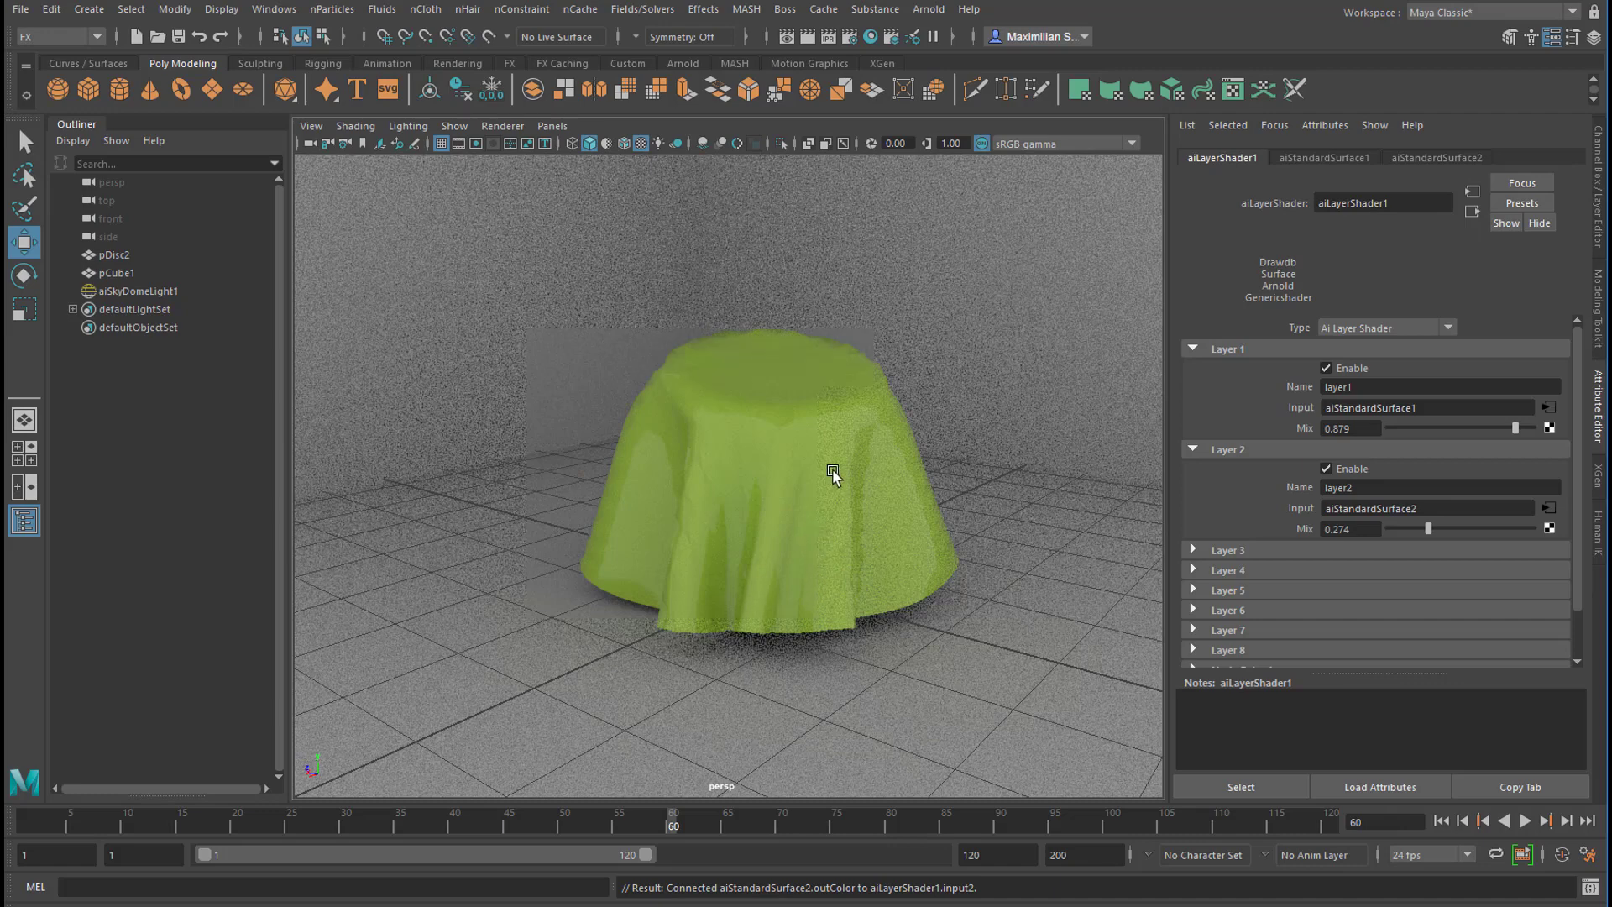
# Step: Reopen the Hypershade and create a file texture node in the empty area beyond the sky dome light node
pyautogui.click(870, 37)
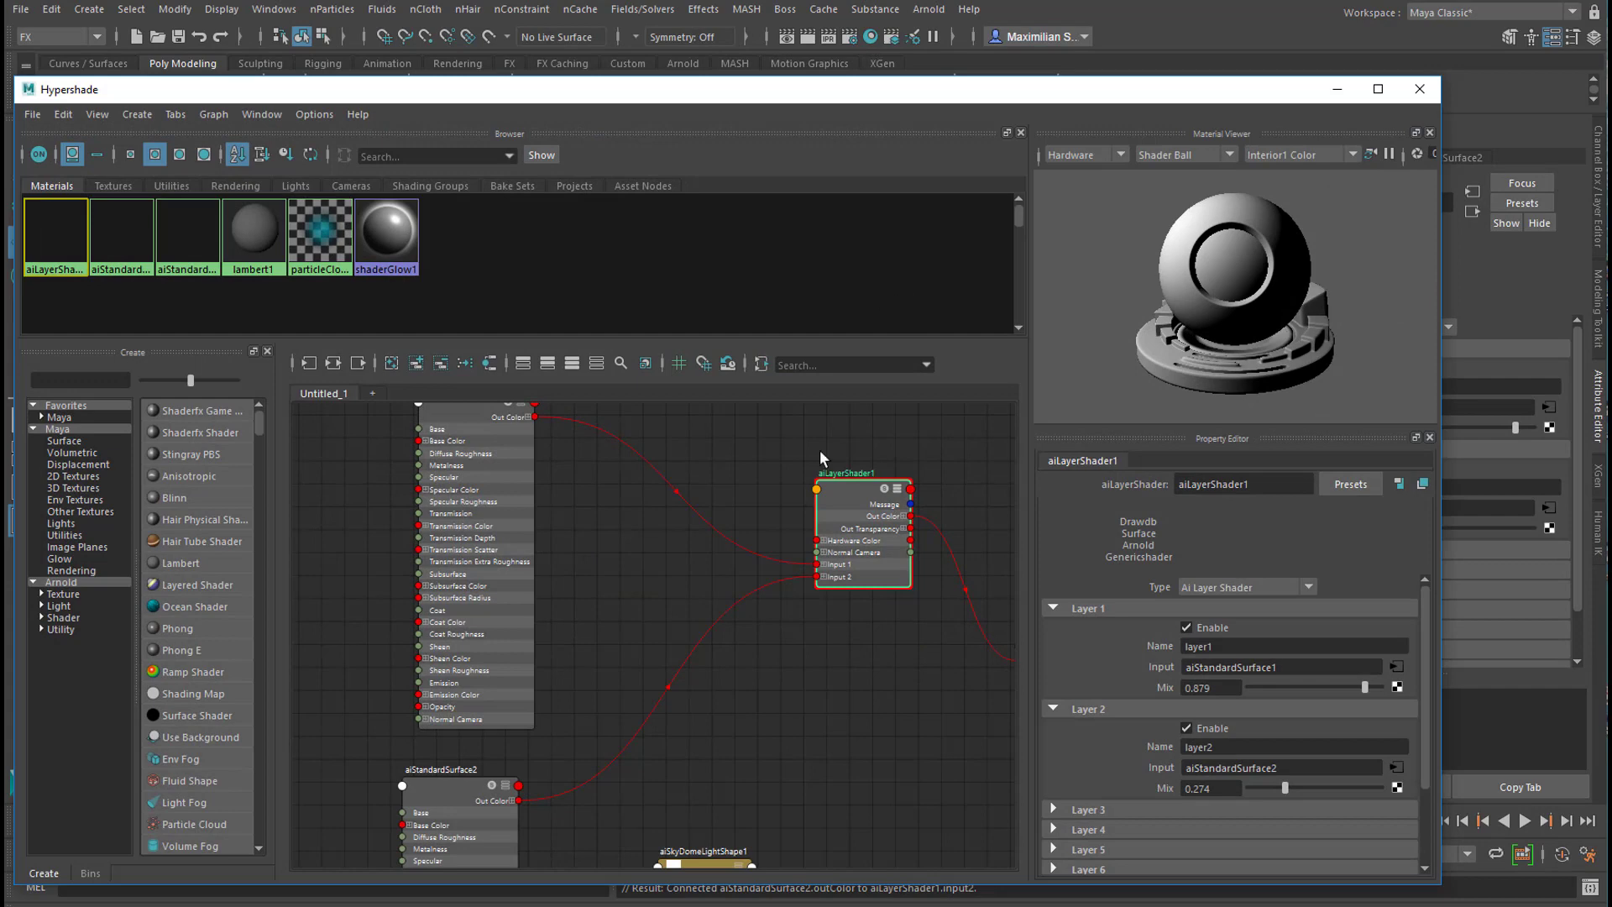
pyautogui.scroll(-3, 835, 666)
pyautogui.moveTo(842, 593); pyautogui.dragTo(697, 575, button='middle')
pyautogui.press('Tab')
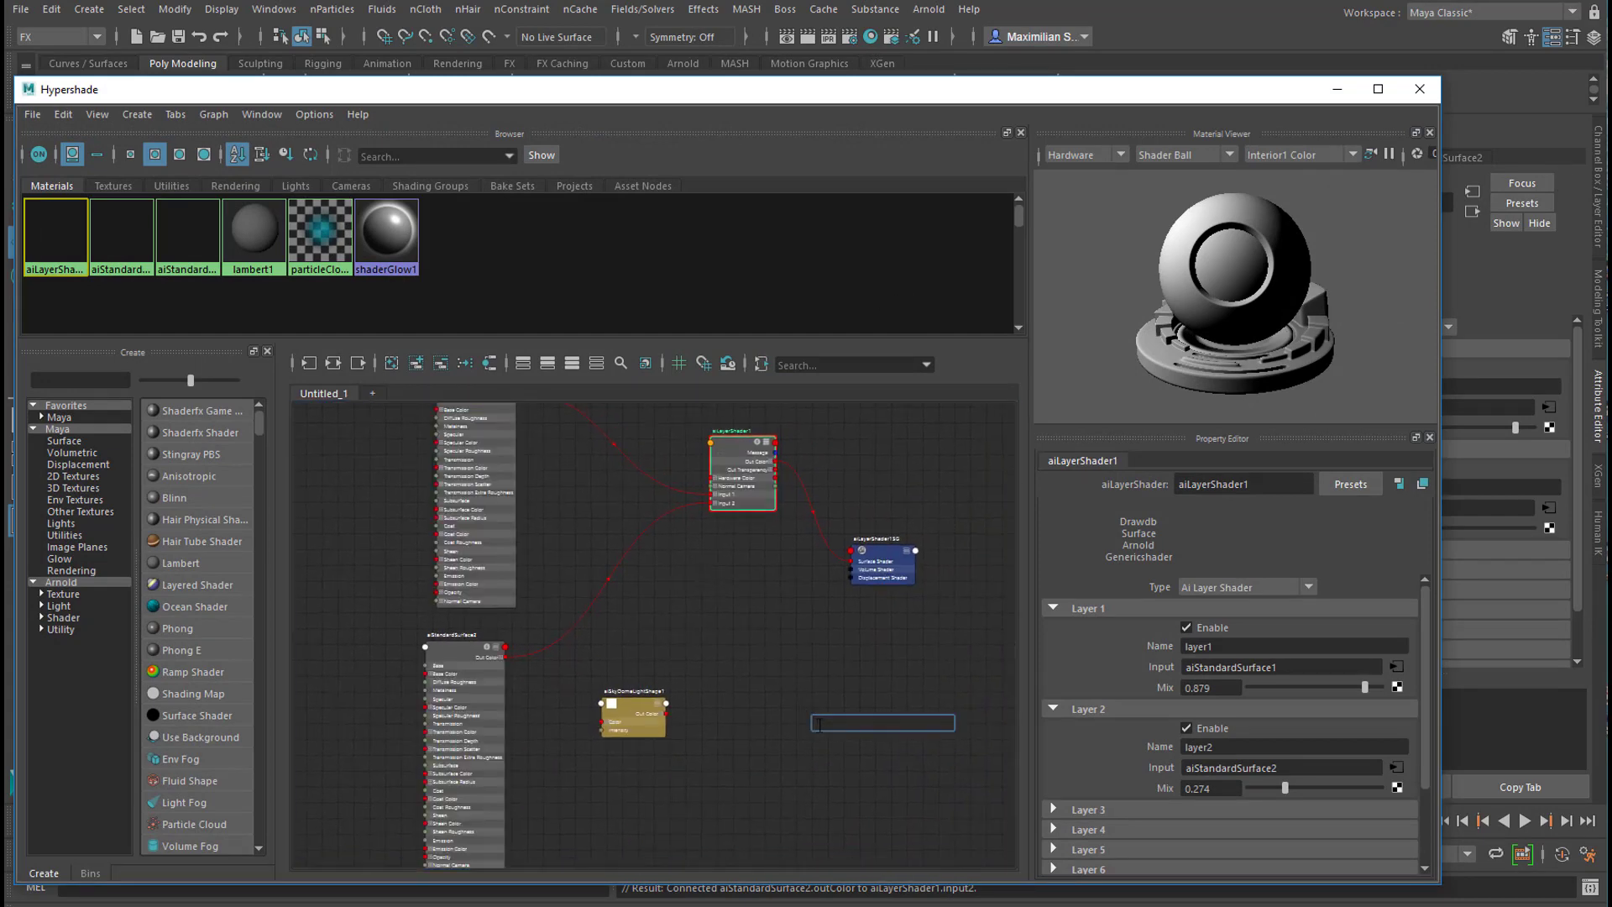
pyautogui.write('fil')
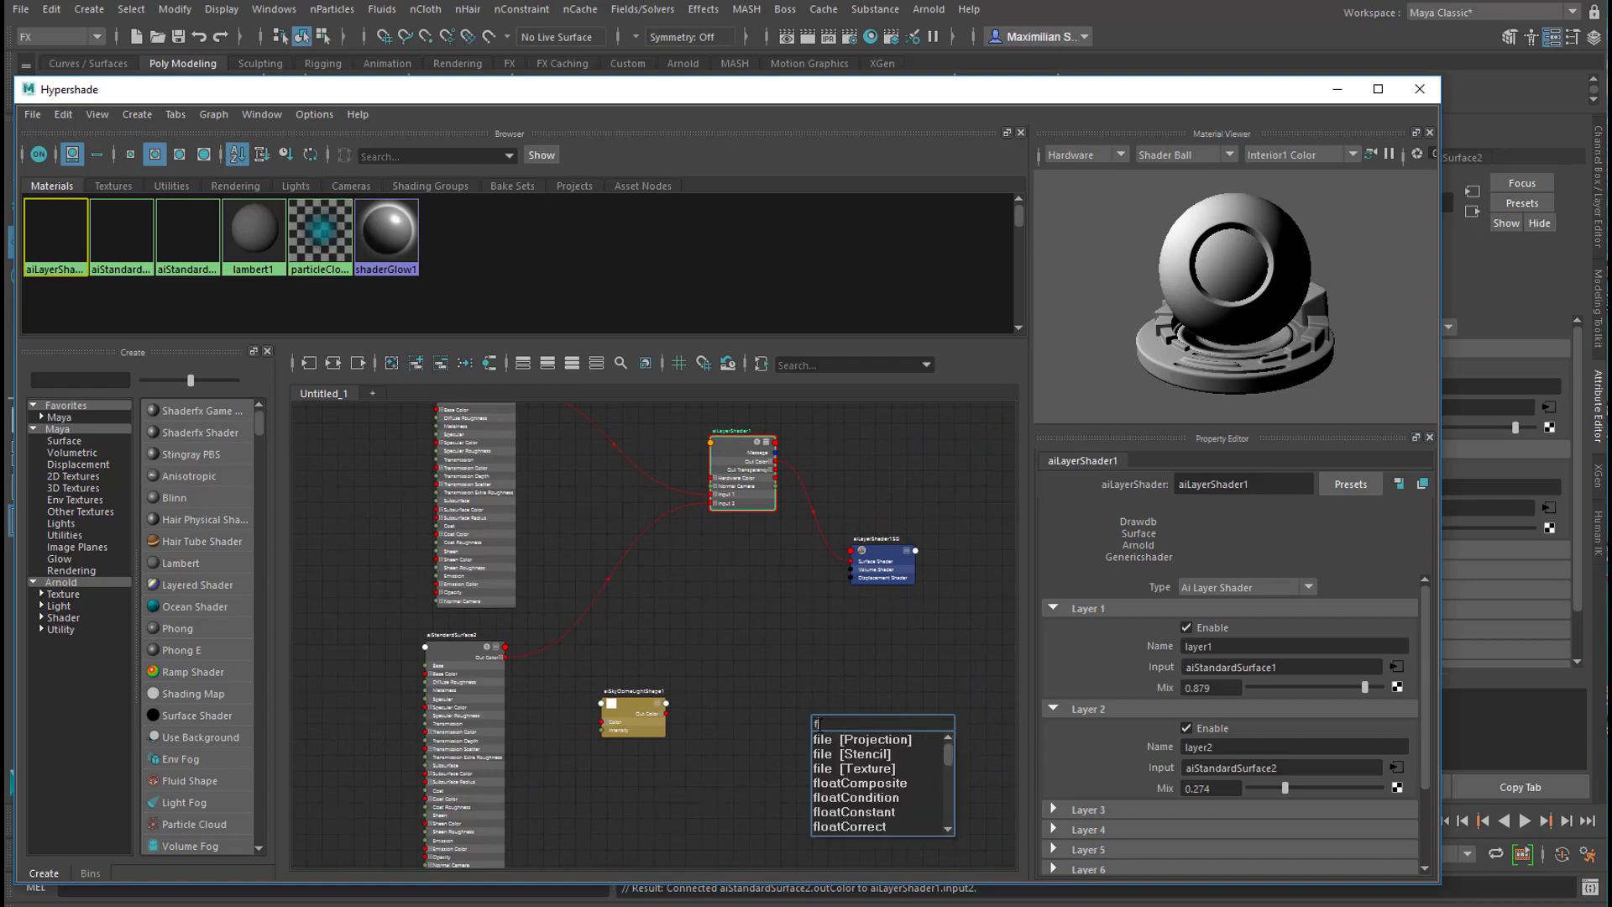
pyautogui.write('e')
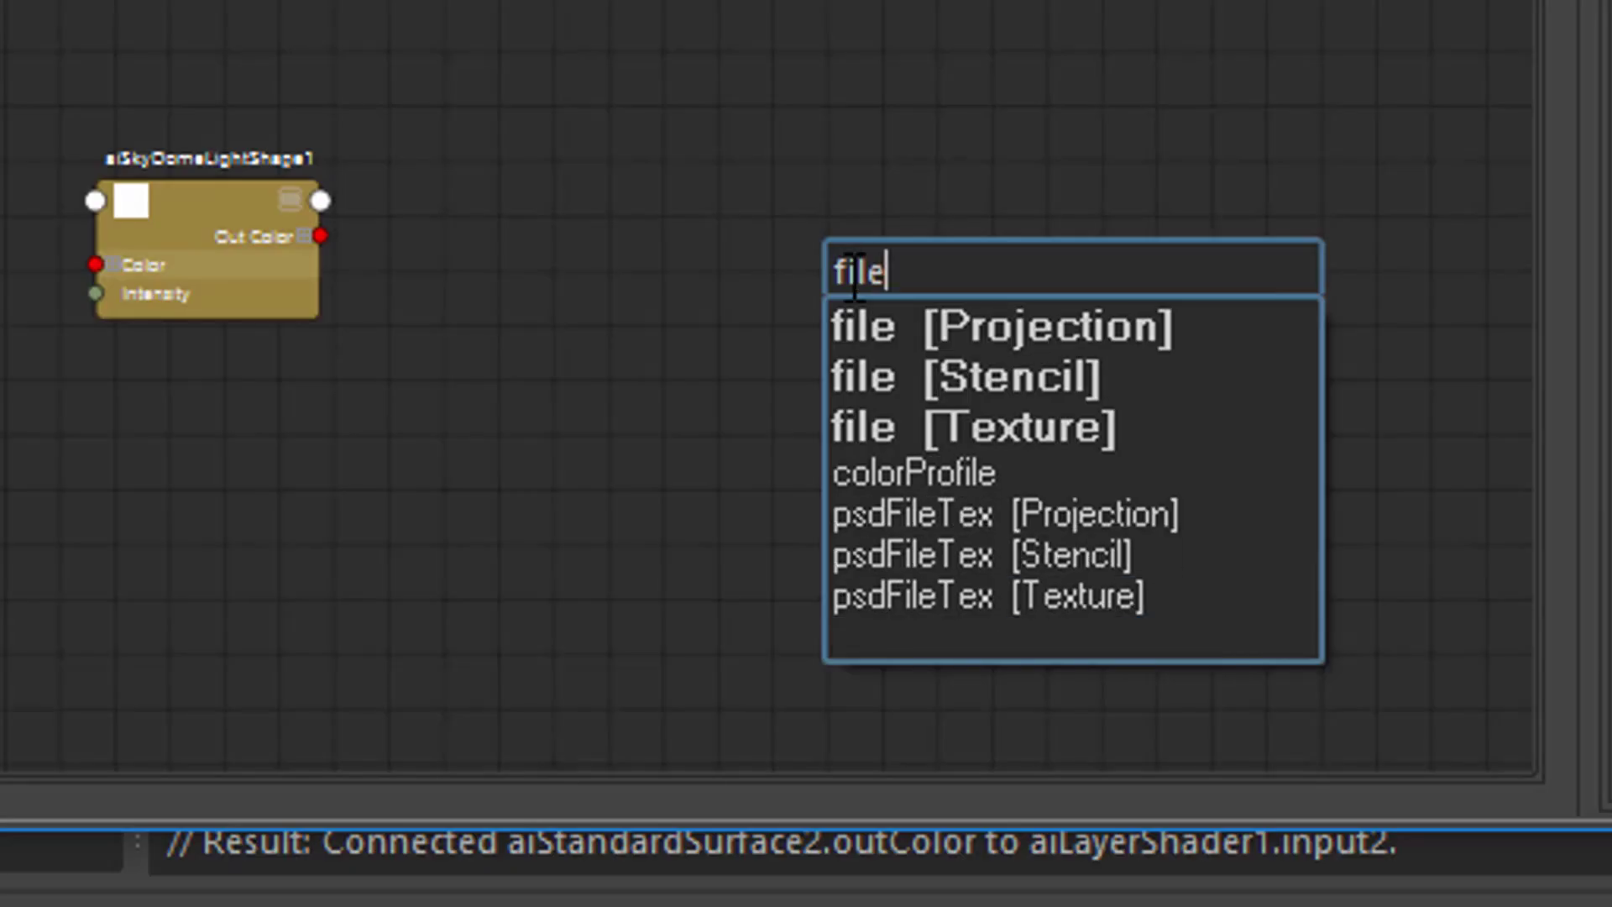
pyautogui.click(1021, 428)
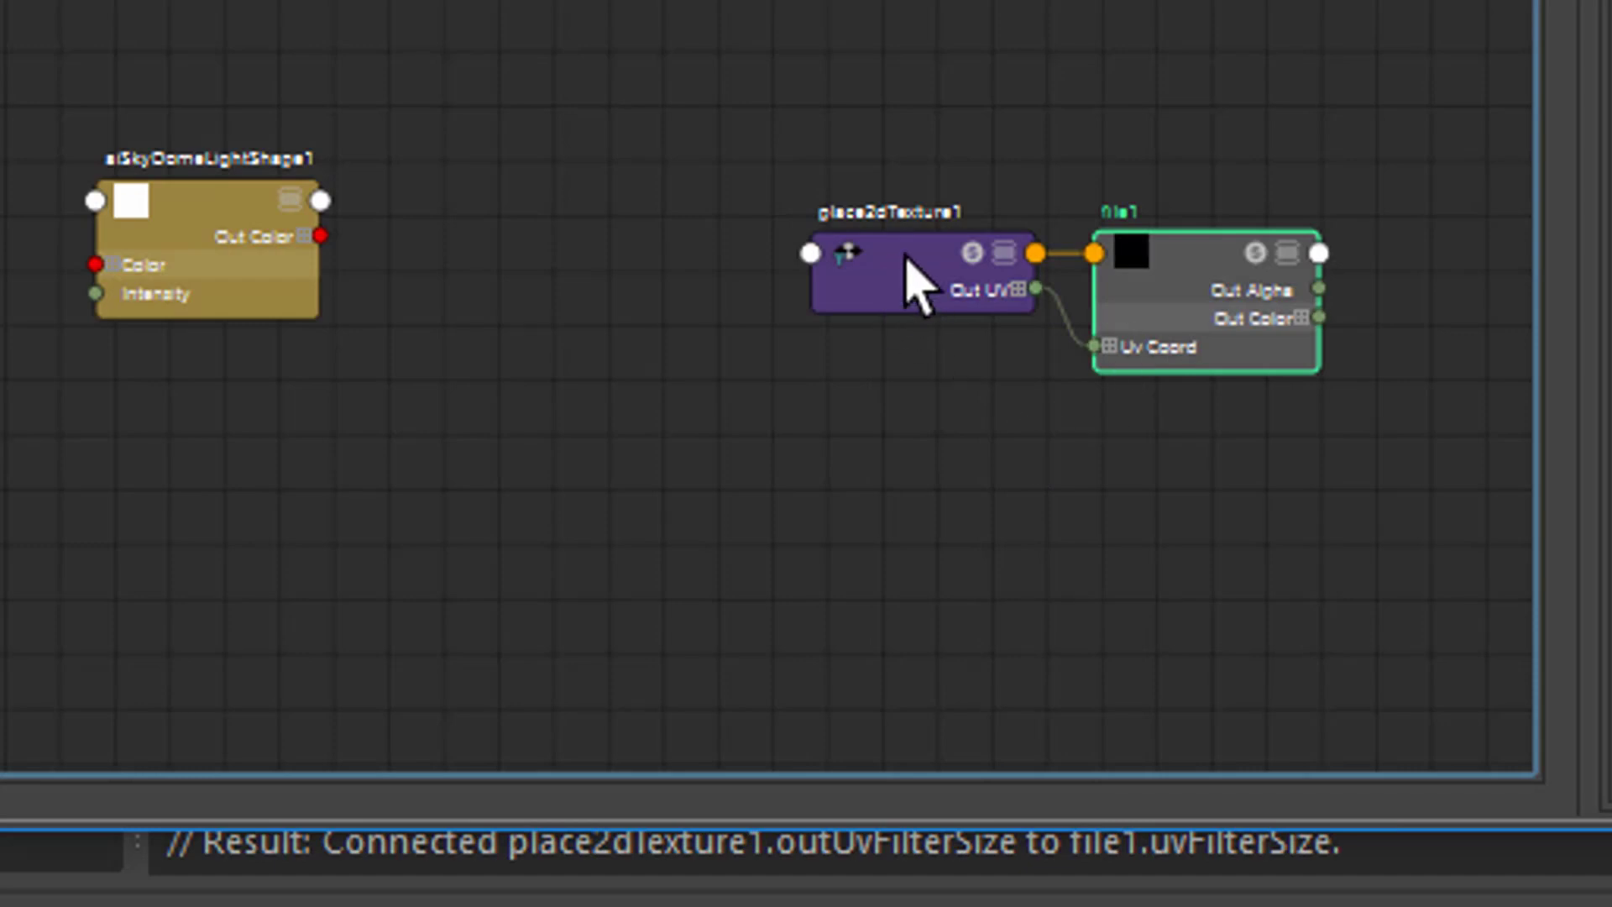
# Step: Move the place2dTexture1 node down and away from the file1 node so their connections are spread out
pyautogui.moveTo(917, 280); pyautogui.dragTo(739, 407)
pyautogui.scroll(2, 689, 369)
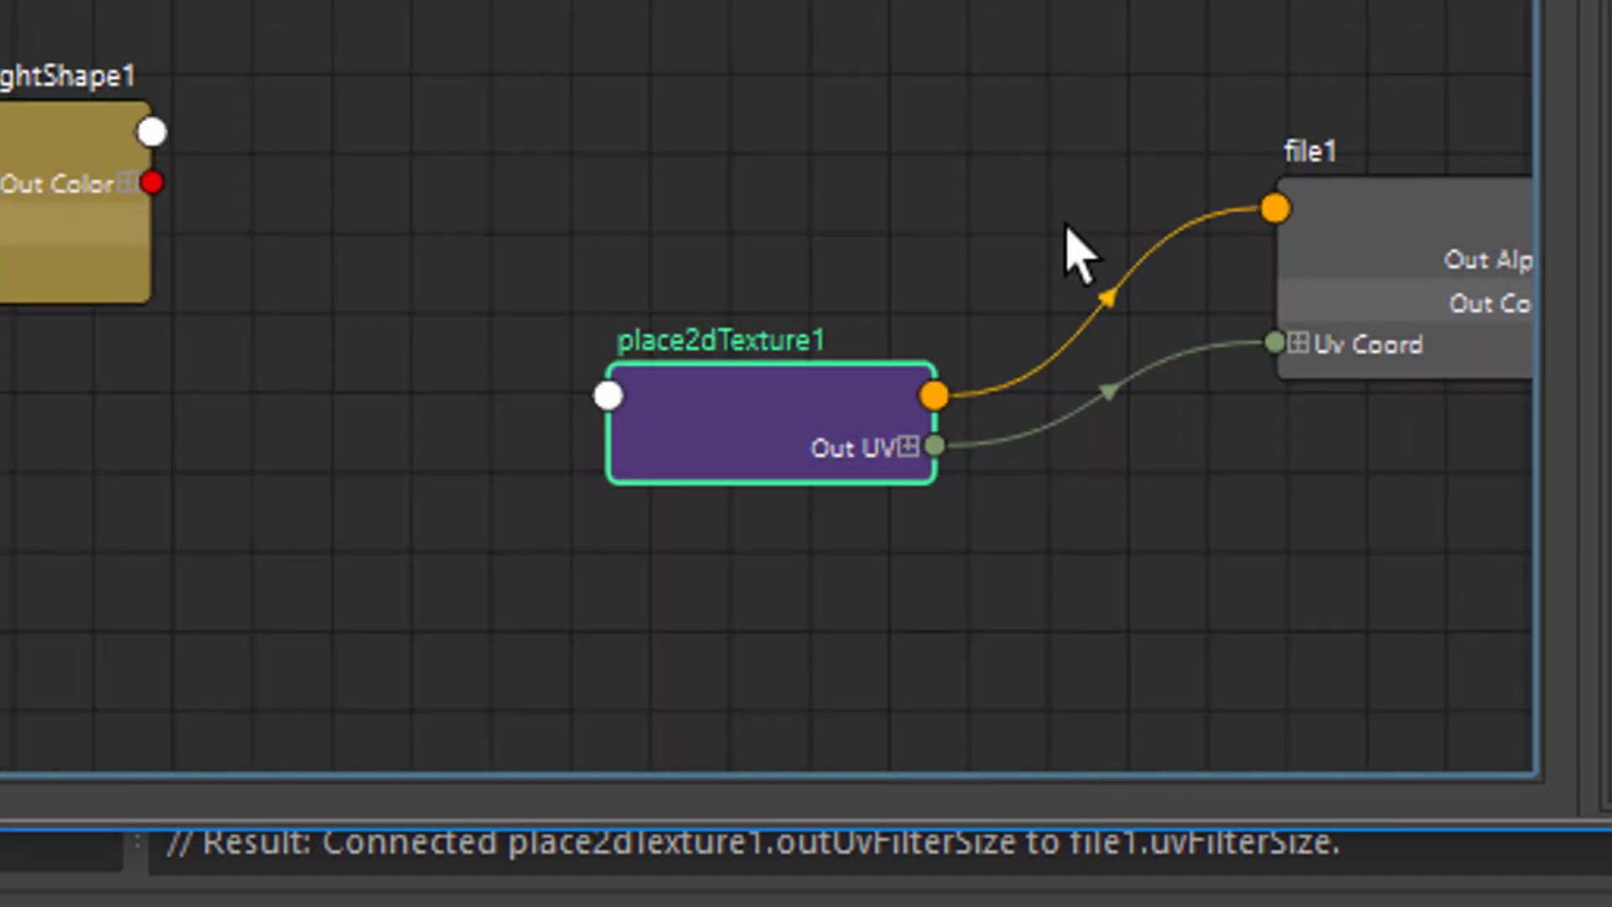
pyautogui.scroll(-2, 1069, 168)
pyautogui.moveTo(1069, 169); pyautogui.dragTo(745, 29, button='middle')
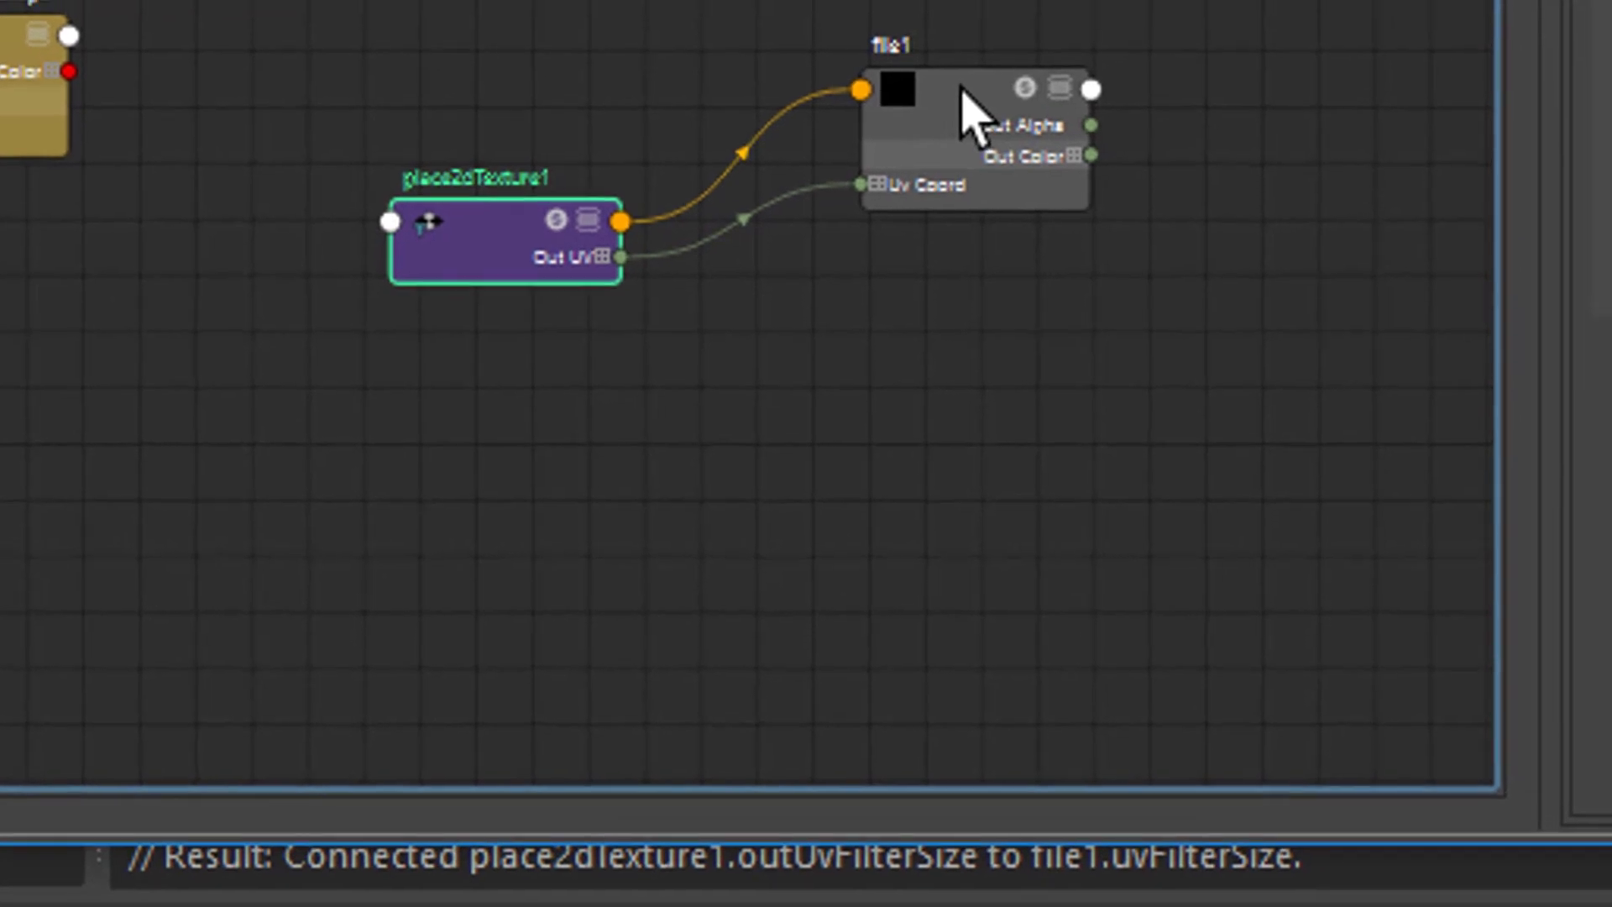
# Step: Select the file1 node and open the Content Browser
pyautogui.click(995, 113)
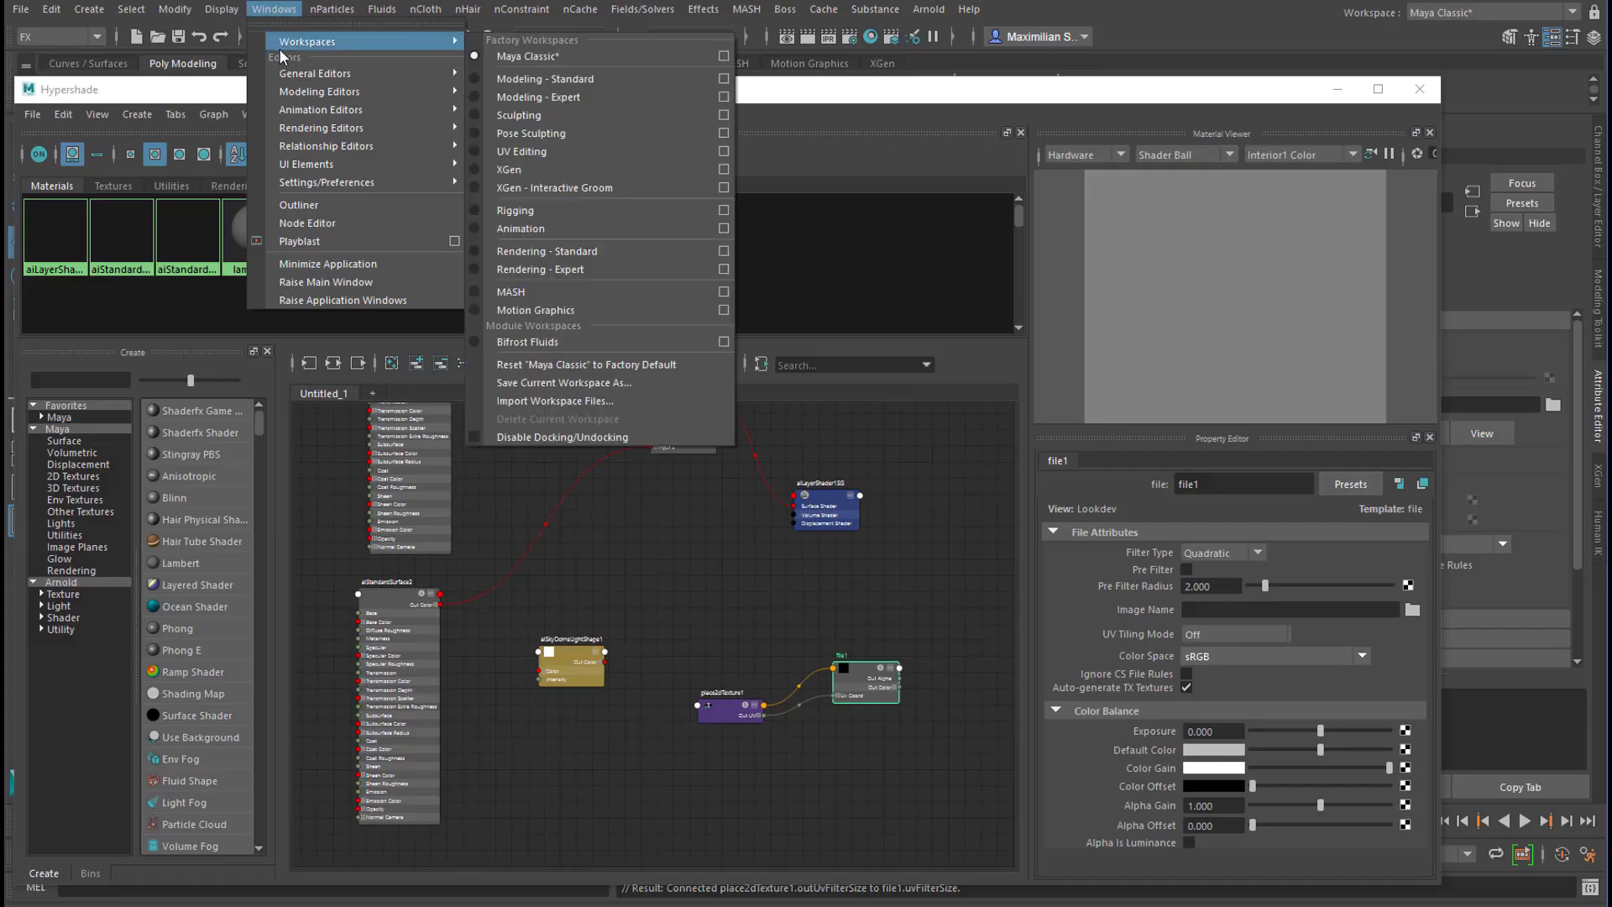
pyautogui.moveTo(315, 73)
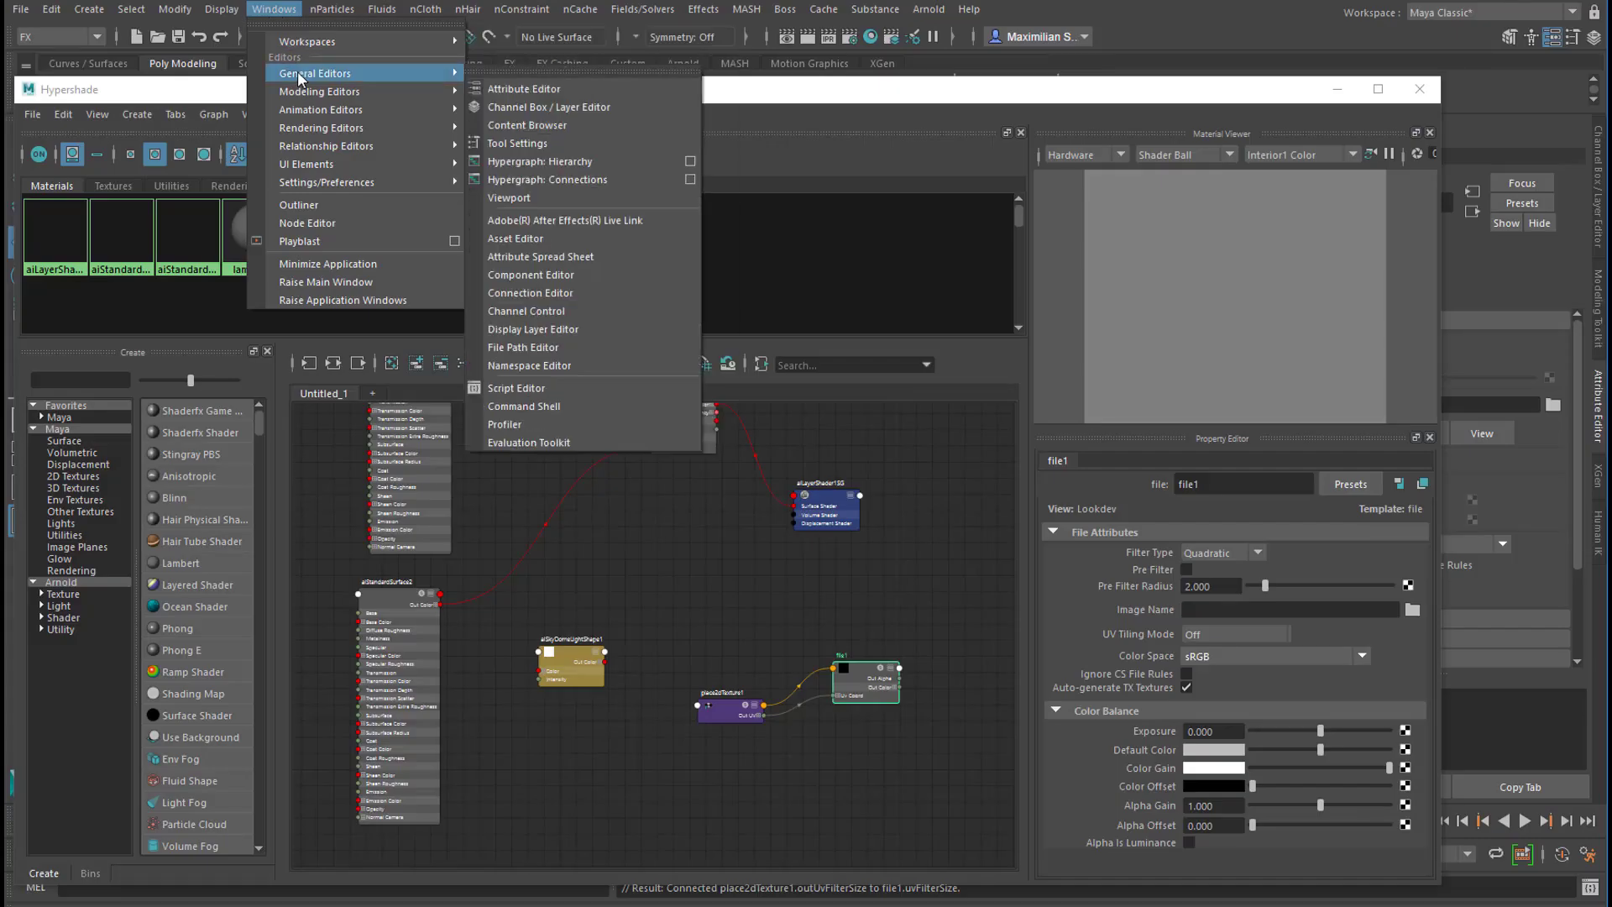
pyautogui.click(527, 125)
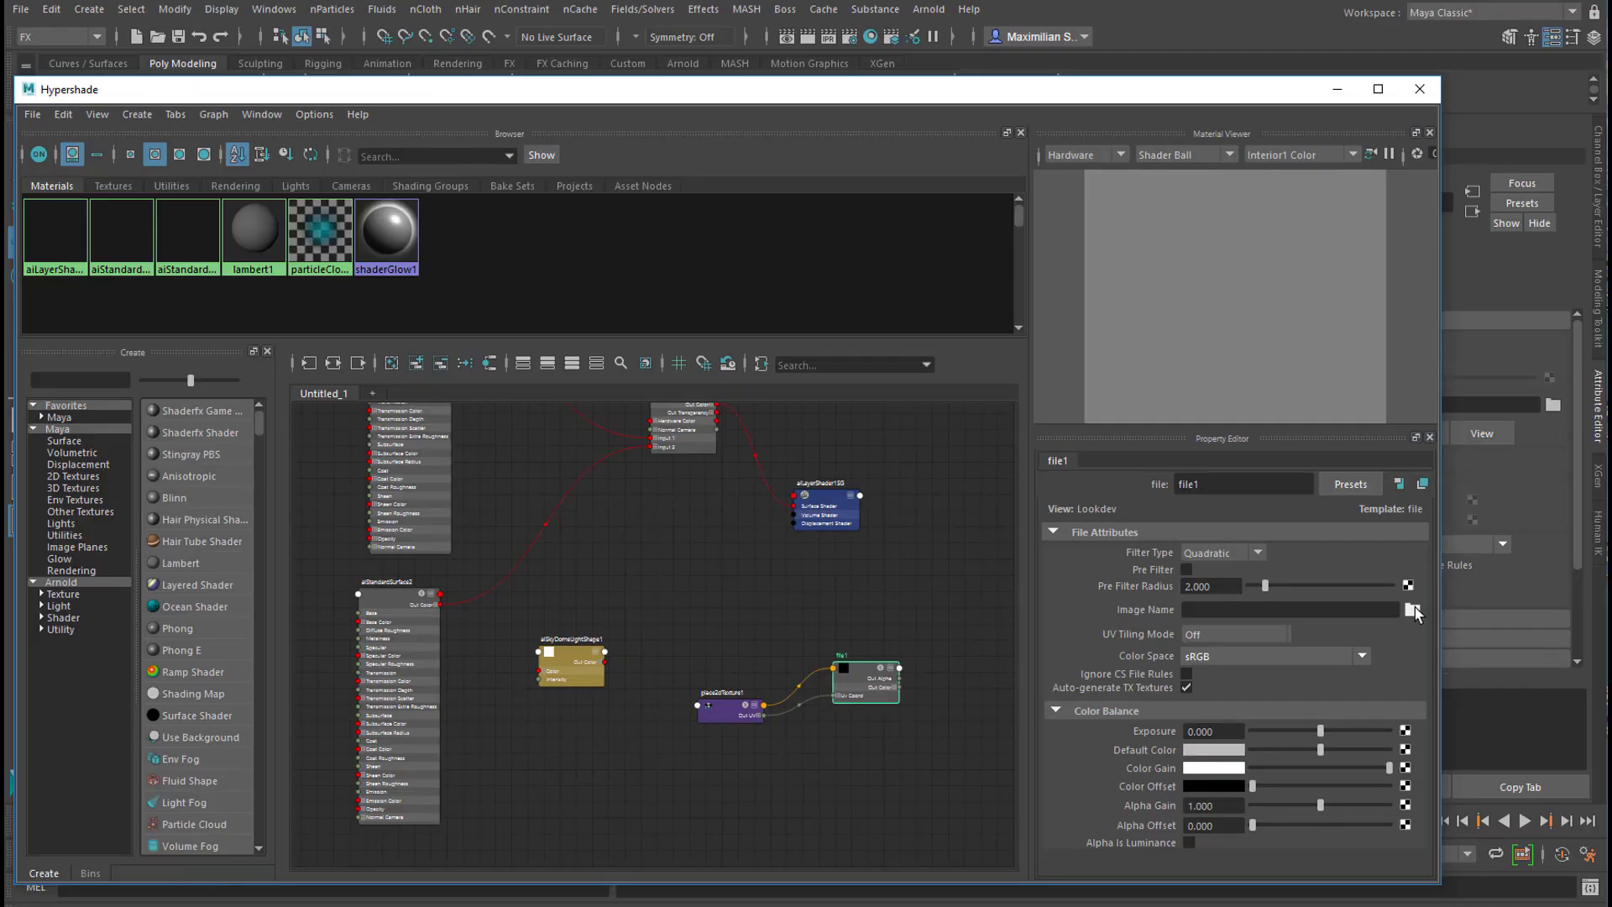
# Step: Preview the images in the BW stamp folder and load bw_leafVein.tif as the image of file1
pyautogui.click(1412, 610)
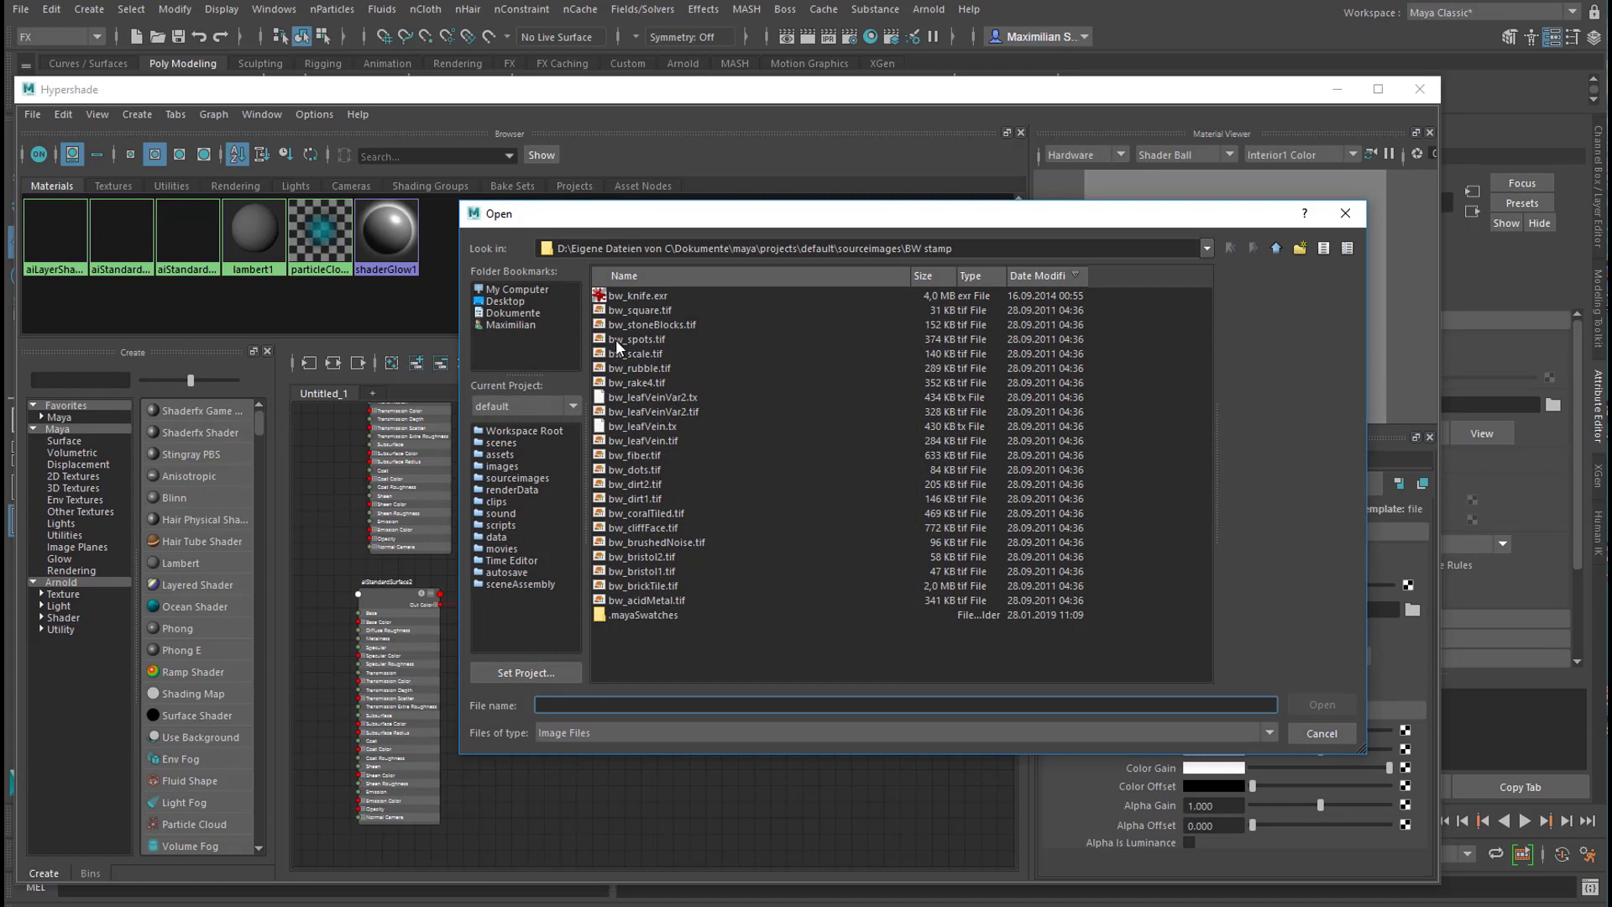
pyautogui.click(604, 310)
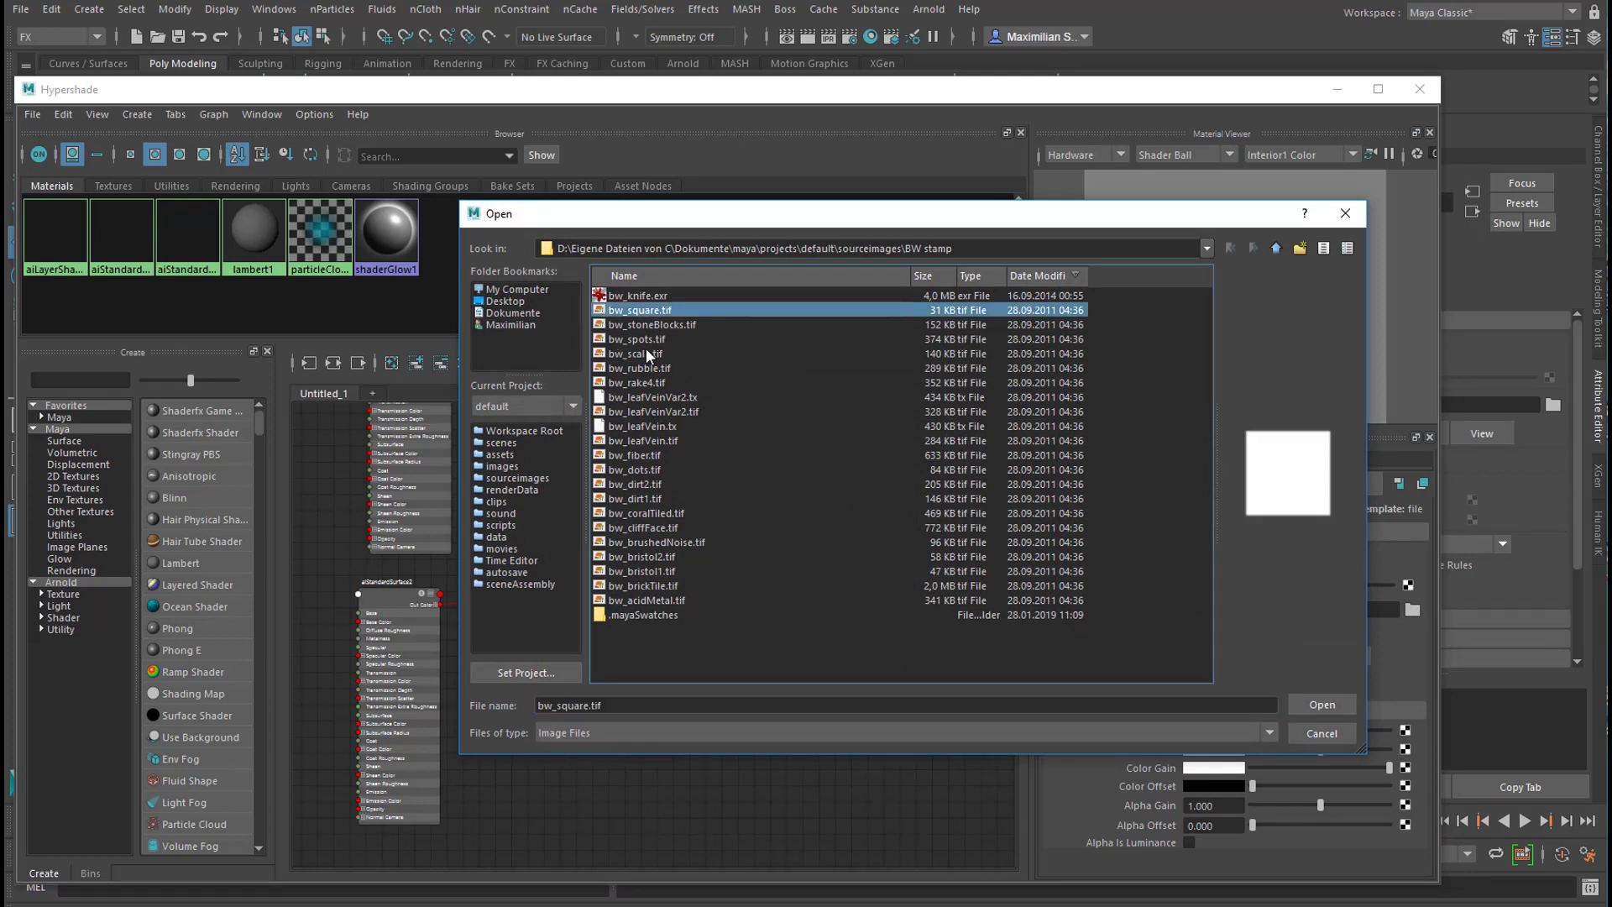
pyautogui.click(618, 325)
pyautogui.click(628, 339)
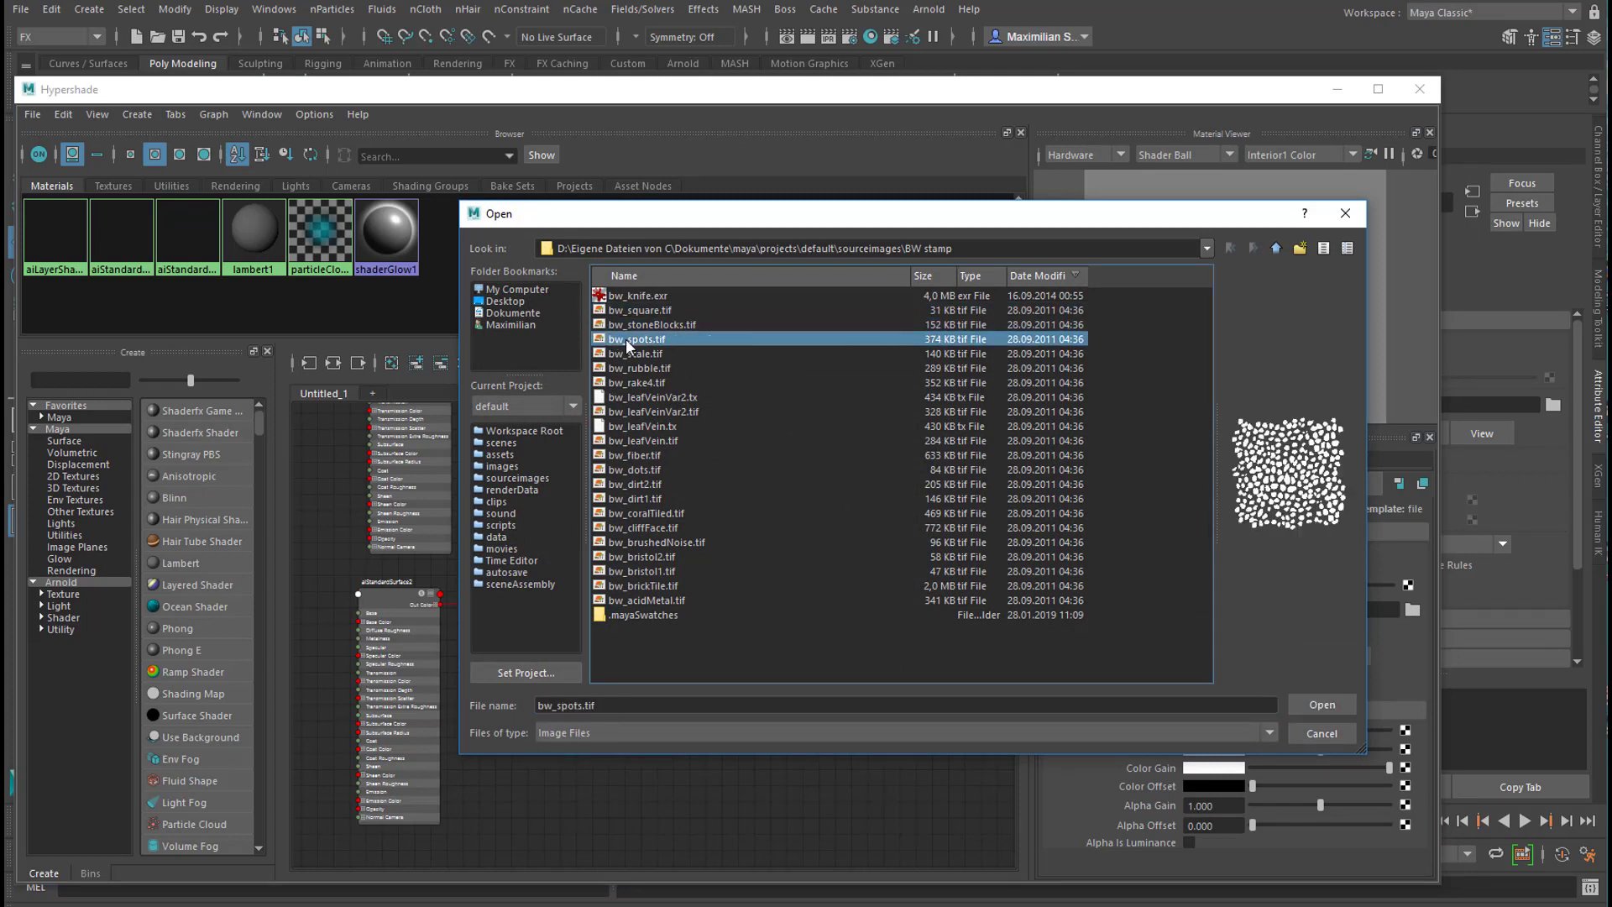
pyautogui.click(630, 368)
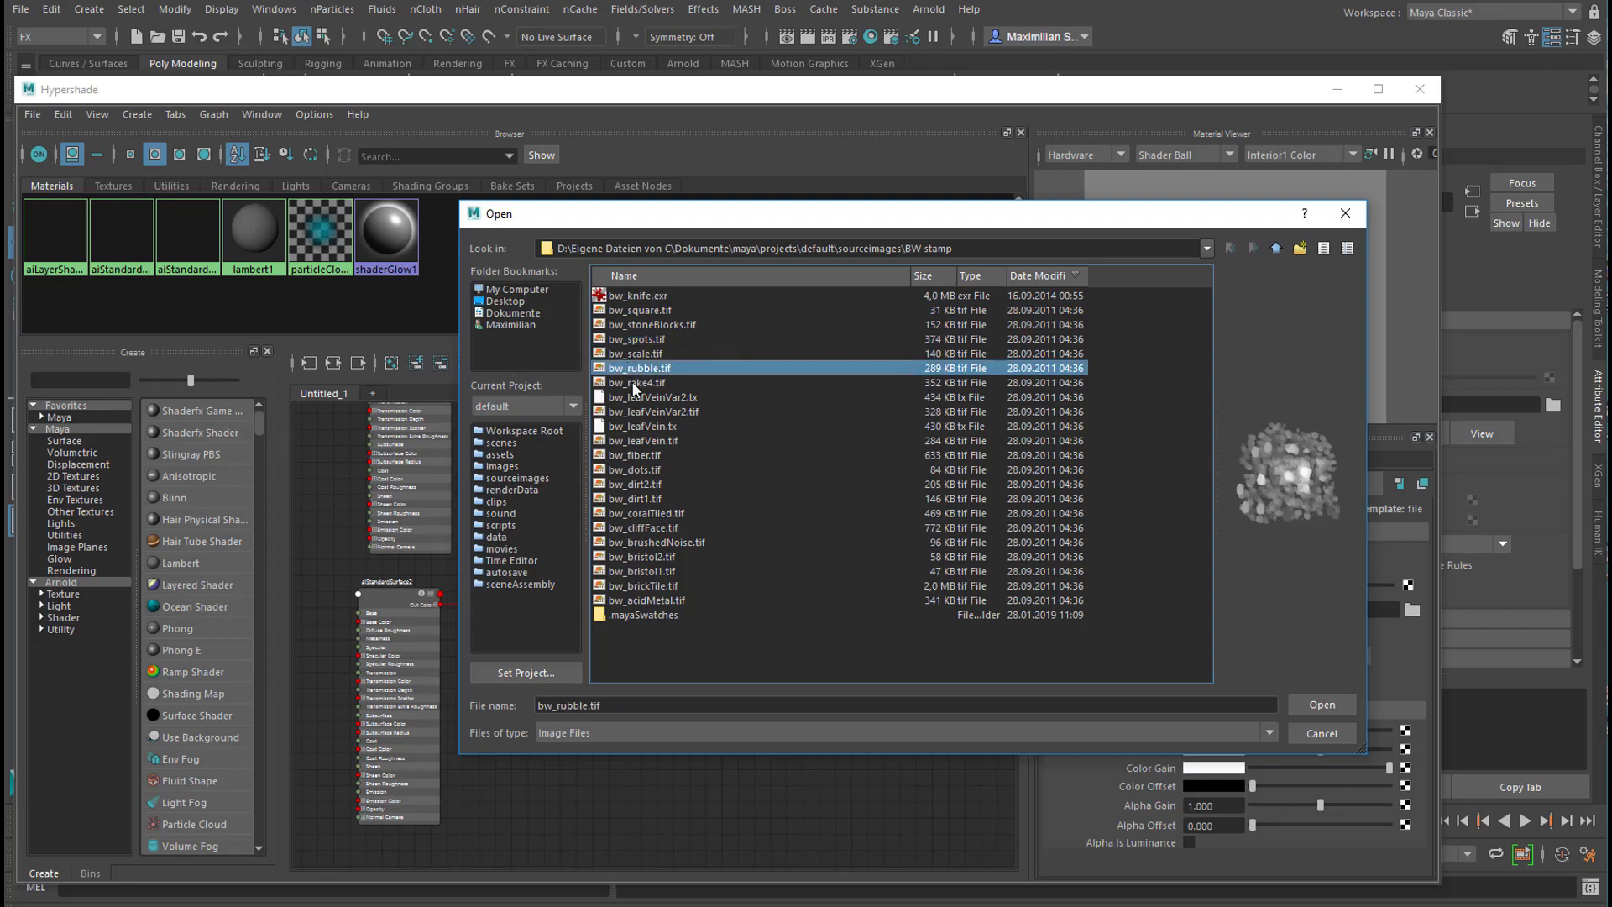
pyautogui.click(634, 384)
pyautogui.click(644, 402)
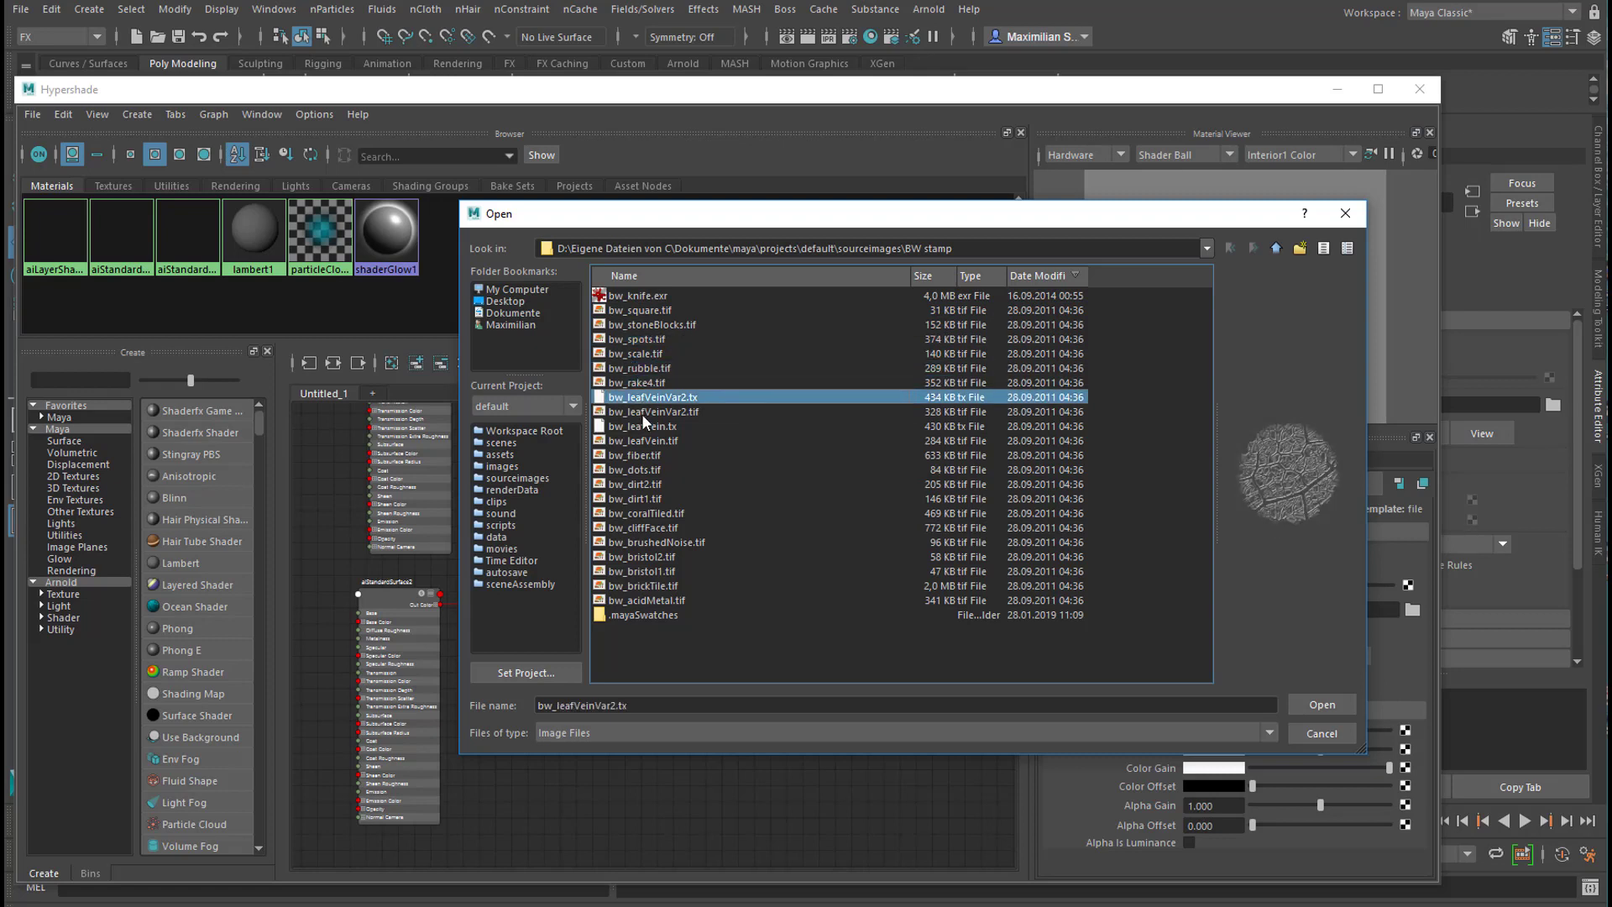
pyautogui.click(643, 413)
pyautogui.click(651, 441)
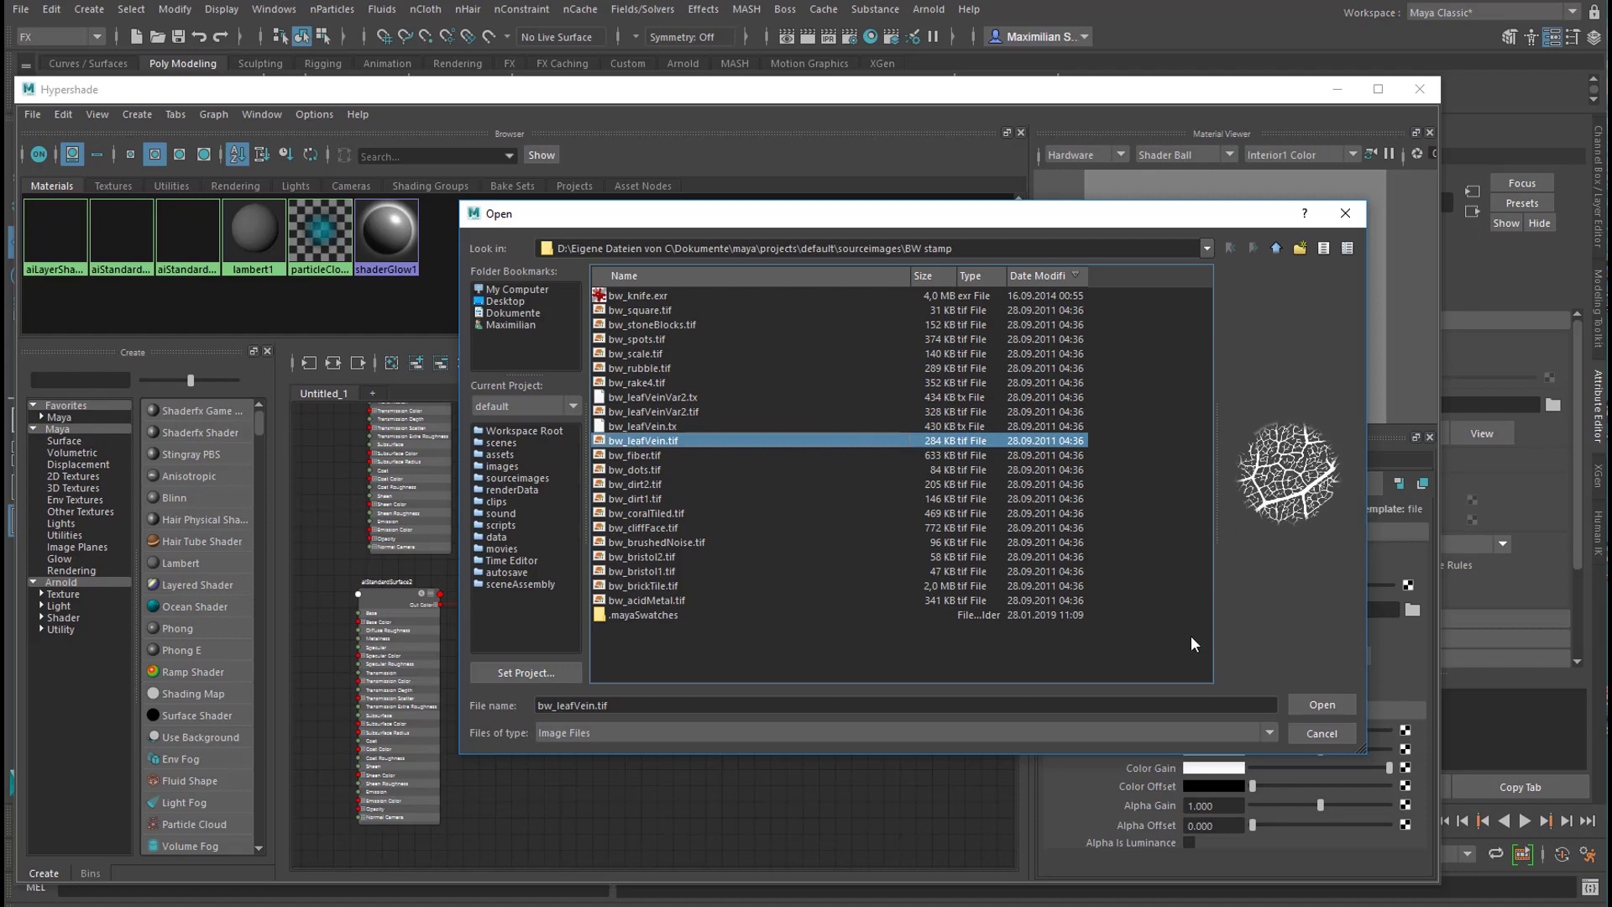
pyautogui.click(1346, 712)
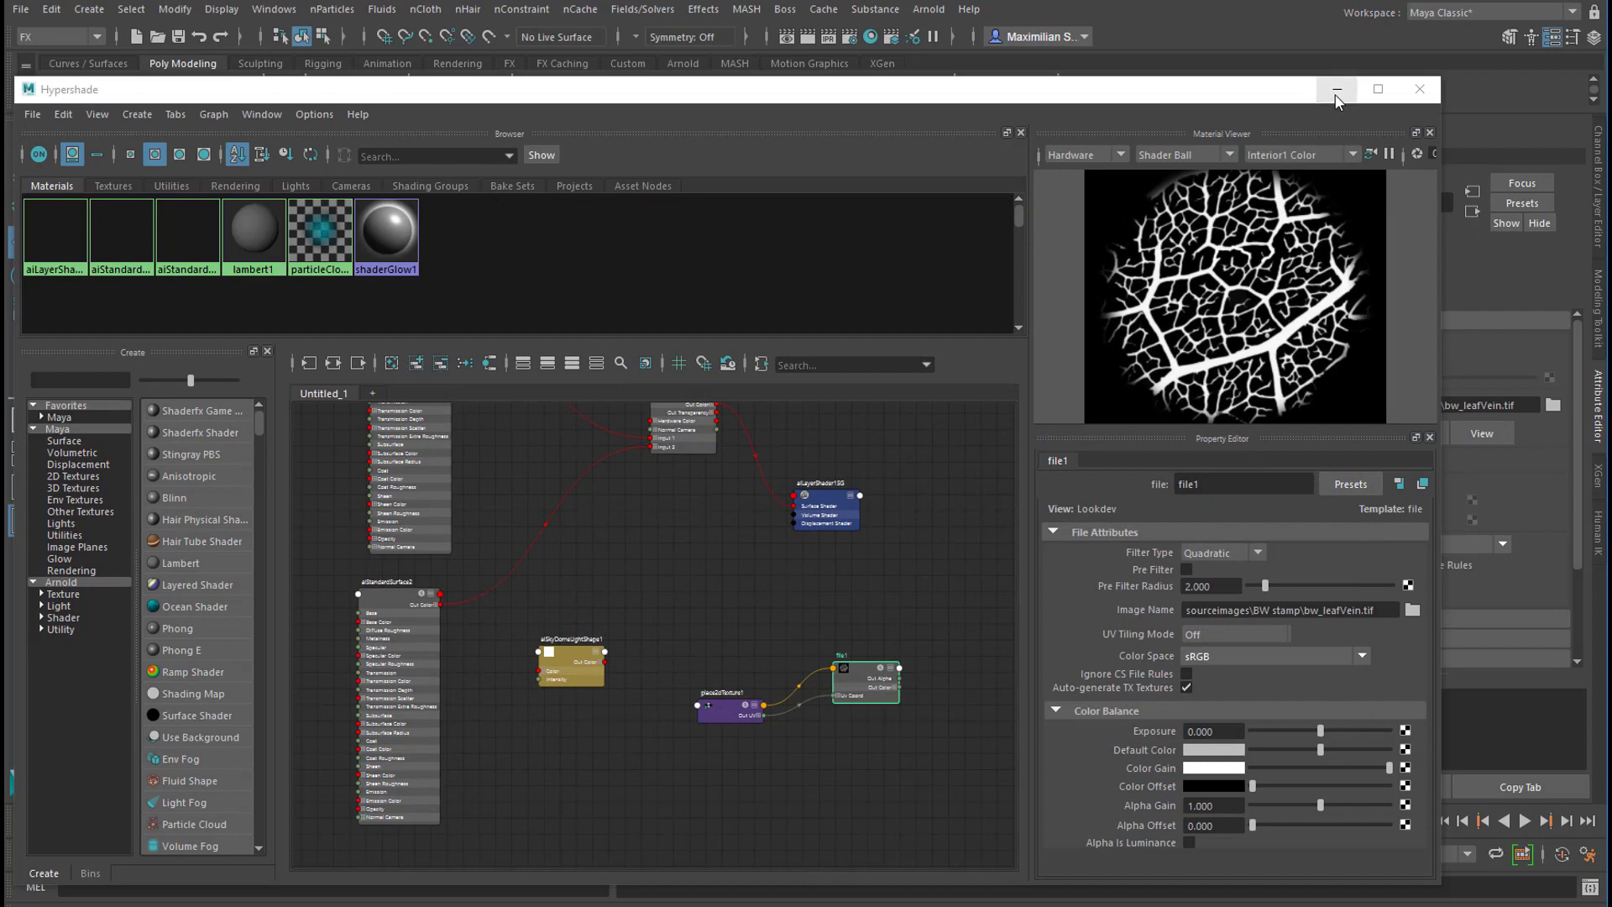
# Step: Check the cloth in the viewport, reopen the Hypershade and examine the separate Out Color channels of the file1 node
pyautogui.click(1337, 89)
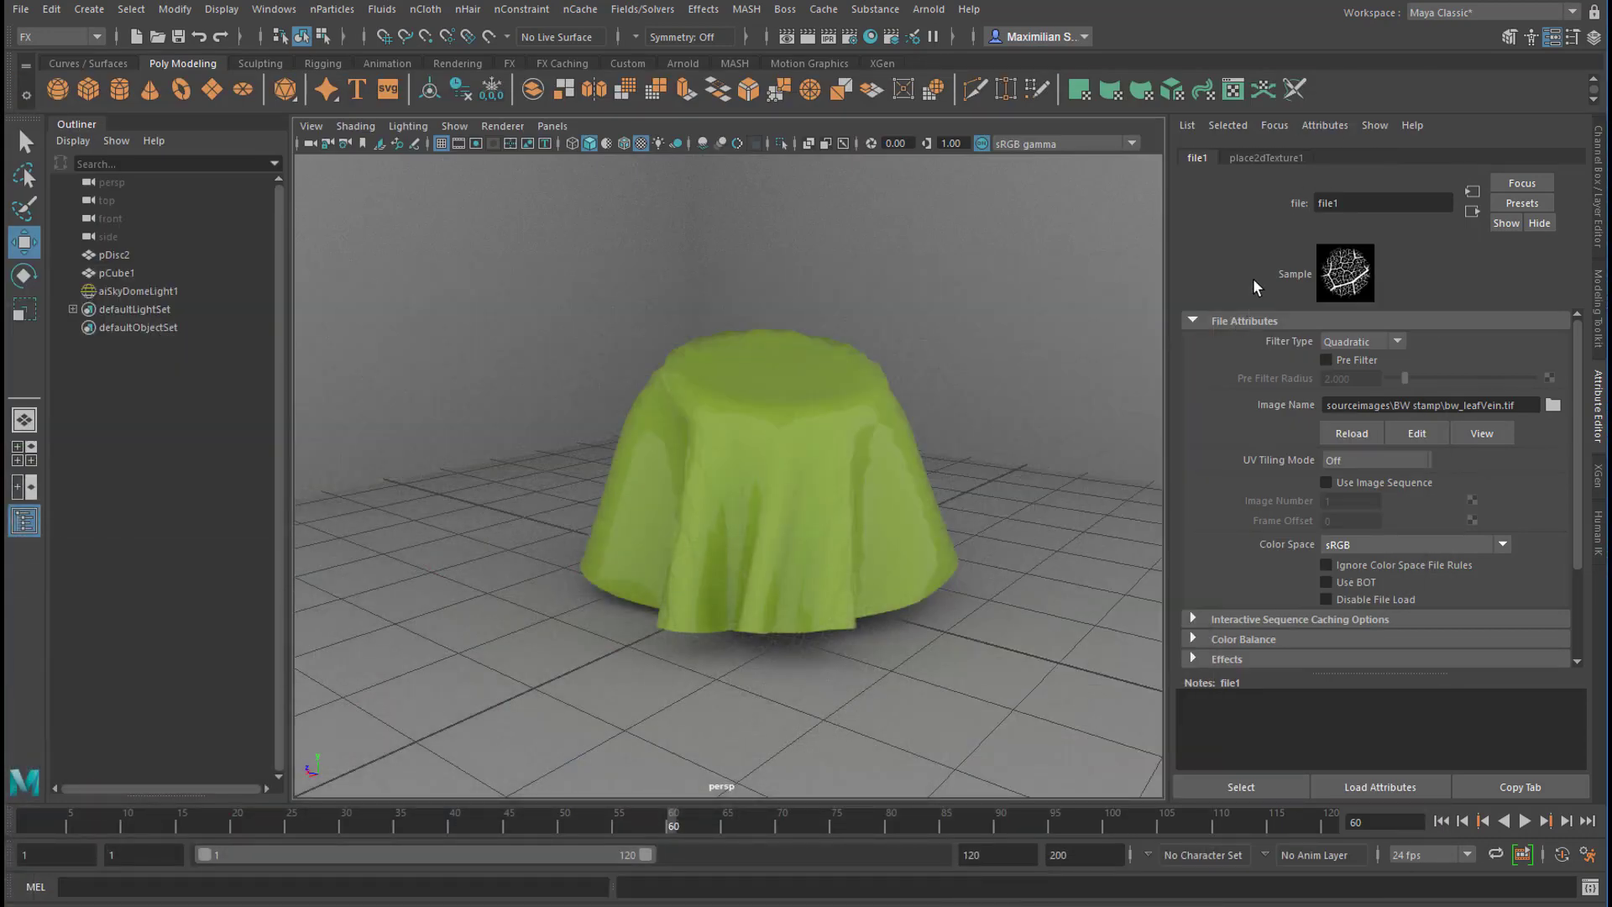
pyautogui.click(871, 38)
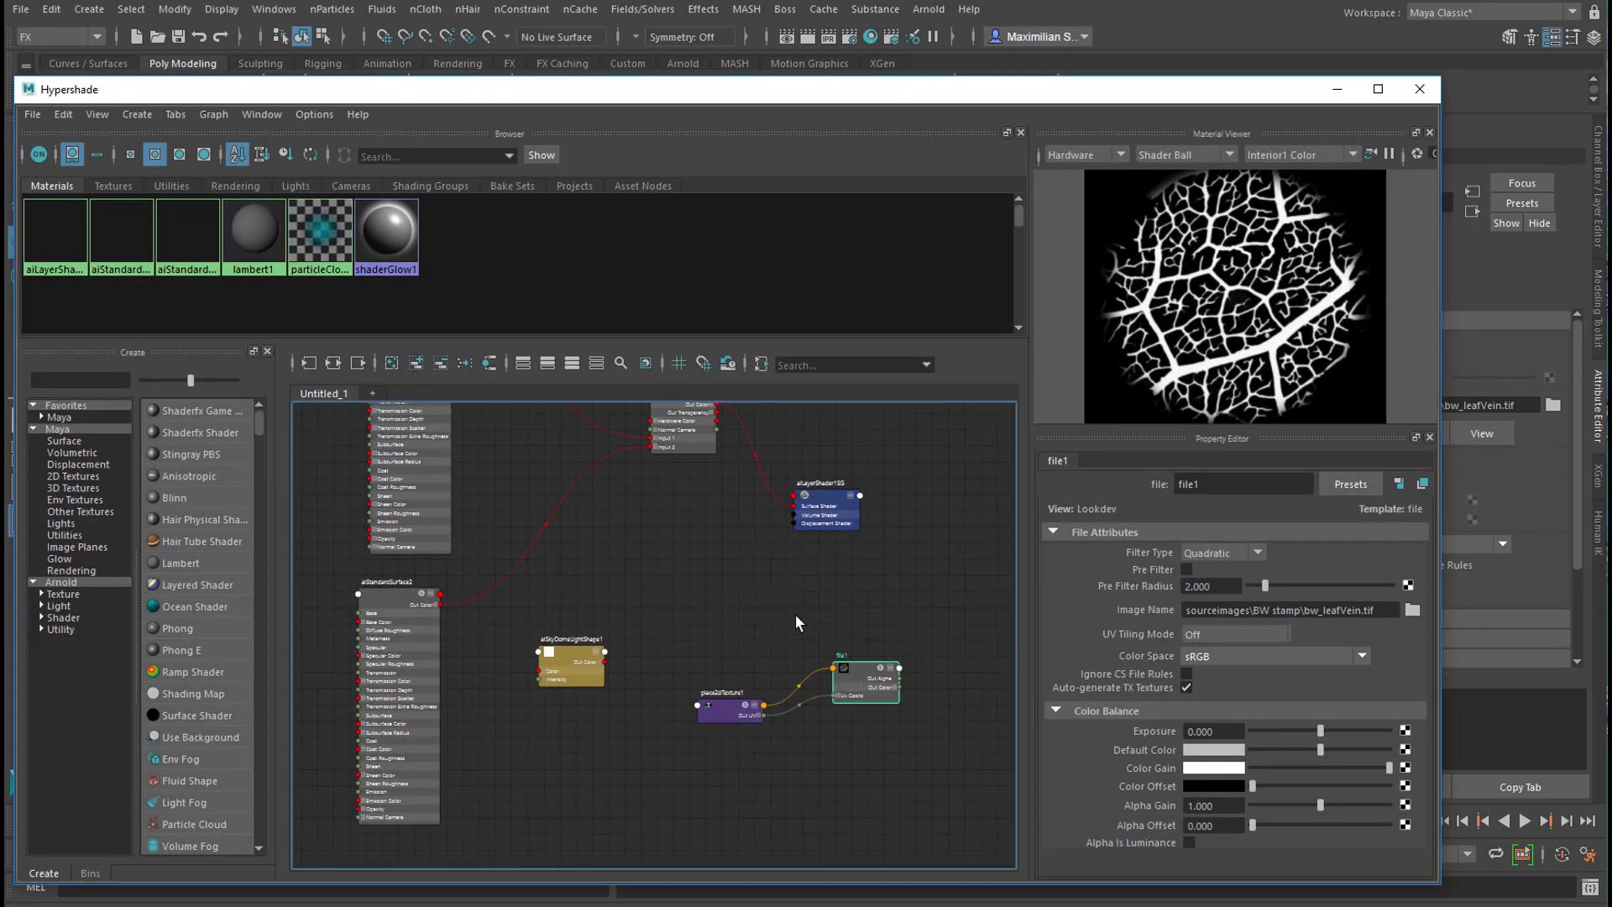
pyautogui.scroll(5, 833, 626)
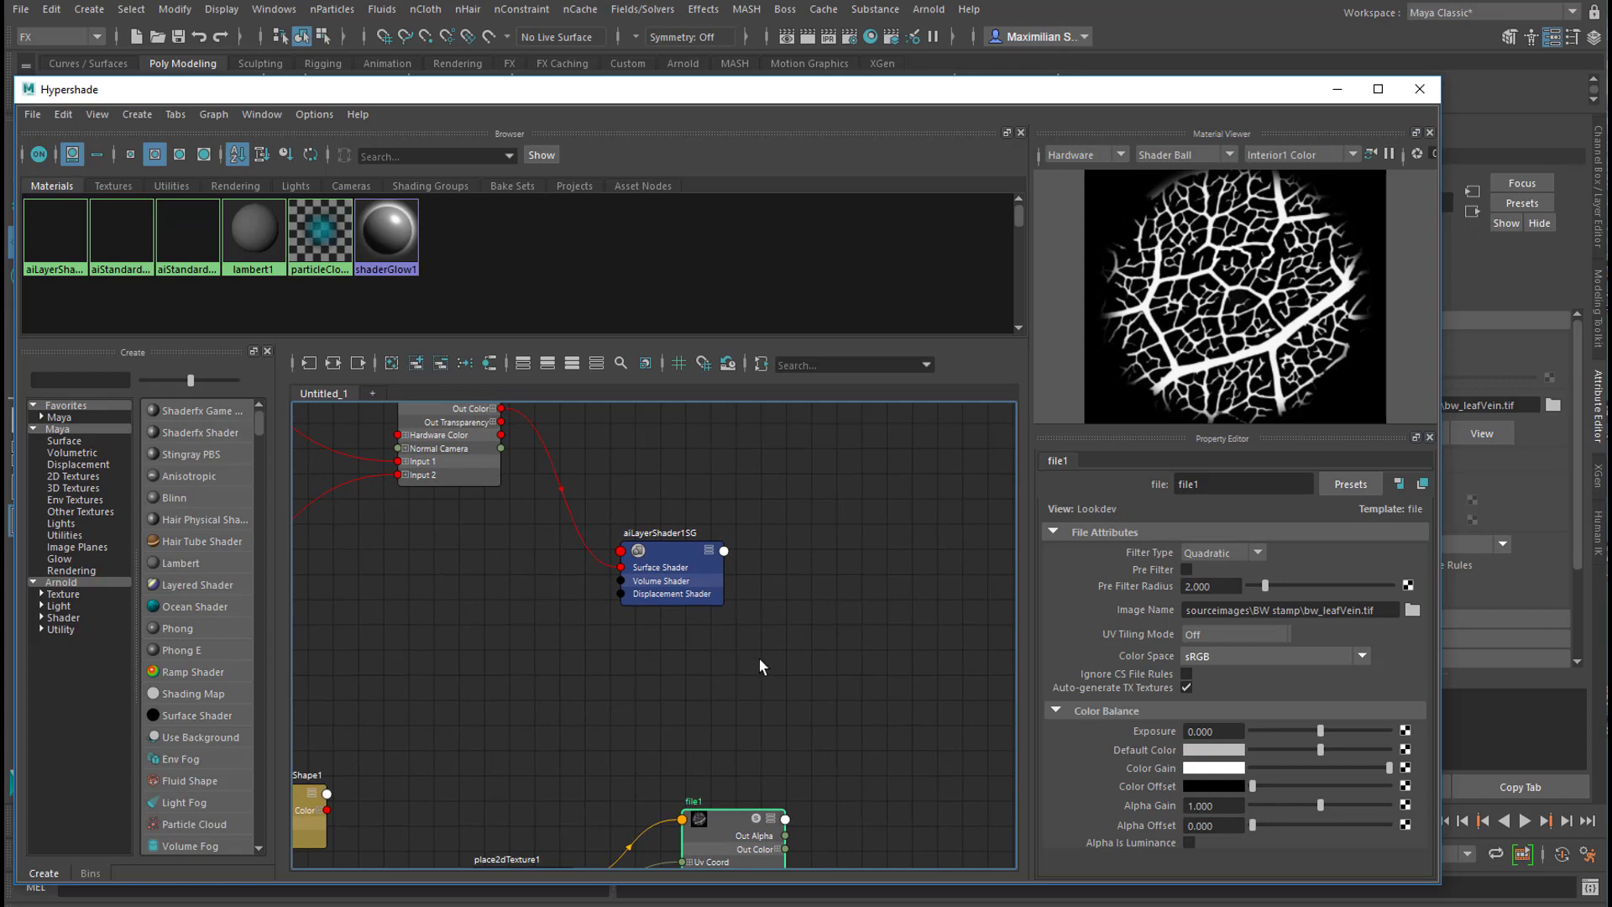
pyautogui.keyDown('alt'); pyautogui.moveTo(812, 659); pyautogui.dragTo(842, 594, button='middle'); pyautogui.keyUp('alt')
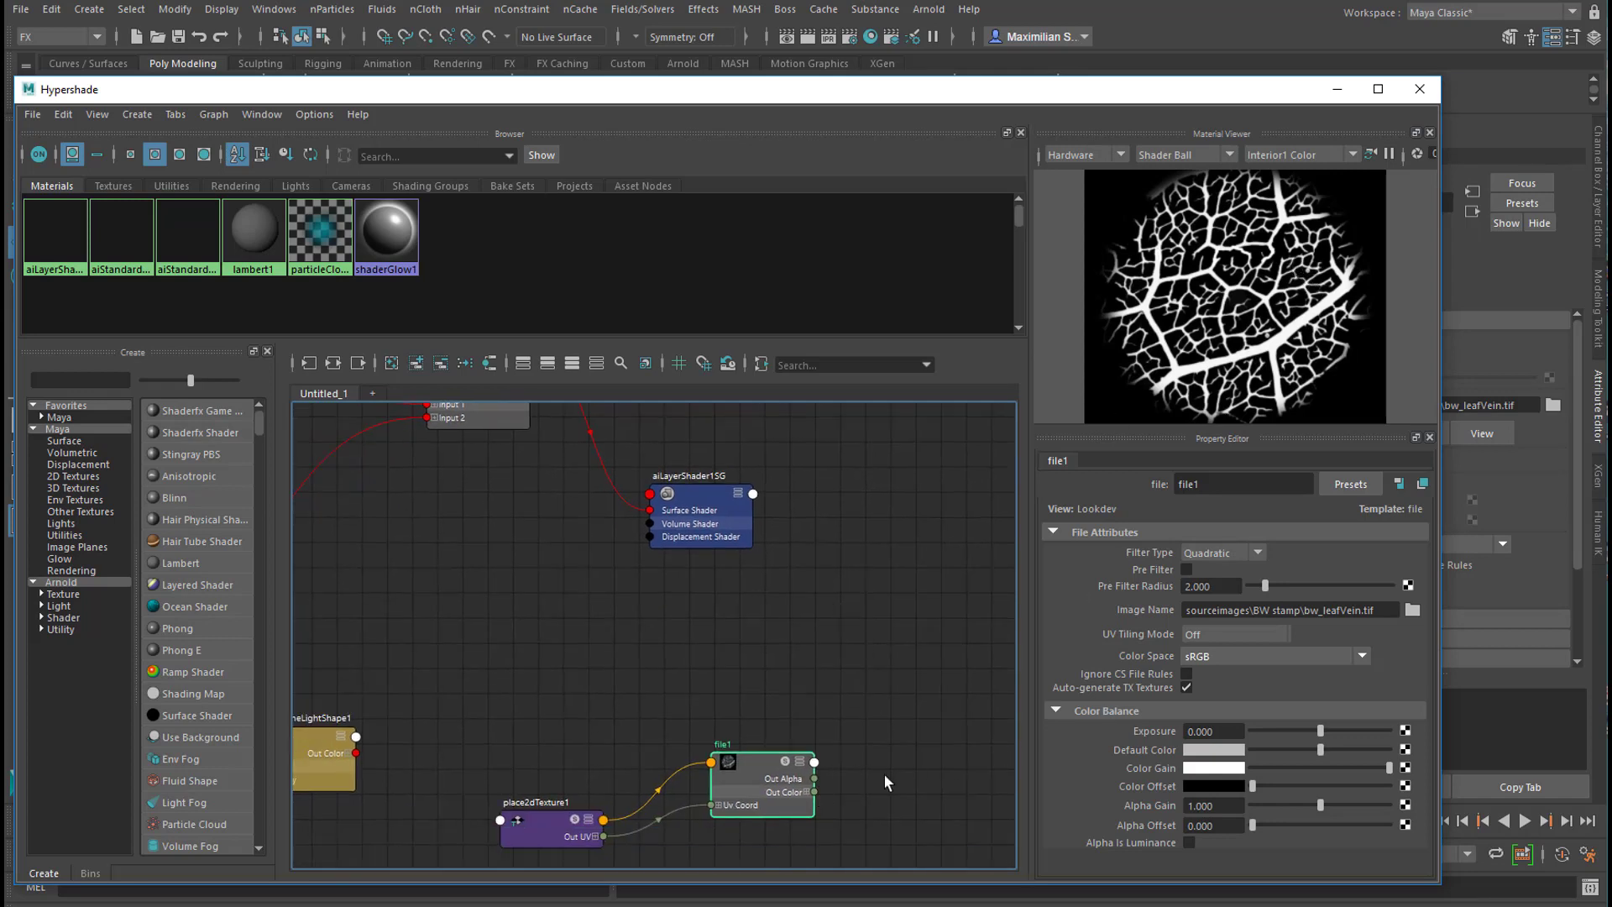
pyautogui.click(806, 791)
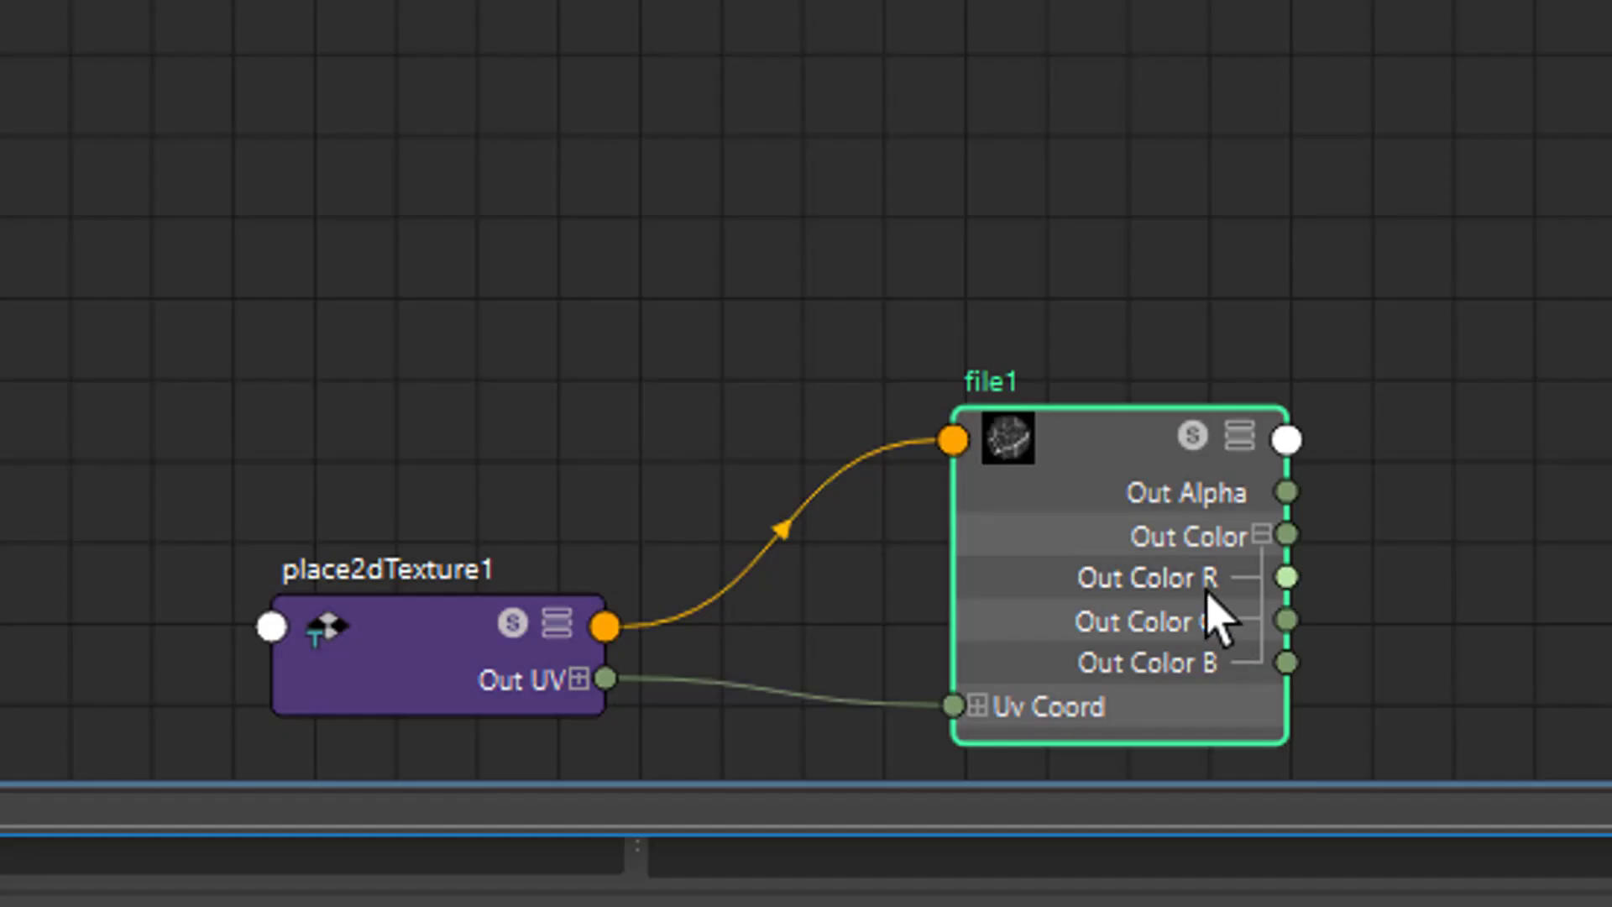
pyautogui.click(1261, 535)
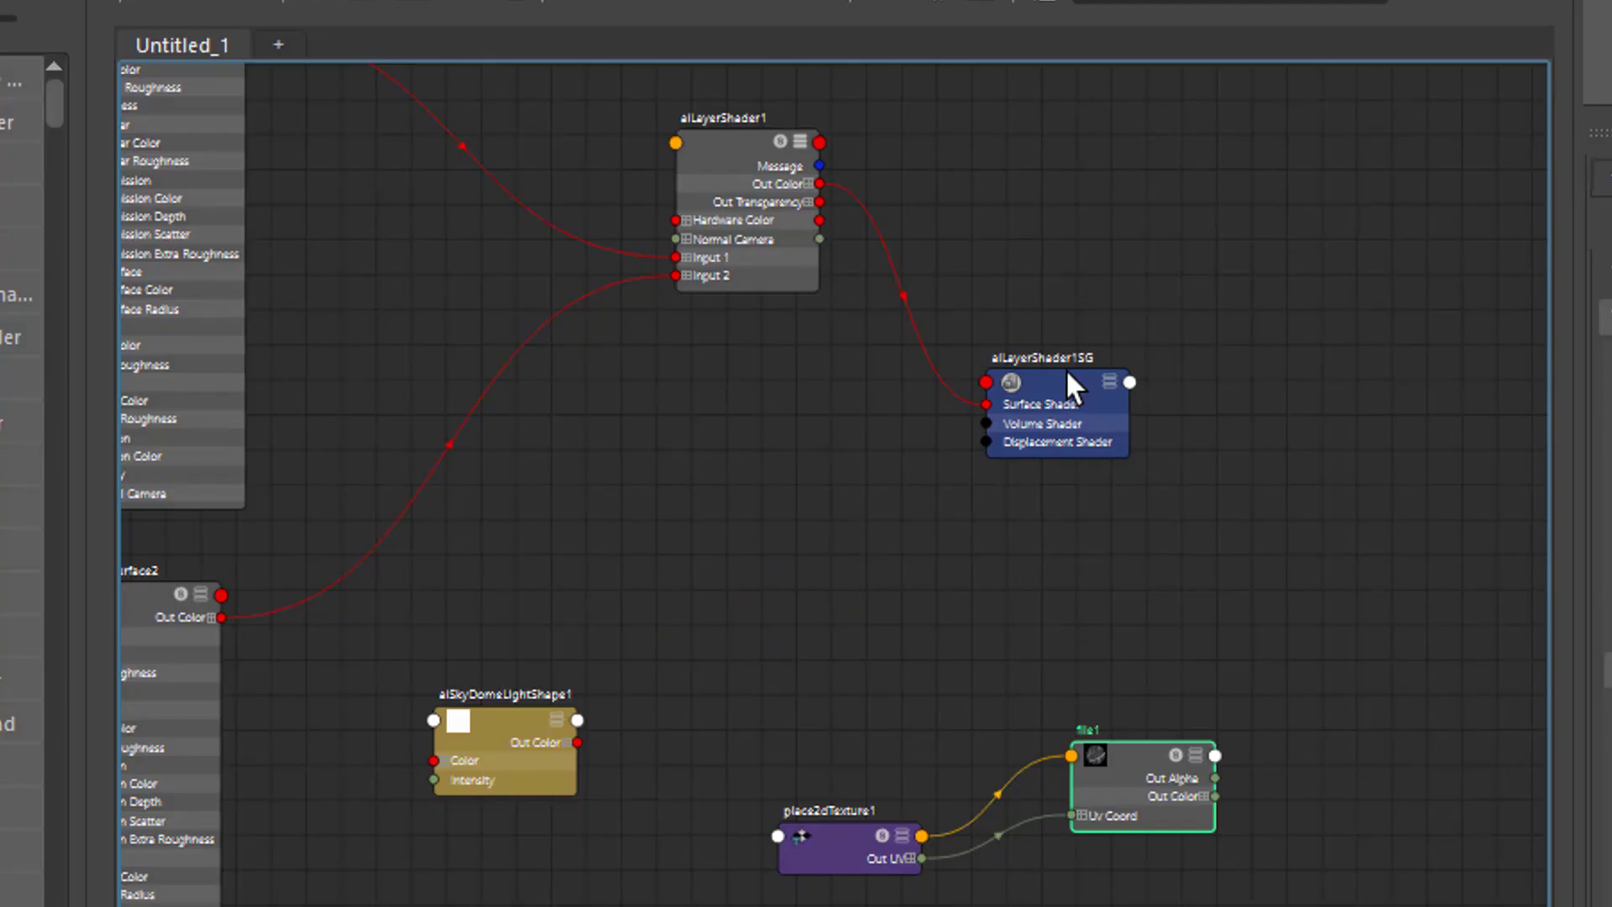
# Step: Move the aiLayerShader1SG and aiLayerShader1 nodes farther along the graph and connect file1's Out Alpha to mix1 of aiLayerShader1
pyautogui.moveTo(1065, 369); pyautogui.dragTo(1469, 331)
pyautogui.moveTo(747, 150); pyautogui.dragTo(1072, 307)
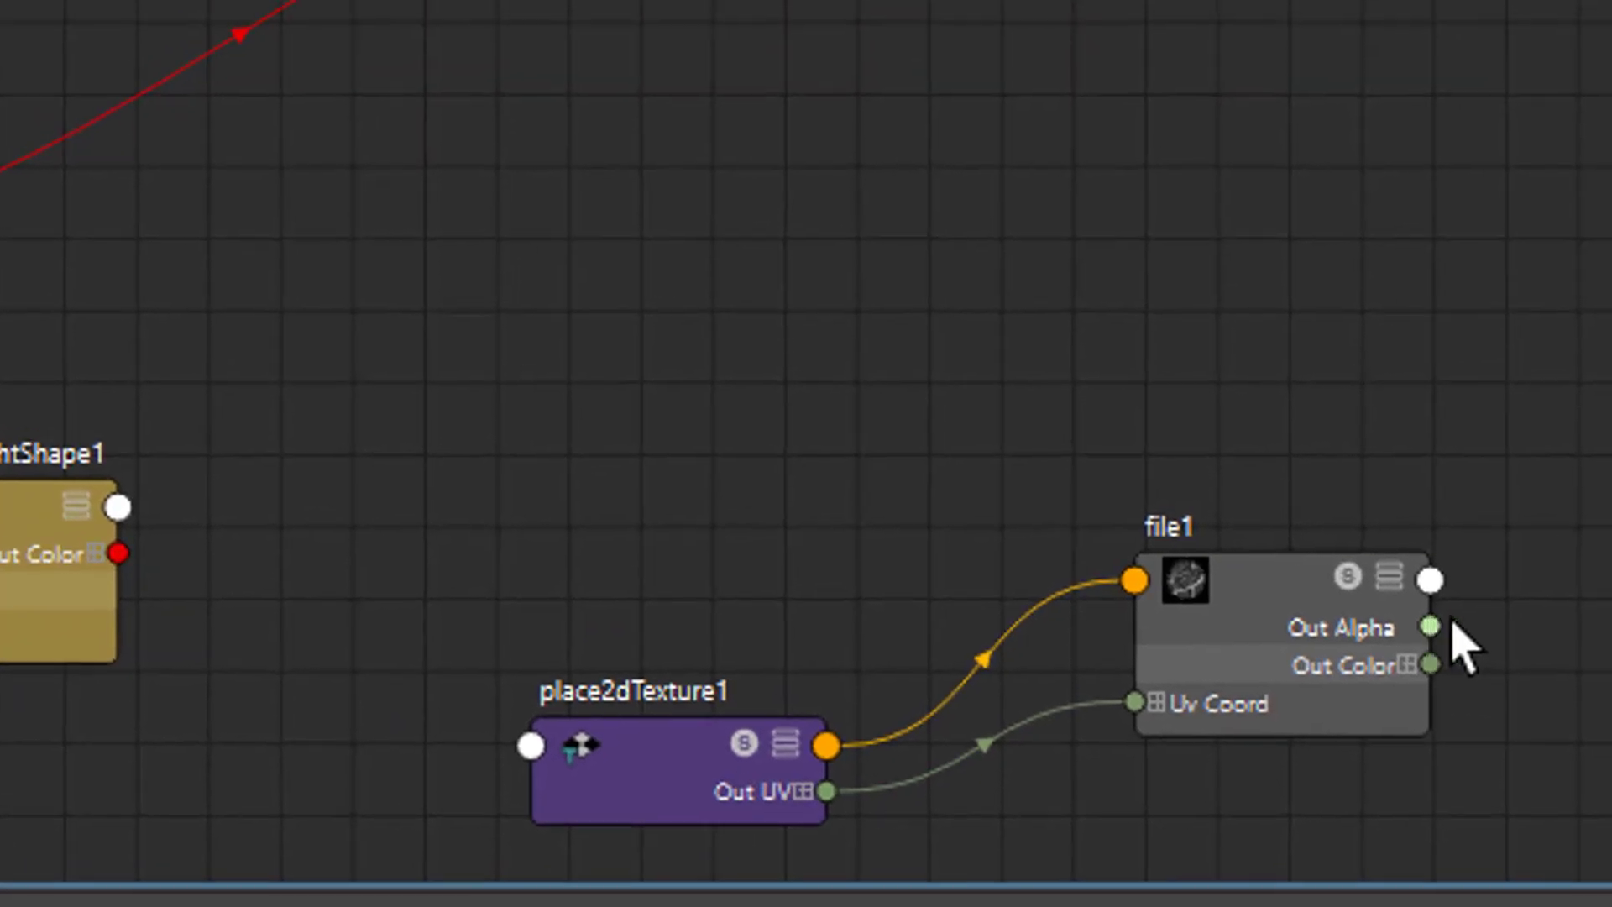
pyautogui.moveTo(1214, 777); pyautogui.dragTo(961, 292)
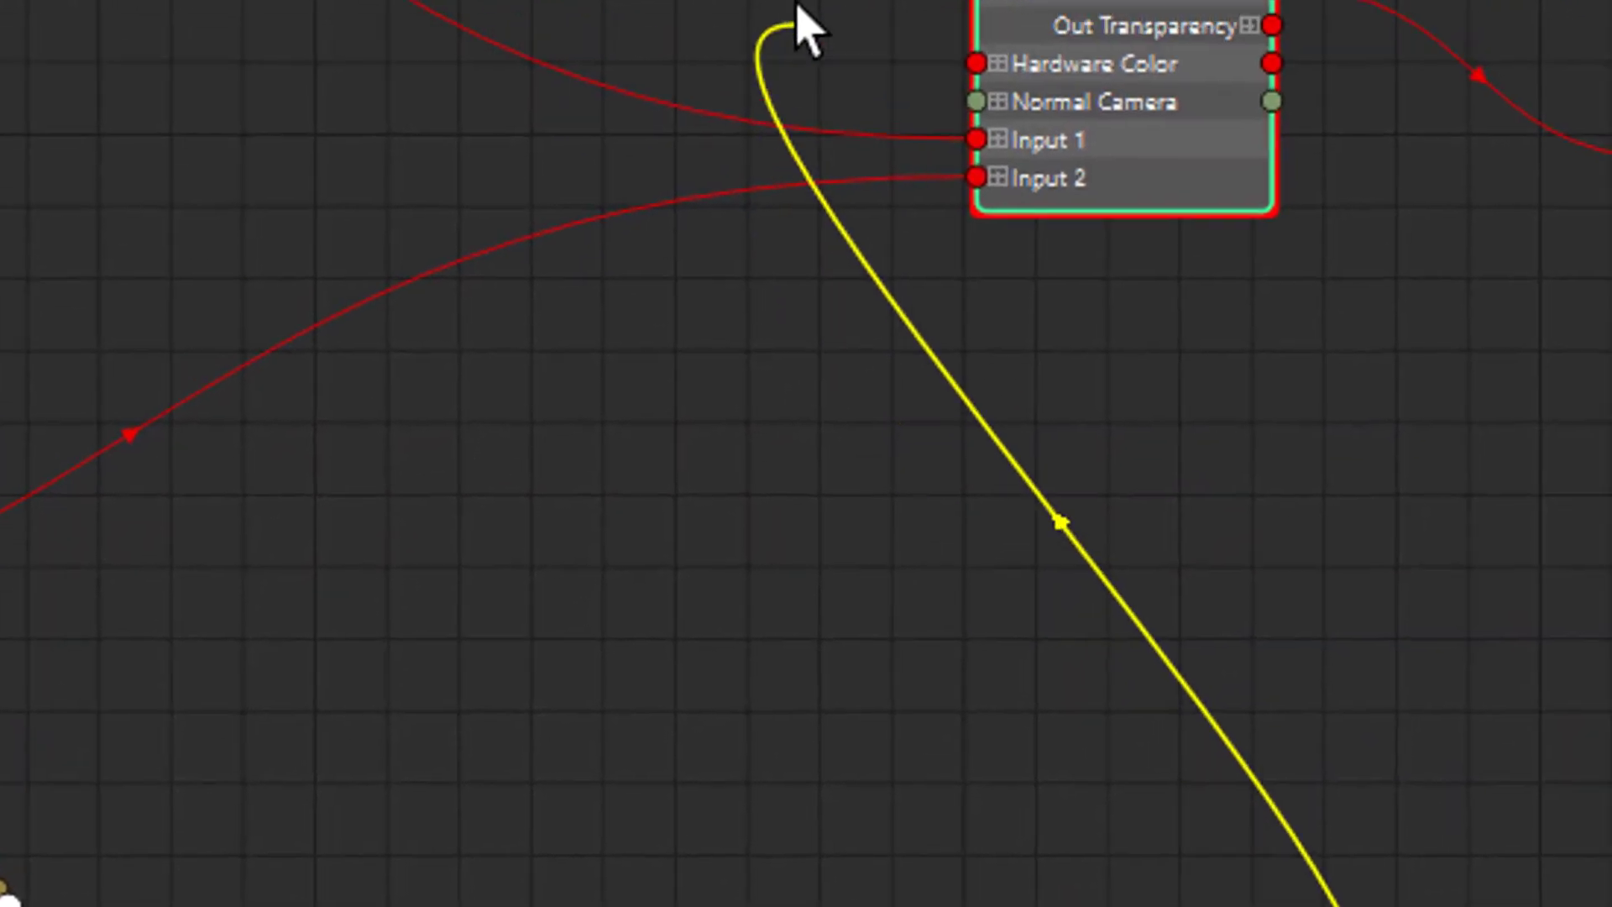
pyautogui.moveTo(798, 7); pyautogui.dragTo(972, 0)
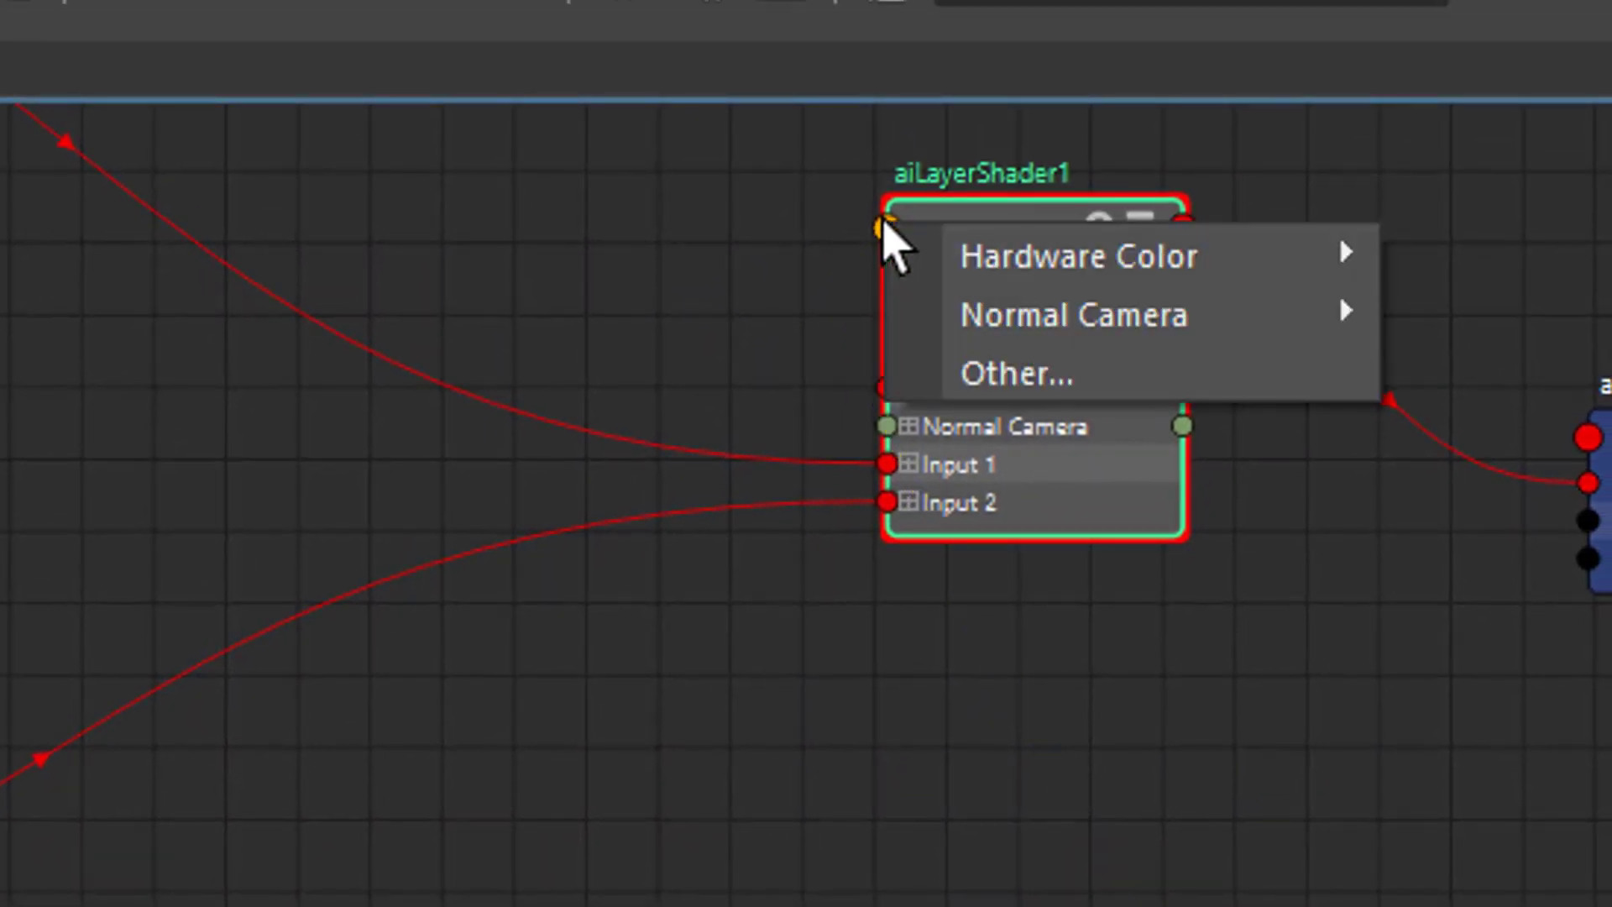
pyautogui.click(1011, 378)
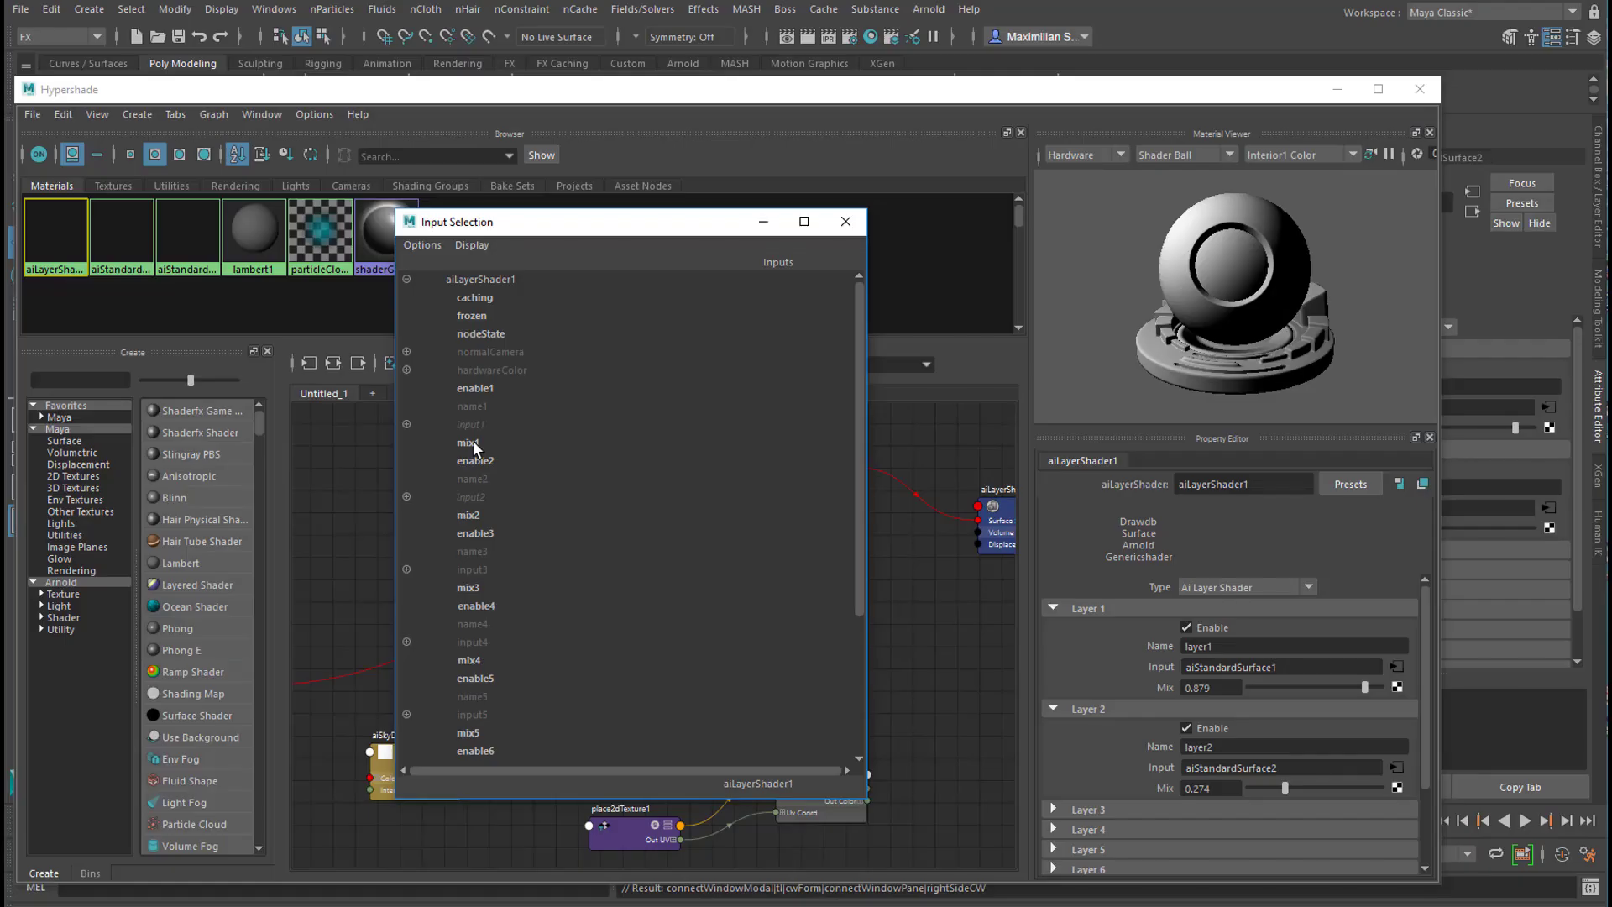
pyautogui.click(474, 445)
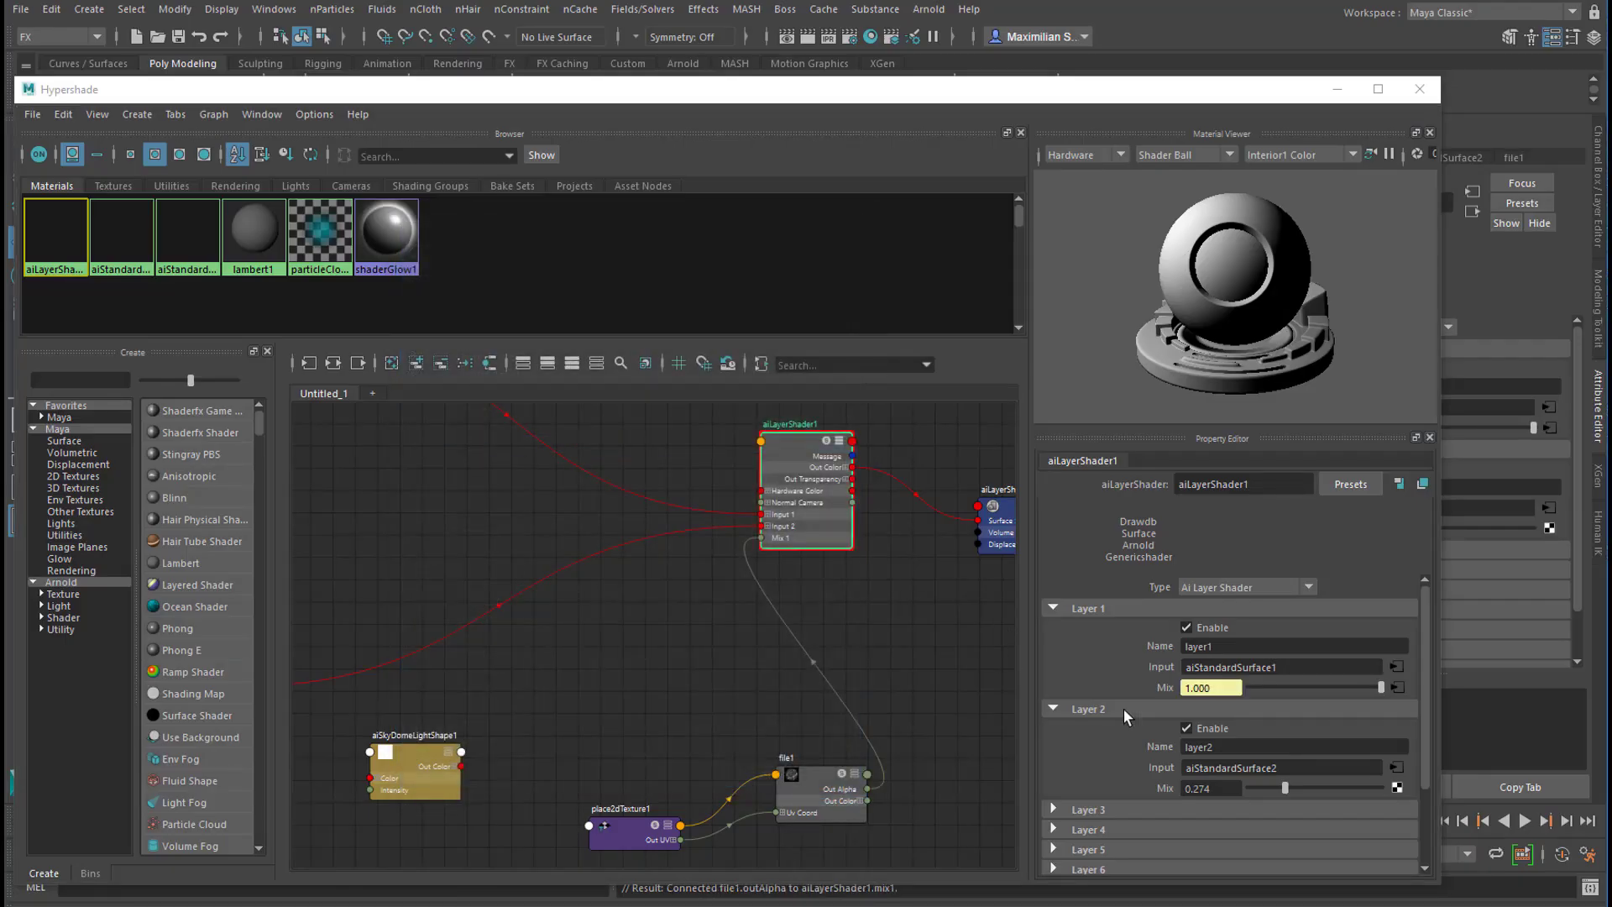
# Step: Check the textured cloth in the viewport and select the place2dTexture1 node to show its placement attributes
pyautogui.click(1337, 89)
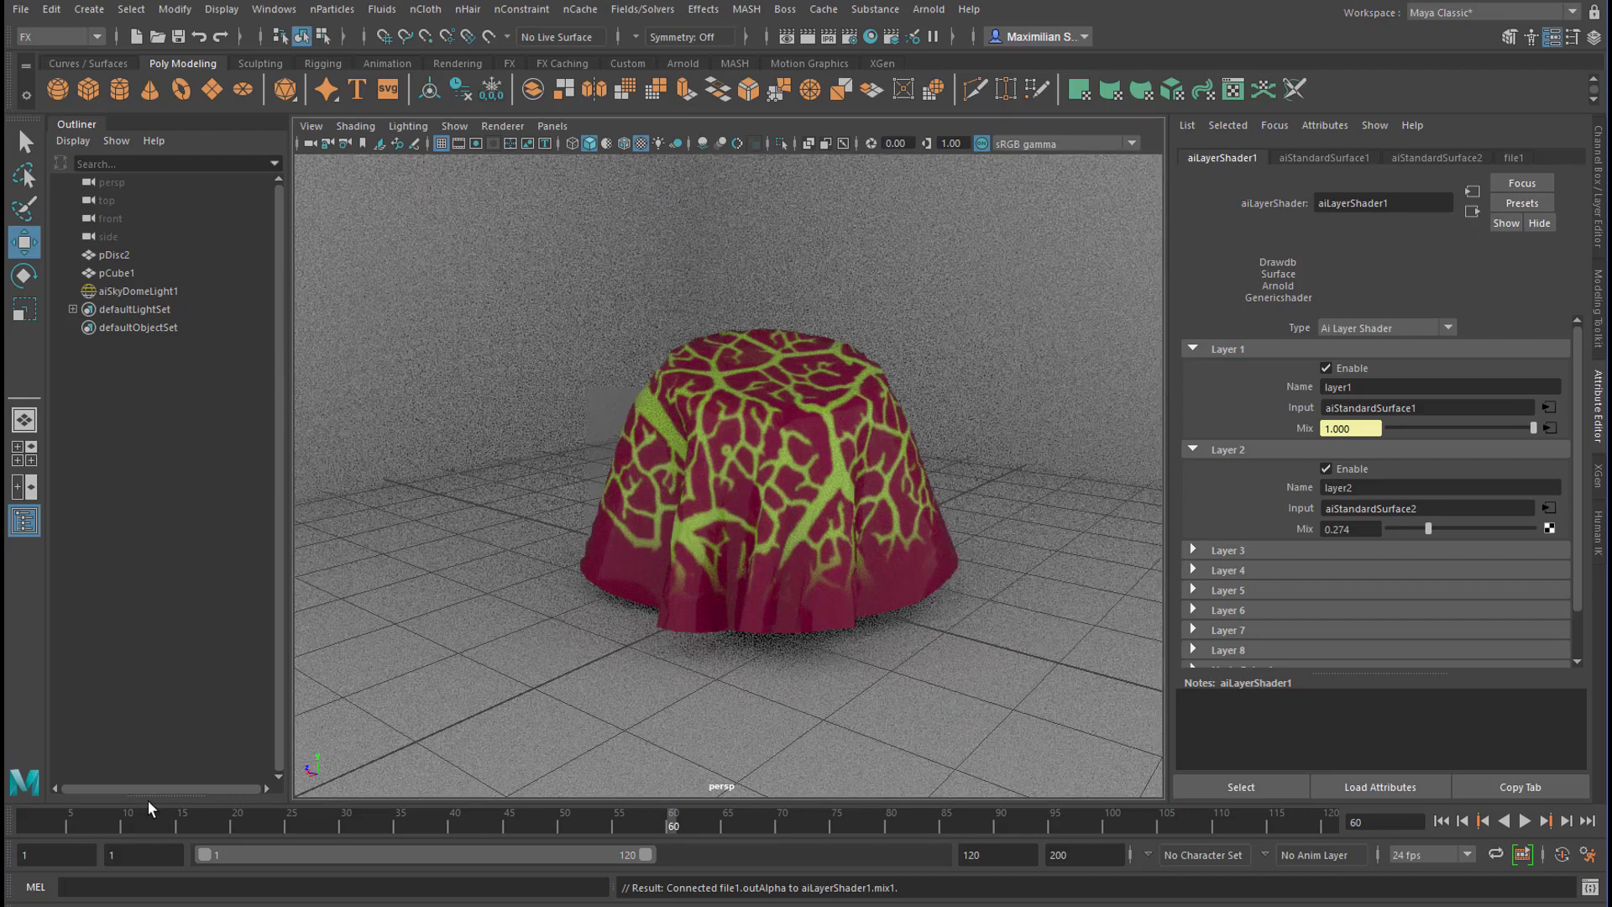
pyautogui.click(868, 37)
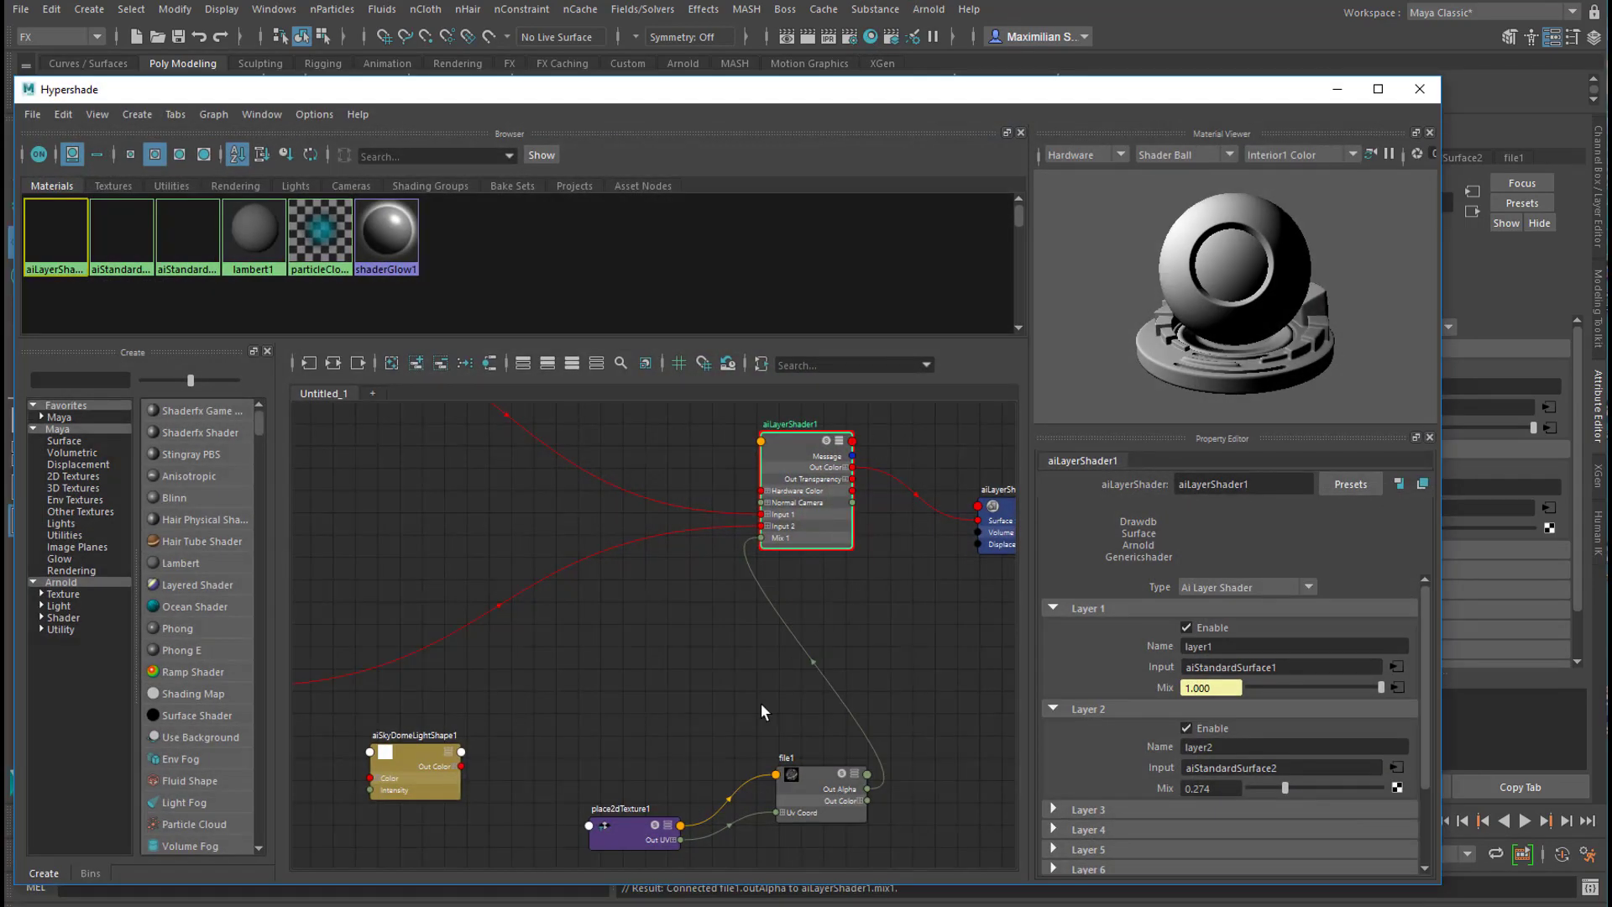
pyautogui.click(625, 833)
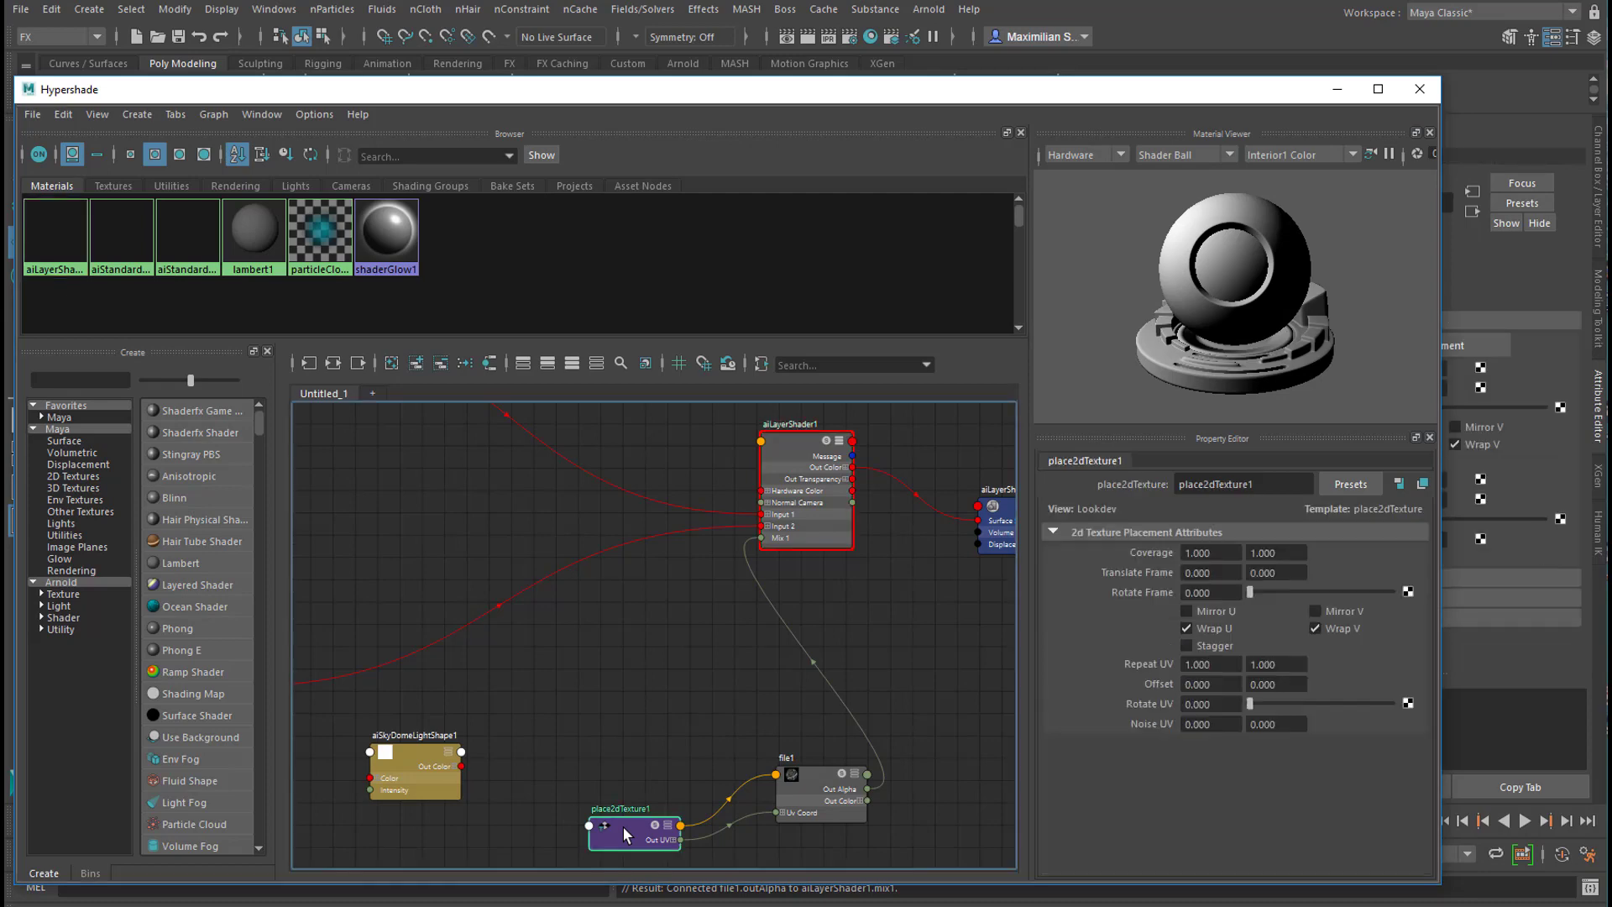
pyautogui.click(1337, 89)
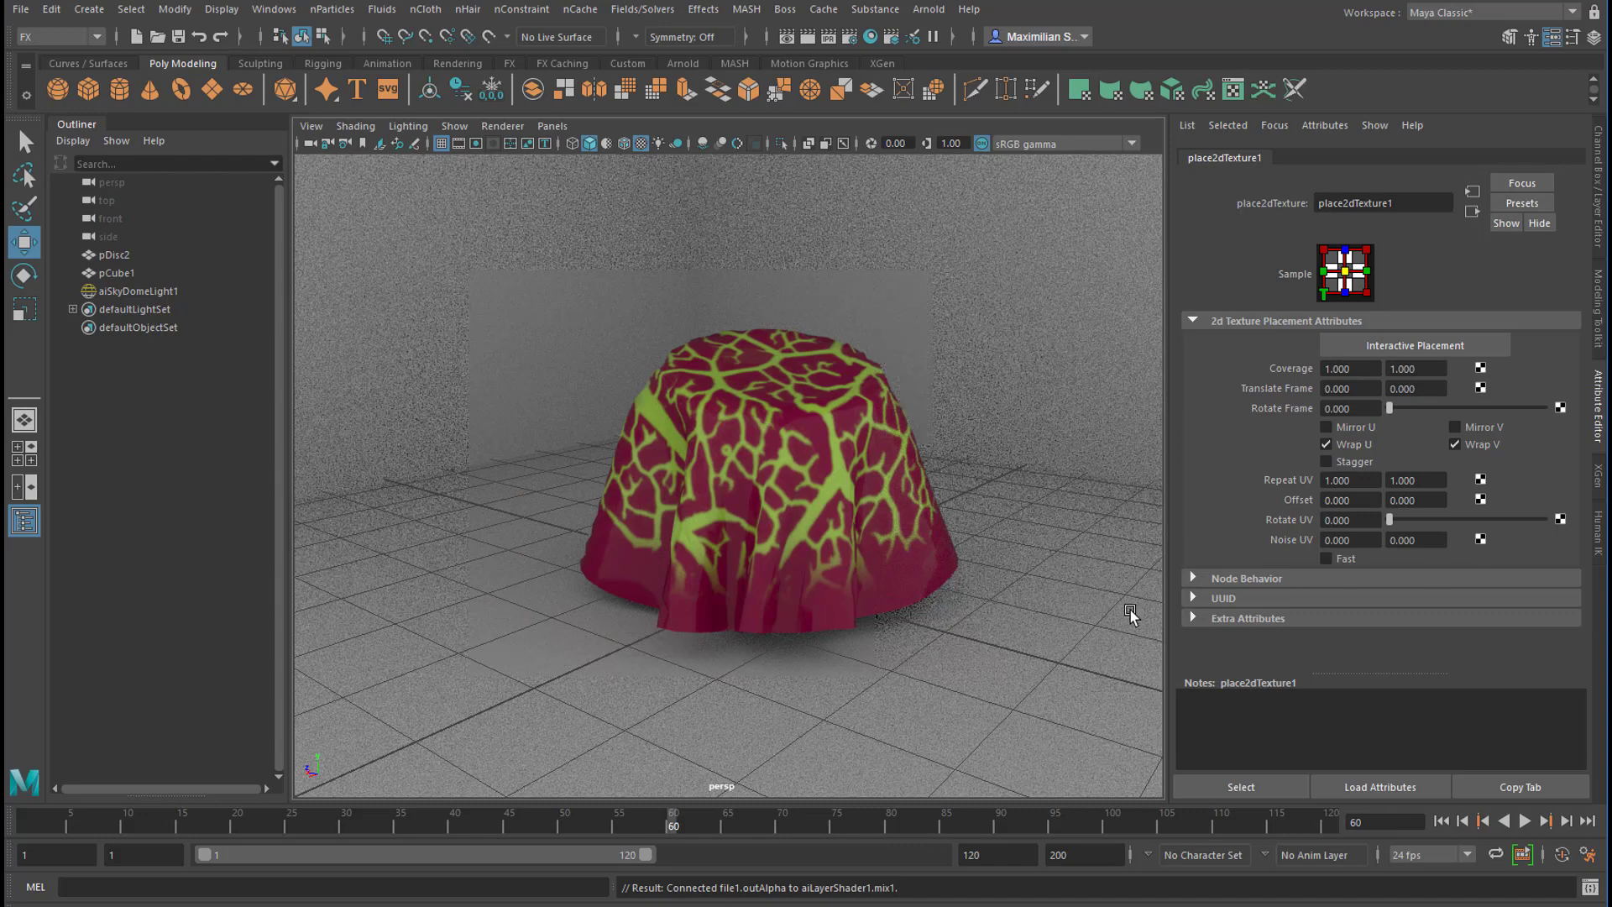
# Step: Set the Repeat UV of place2dTexture1 to 2 in both directions
pyautogui.click(1358, 481)
pyautogui.write('2')
pyautogui.press('Return')
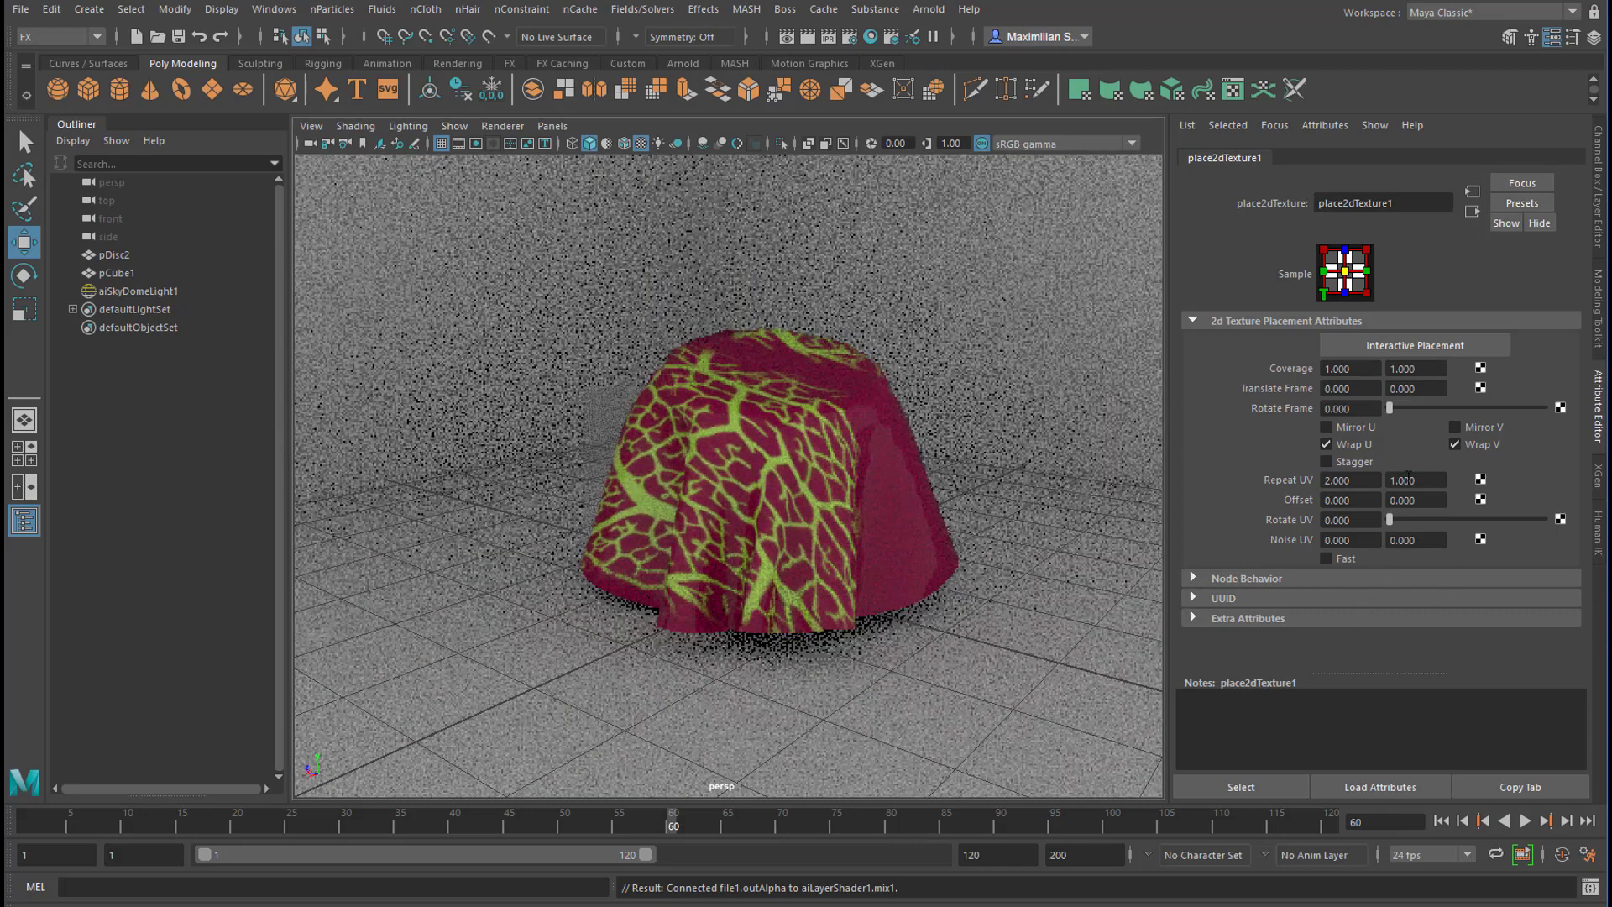
pyautogui.press('Tab')
pyautogui.write('2')
pyautogui.press('Return')
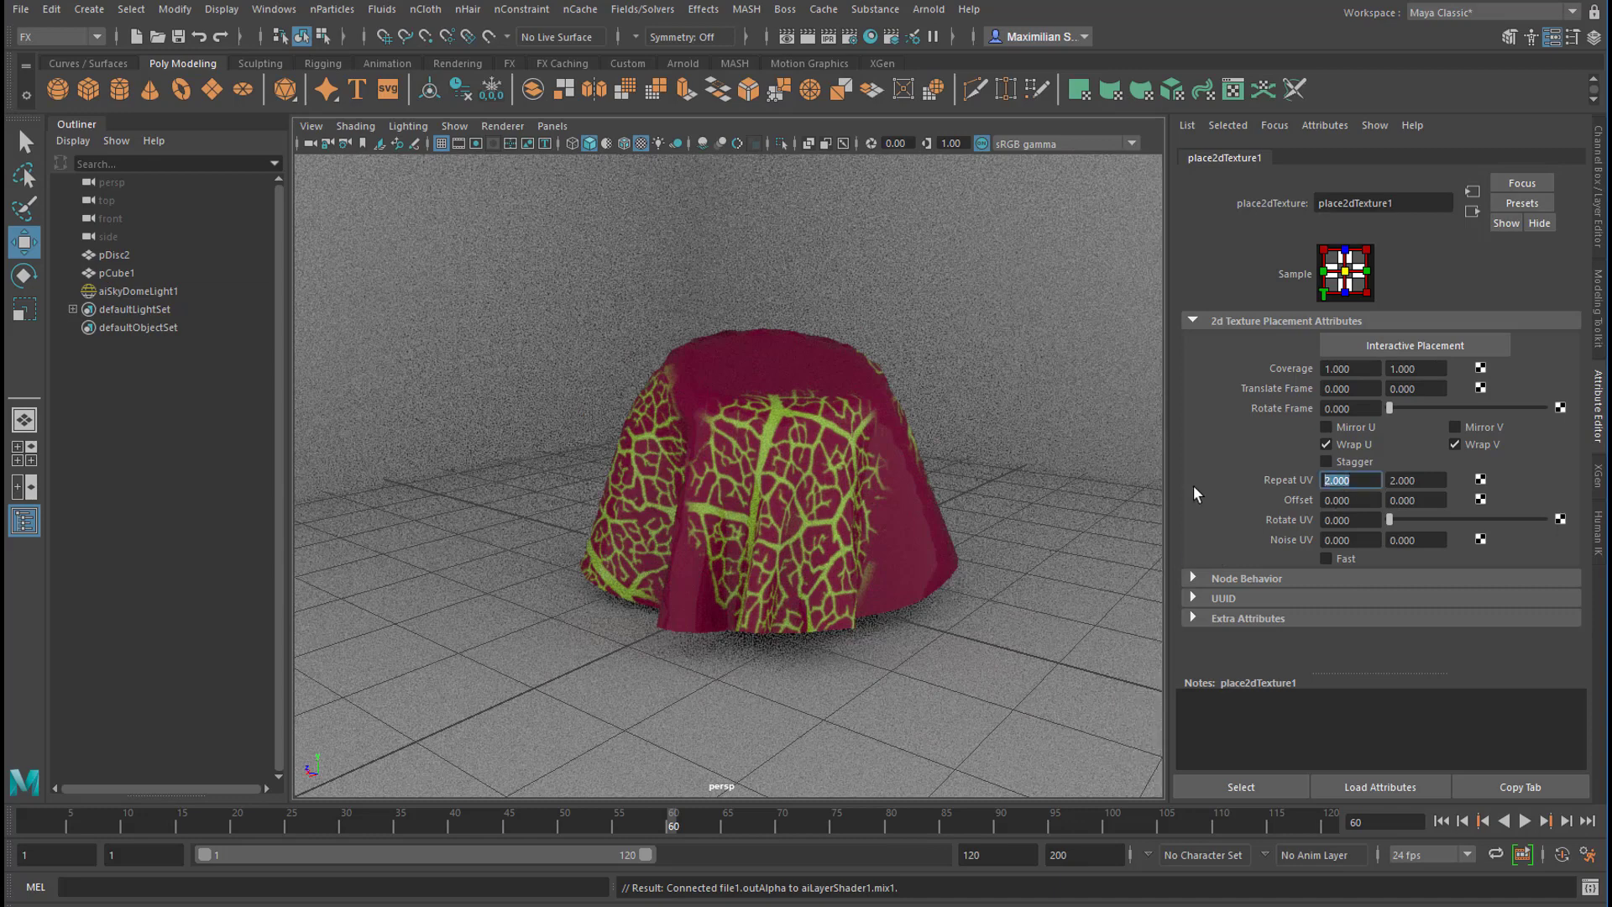
# Step: Set the Repeat UV of place2dTexture1 to 100 in both directions and inspect the pattern on the cloth up close
pyautogui.write('100')
pyautogui.press('Tab')
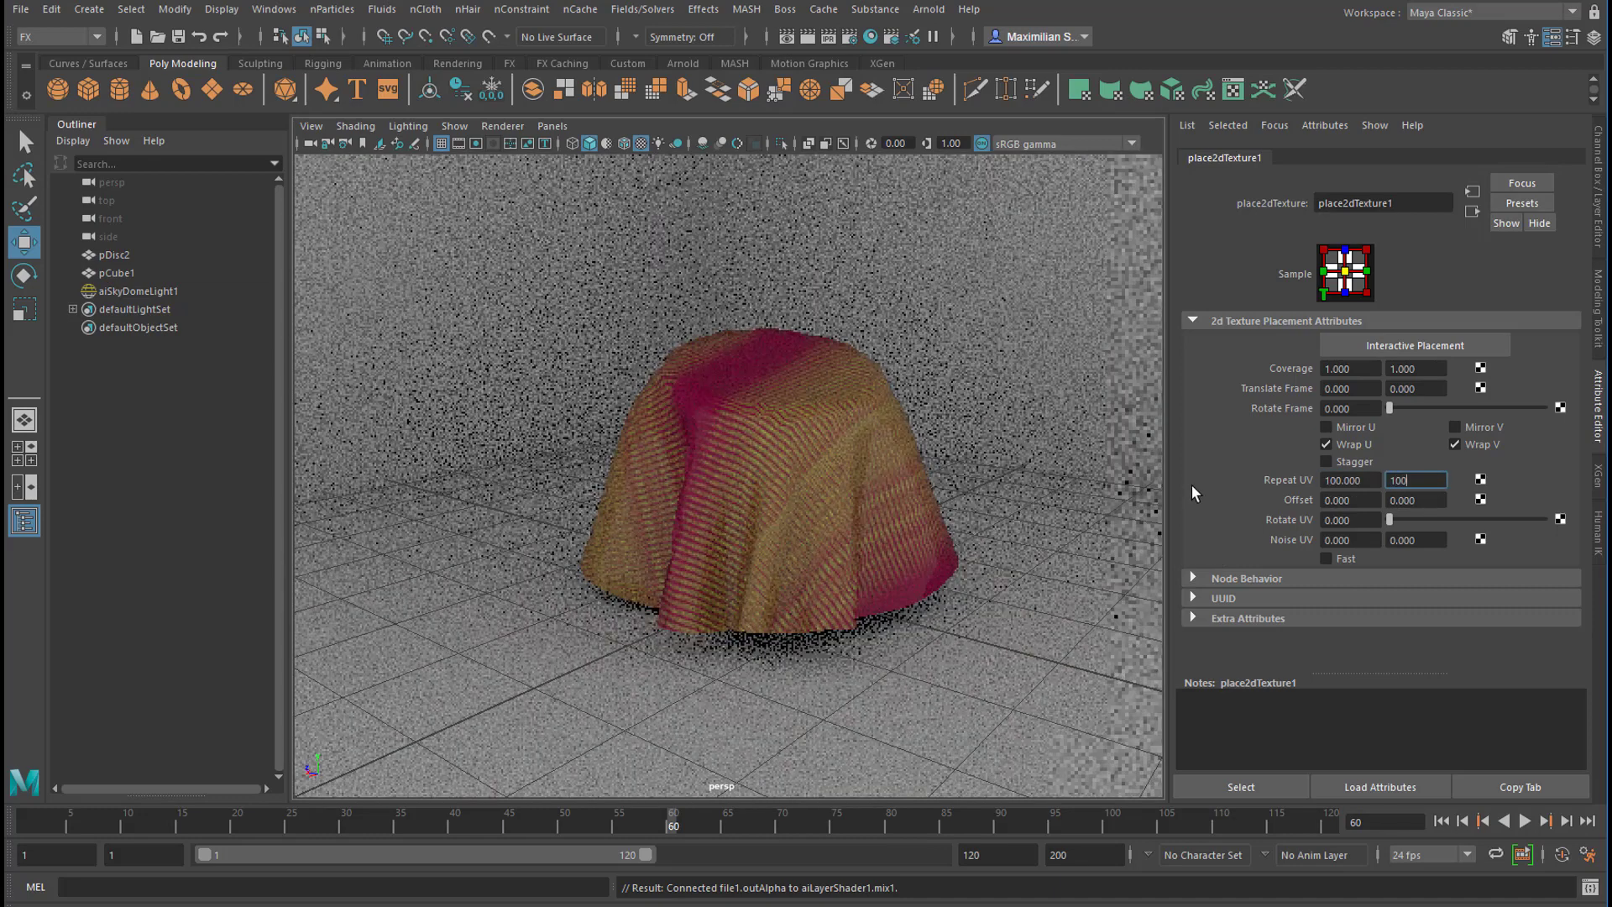
pyautogui.write('100')
pyautogui.press('Return')
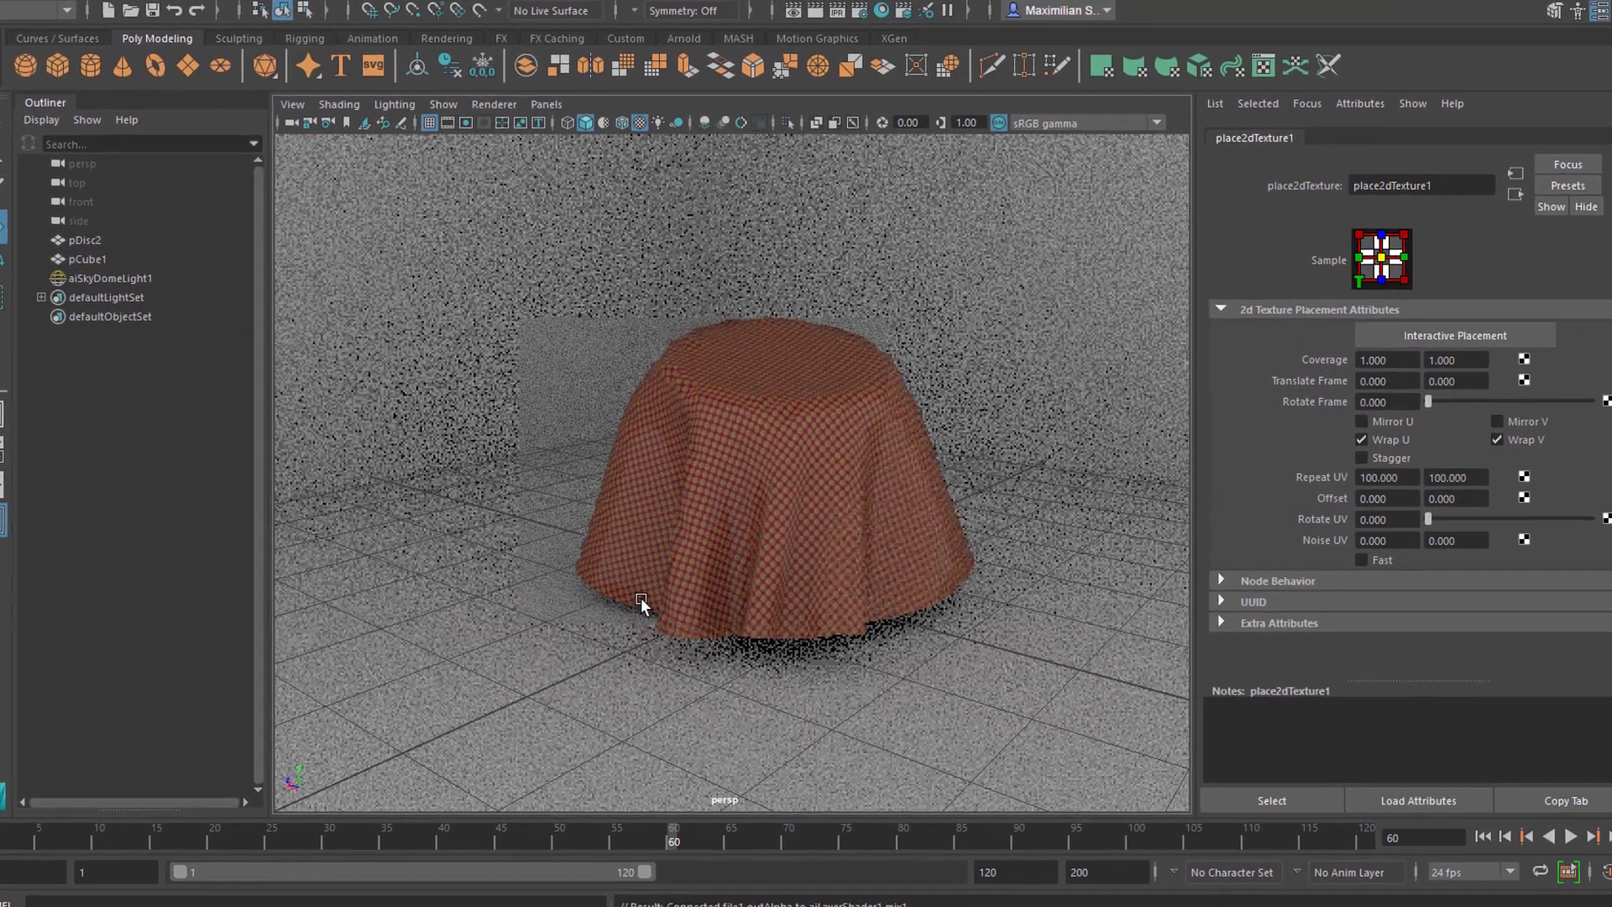
pyautogui.keyDown('alt'); pyautogui.moveTo(640, 603); pyautogui.dragTo(944, 610, button='right'); pyautogui.keyUp('alt')
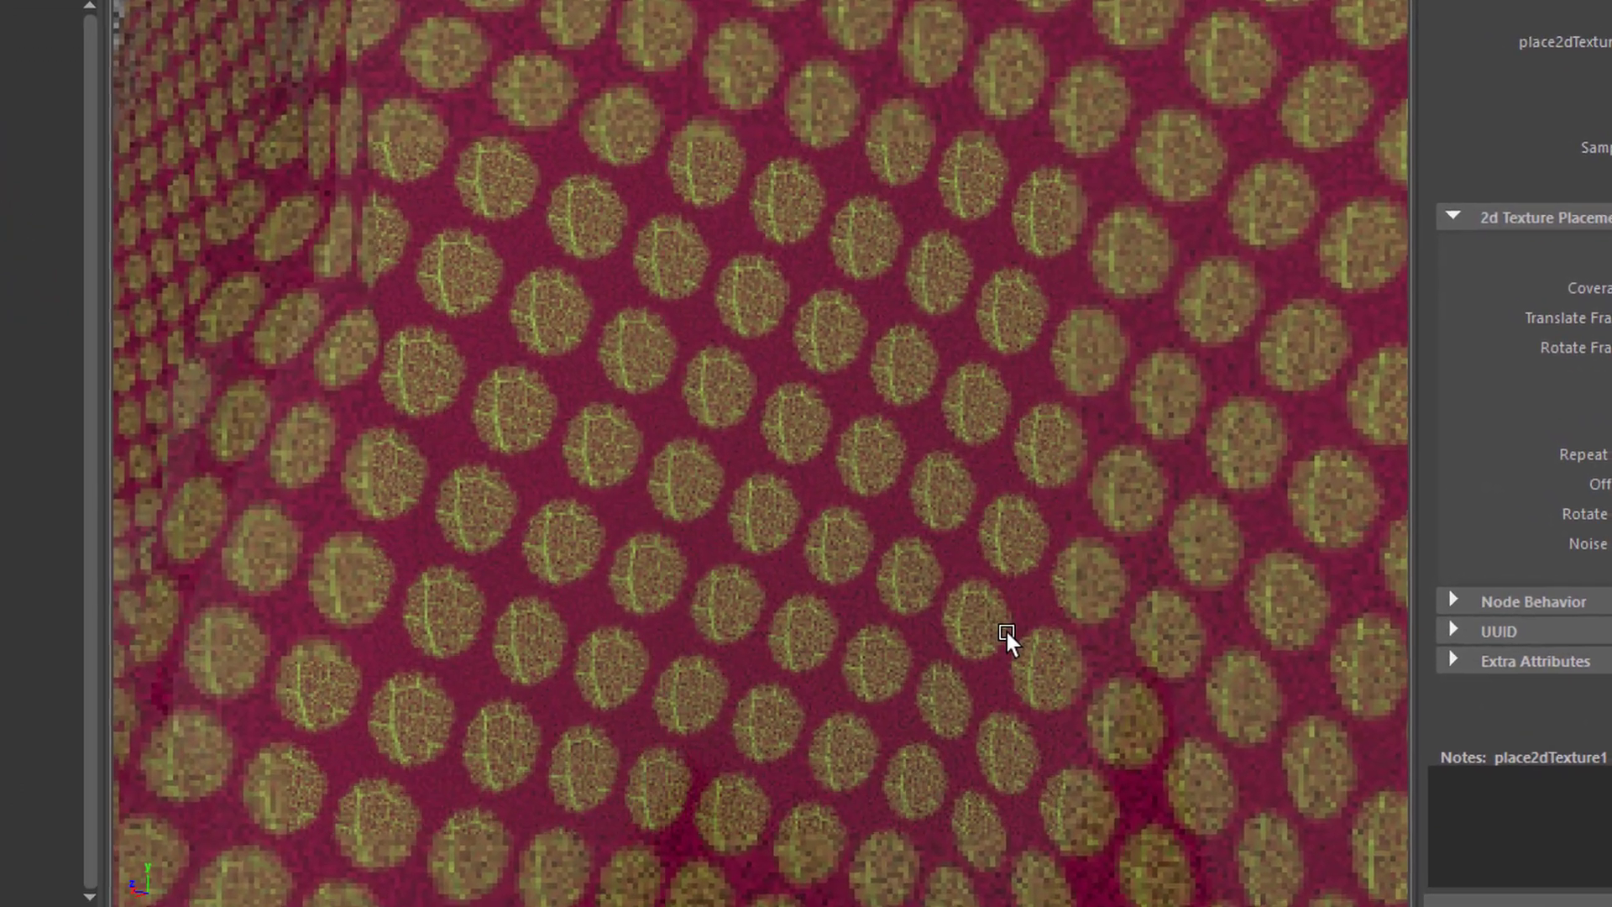
pyautogui.scroll(-10, 1005, 628)
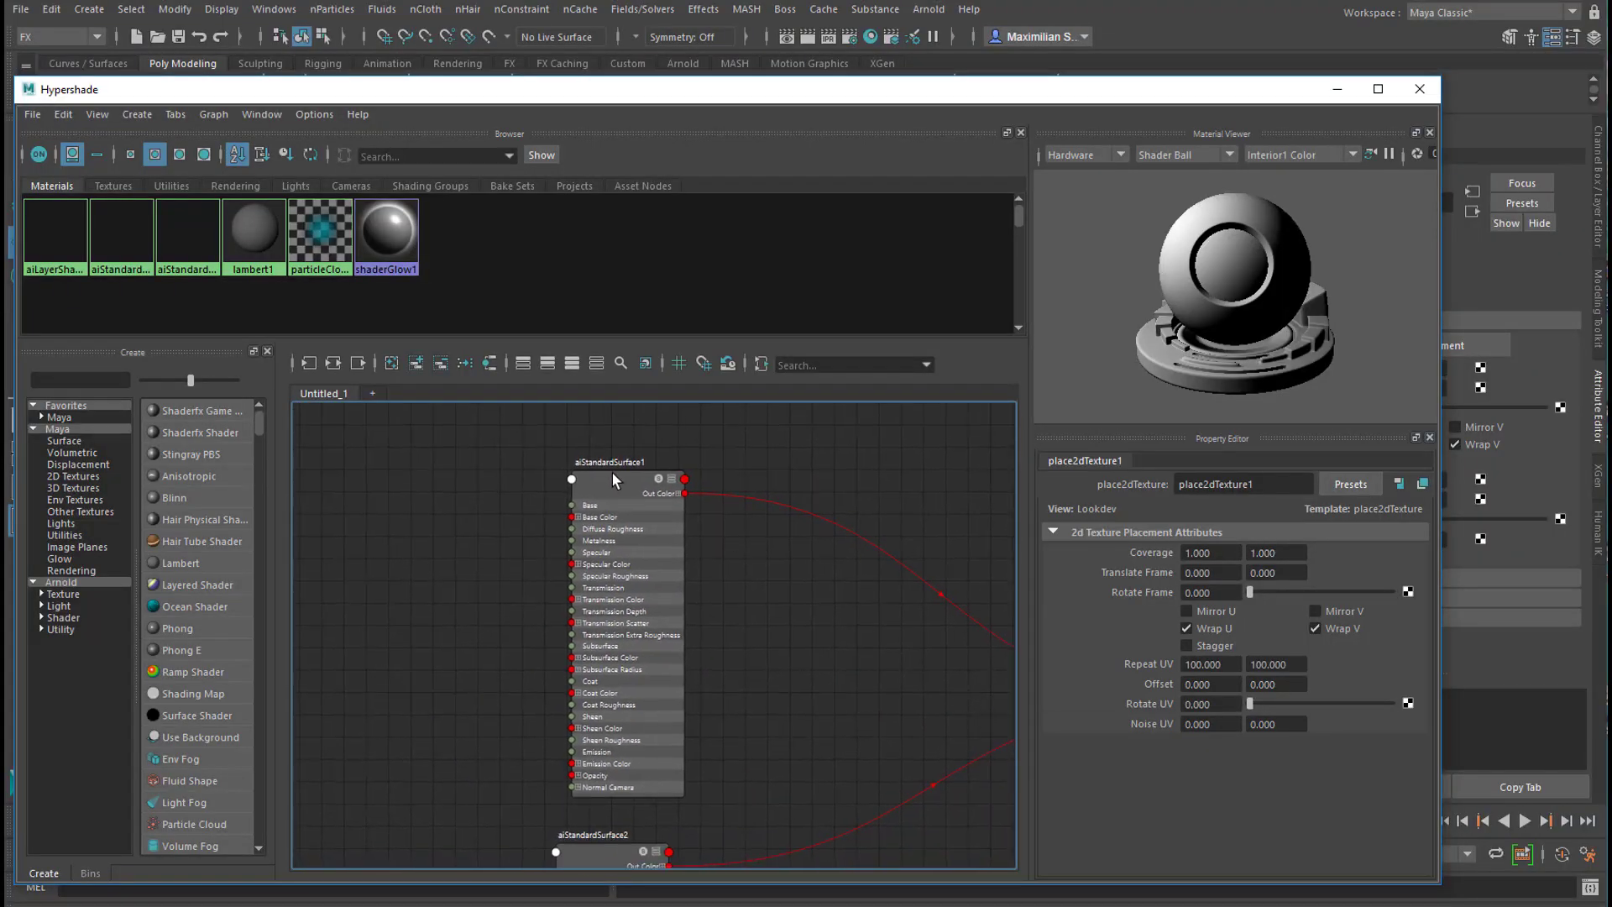
# Step: Select the aiStandardSurface1 node and set its specular weight to 0
pyautogui.click(613, 480)
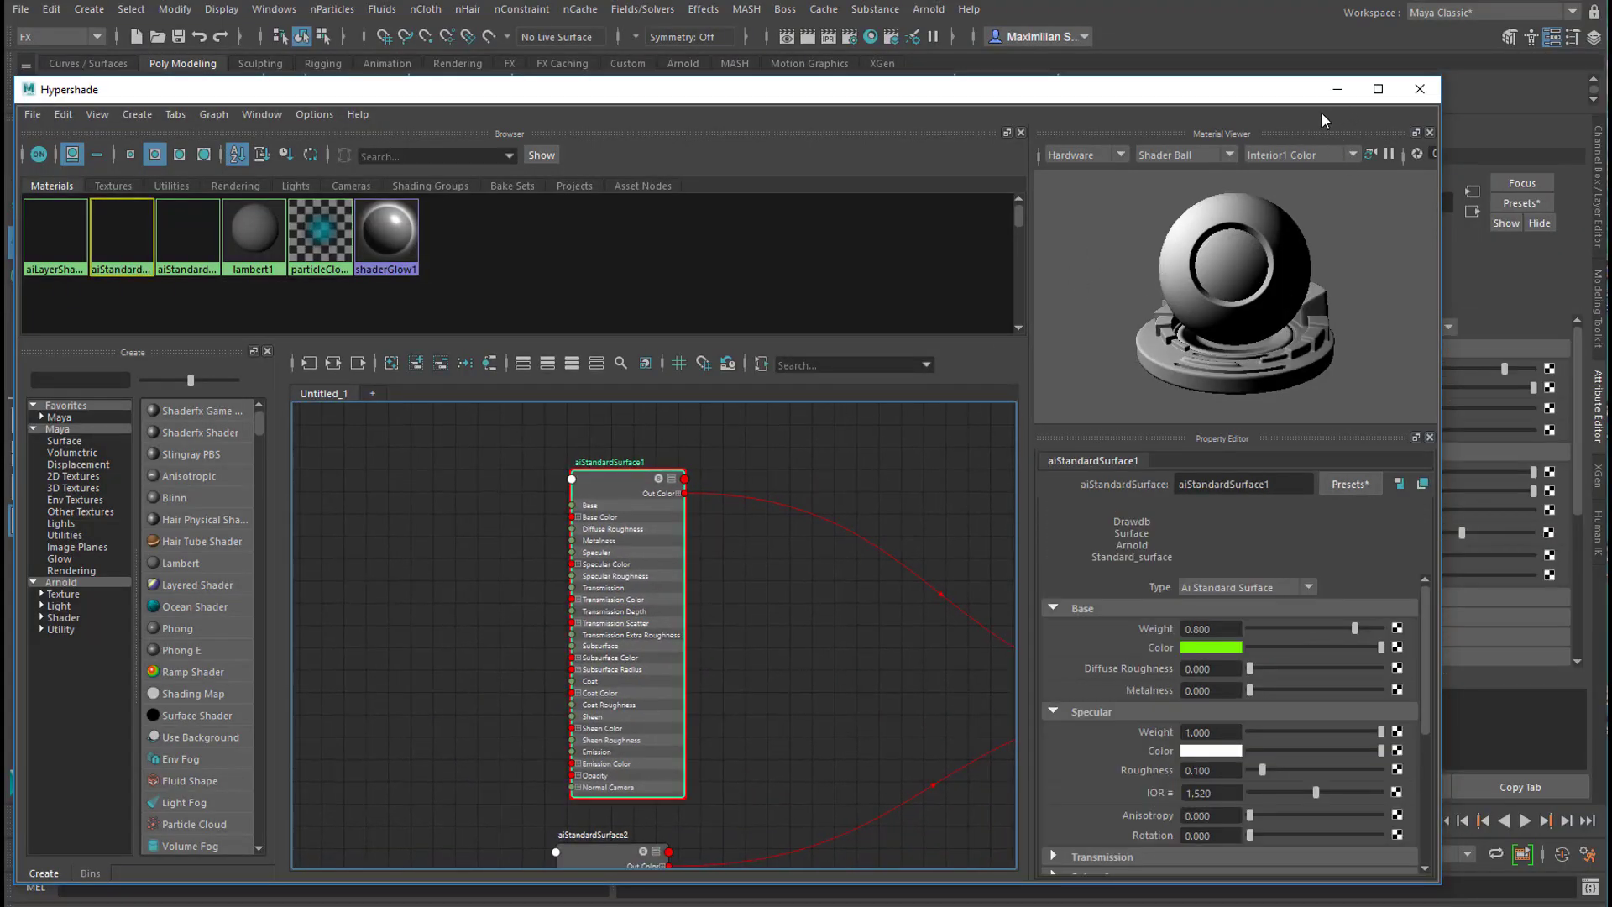
pyautogui.click(1337, 89)
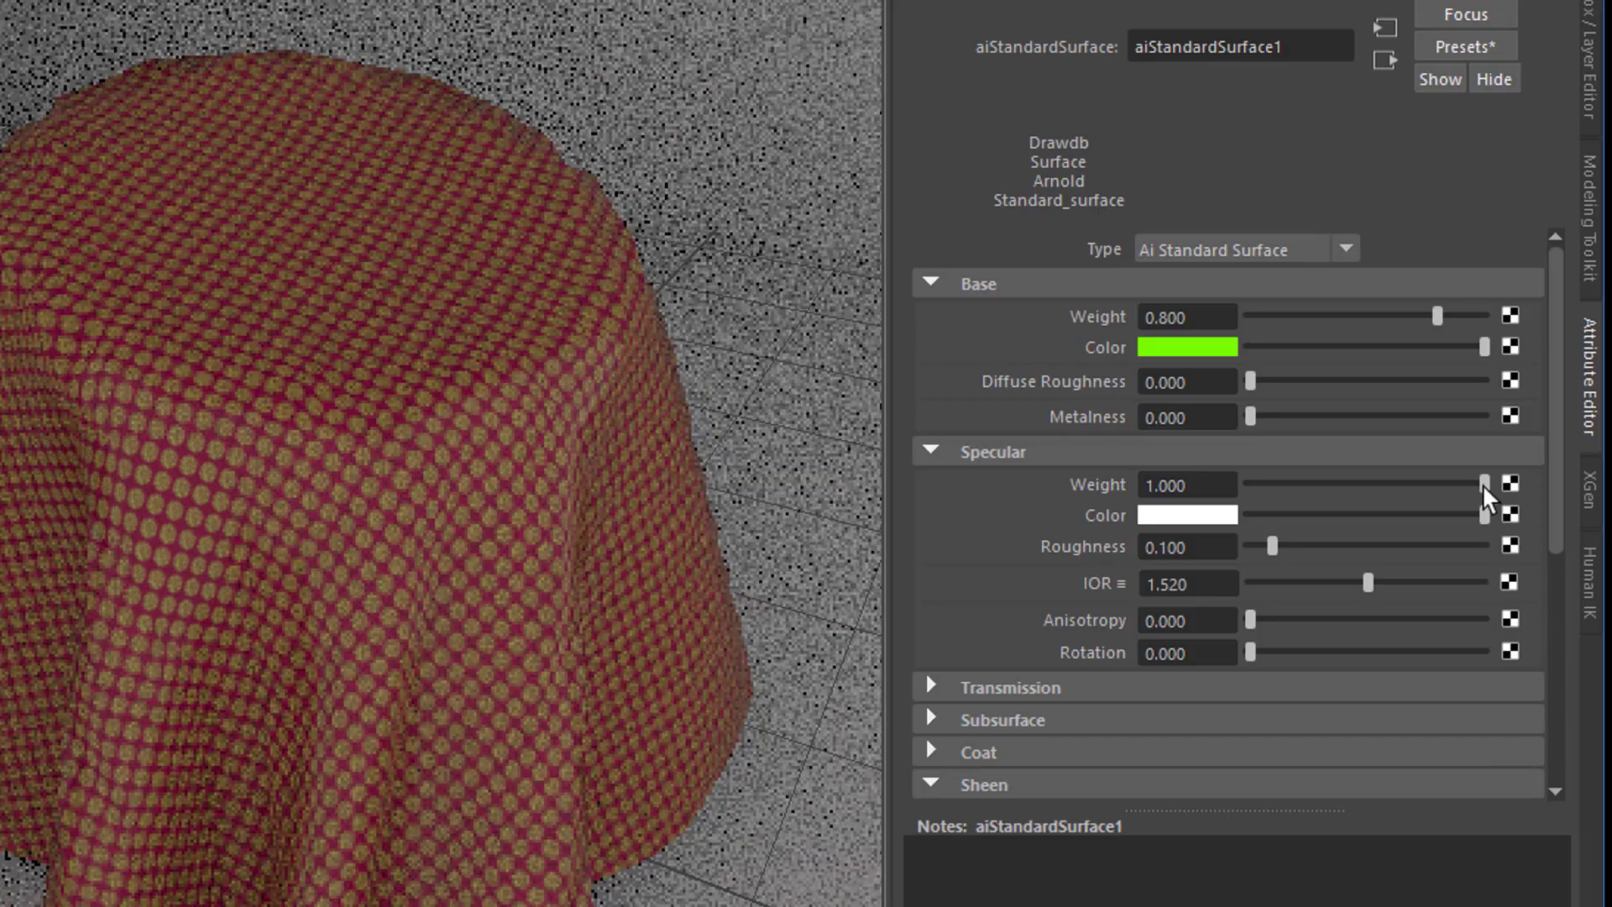
pyautogui.moveTo(1483, 485); pyautogui.dragTo(1218, 498)
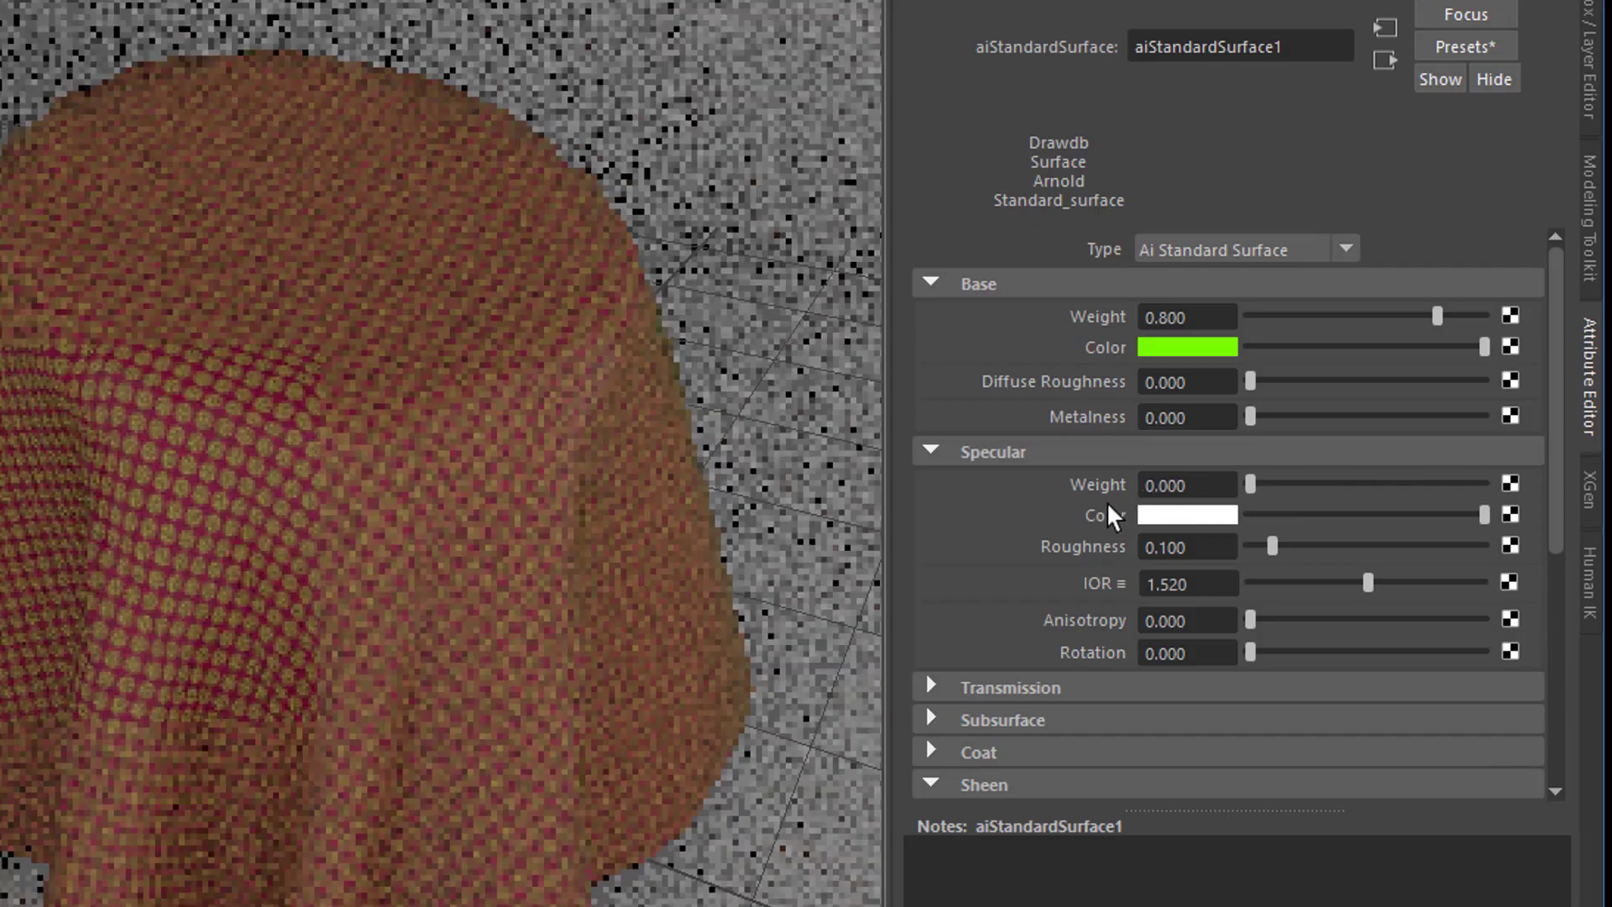
# Step: Set the sheen weight of aiStandardSurface1 to 0.815 and change its sheen color to bright green
pyautogui.moveTo(1554, 496); pyautogui.dragTo(1566, 823)
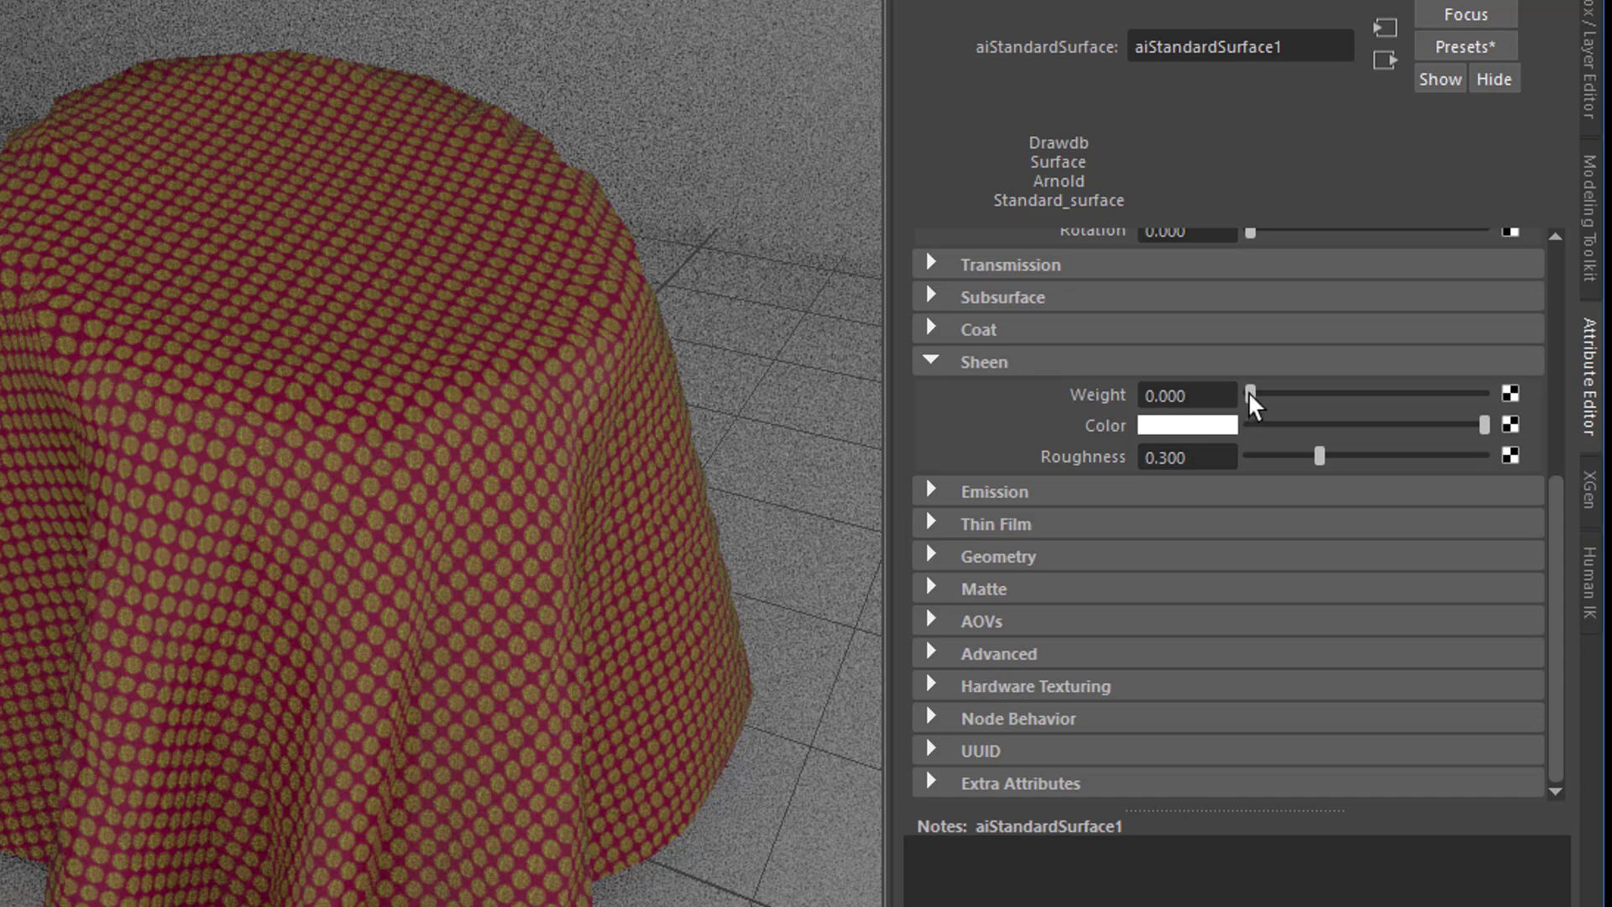
pyautogui.moveTo(1251, 403); pyautogui.dragTo(1348, 413)
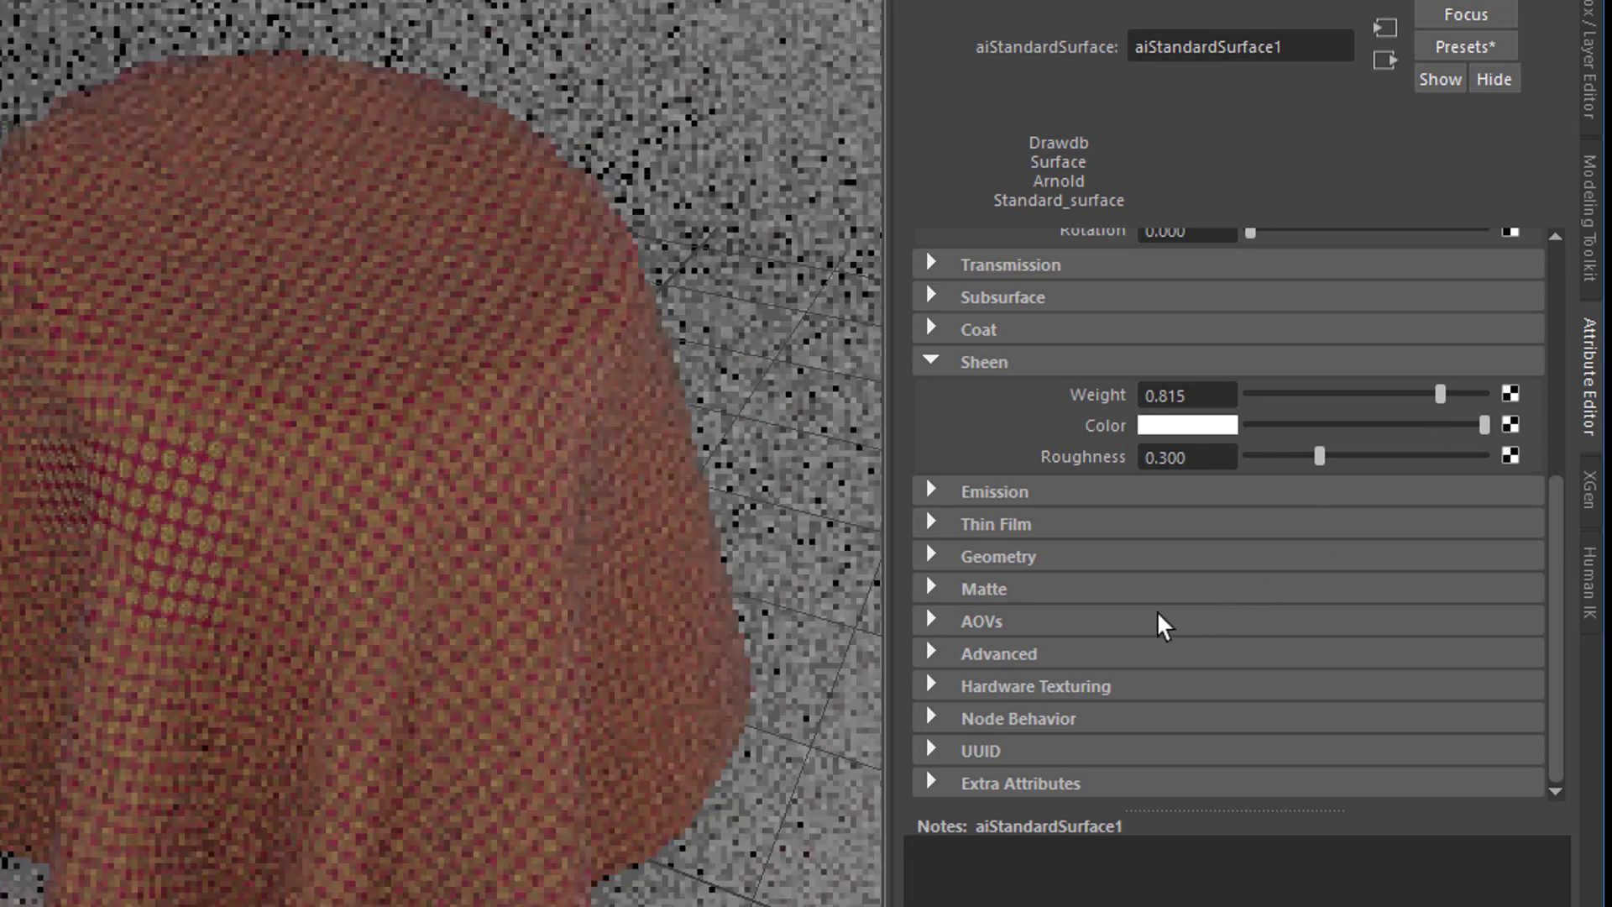
pyautogui.click(1203, 425)
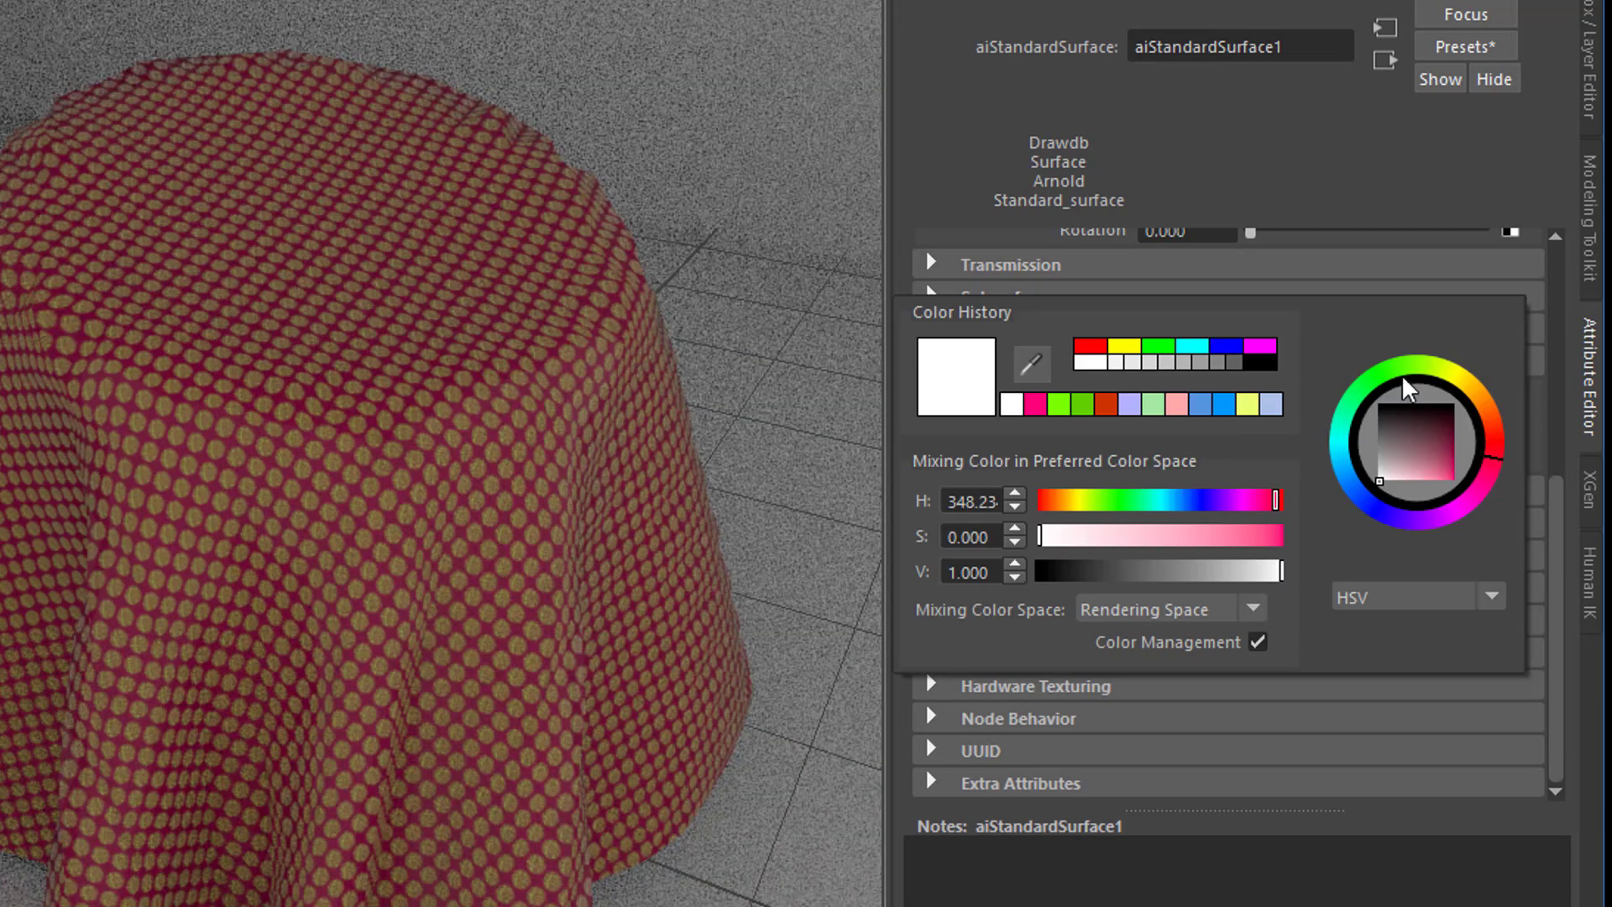
pyautogui.moveTo(1398, 407); pyautogui.dragTo(1475, 497)
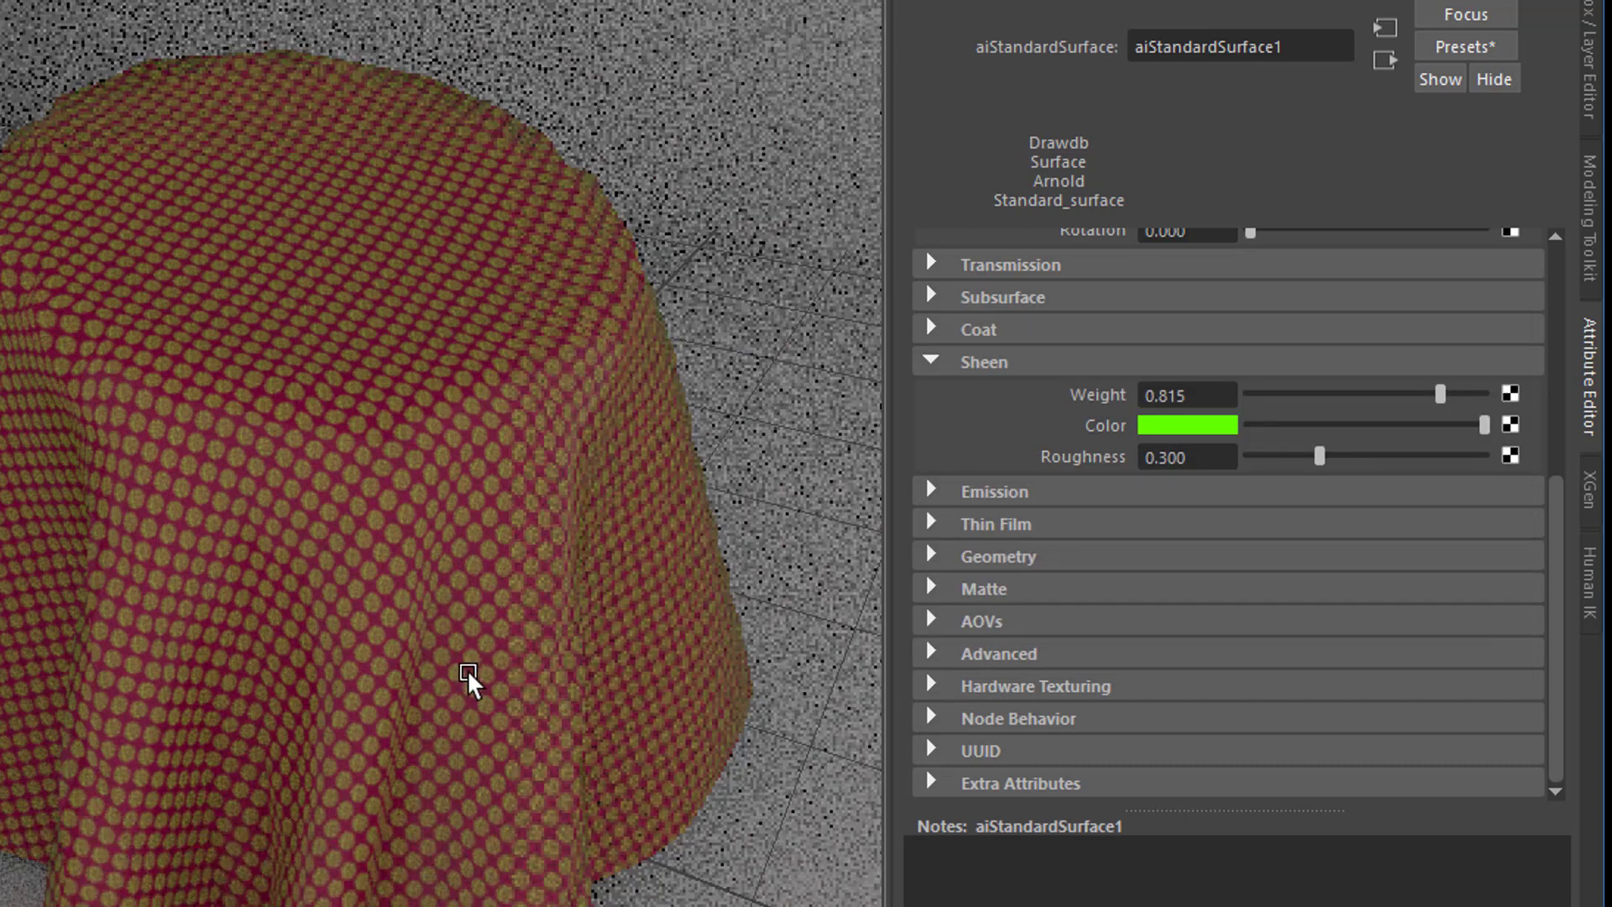
# Step: Set the sheen roughness of aiStandardSurface1 to 0.936 while viewing the cloth from the side
pyautogui.keyDown('alt'); pyautogui.moveTo(469, 680); pyautogui.dragTo(737, 669); pyautogui.keyUp('alt')
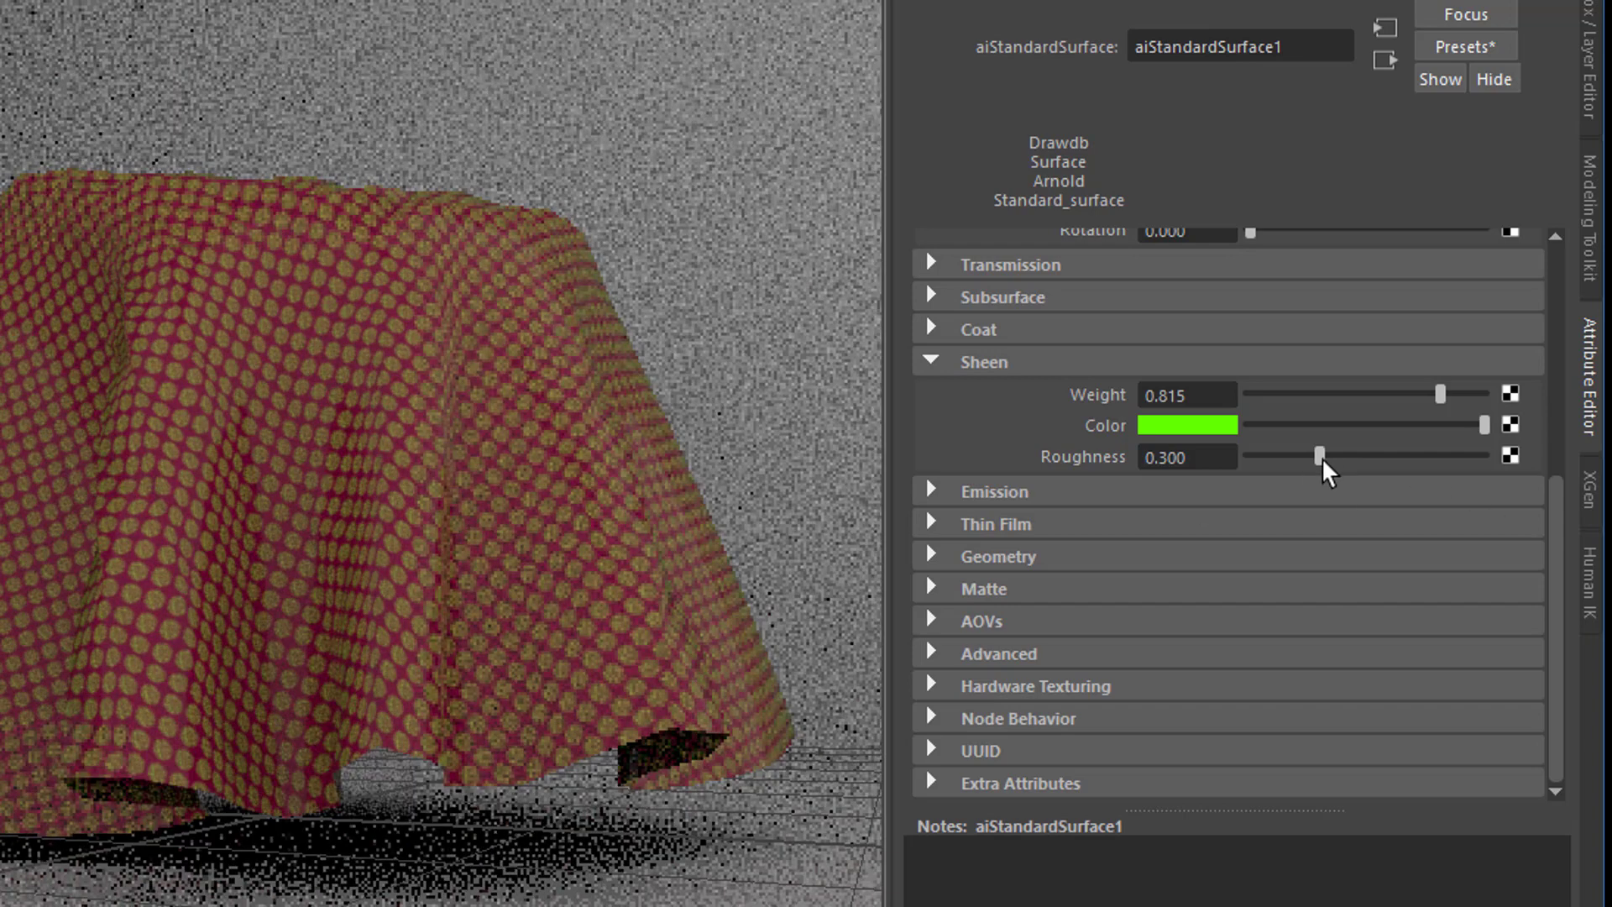
pyautogui.moveTo(1322, 456); pyautogui.dragTo(1250, 469)
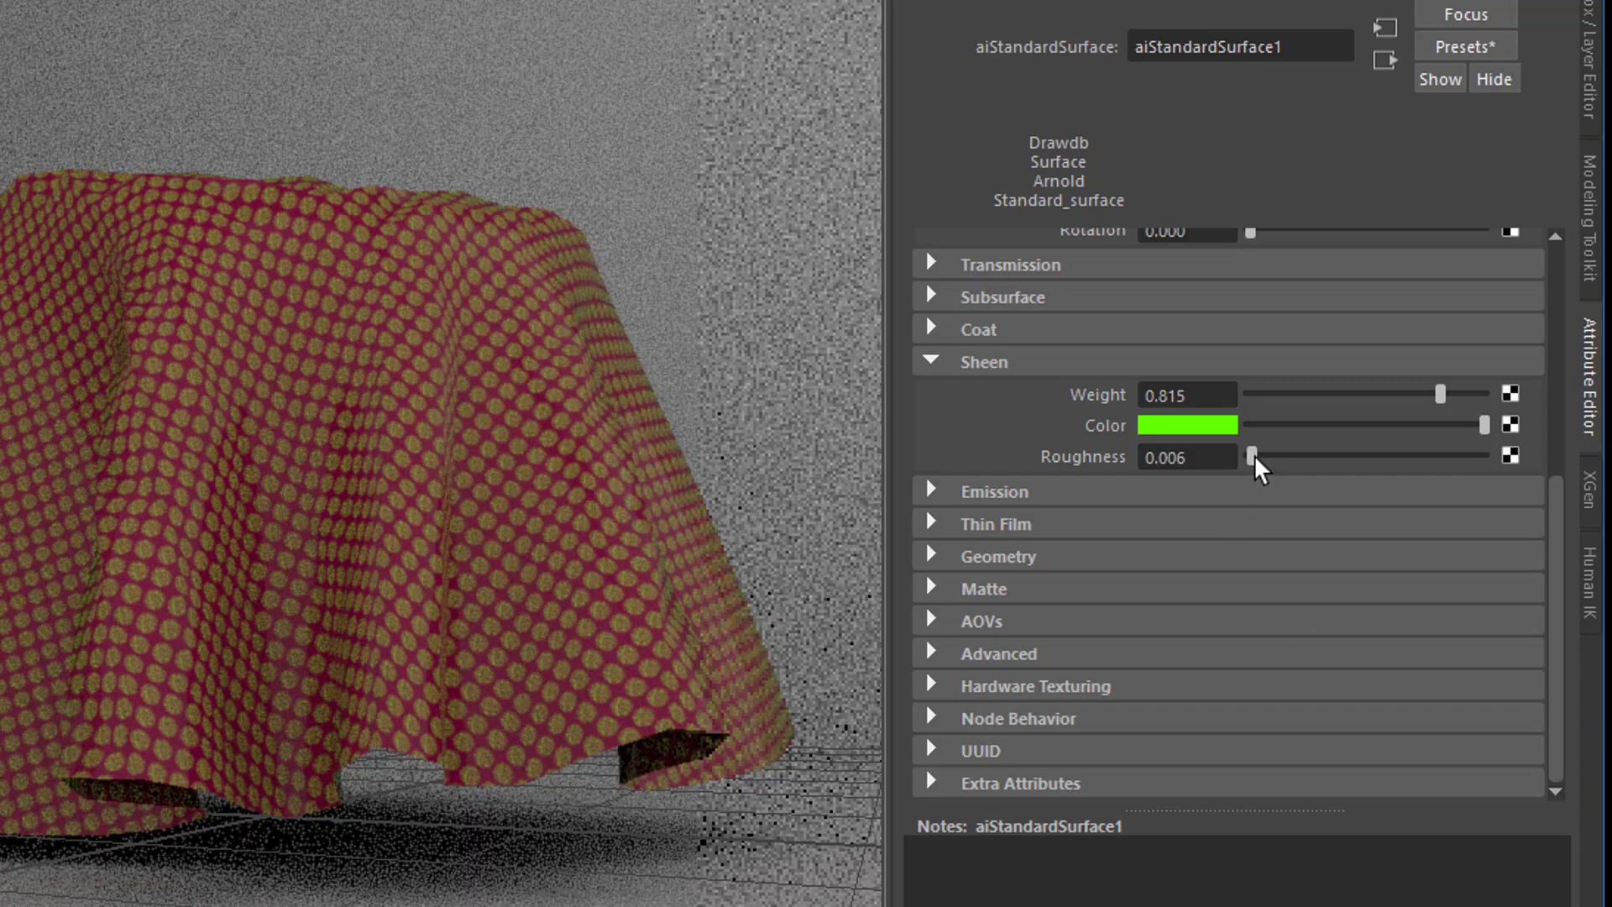
pyautogui.moveTo(1253, 457); pyautogui.dragTo(1468, 458)
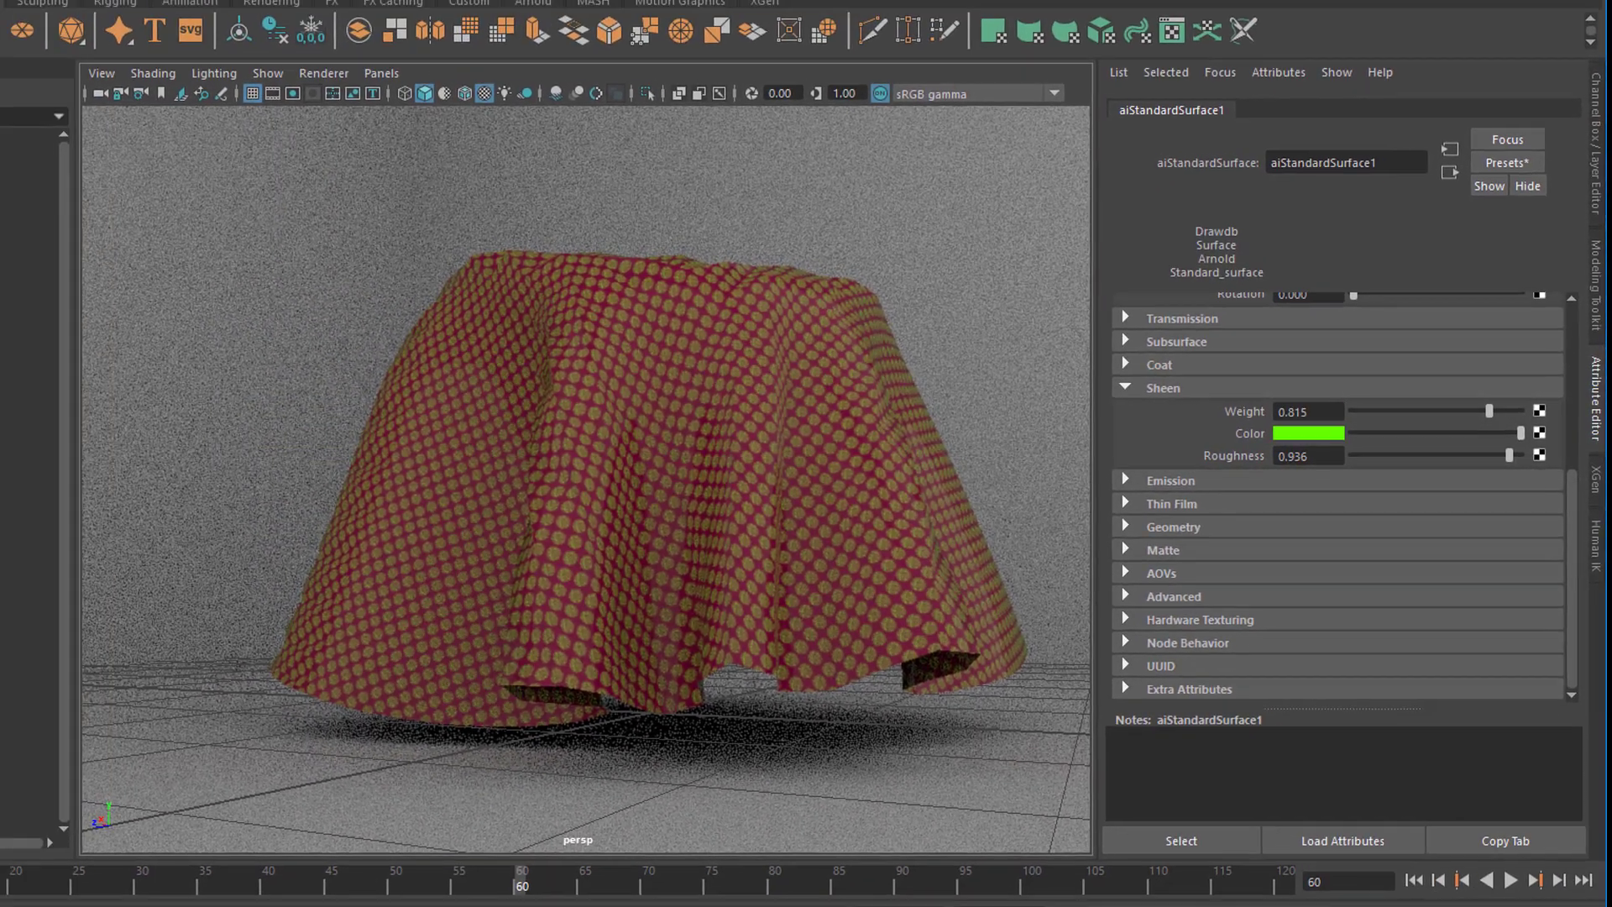
# Step: Select the aiSkyDomeLight1 light and set its intensity to 2
pyautogui.click(34, 274)
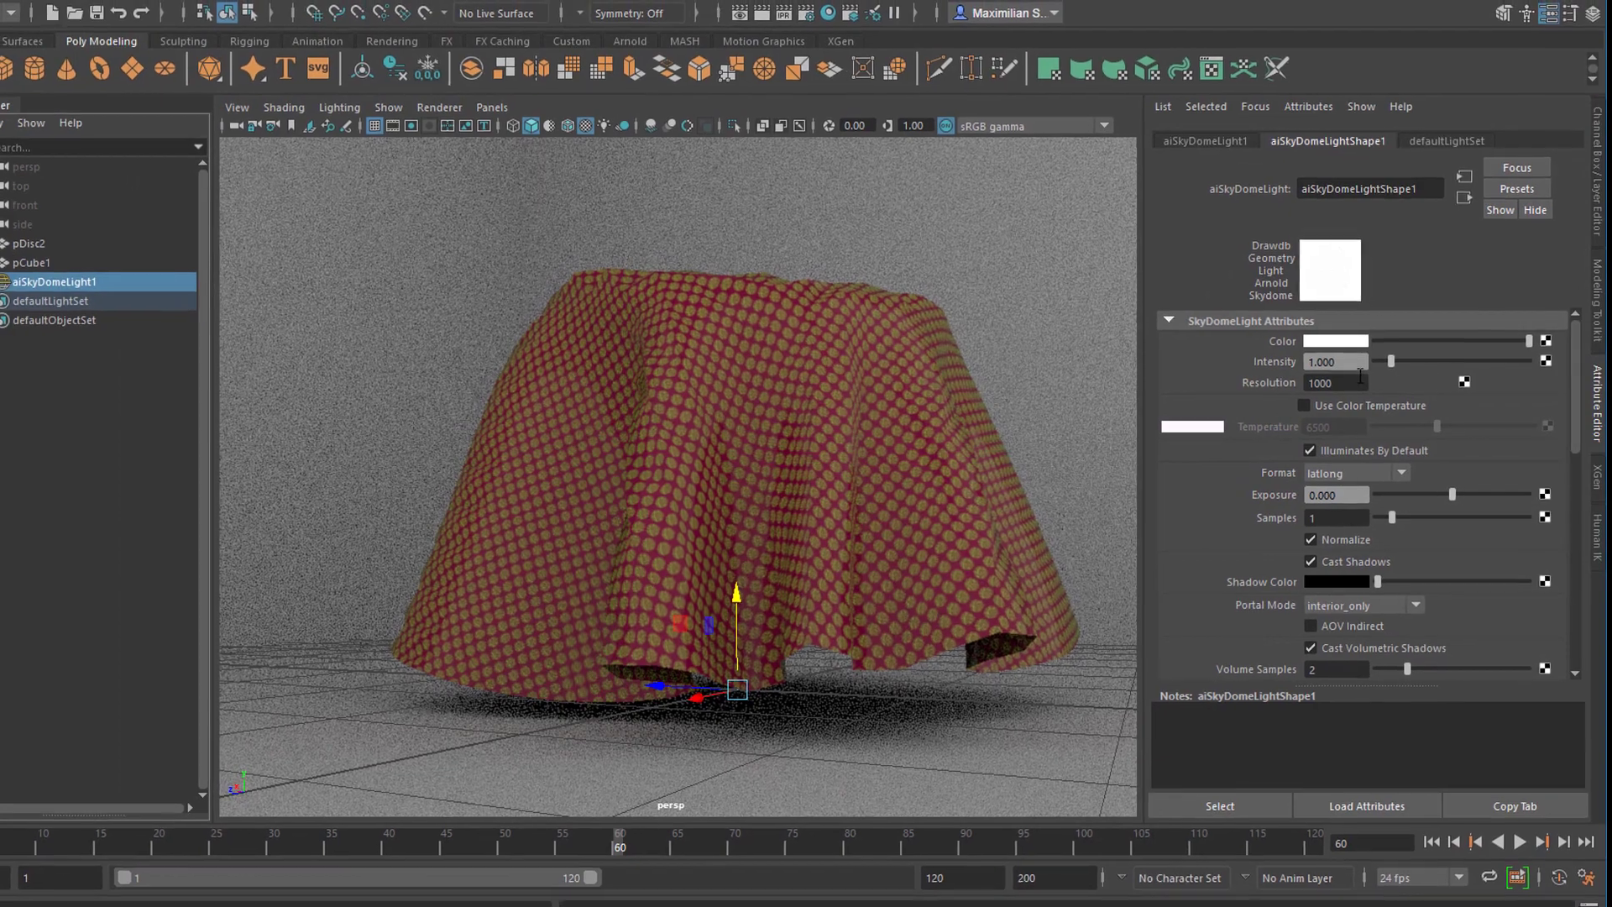
pyautogui.click(1353, 366)
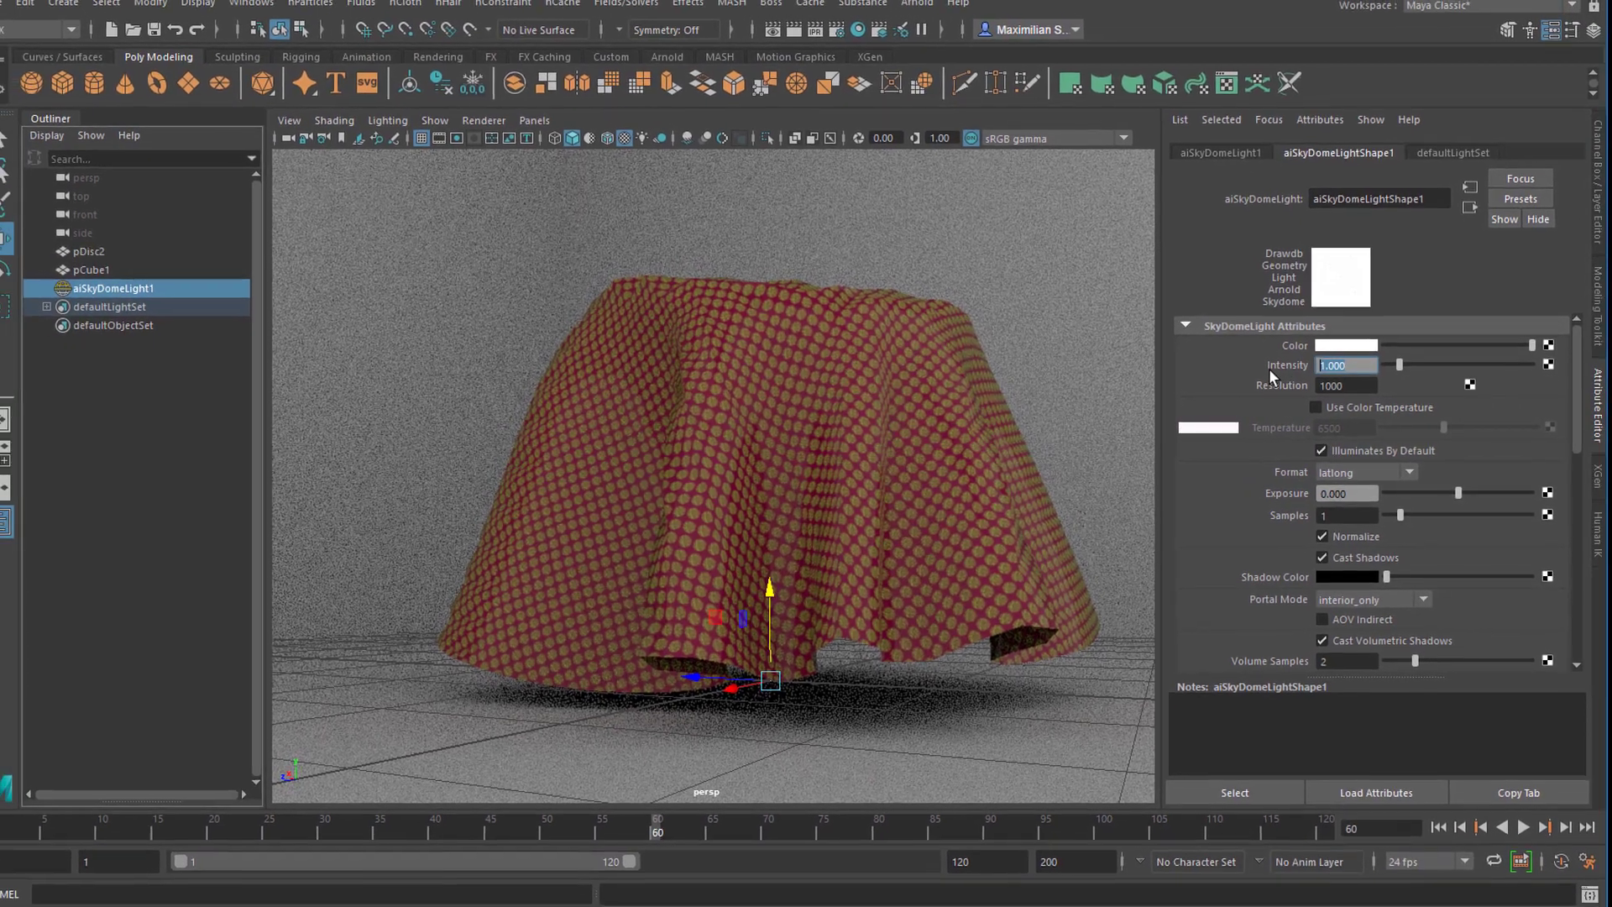
pyautogui.write('2')
pyautogui.press('Return')
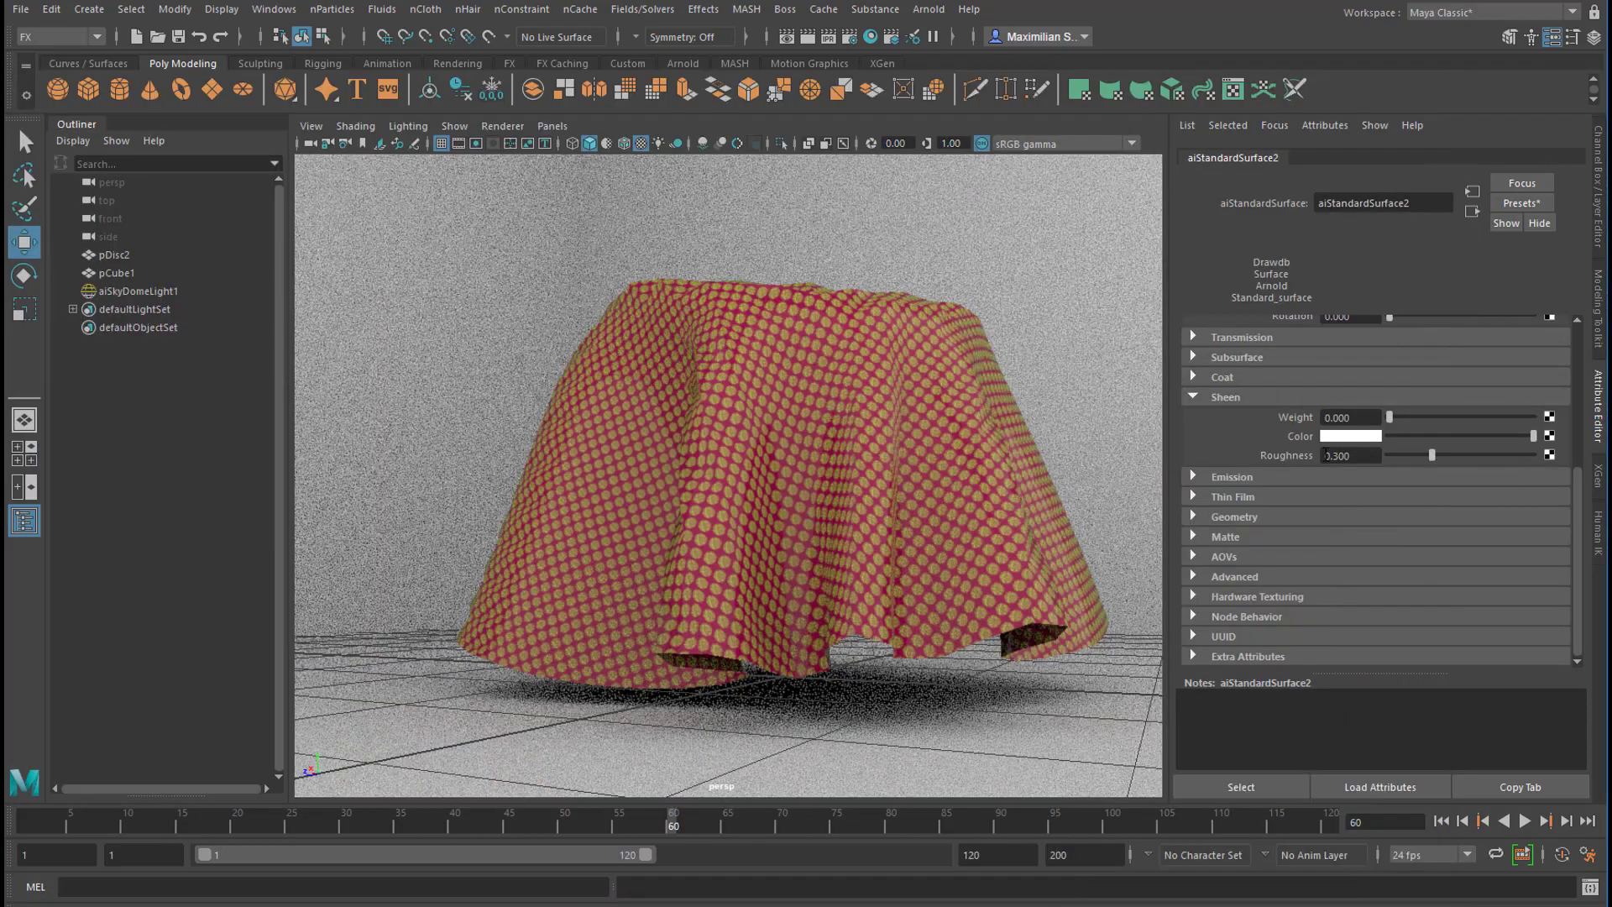
# Step: Change the base color of aiStandardSurface2 to blue
pyautogui.scroll(5, 1509, 425)
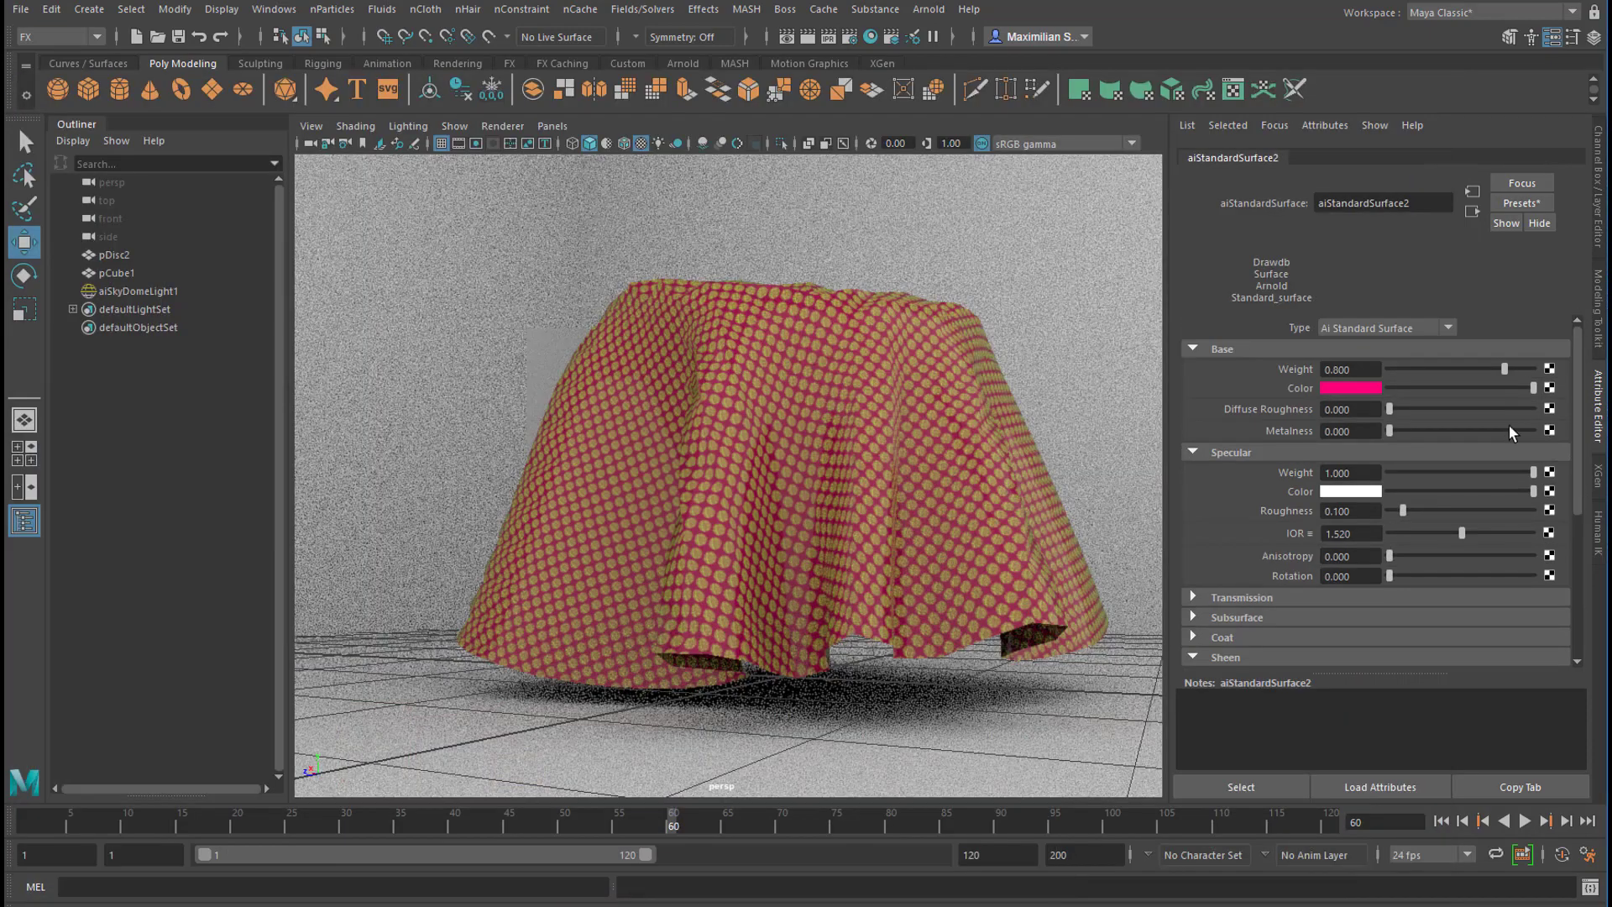
pyautogui.click(1363, 390)
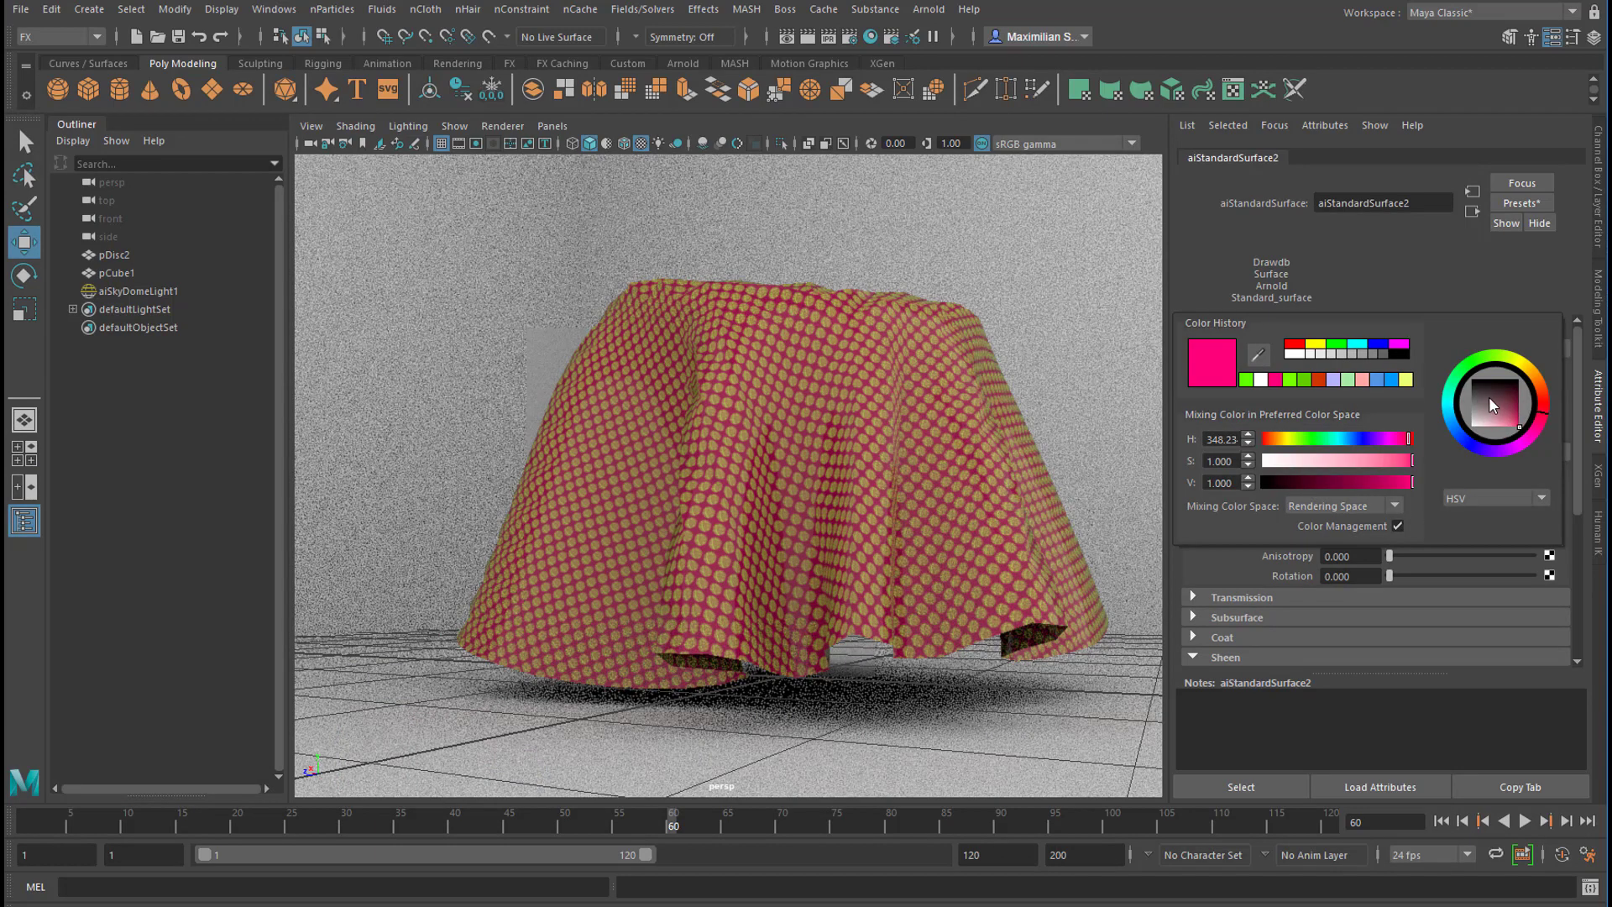
pyautogui.click(1510, 381)
pyautogui.moveTo(1509, 383); pyautogui.dragTo(1547, 393)
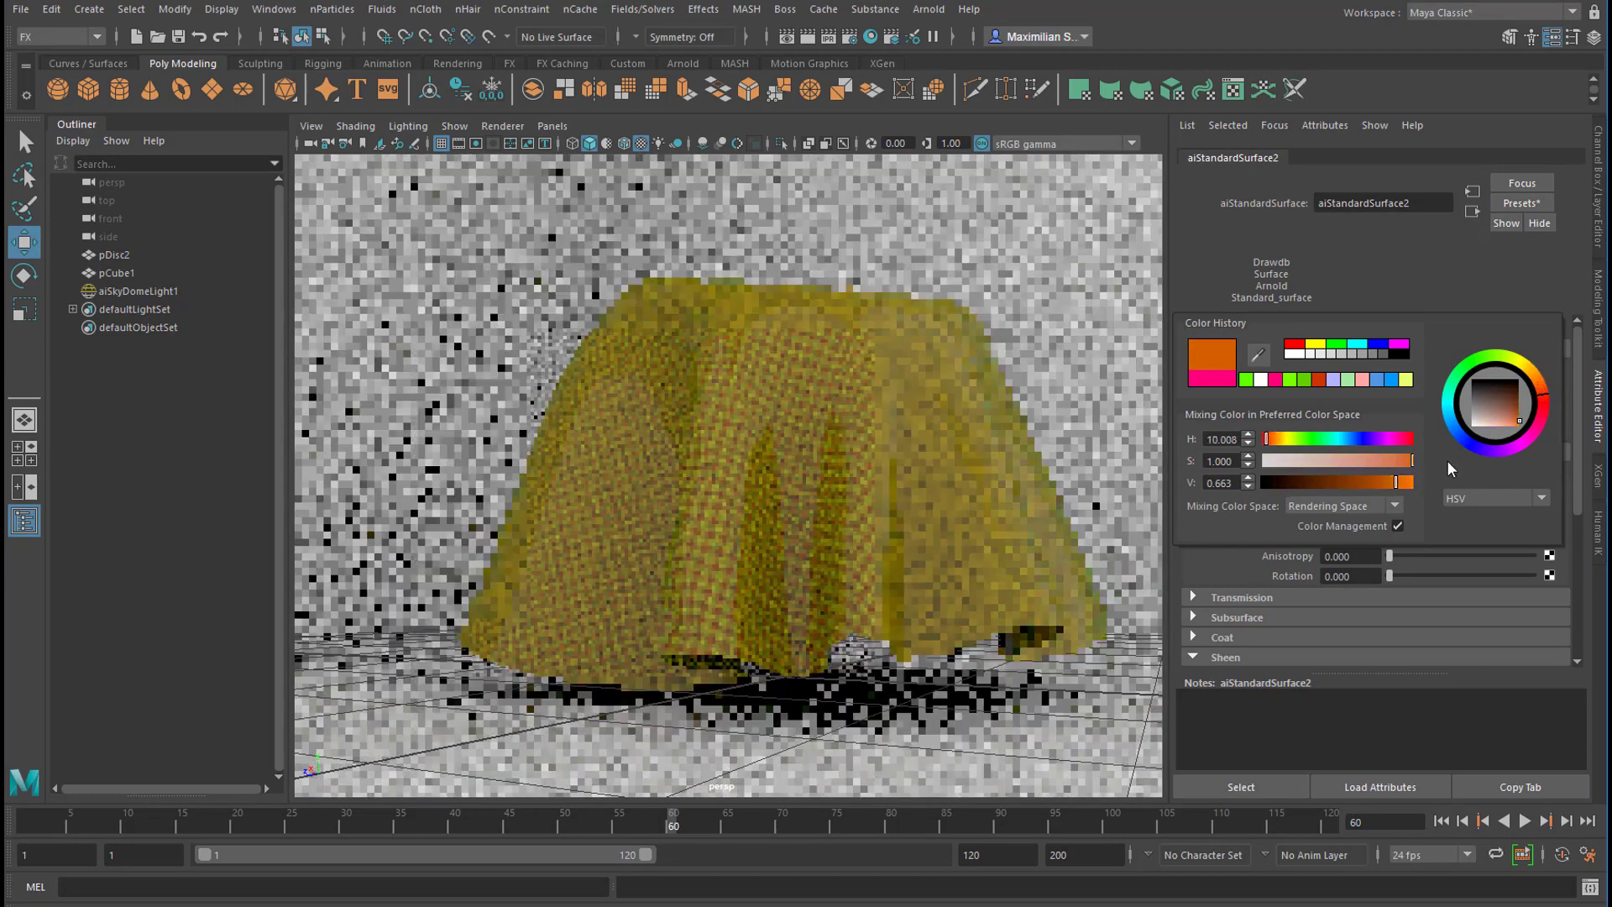
pyautogui.click(1464, 436)
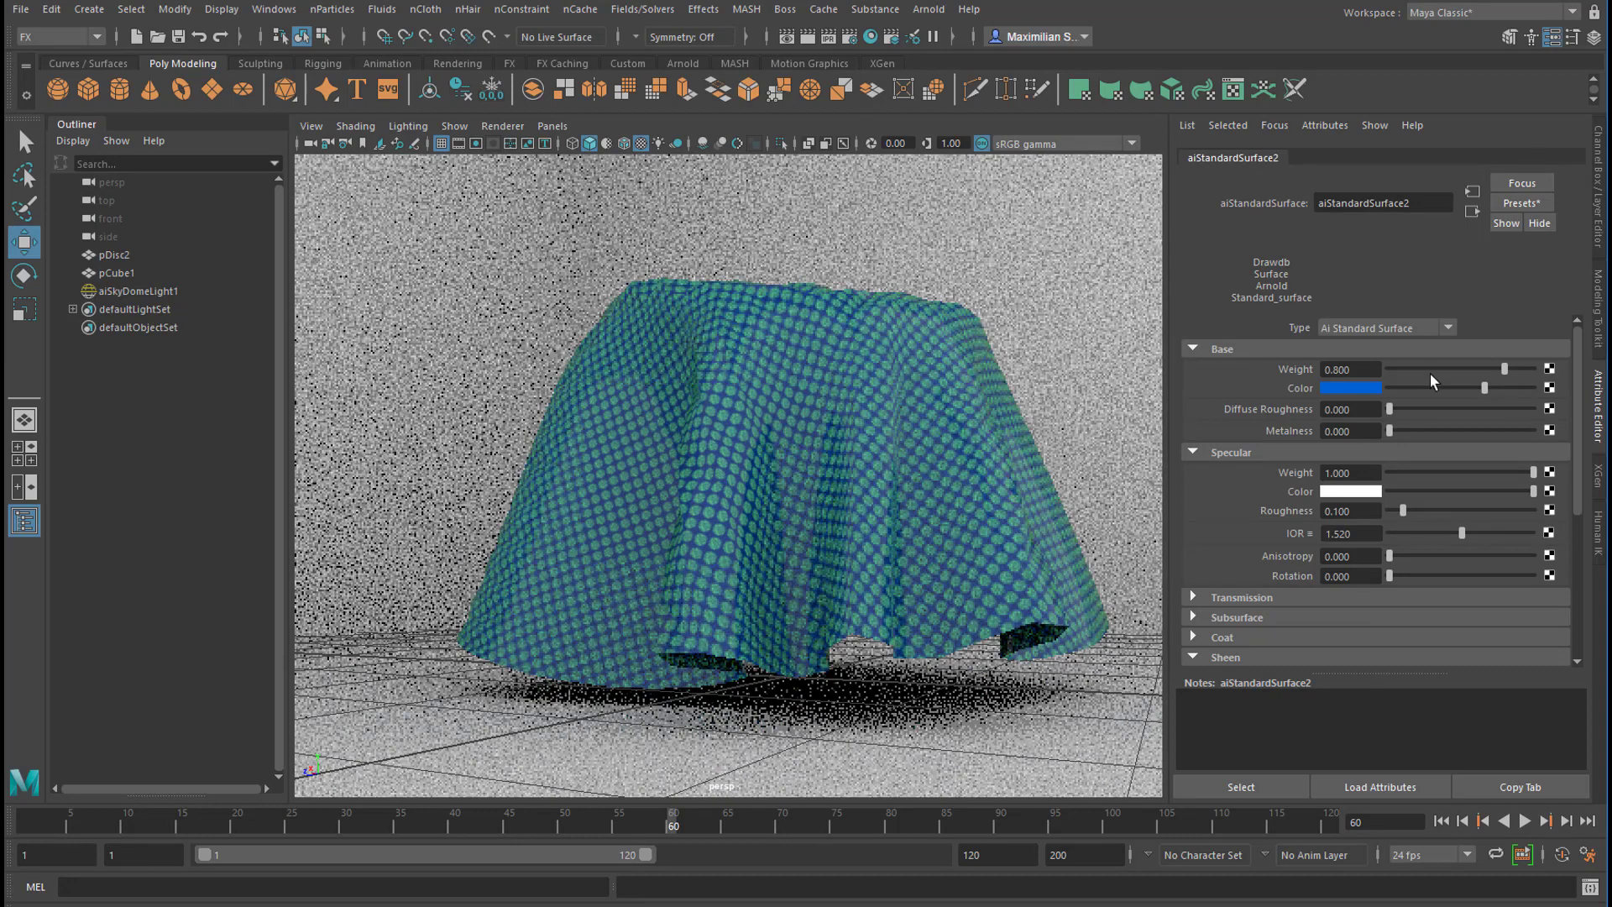
# Step: Map a Crater texture to the base color of aiStandardSurface2, with channel 1 black and channel 2 white
pyautogui.click(1549, 388)
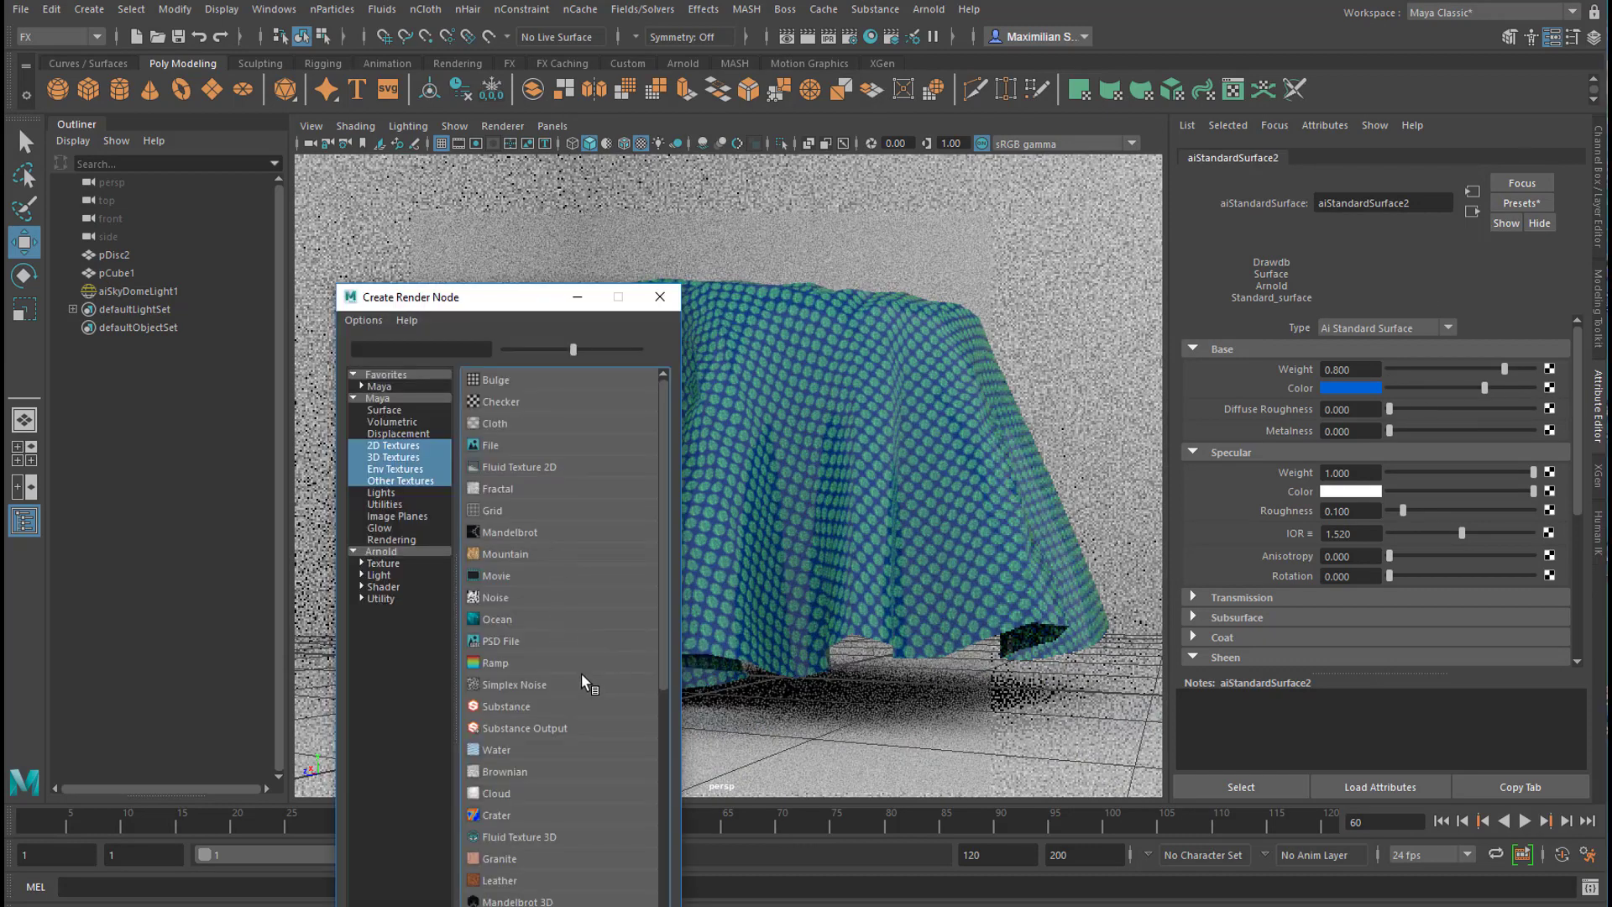
pyautogui.click(494, 815)
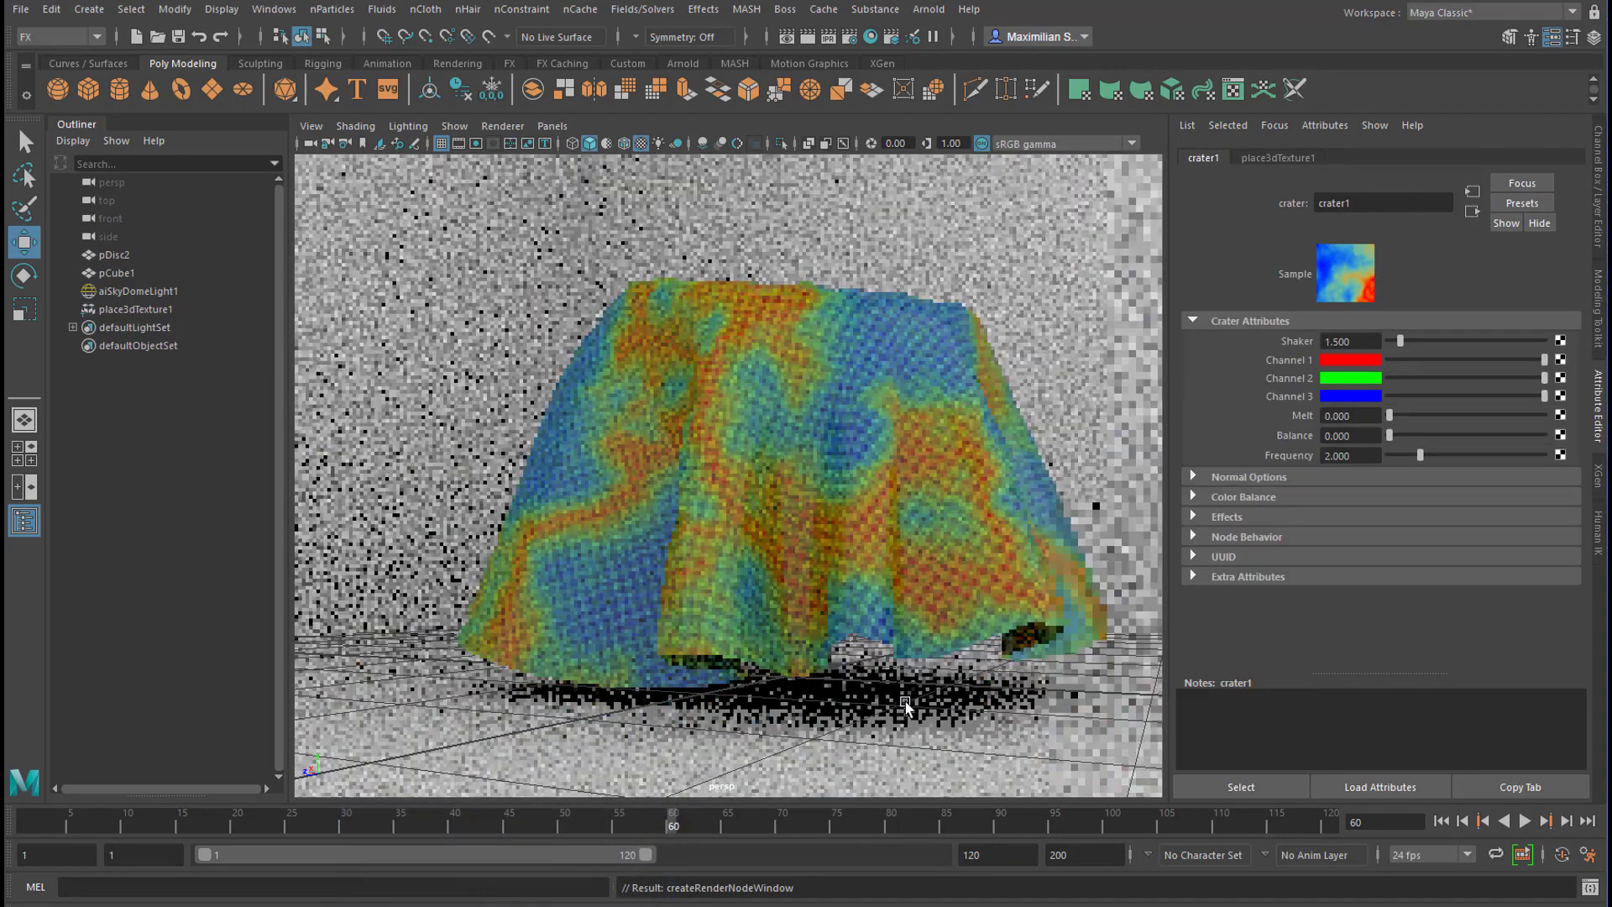
pyautogui.moveTo(1543, 360); pyautogui.dragTo(1315, 386)
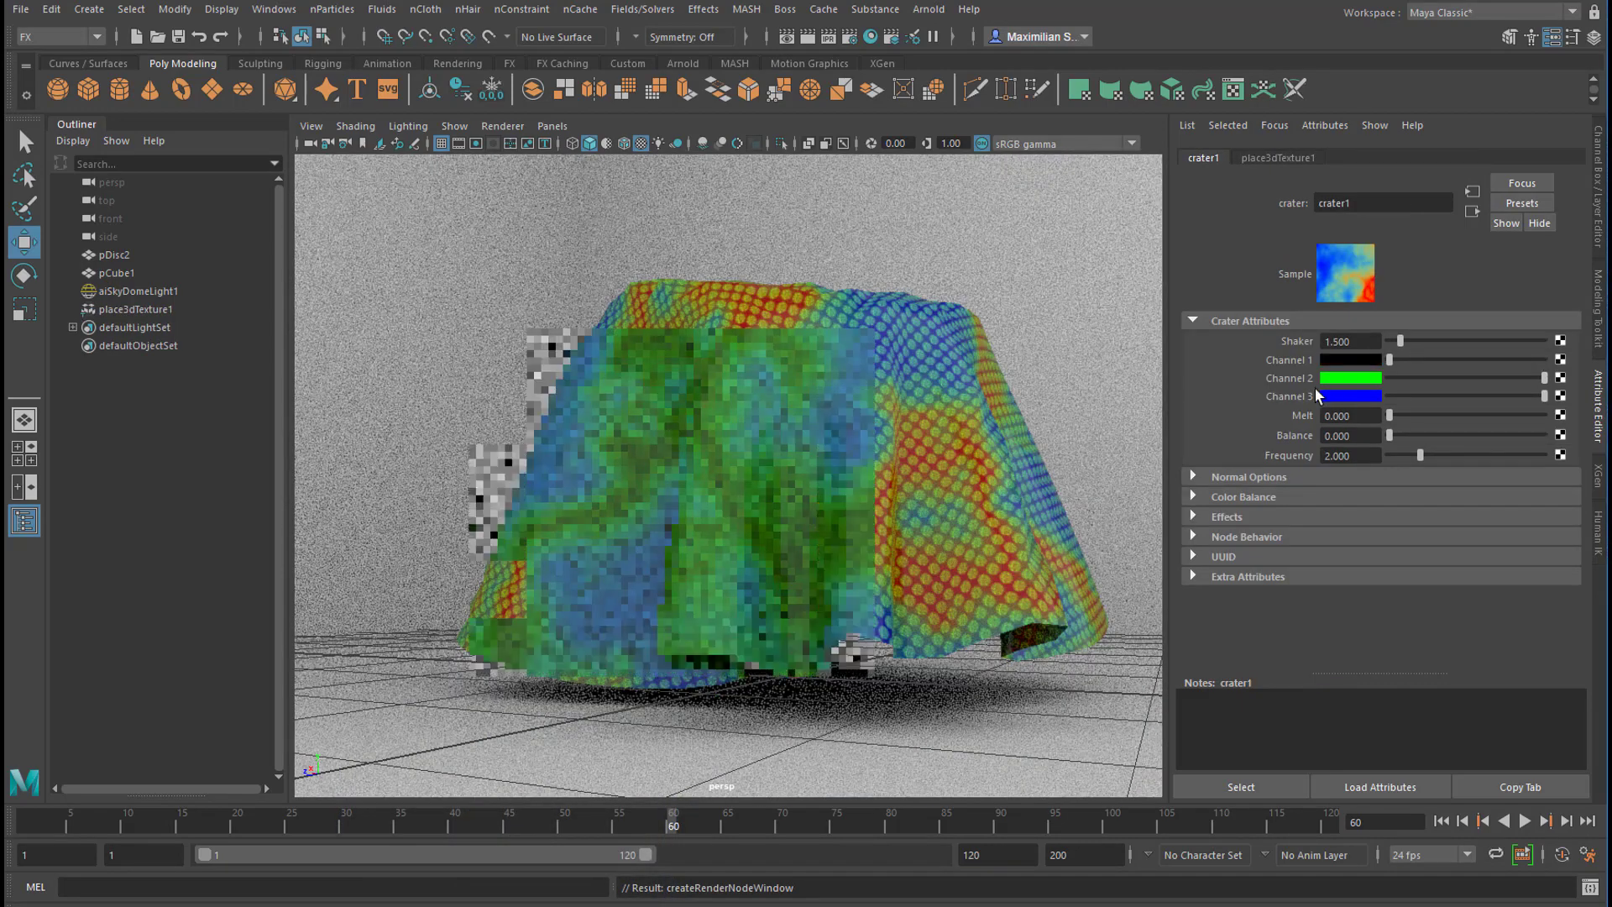
pyautogui.click(1363, 378)
pyautogui.moveTo(1494, 403); pyautogui.dragTo(1474, 435)
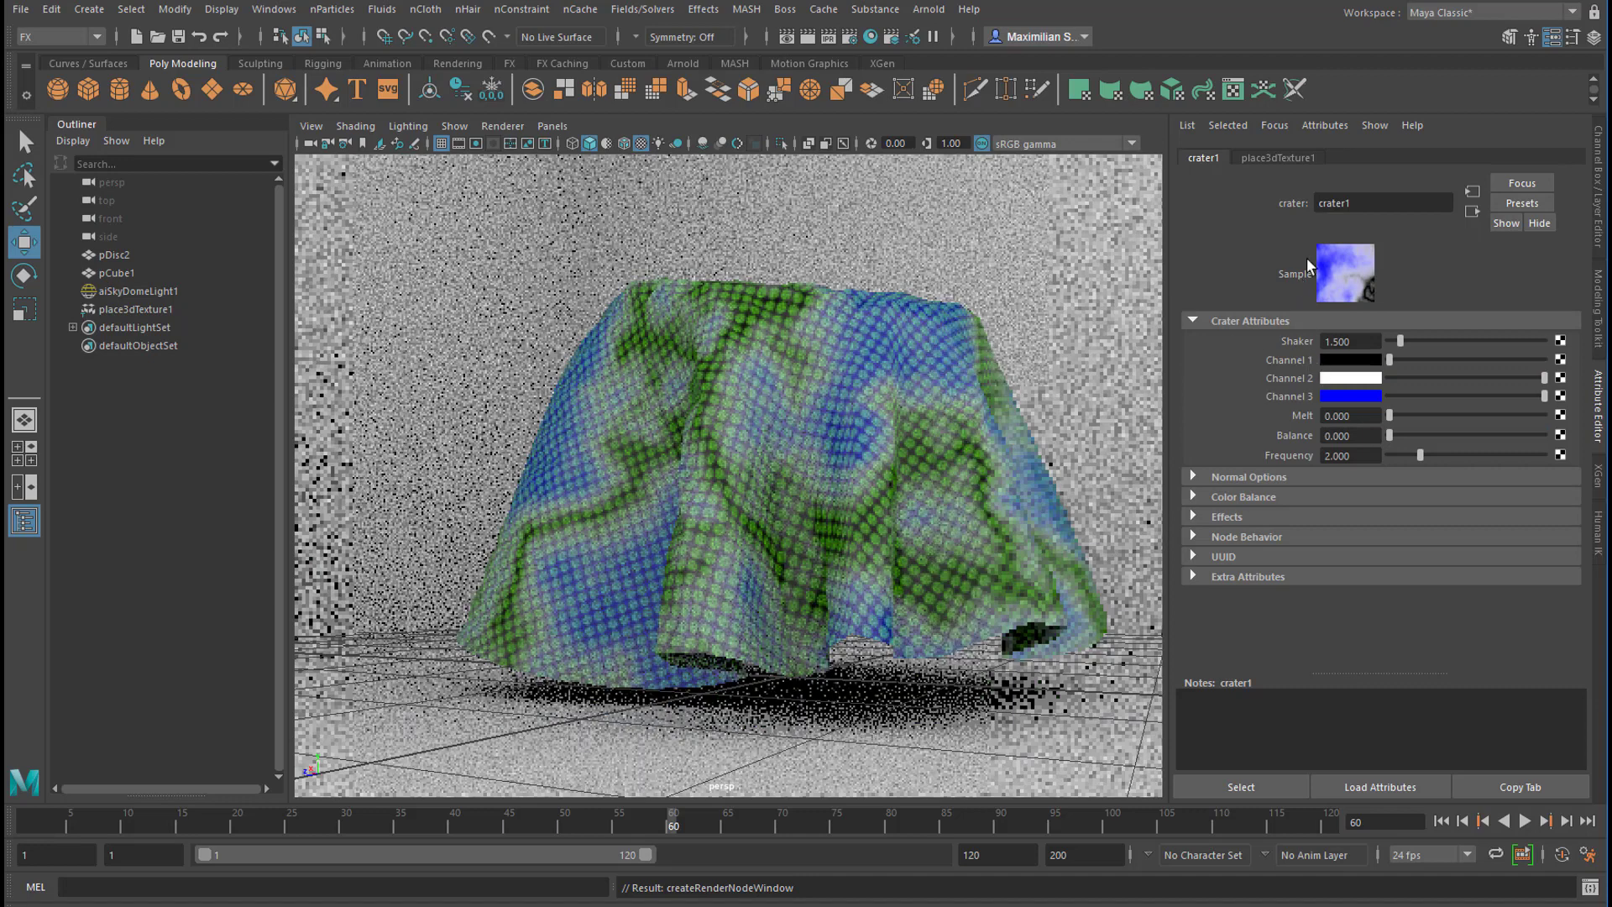
# Step: Move the crater's place3dTexture1 placement up to about 1.207 in Y and scale it uniformly to about 0.261
pyautogui.click(1283, 160)
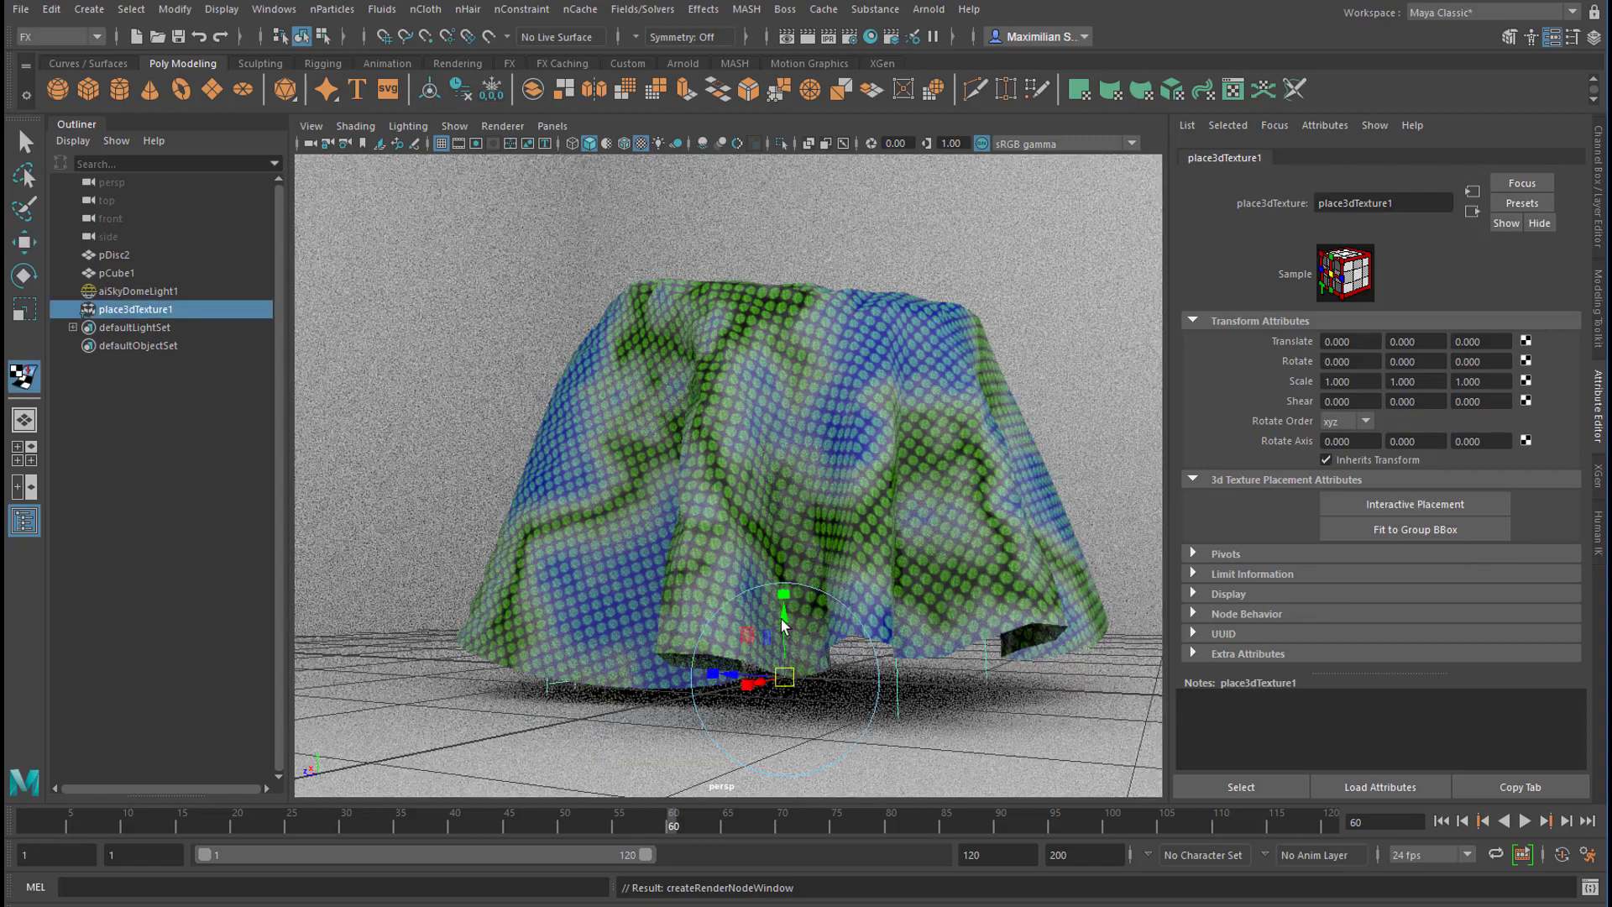
pyautogui.moveTo(783, 626); pyautogui.dragTo(672, 516)
pyautogui.press('r')
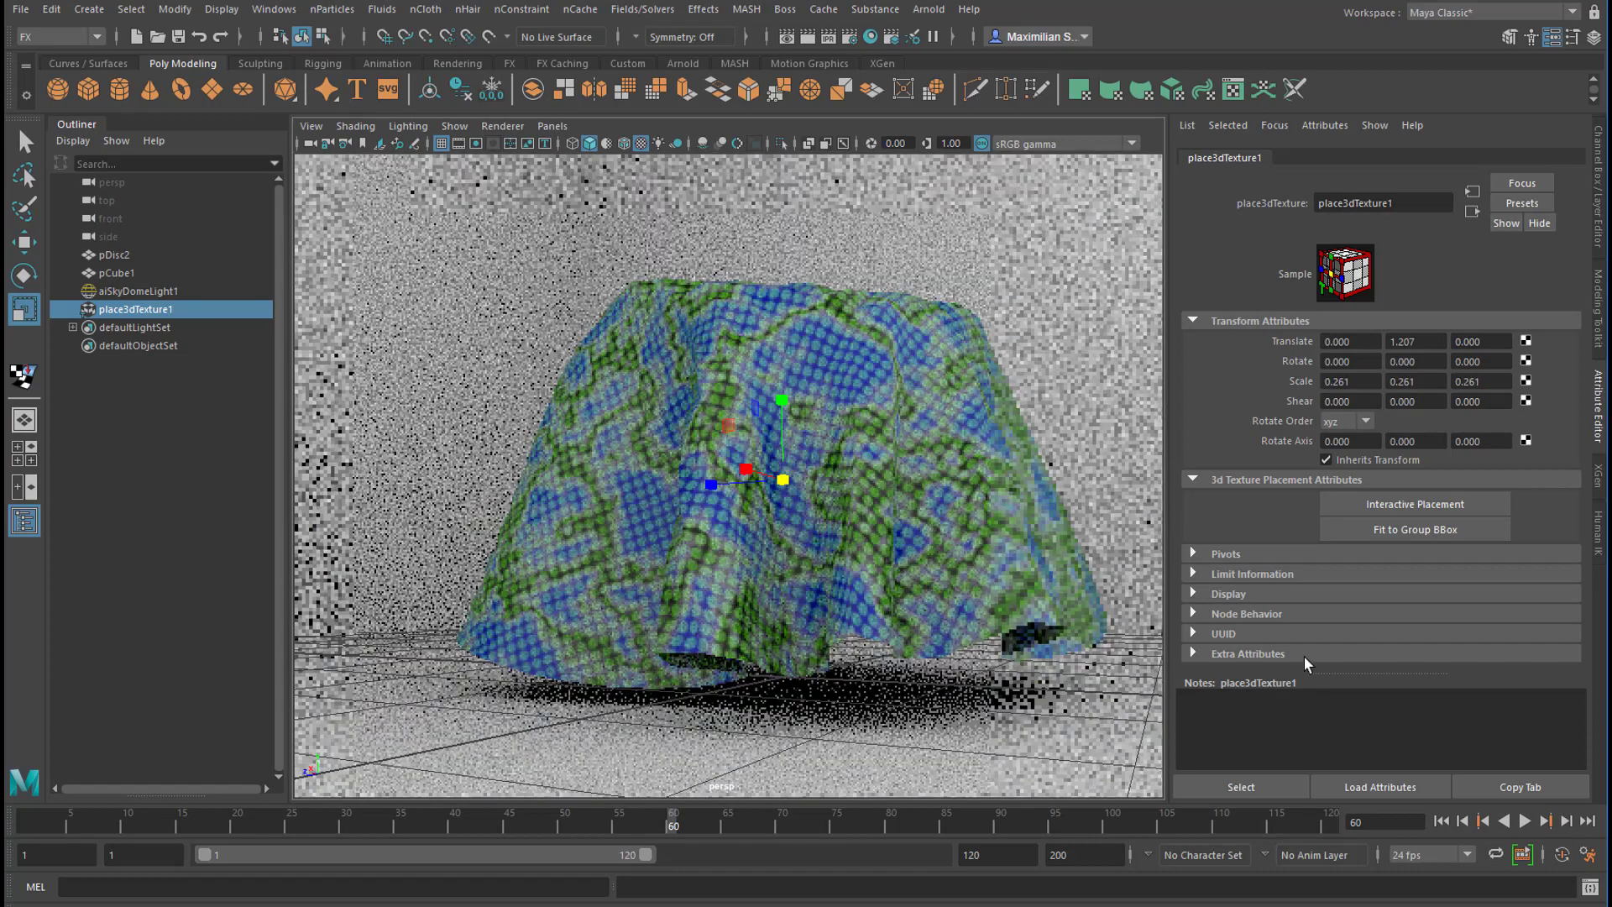
# Step: Return to the crater1 texture and change its channel 3 color to yellow
pyautogui.click(1473, 211)
pyautogui.click(1365, 398)
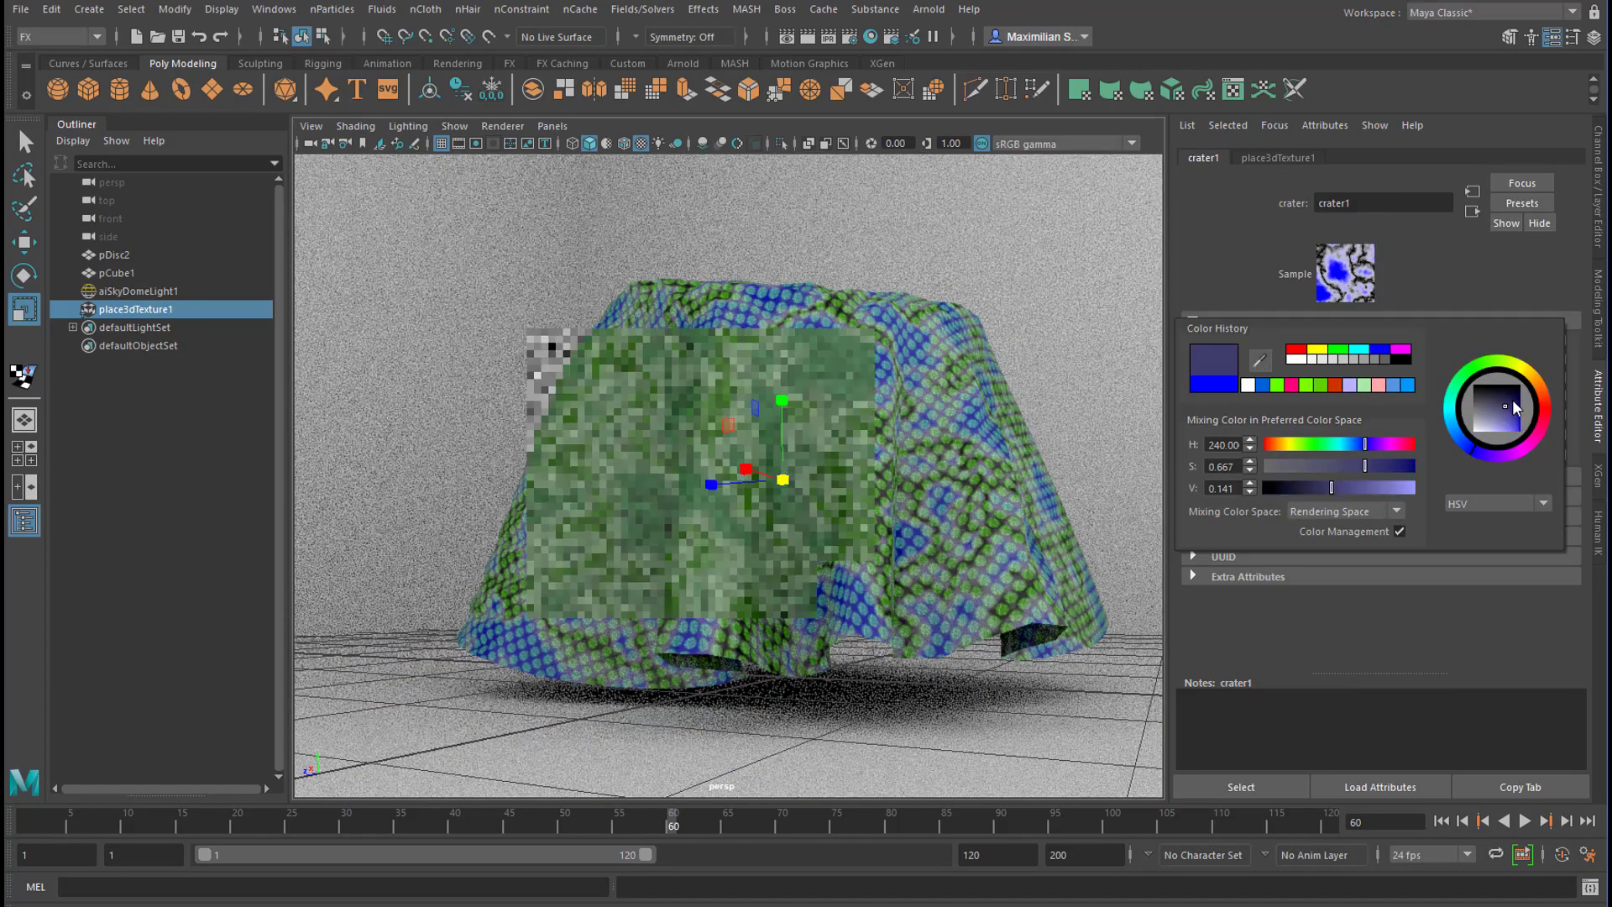
pyautogui.moveTo(1514, 406)
pyautogui.mouseDown()
pyautogui.moveTo(1533, 370)
pyautogui.moveTo(1531, 430)
pyautogui.mouseUp()
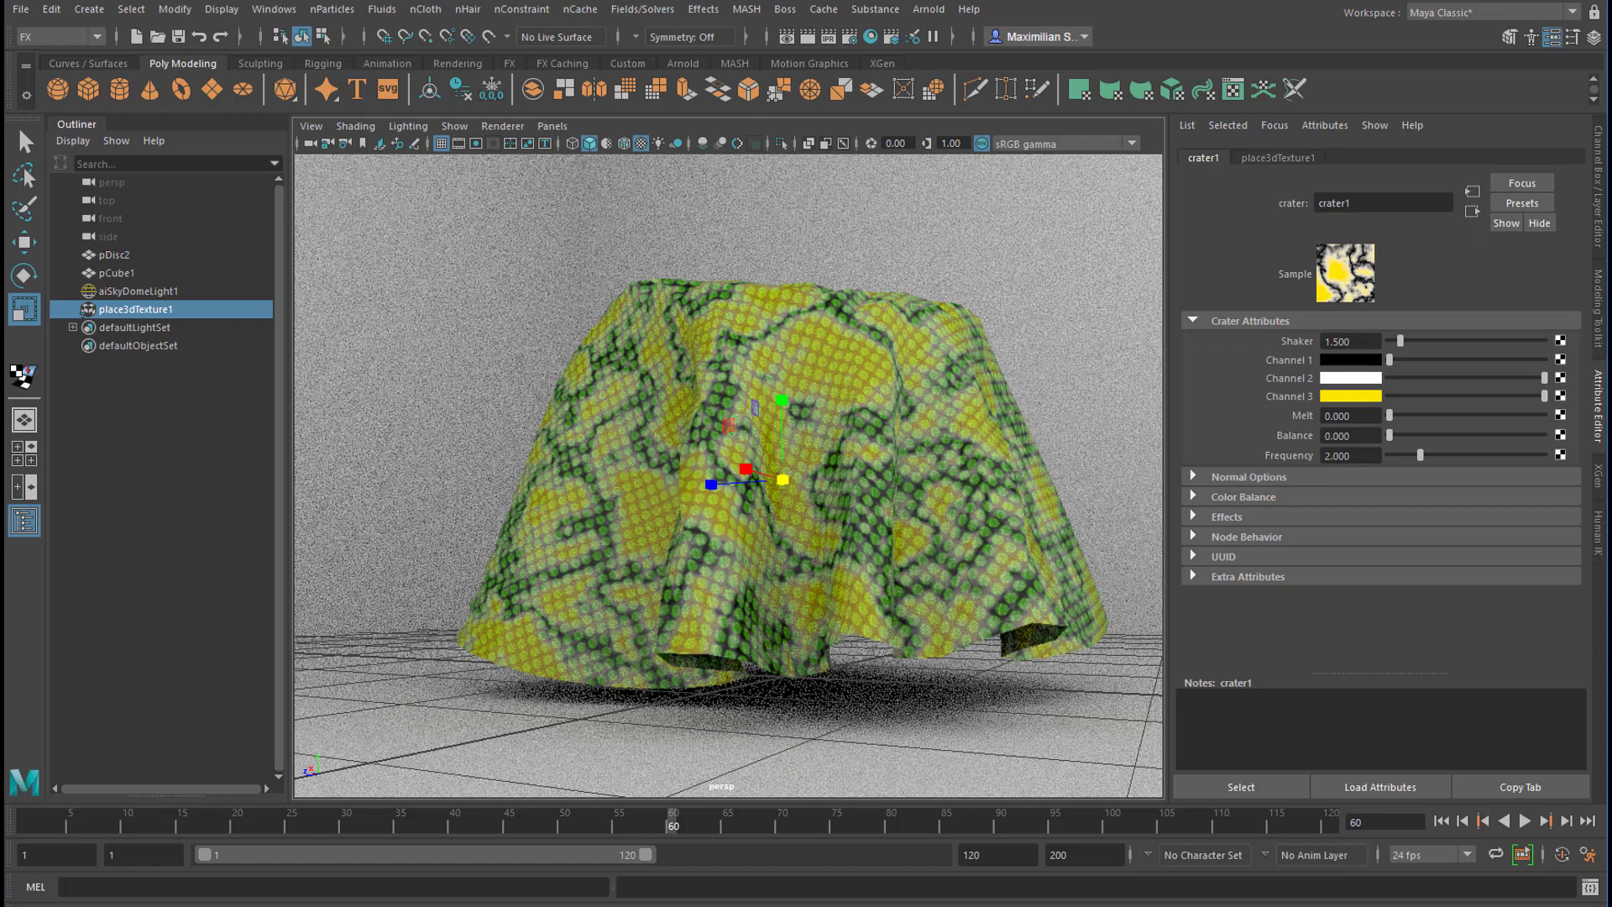
# Step: Open the Hypershade, select the place2dTexture1 node feeding file1, and minimize the window
pyautogui.click(870, 37)
pyautogui.moveTo(829, 552); pyautogui.dragTo(538, 695, button='middle')
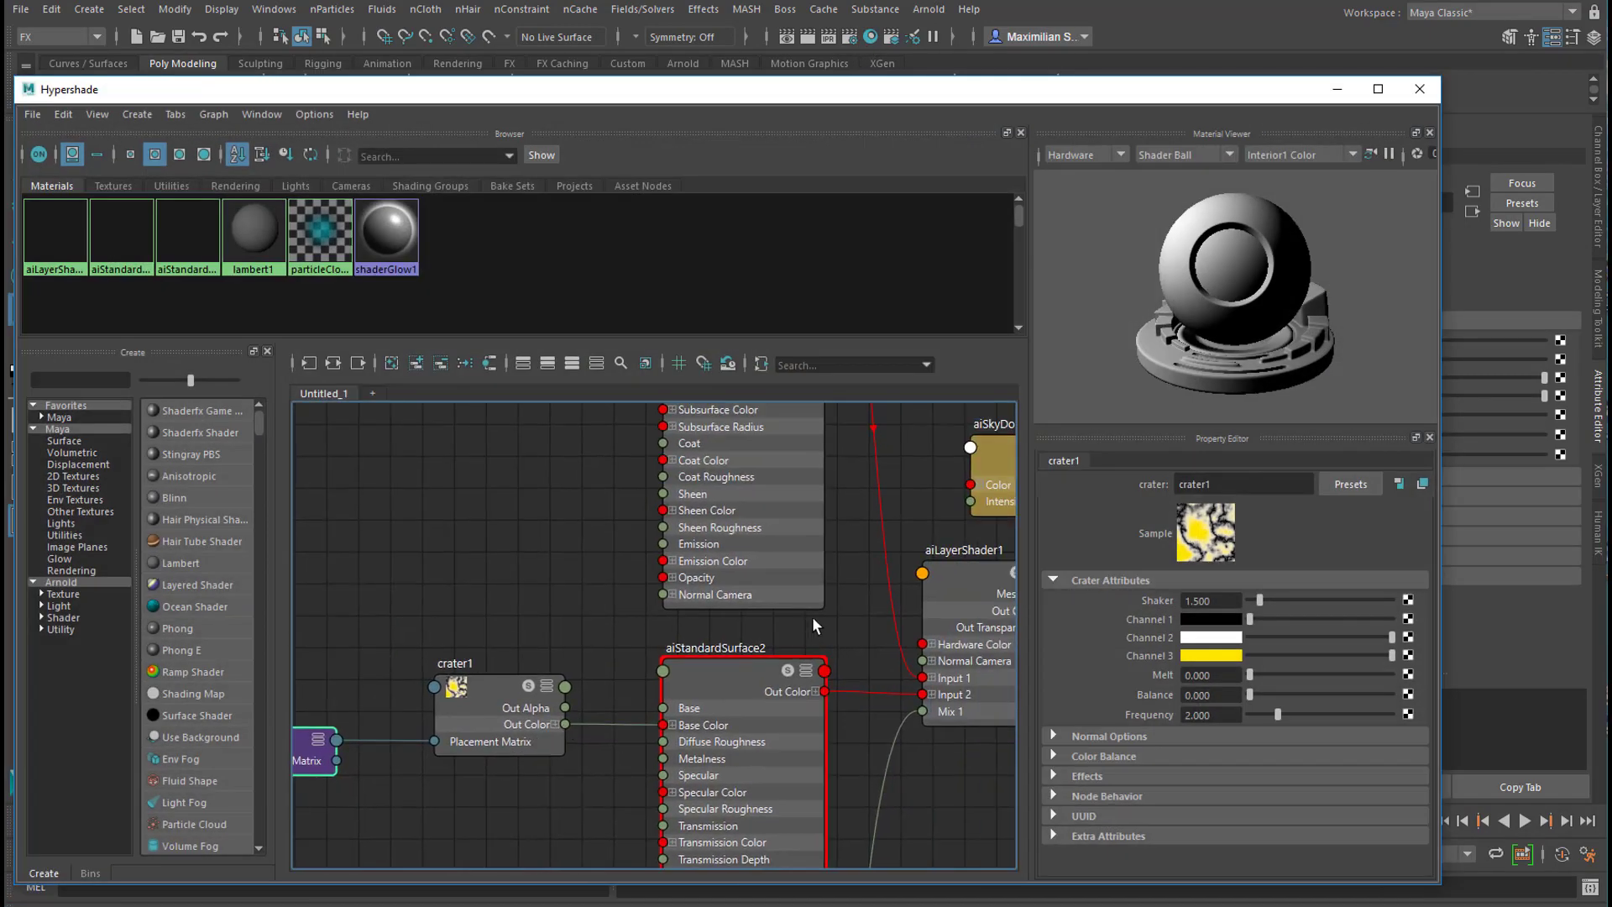
pyautogui.scroll(-3, 846, 657)
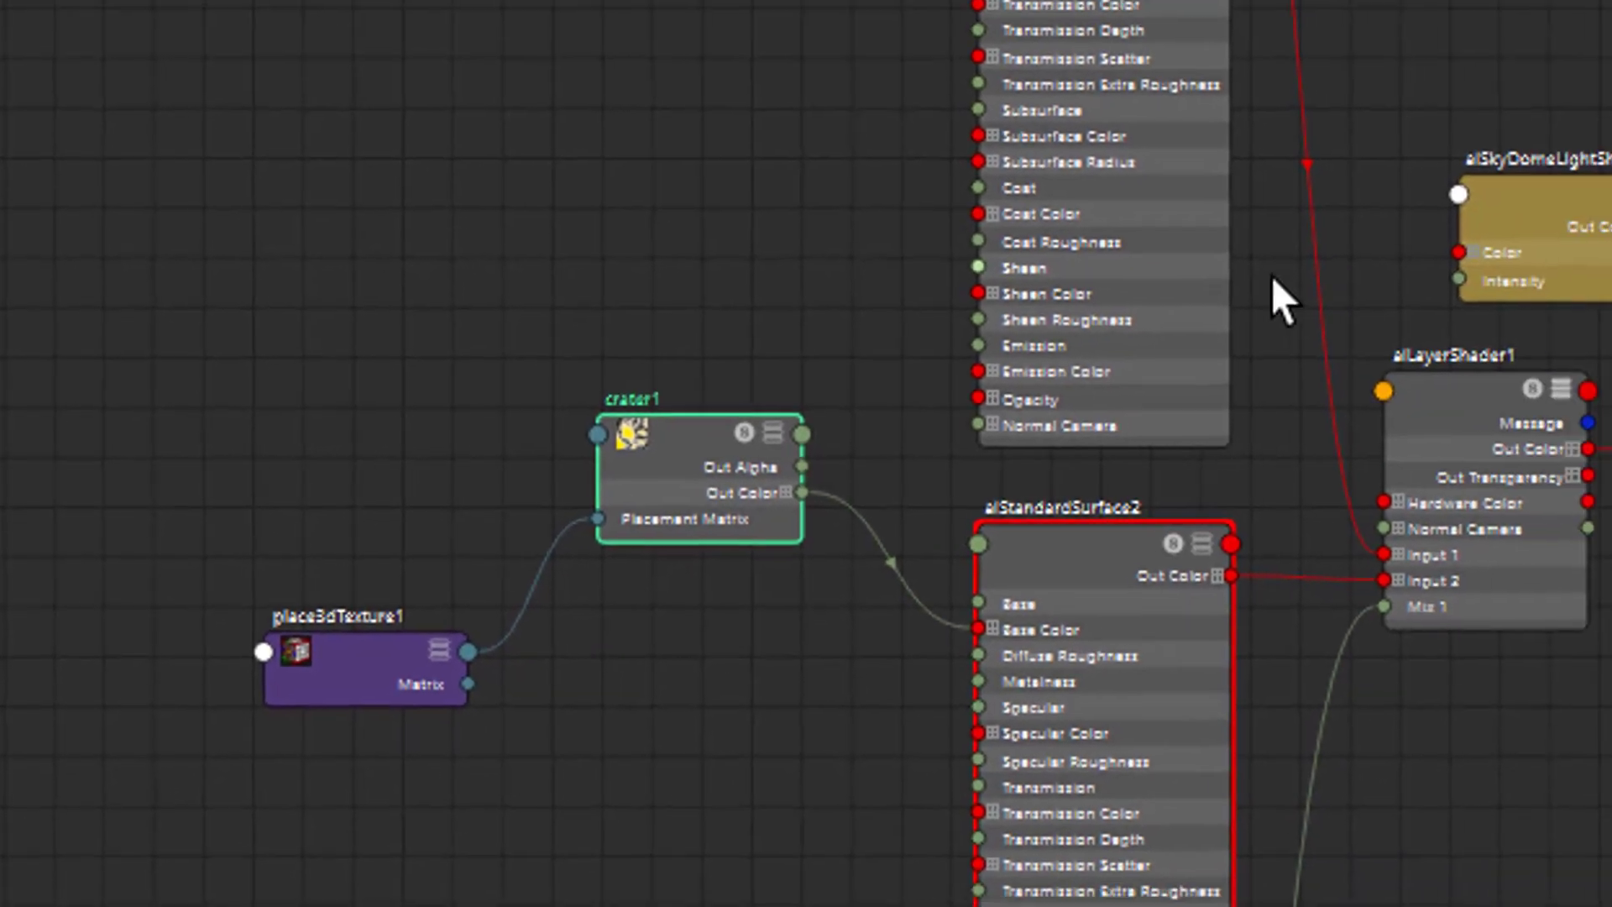
pyautogui.moveTo(1271, 275); pyautogui.dragTo(1169, 152, button='middle')
pyautogui.keyDown('alt'); pyautogui.moveTo(319, 638); pyautogui.dragTo(871, 619, button='right'); pyautogui.keyUp('alt')
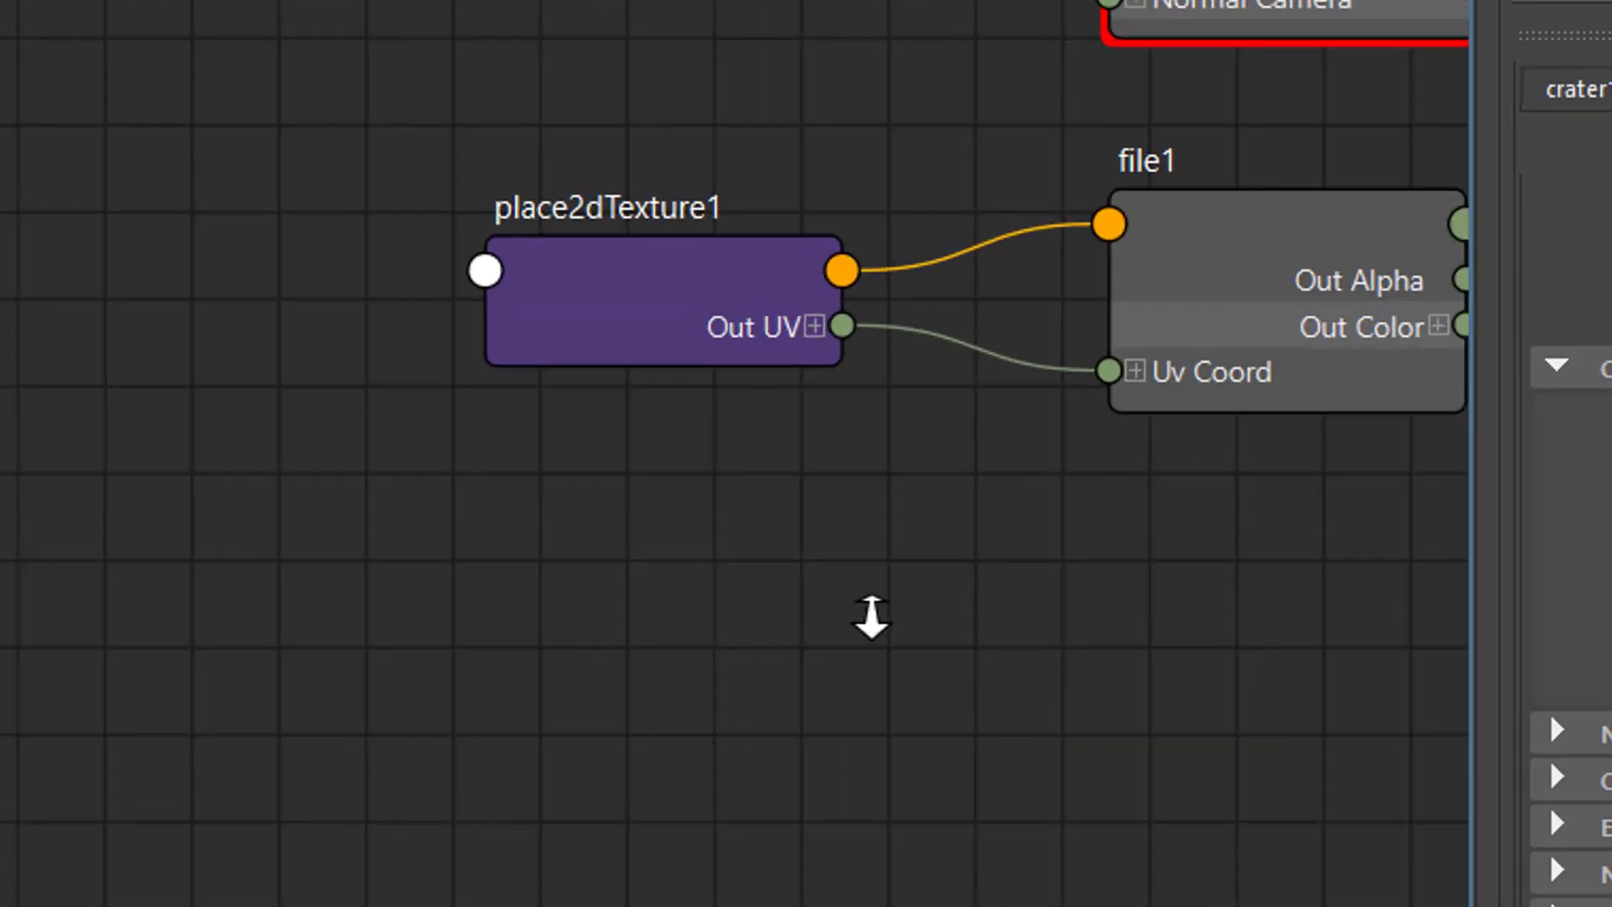
pyautogui.click(721, 290)
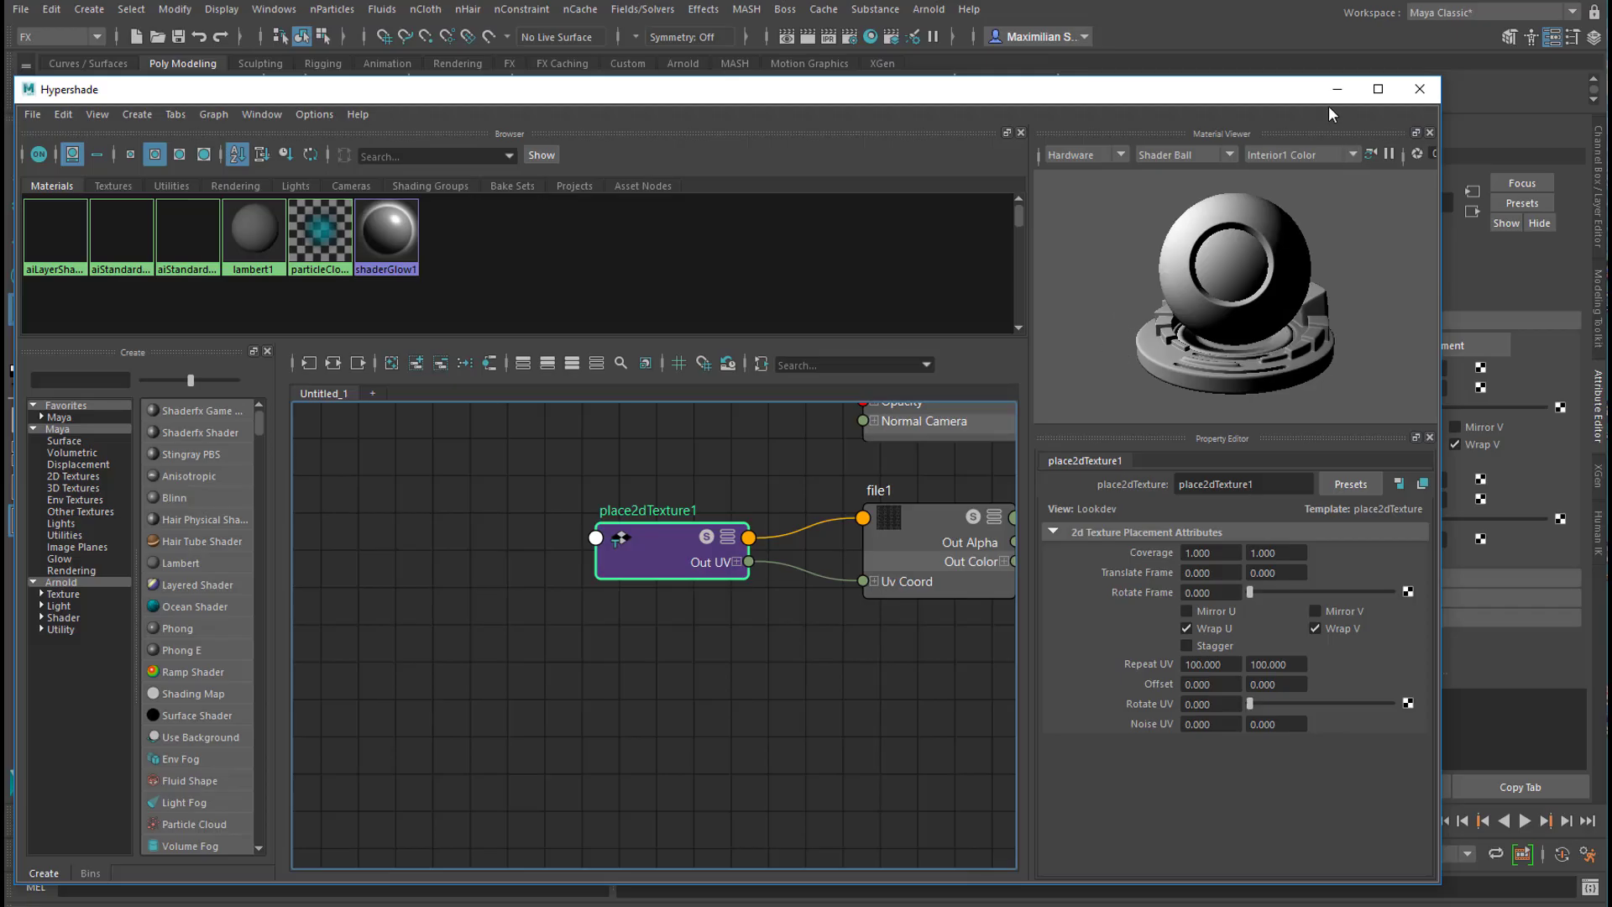
pyautogui.click(1336, 90)
# Step: Try a smaller U coverage on place2dTexture1 and settle on 0.8
pyautogui.click(1352, 370)
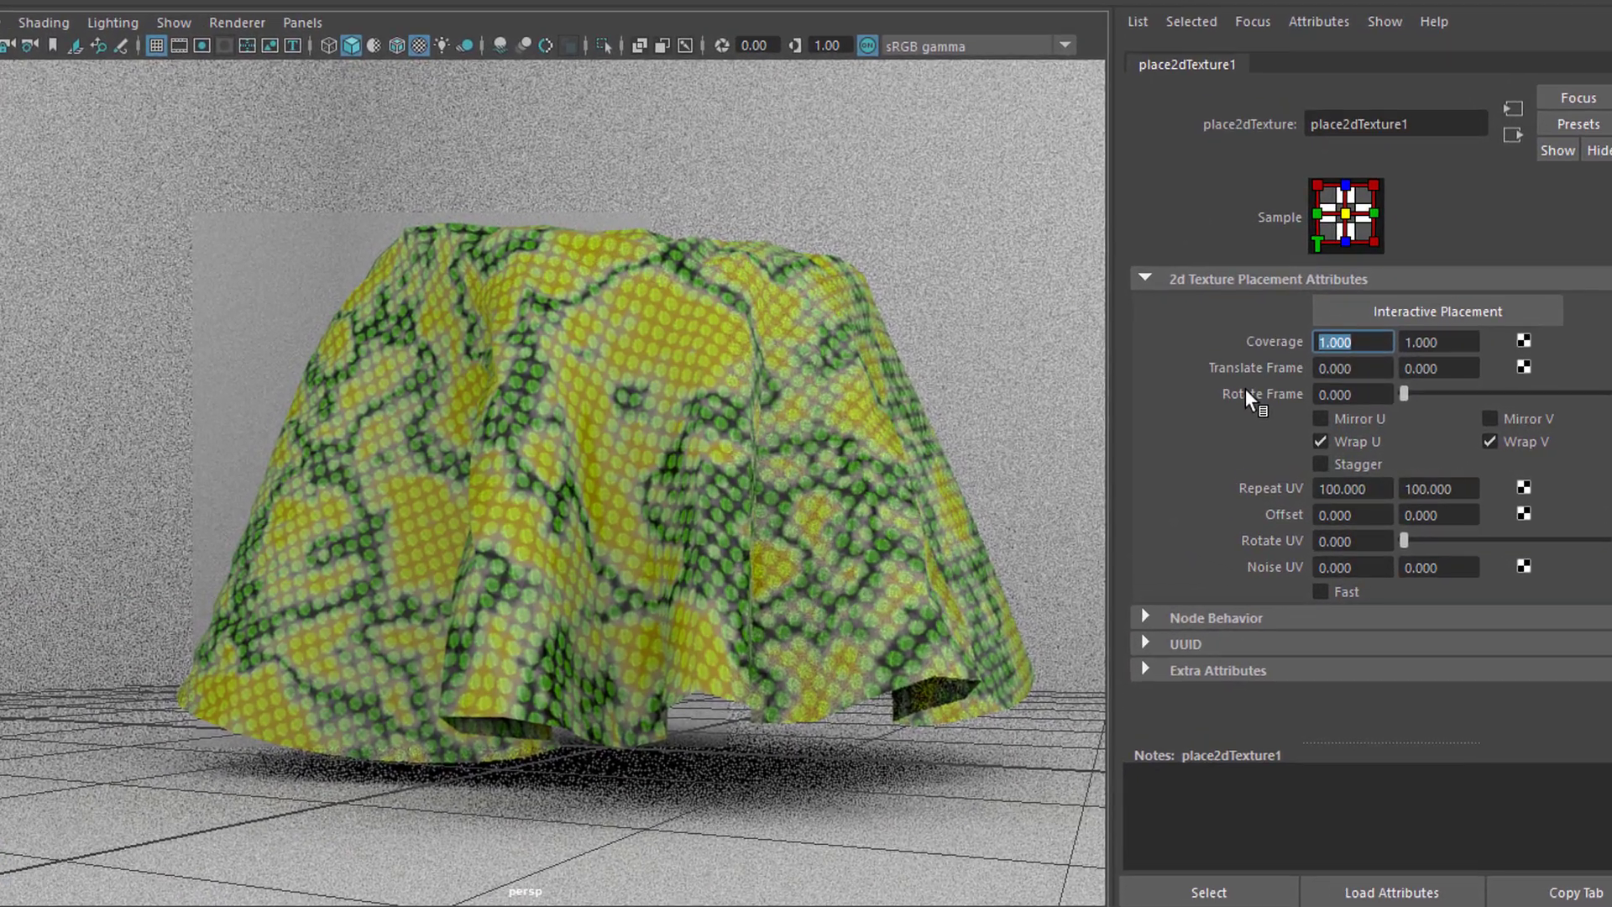
pyautogui.write('0.')
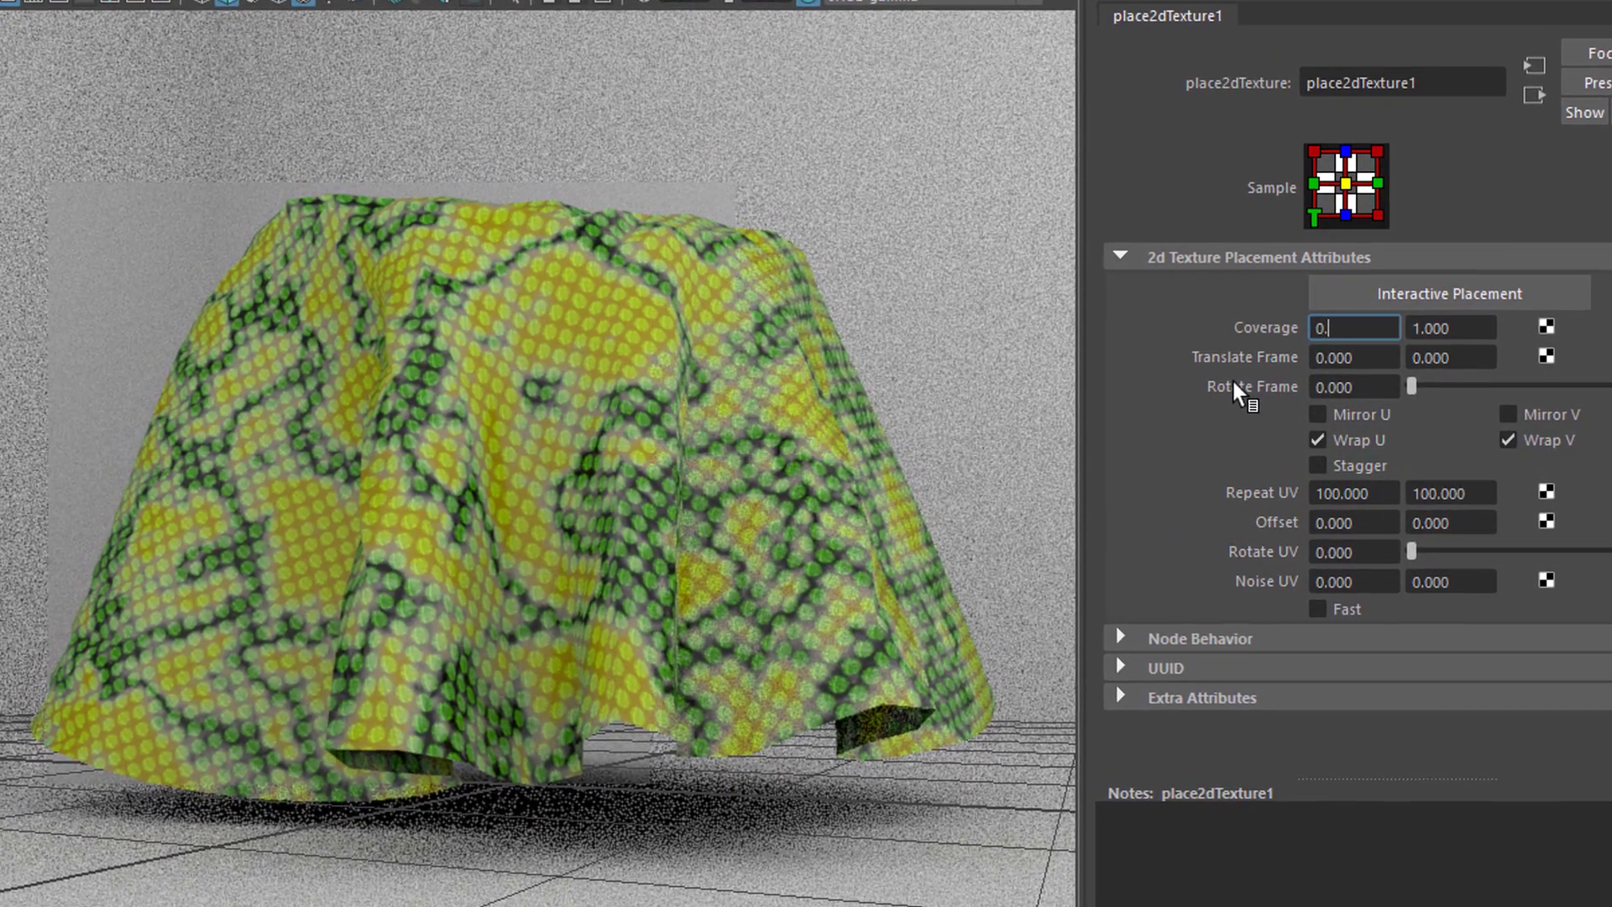
pyautogui.write('3')
pyautogui.press('Return')
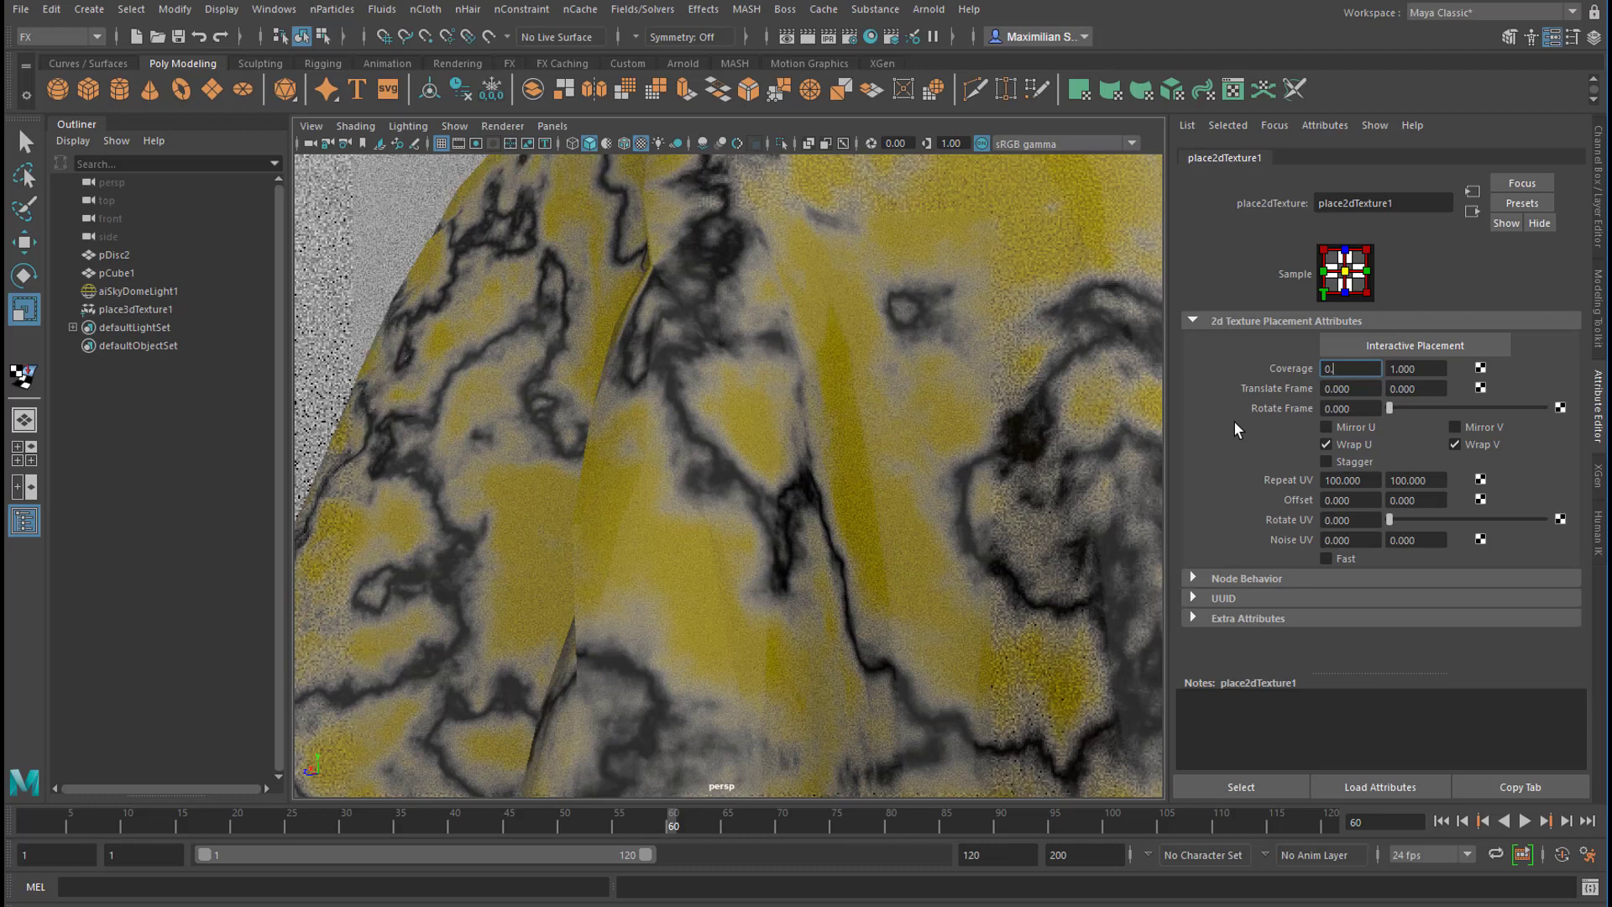
pyautogui.press('Return')
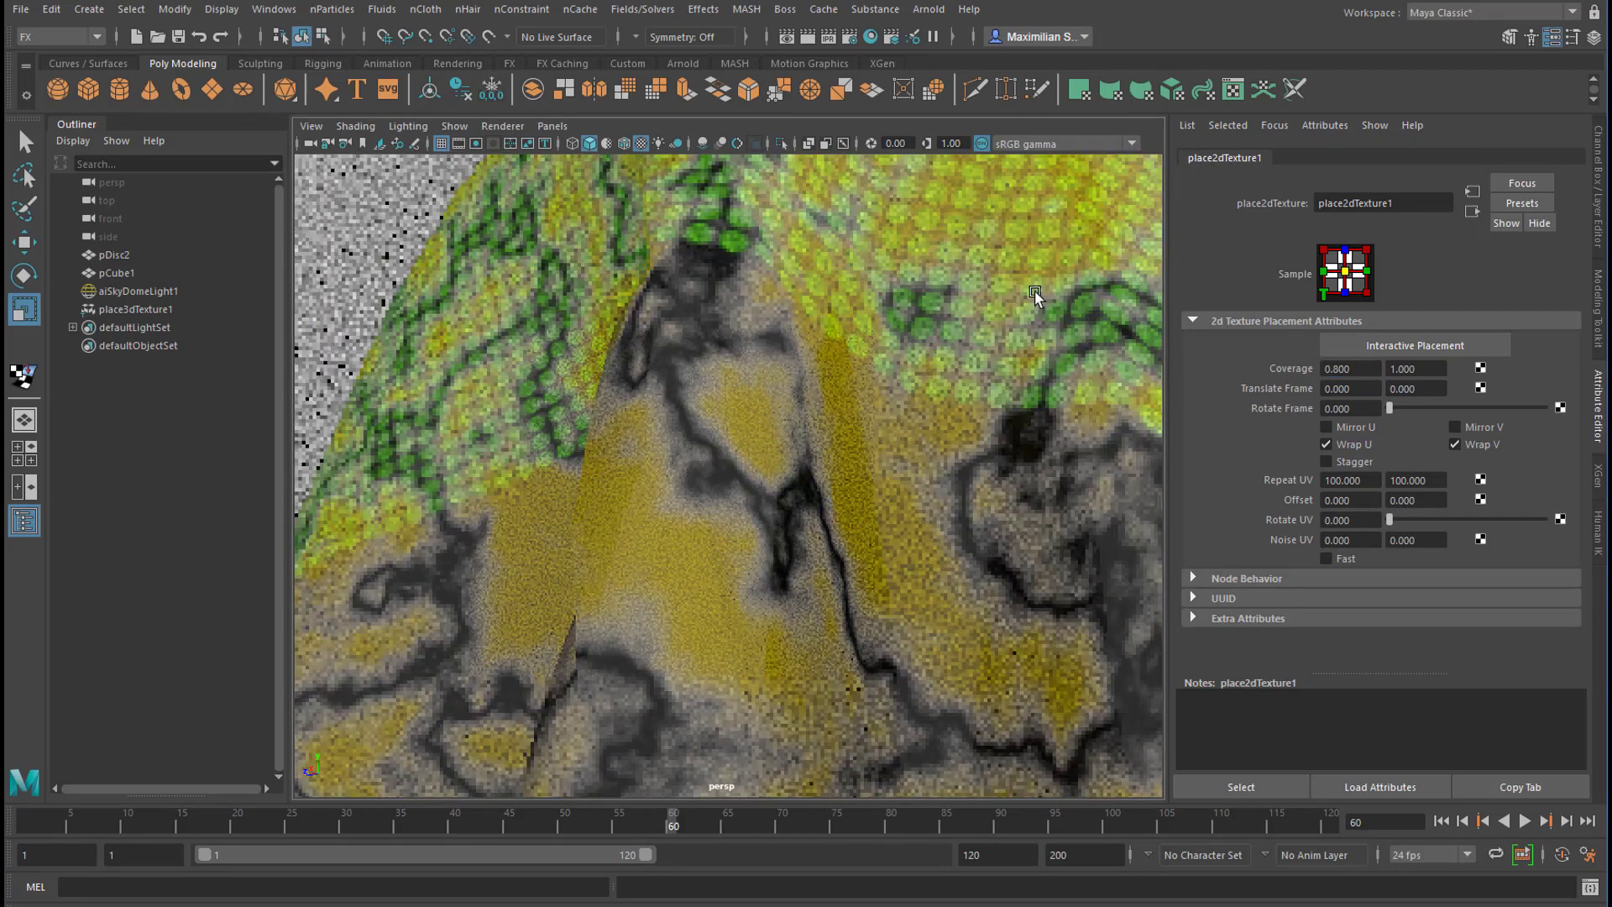
# Step: View the cloth from other sides and set the Rotate Frame of place2dTexture1 to about 242.84
pyautogui.scroll(-5, 972, 489)
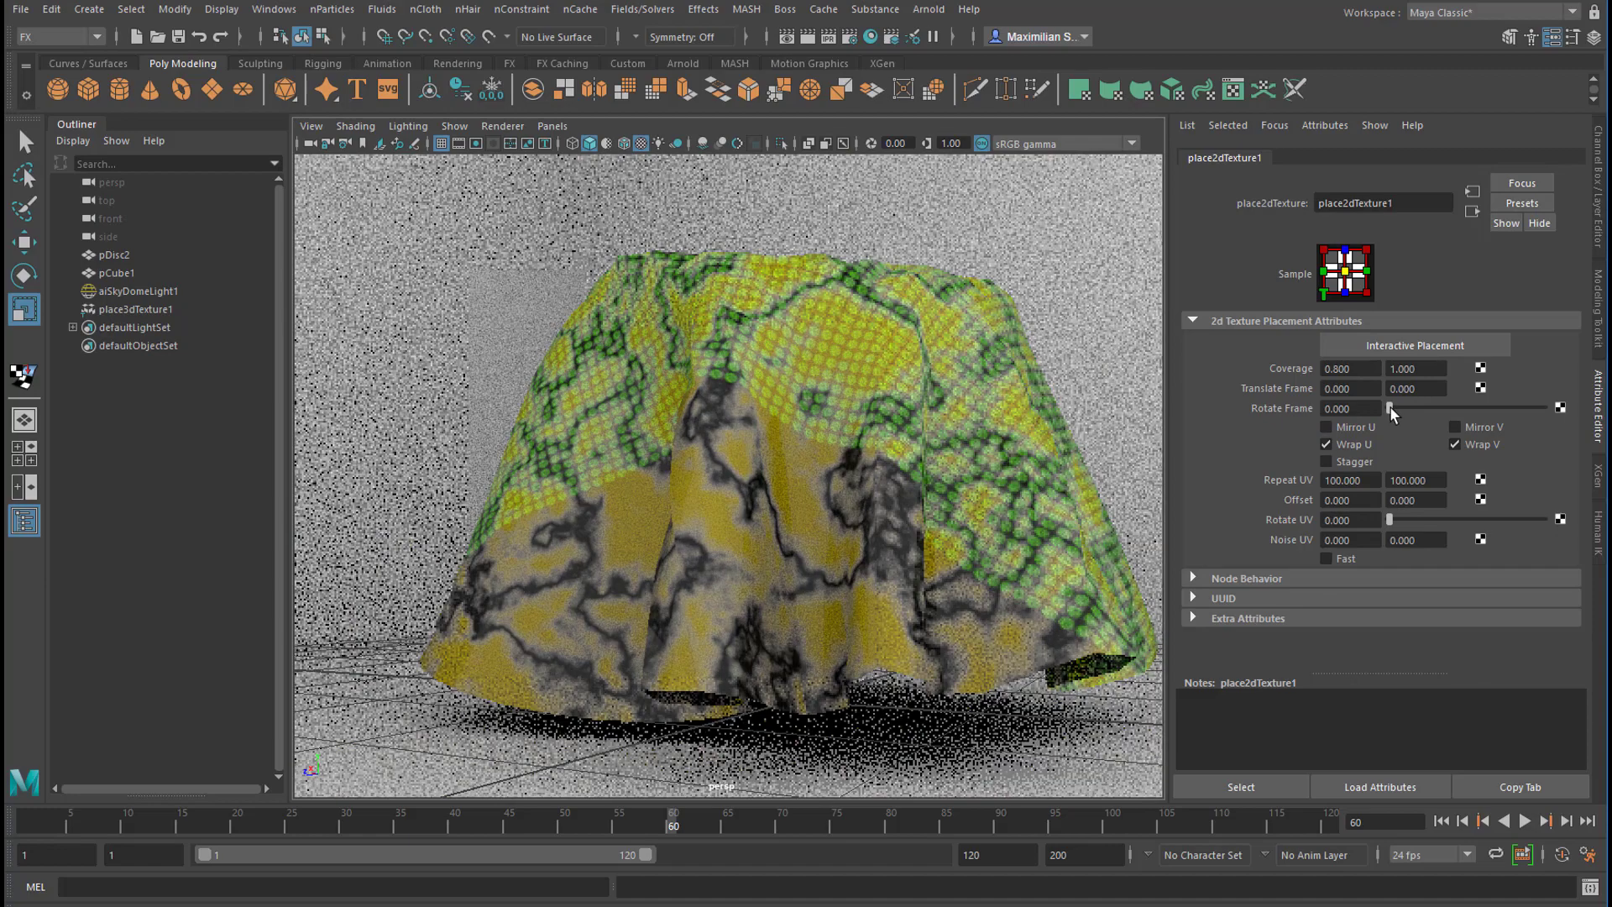
pyautogui.keyDown('alt'); pyautogui.moveTo(781, 487); pyautogui.dragTo(855, 606); pyautogui.keyUp('alt')
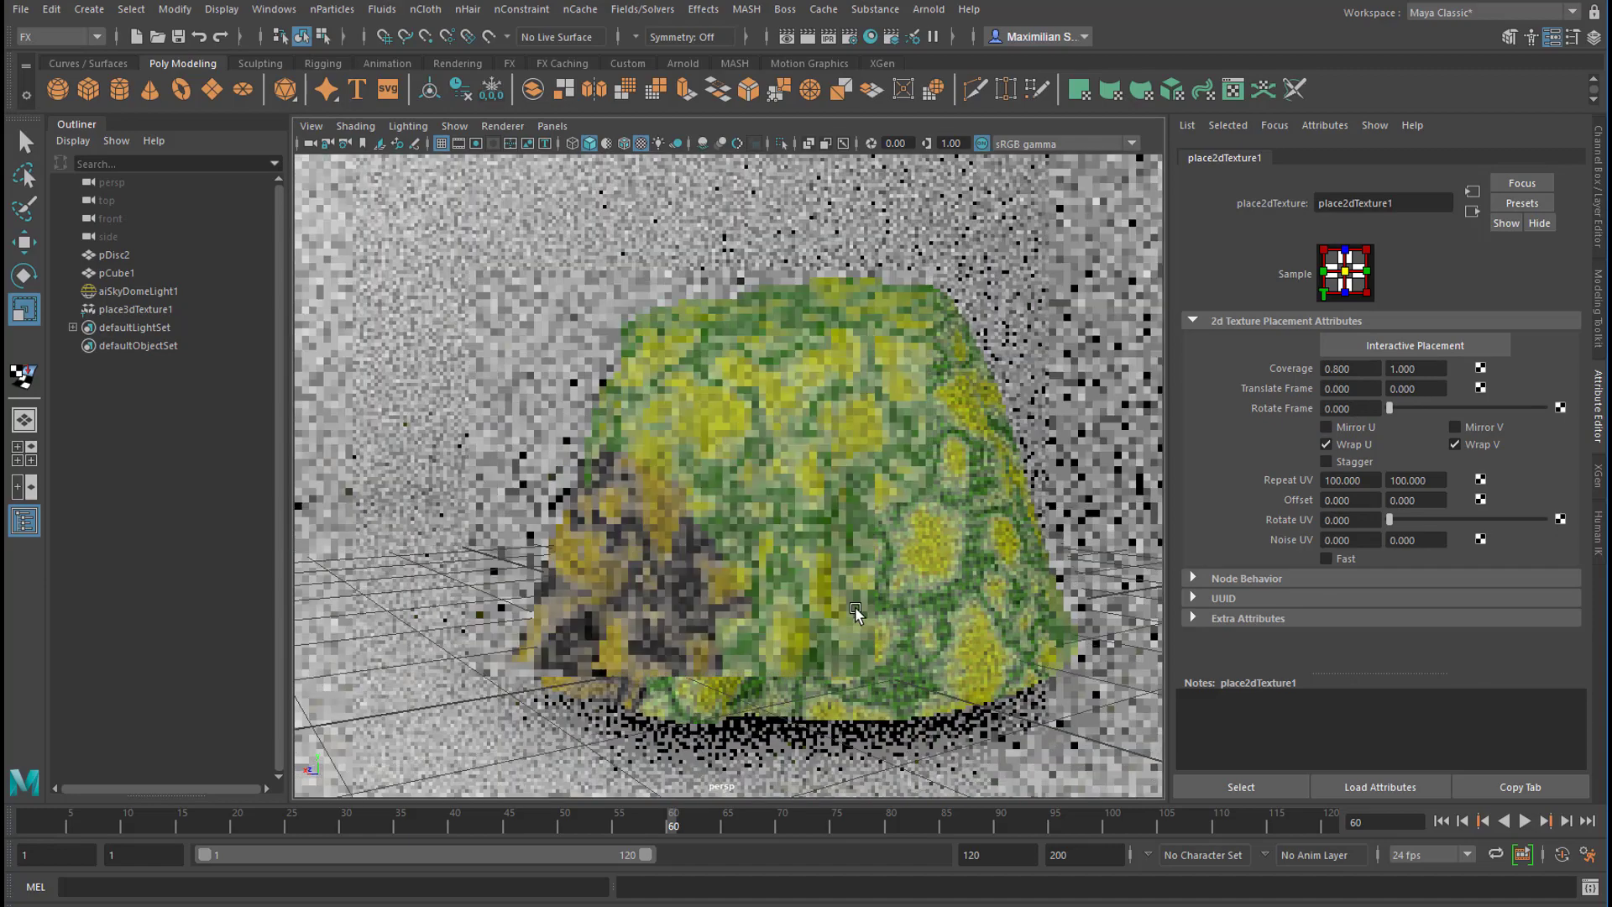
pyautogui.moveTo(1387, 407); pyautogui.dragTo(1494, 410)
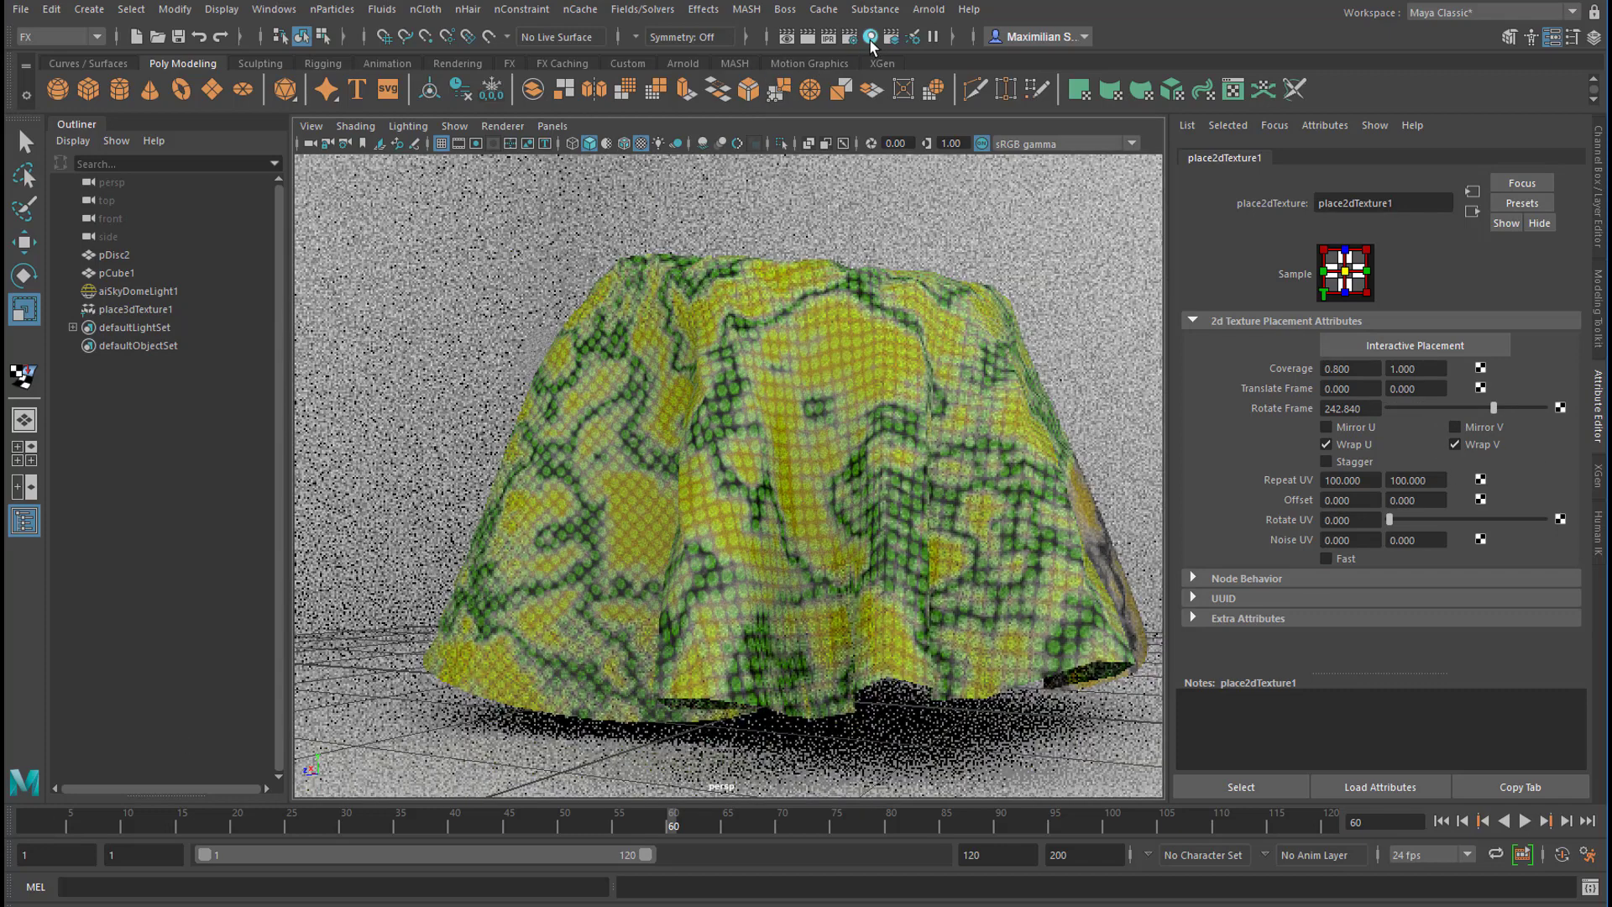
# Step: Select aiStandardSurface1 in the Hypershade node graph and replace its settings with the Gold preset
pyautogui.click(871, 39)
pyautogui.press('a')
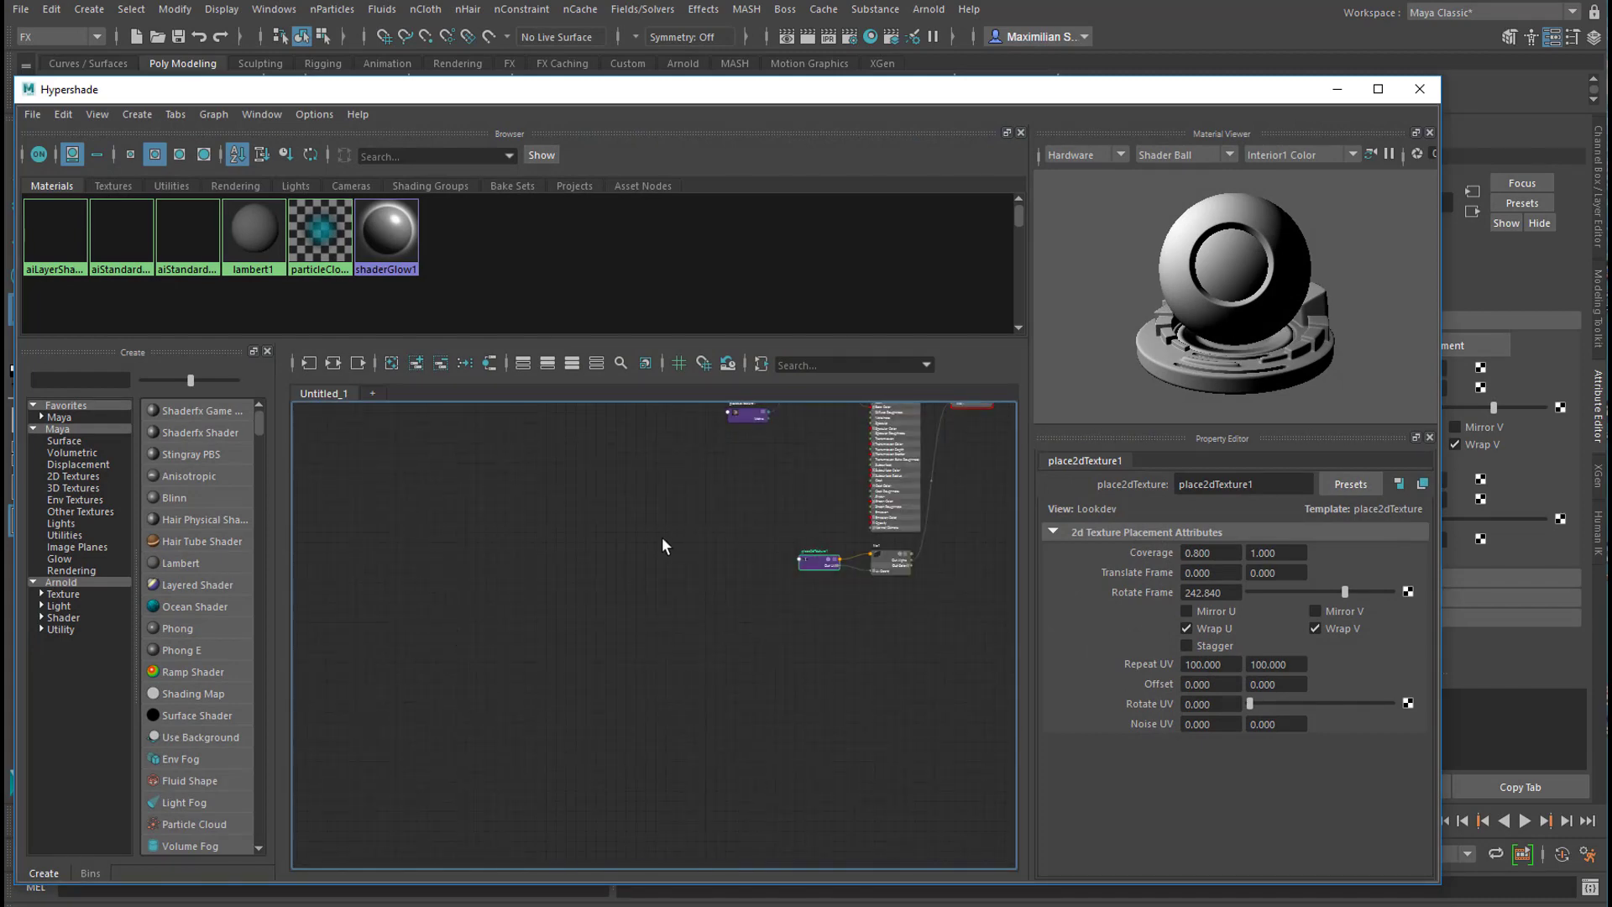
pyautogui.keyDown('alt'); pyautogui.moveTo(679, 529); pyautogui.dragTo(591, 641, button='middle'); pyautogui.keyUp('alt')
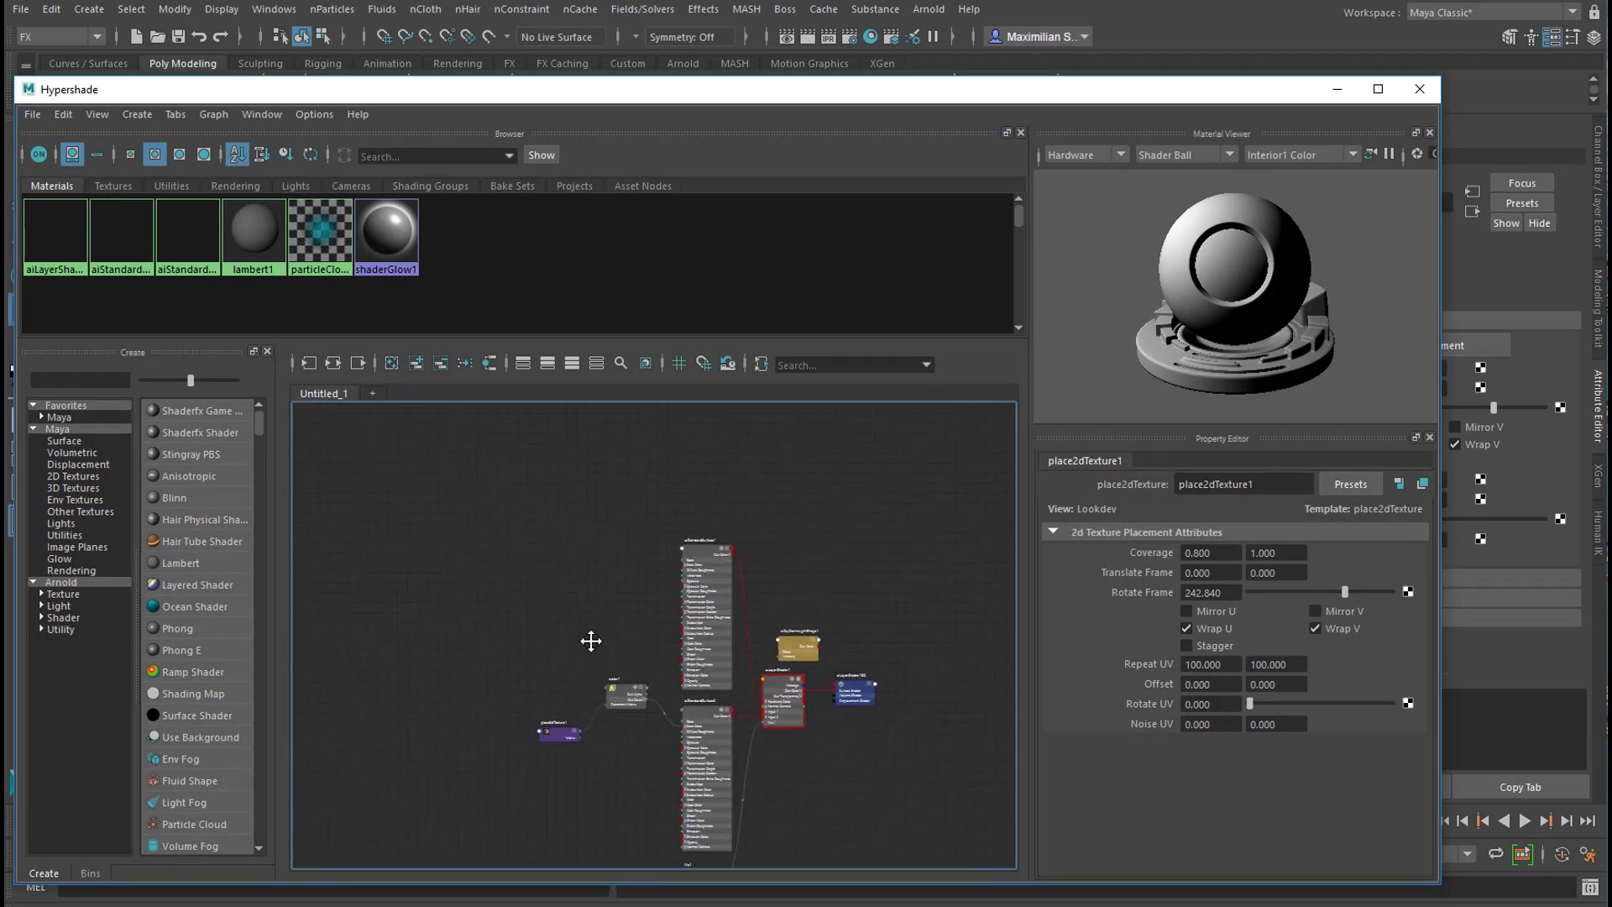
pyautogui.click(711, 547)
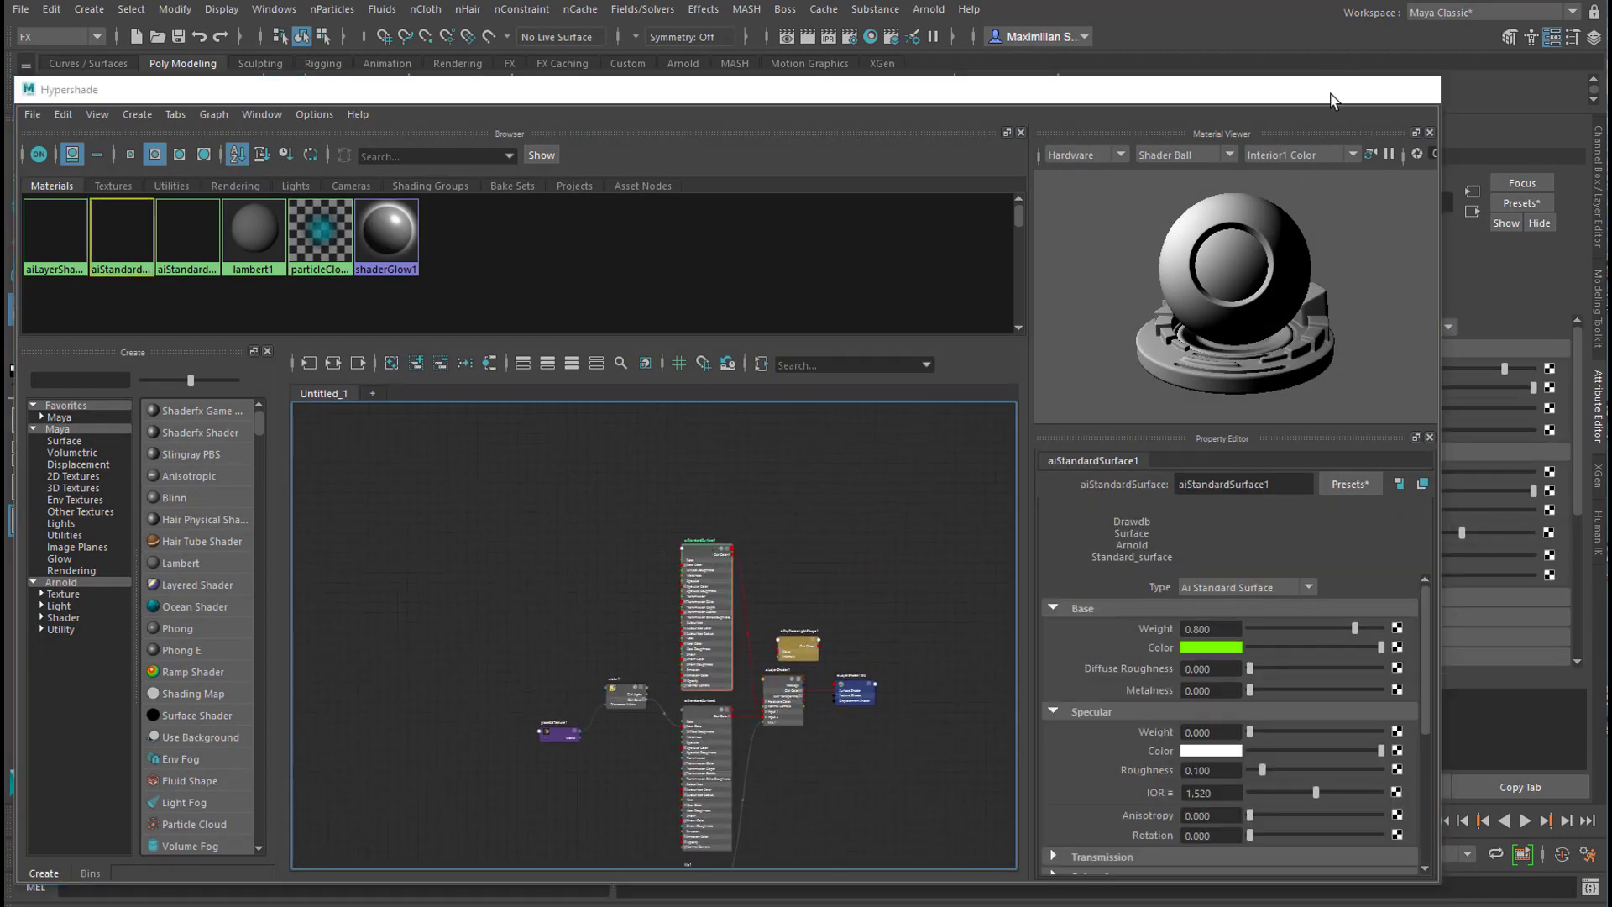
pyautogui.click(1331, 95)
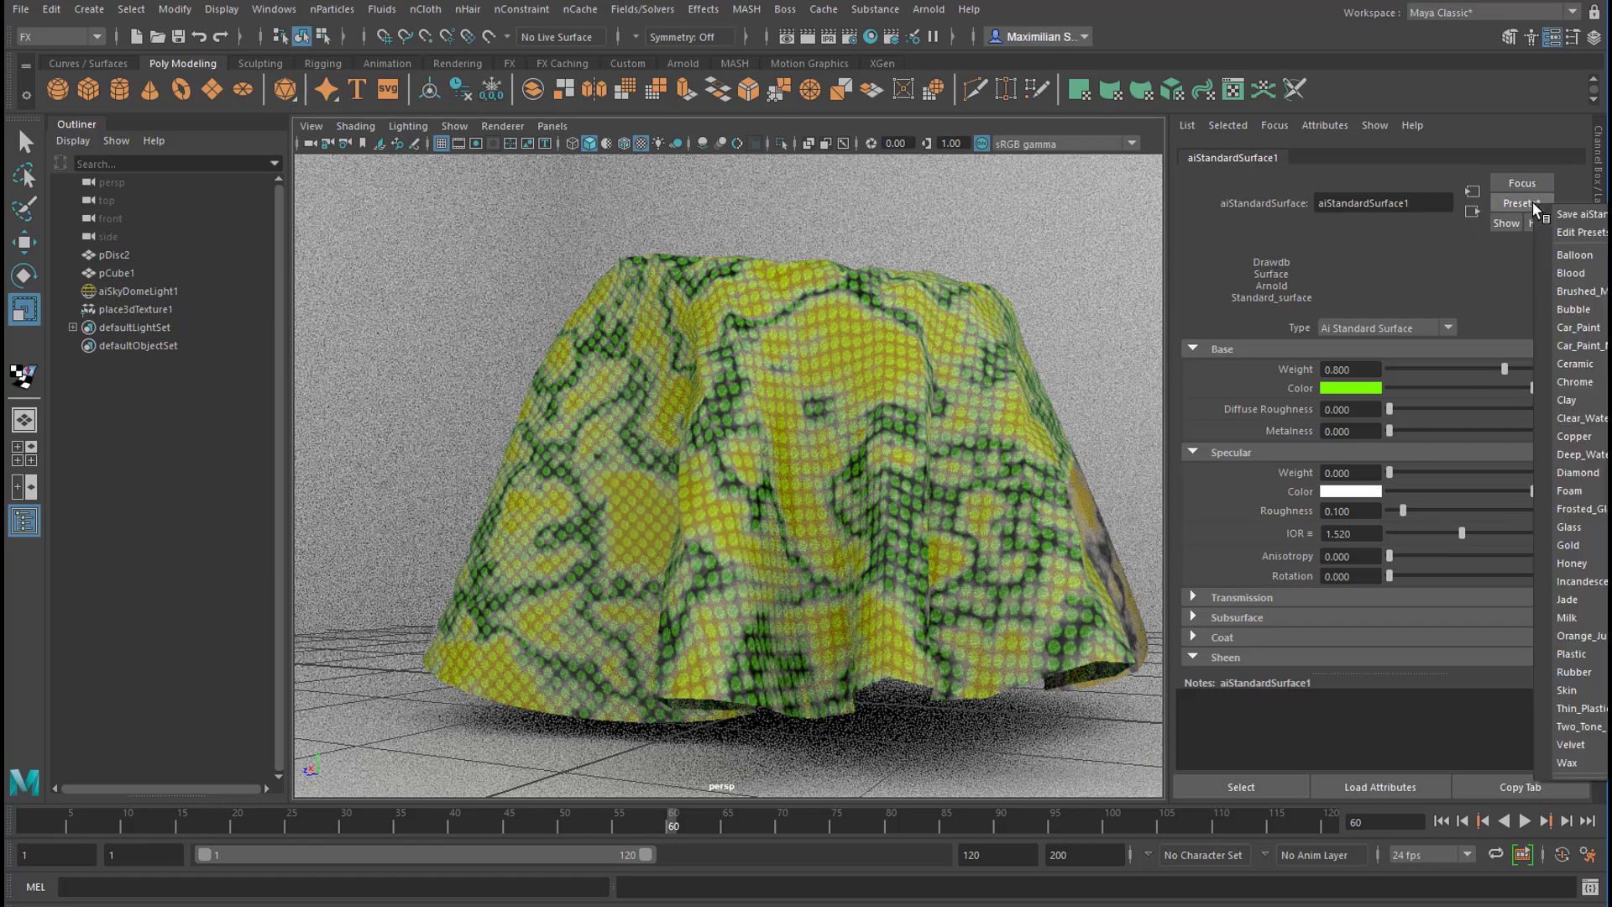
pyautogui.moveTo(1568, 545)
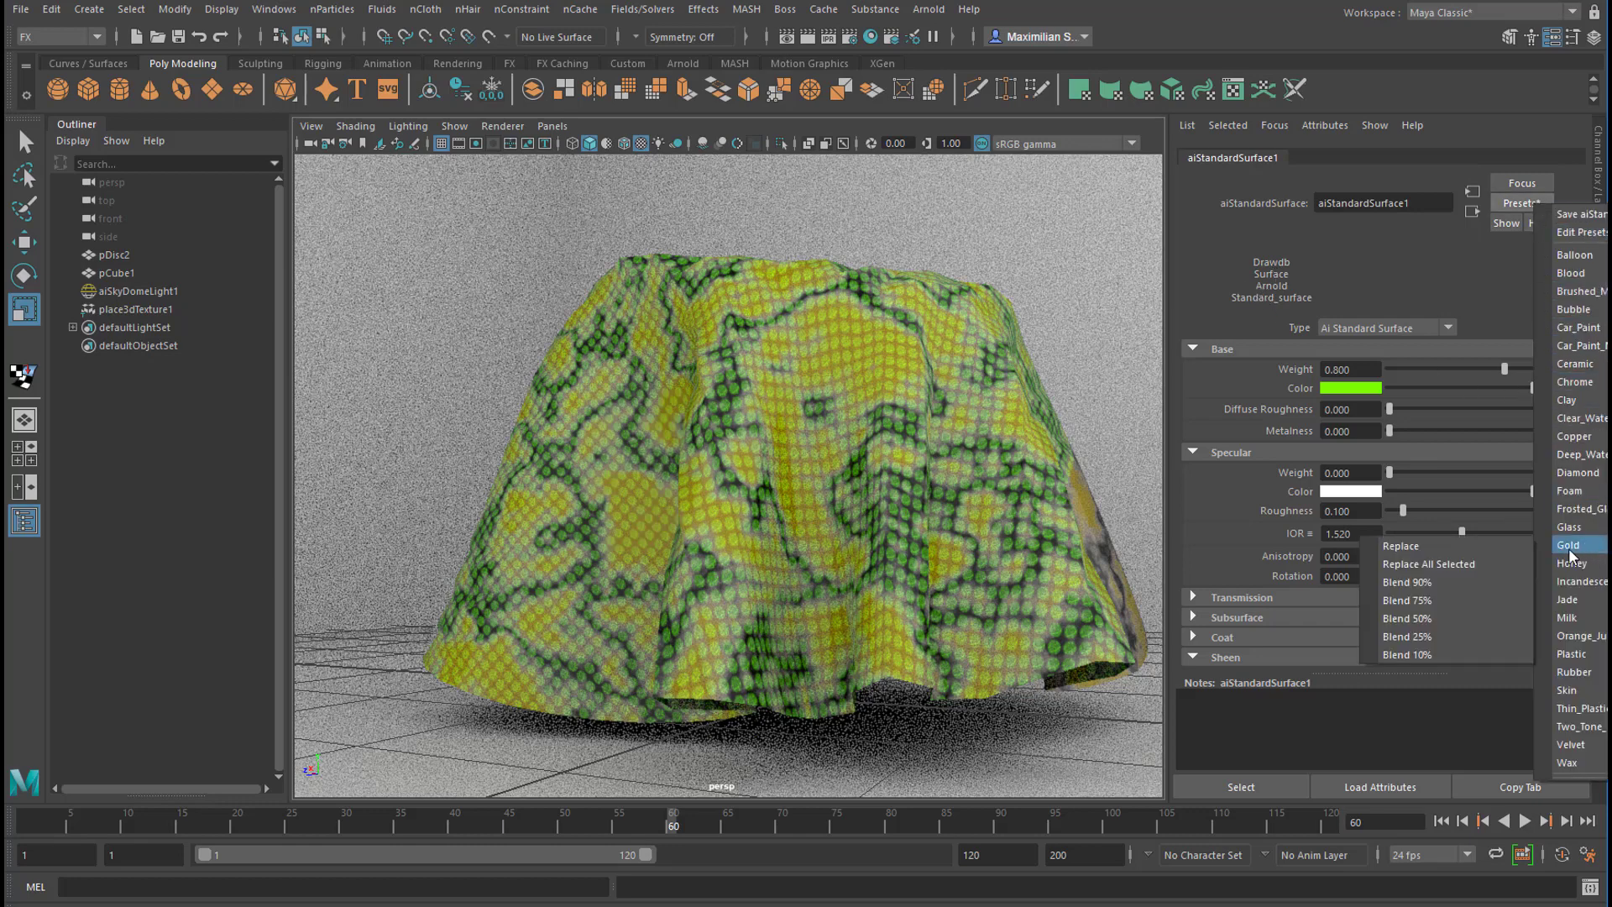
pyautogui.click(1436, 552)
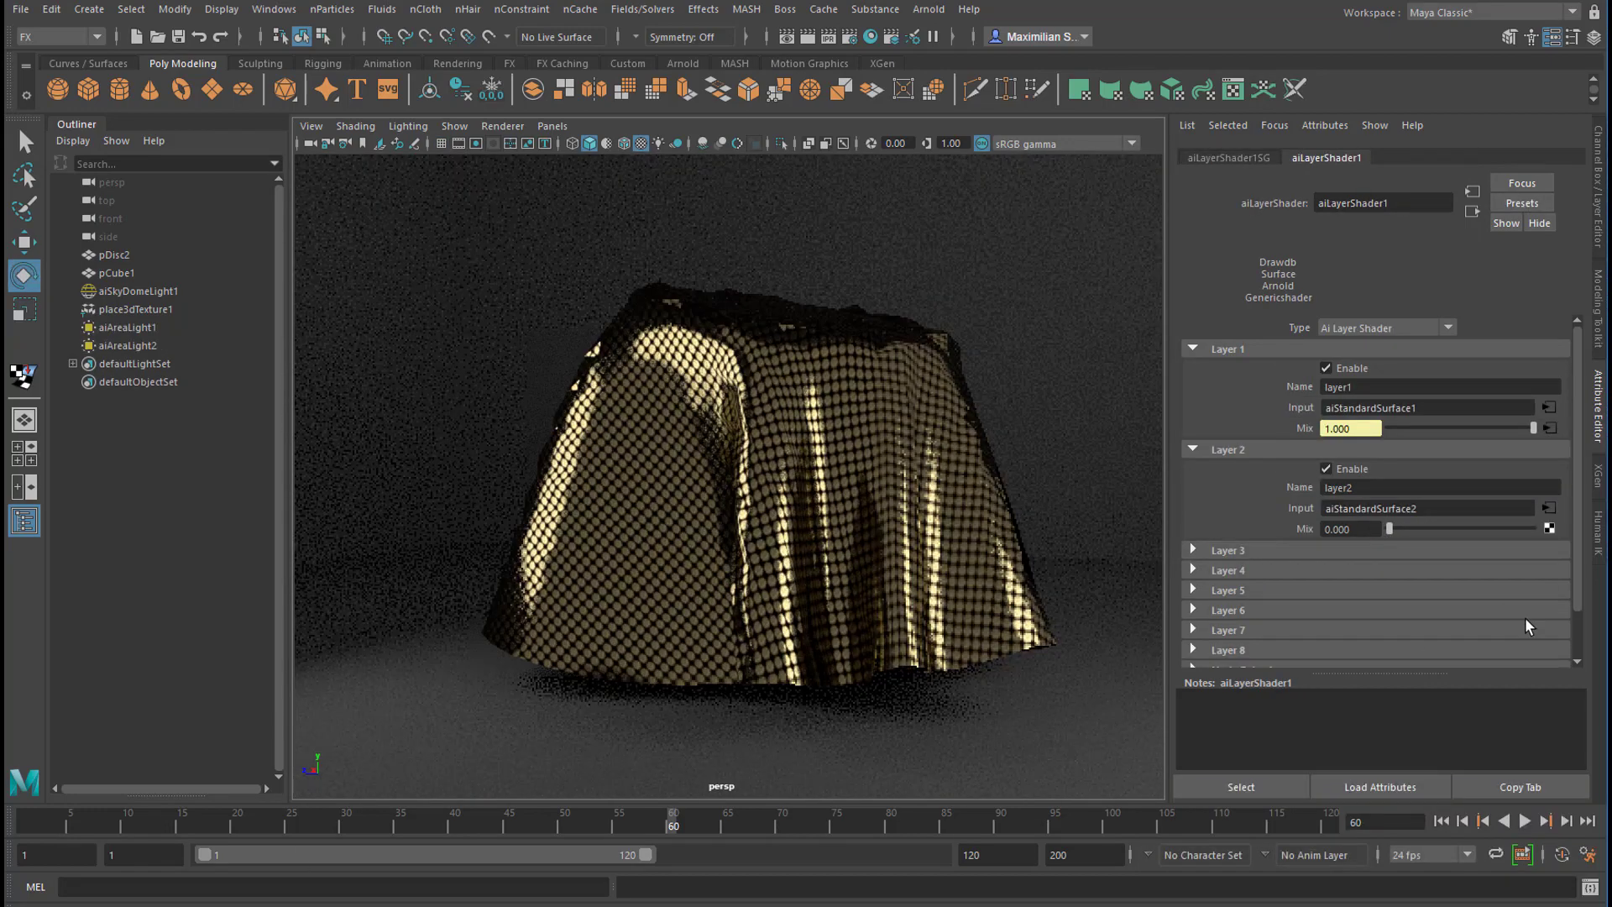
# Step: Set the V value of Noise UV on place2dTexture1 to 0.3 to distort the tiled mix pattern
pyautogui.moveTo(1419, 535); pyautogui.dragTo(1436, 536)
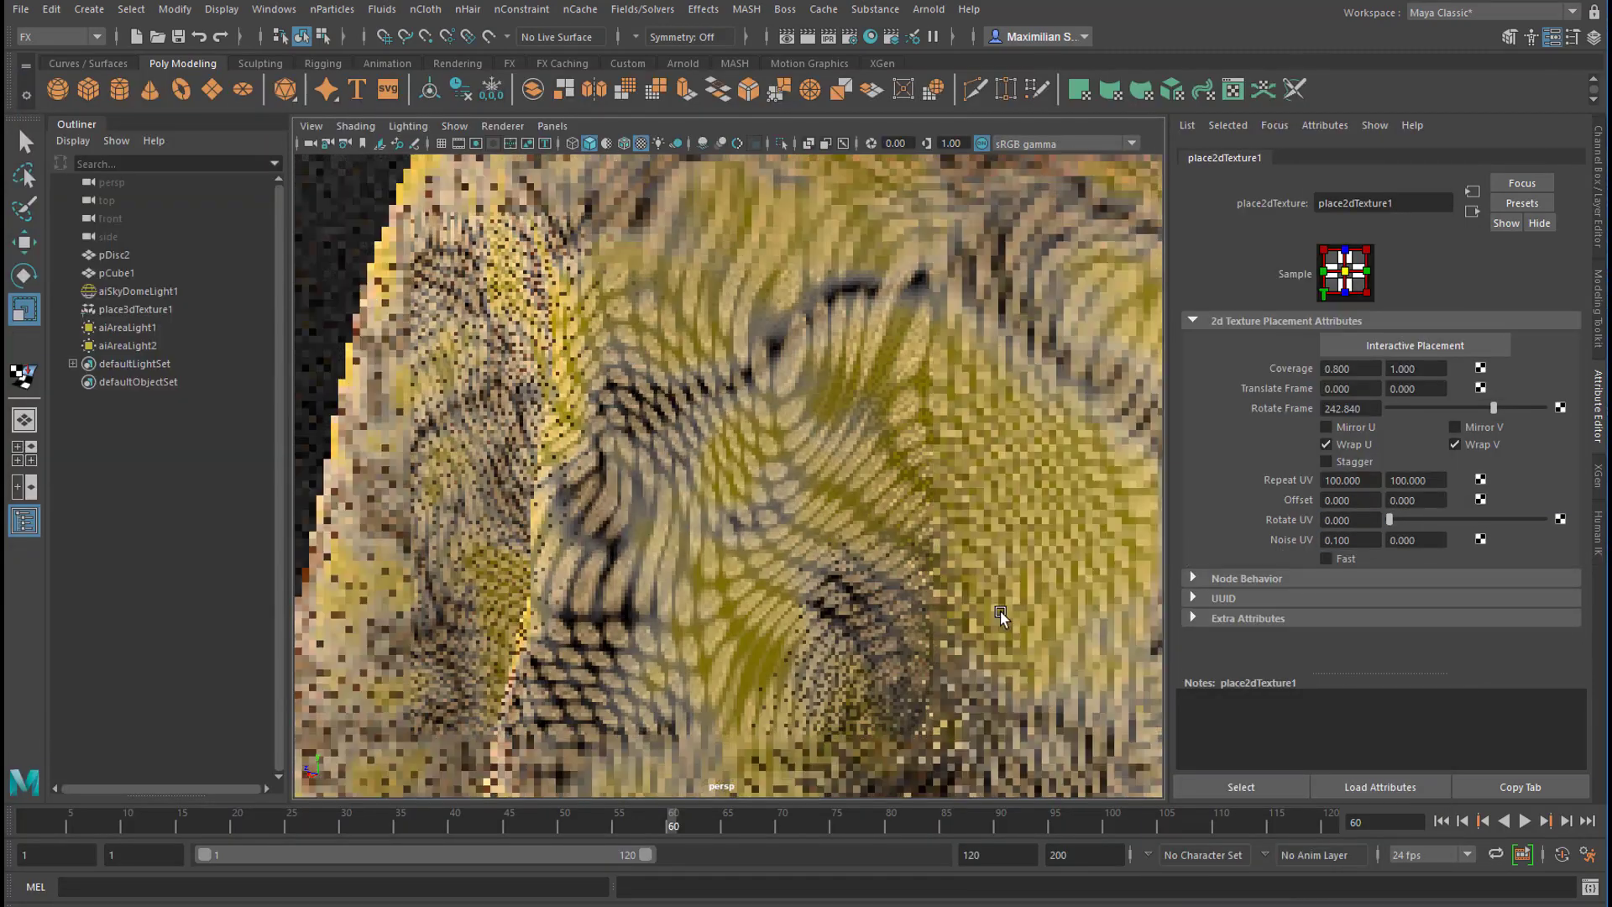
pyautogui.click(1418, 540)
pyautogui.write('0.3')
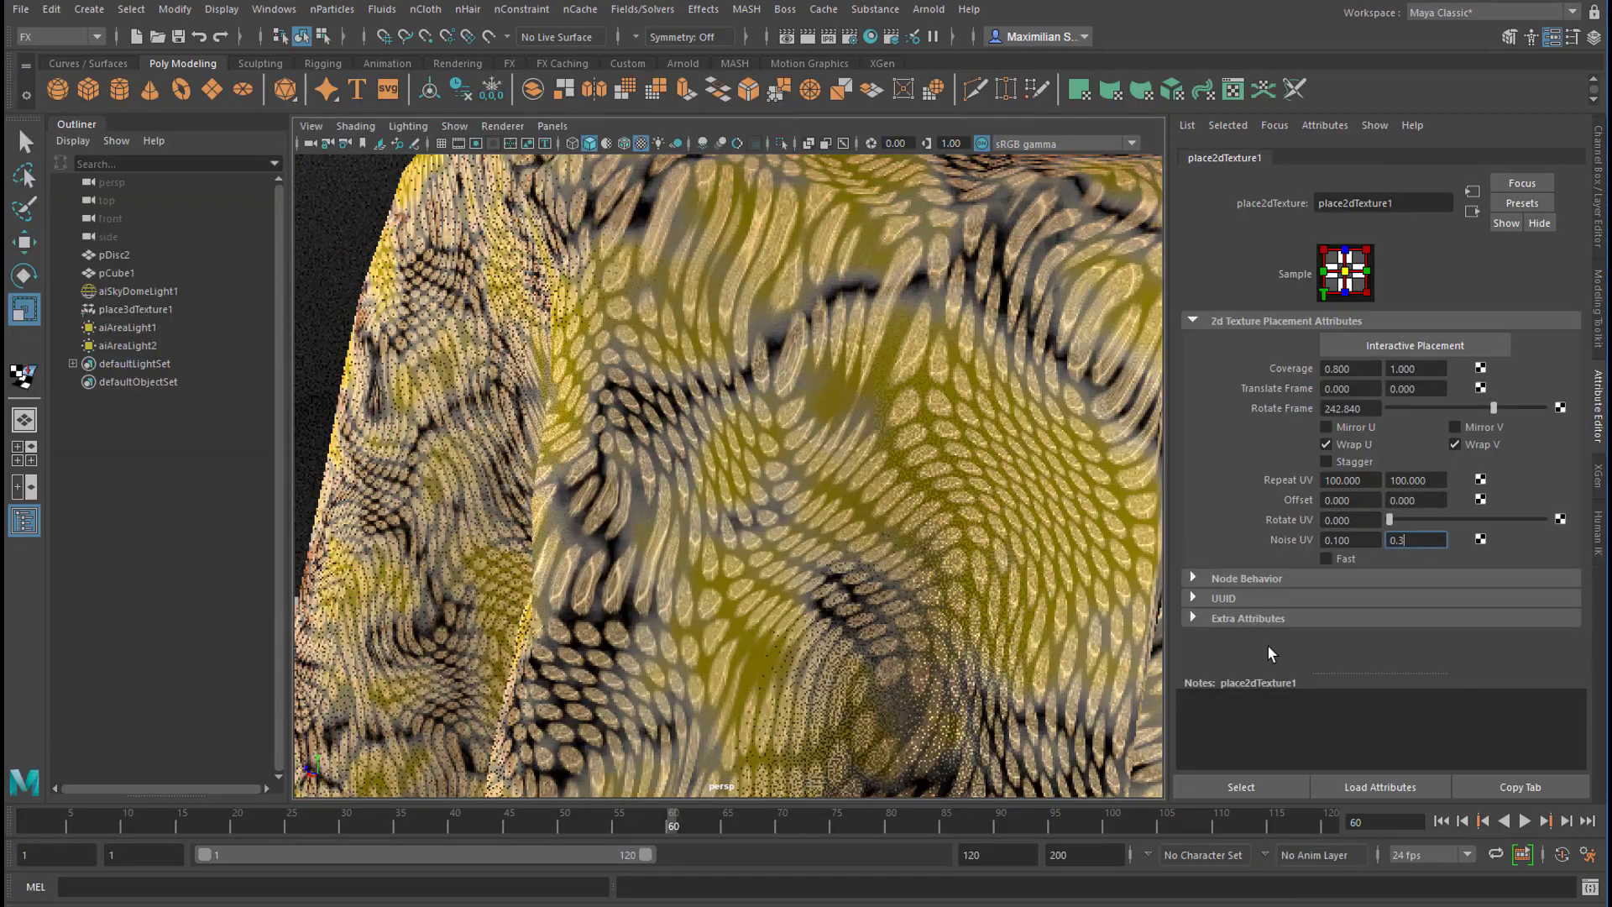
pyautogui.press('Return')
pyautogui.write('0.3')
pyautogui.press('Return')
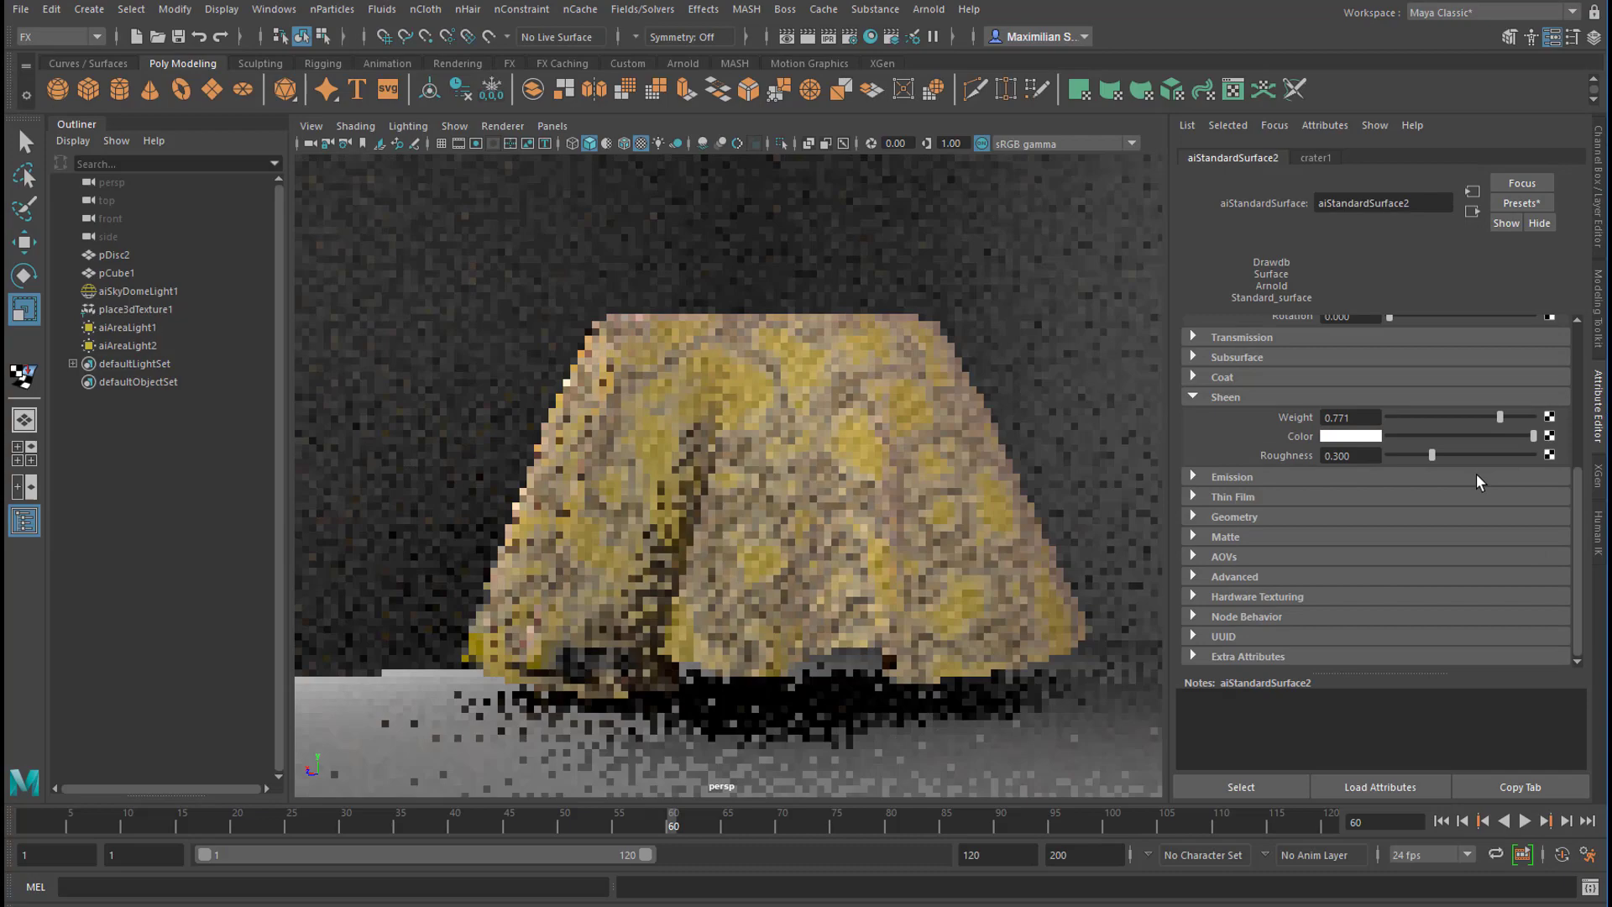
# Step: Set the Sheen color of aiStandardSurface2 to a saturated blue with hue 218.83
pyautogui.click(1310, 432)
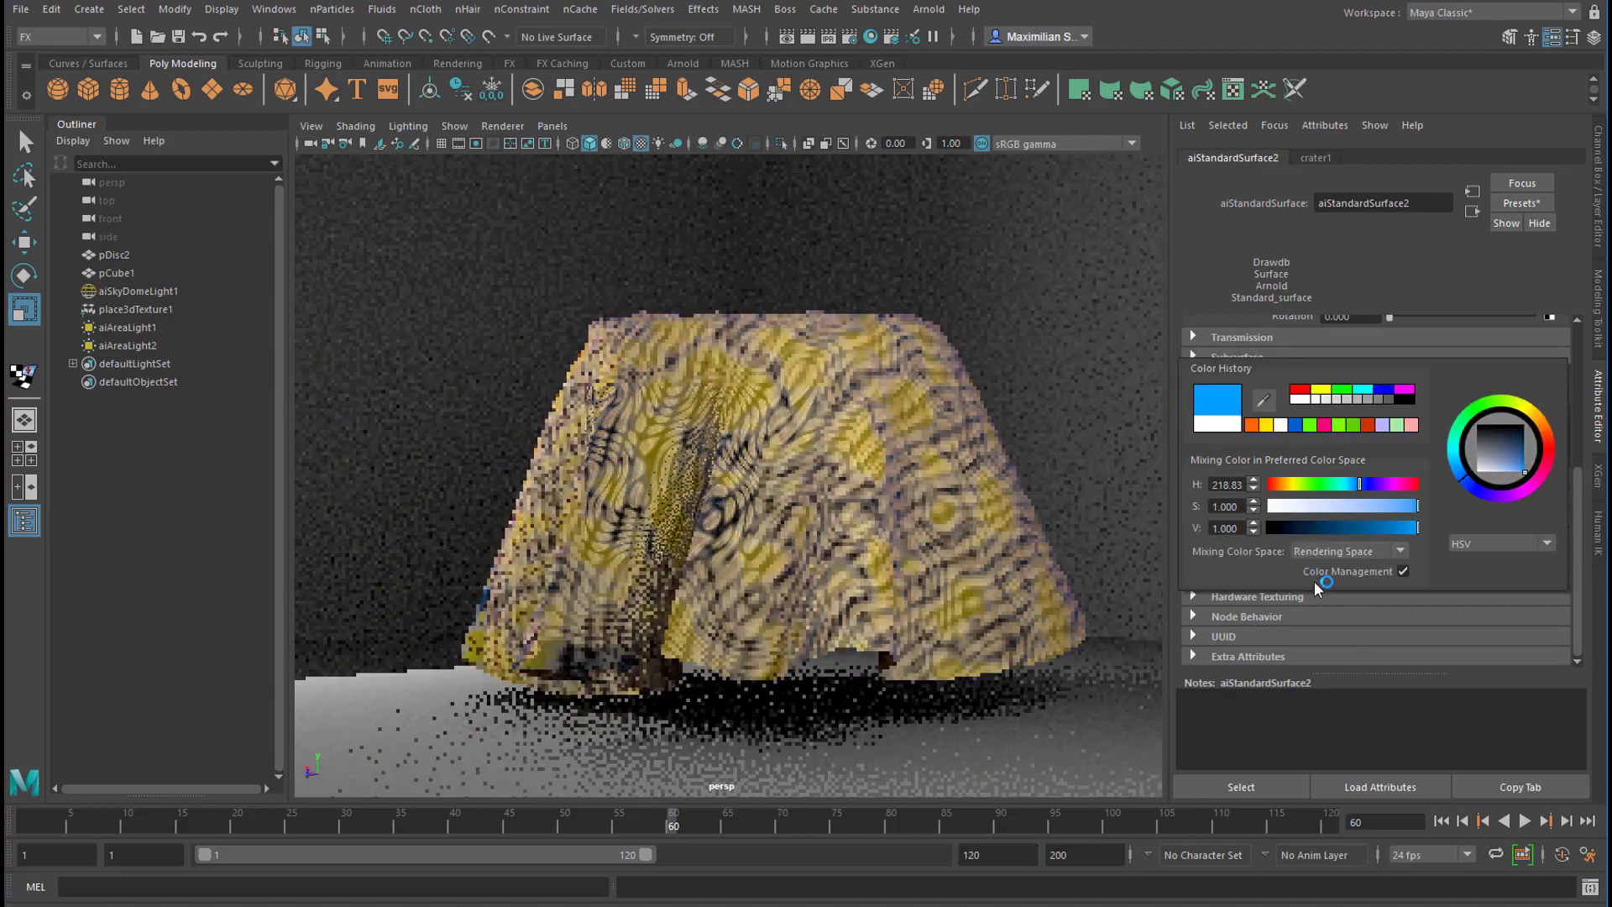